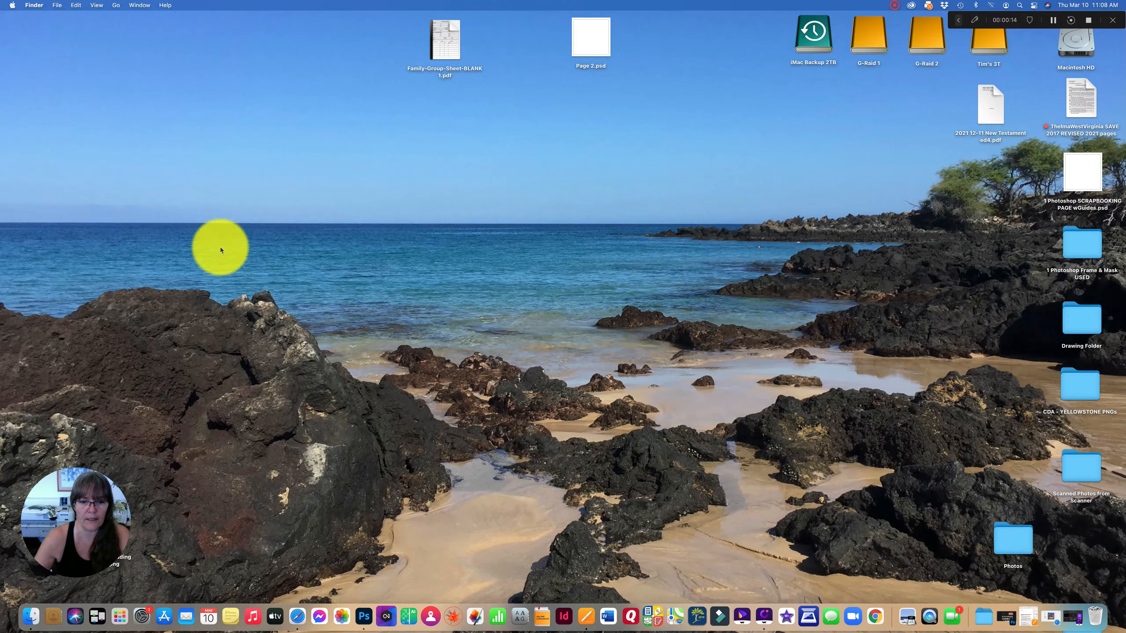
- Open Flip PDF Professional and start a new flipbook project by importing images
{"action": "left_click", "coordinate": [540, 614]}
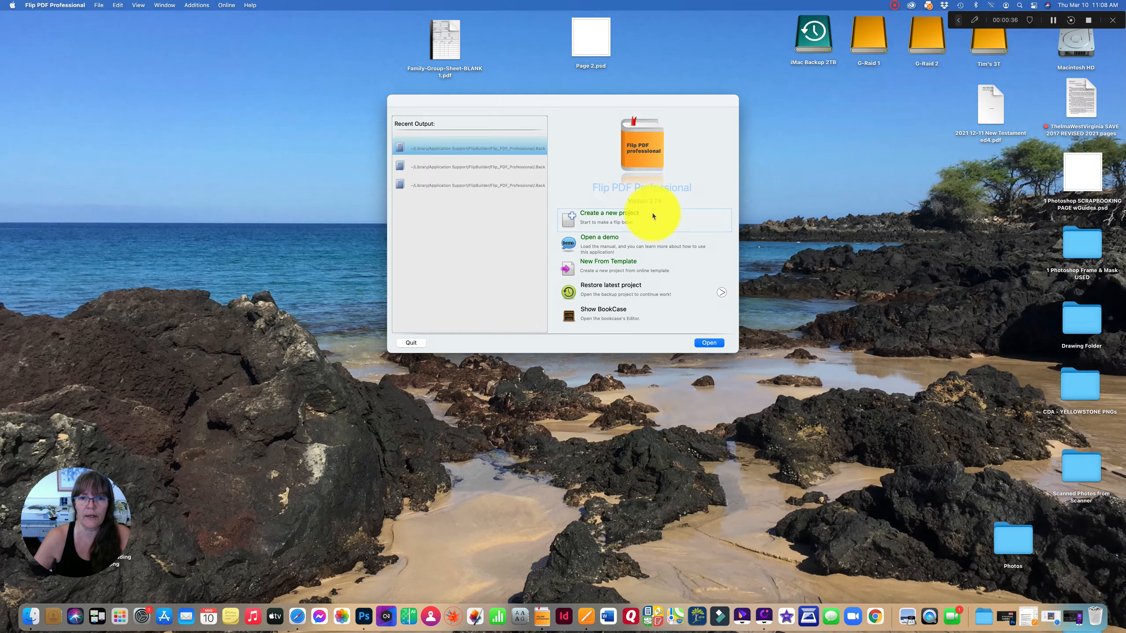
{"action": "left_click", "coordinate": [586, 216]}
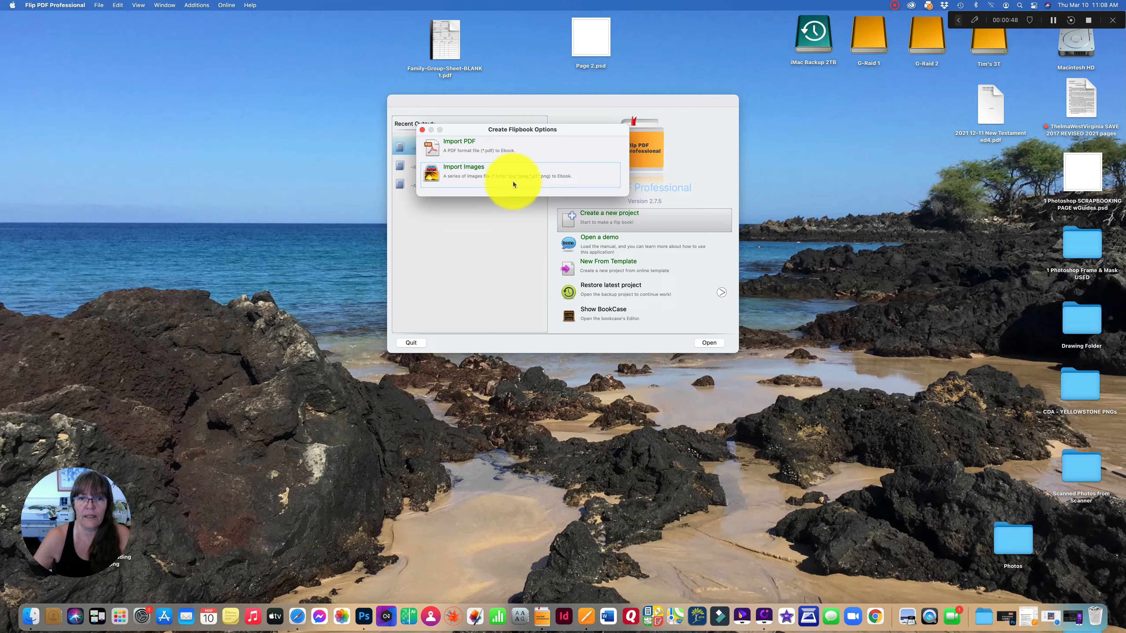
{"action": "left_click", "coordinate": [453, 170]}
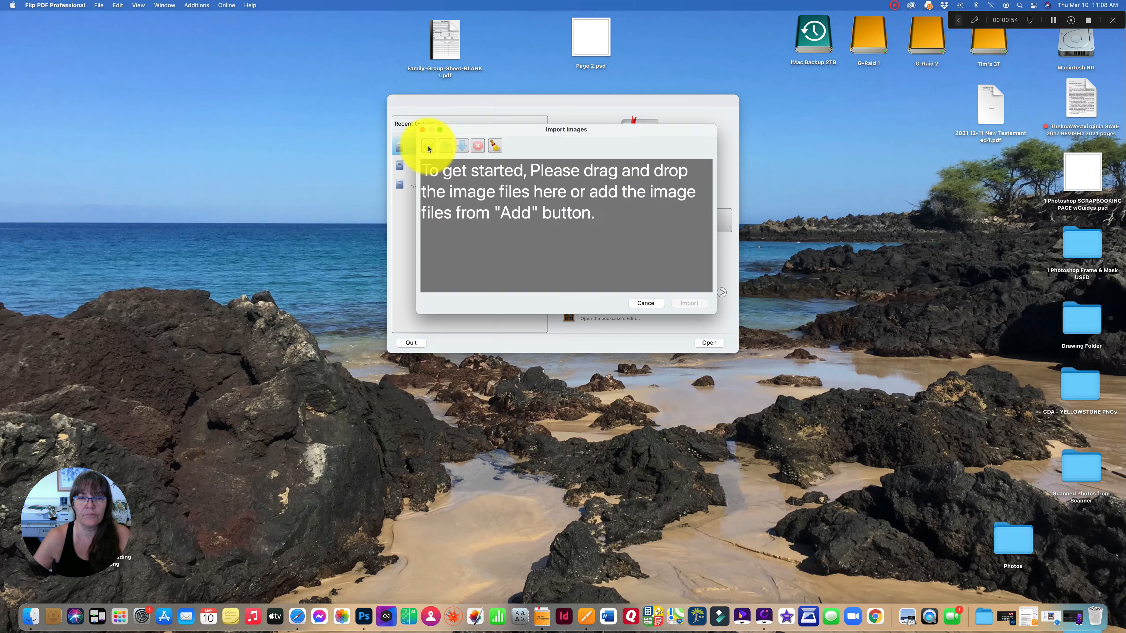
- Add all the JPG pages, from the front cover through the back cover, from the 2005 MontanaWy Trip folder to the import list
{"action": "left_click", "coordinate": [428, 146]}
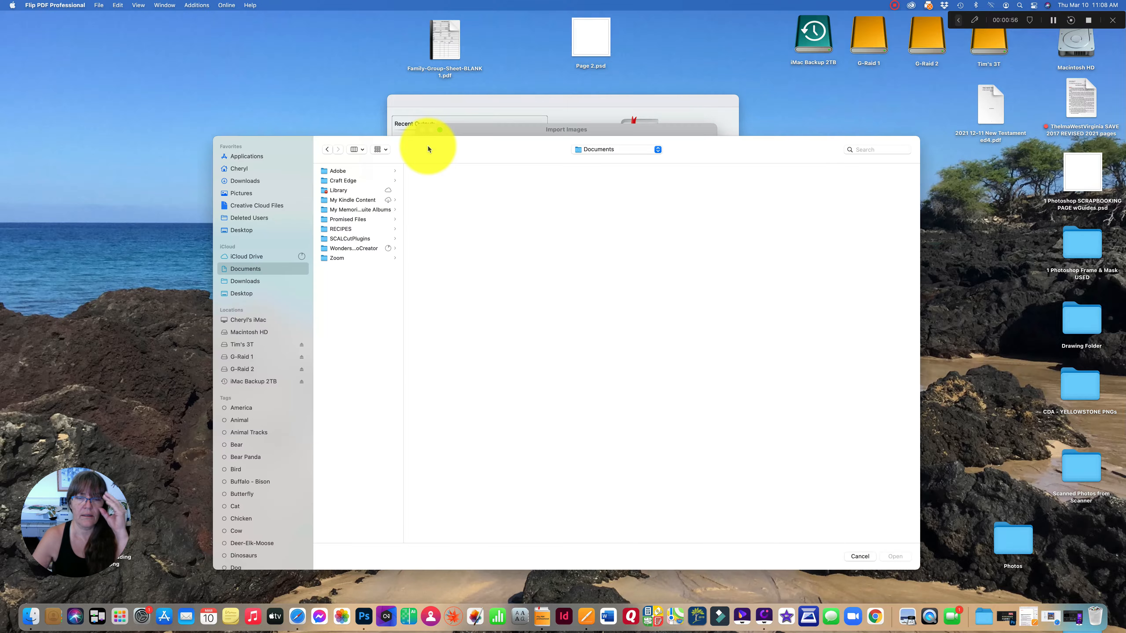
{"action": "left_click", "coordinate": [260, 344]}
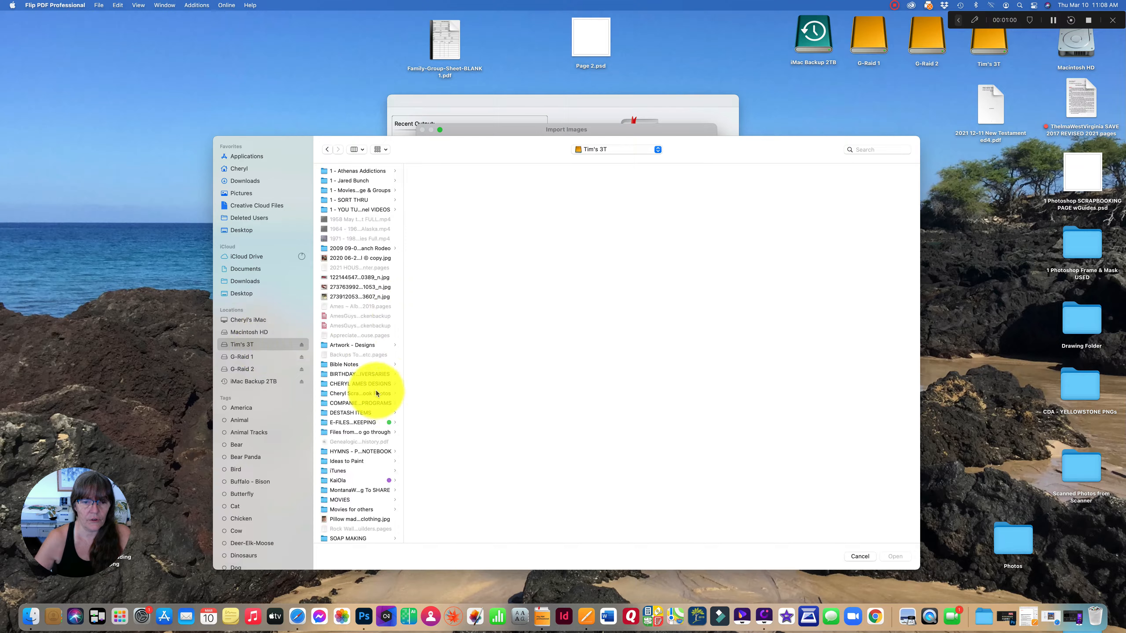
{"action": "left_click", "coordinate": [373, 385]}
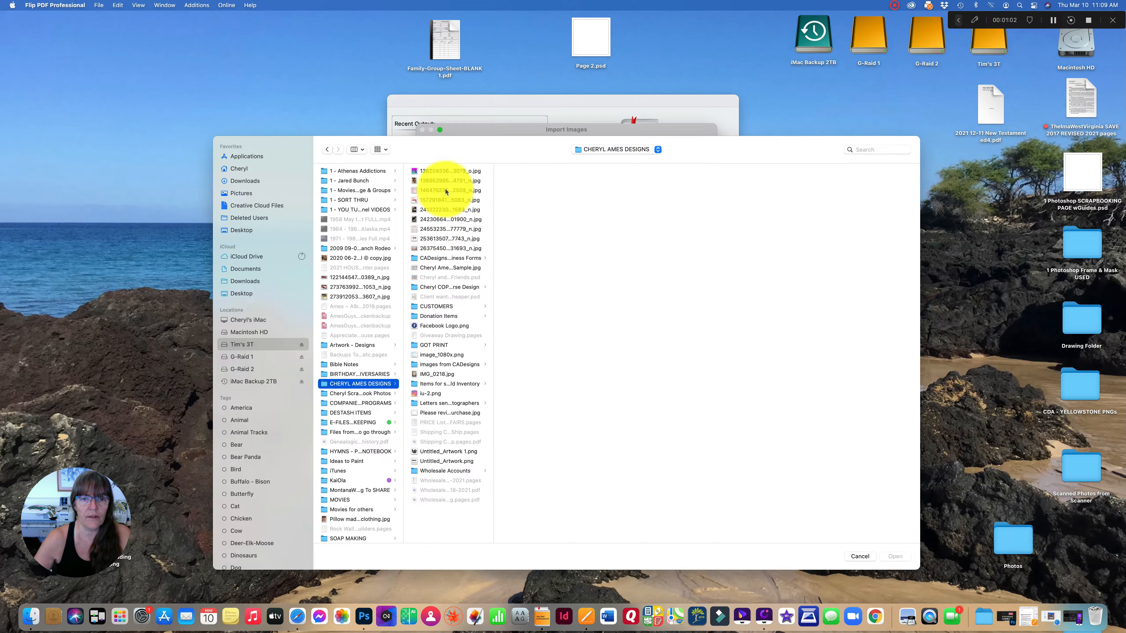
{"action": "left_click", "coordinate": [355, 394]}
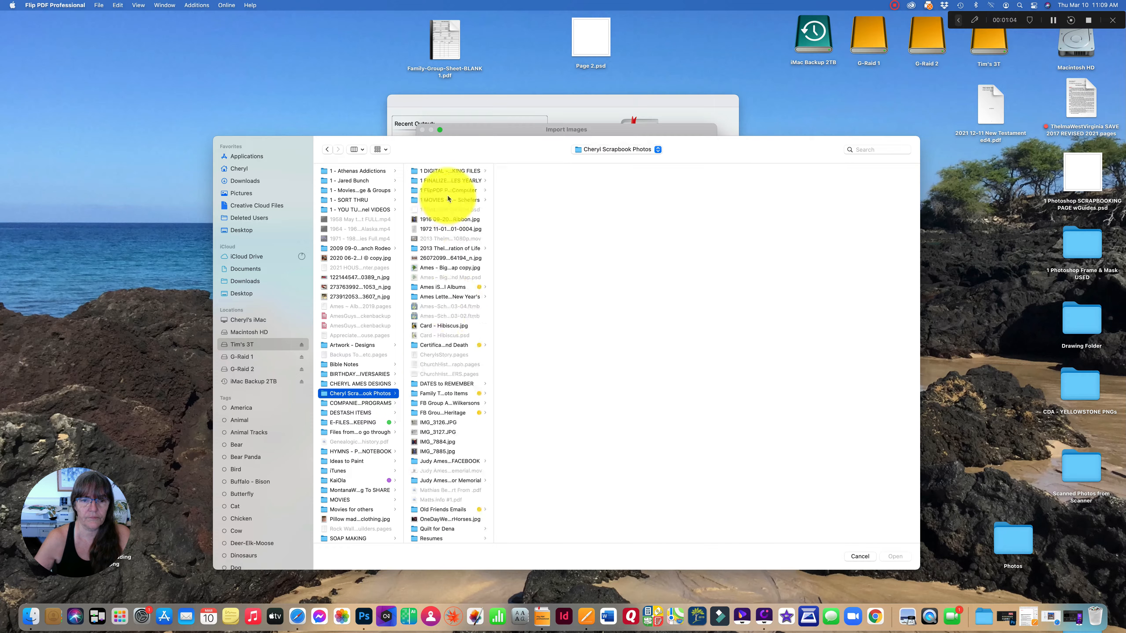
{"action": "left_click", "coordinate": [440, 181]}
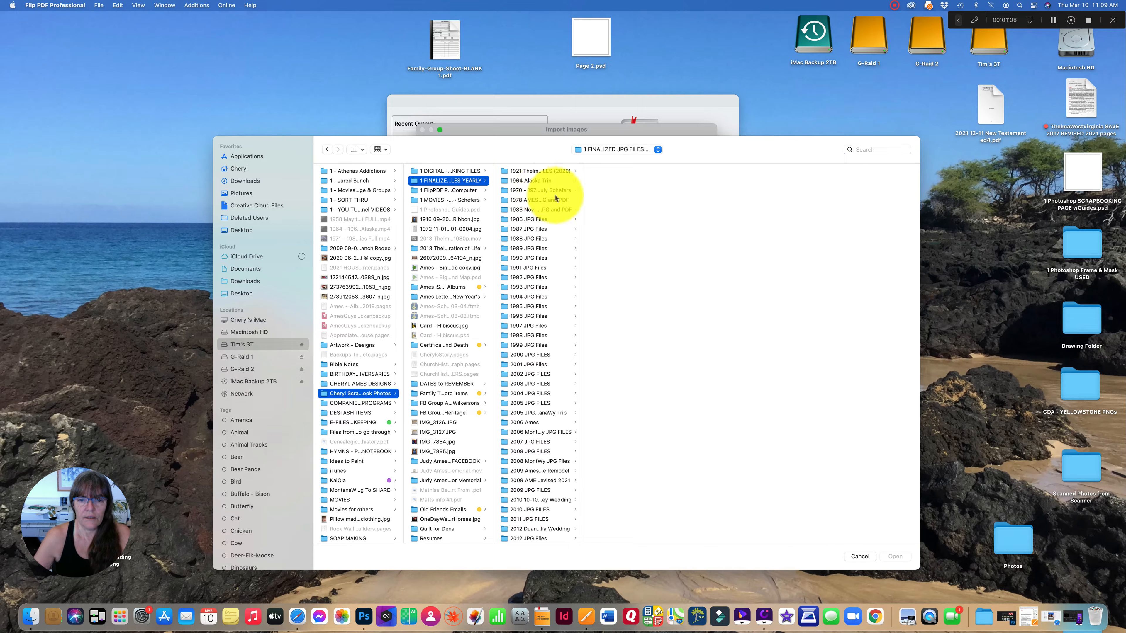
{"action": "left_click", "coordinate": [533, 413]}
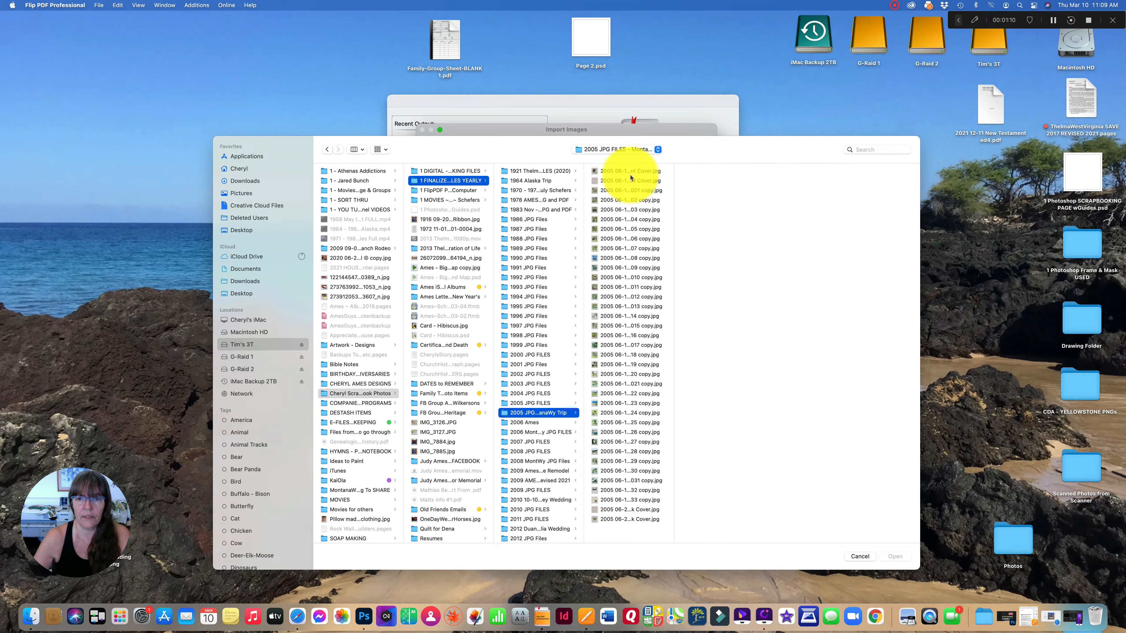
{"action": "left_click", "coordinate": [631, 172]}
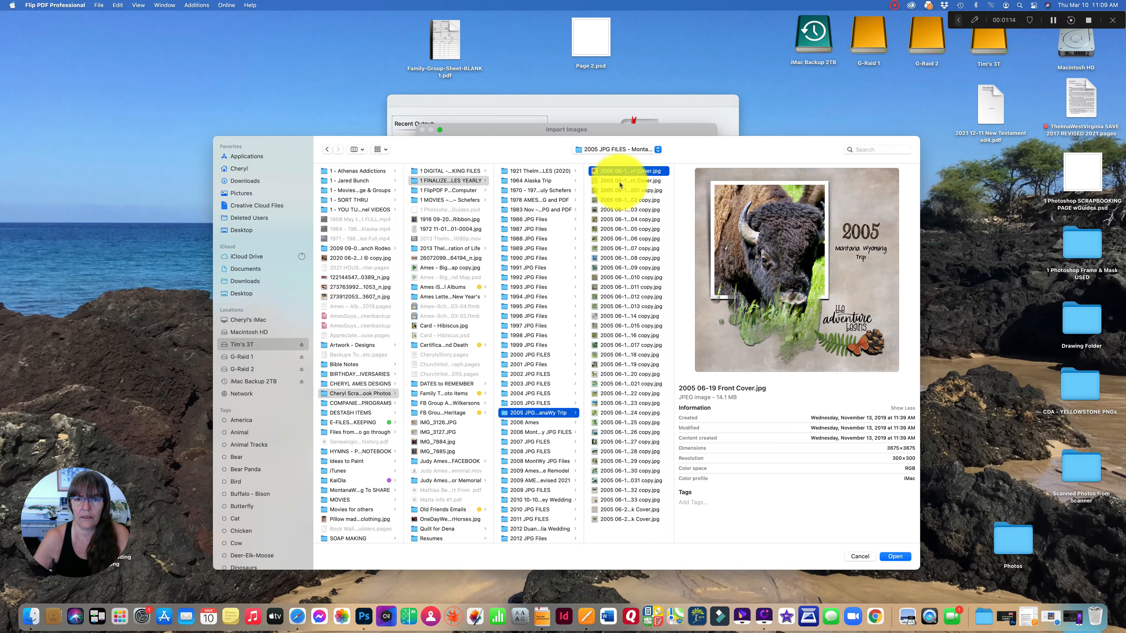
{"action": "left_click", "coordinate": [628, 519], "text": "shift"}
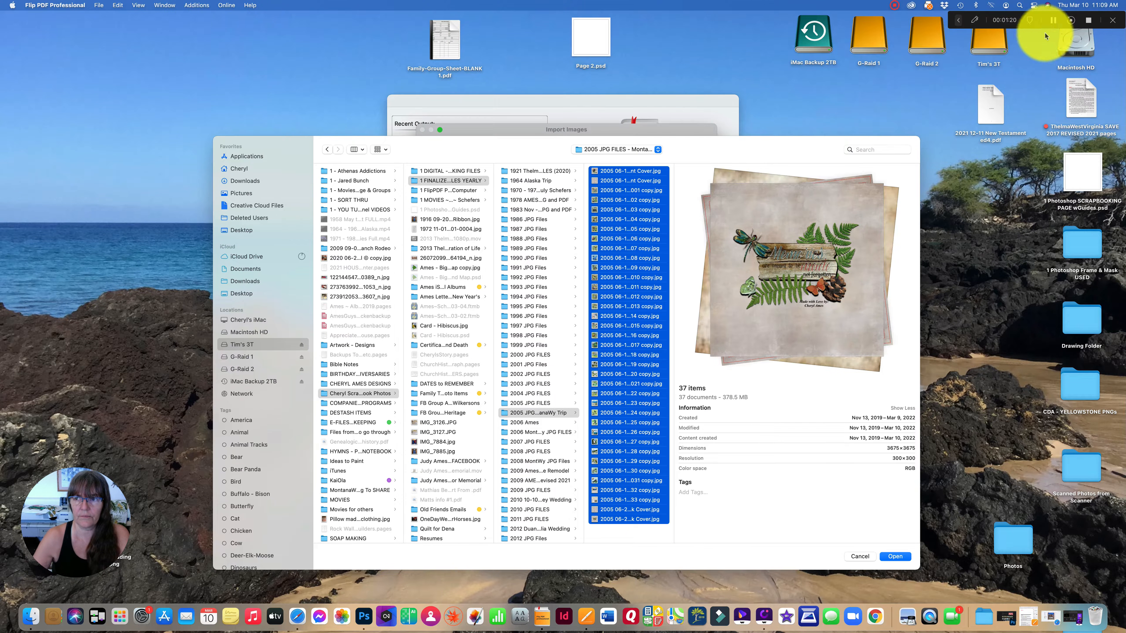
{"action": "left_click", "coordinate": [1053, 20]}
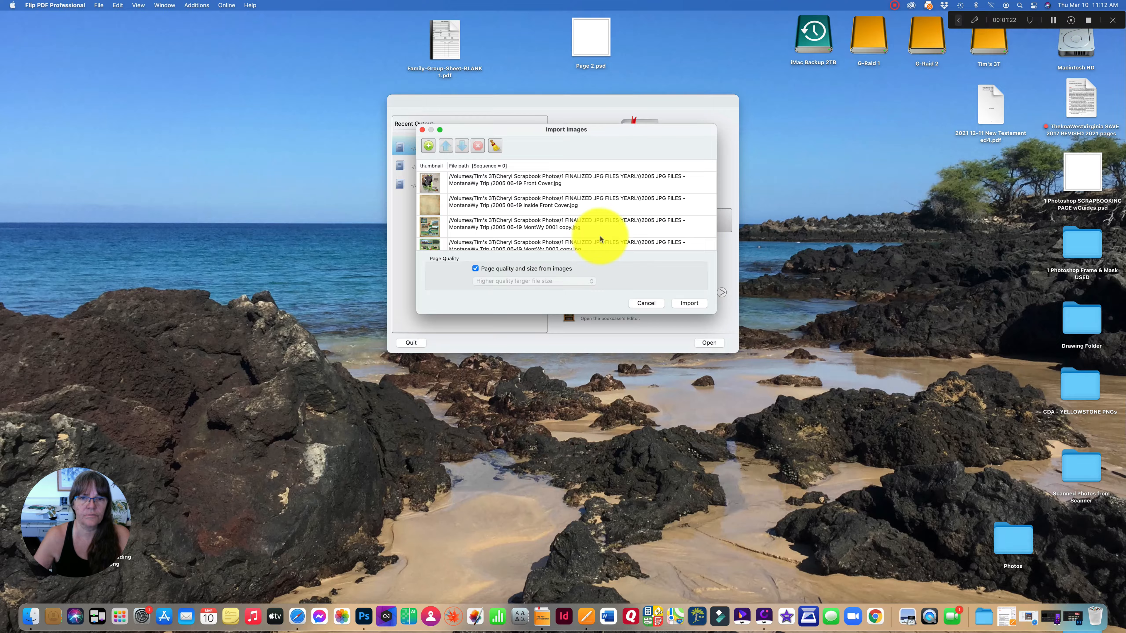
- Check the order of the listed pages and import them with page quality and size taken from the images
{"action": "left_click", "coordinate": [401, 137]}
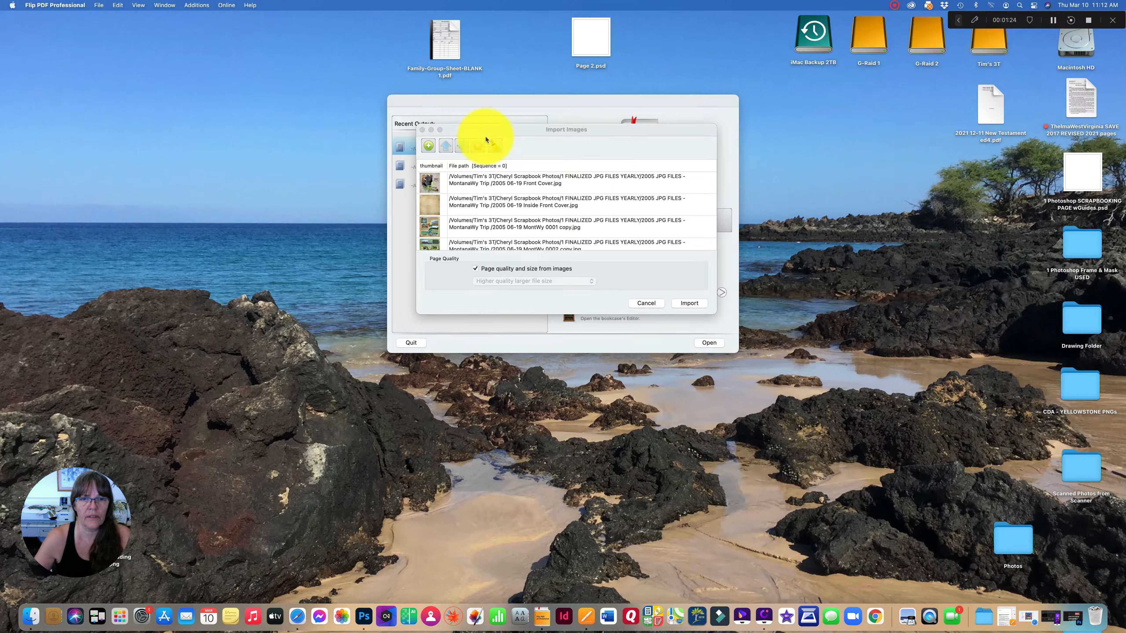
{"action": "left_click", "coordinate": [435, 155]}
{"action": "scroll", "coordinate": [439, 223], "scroll_direction": "down", "scroll_amount": 15}
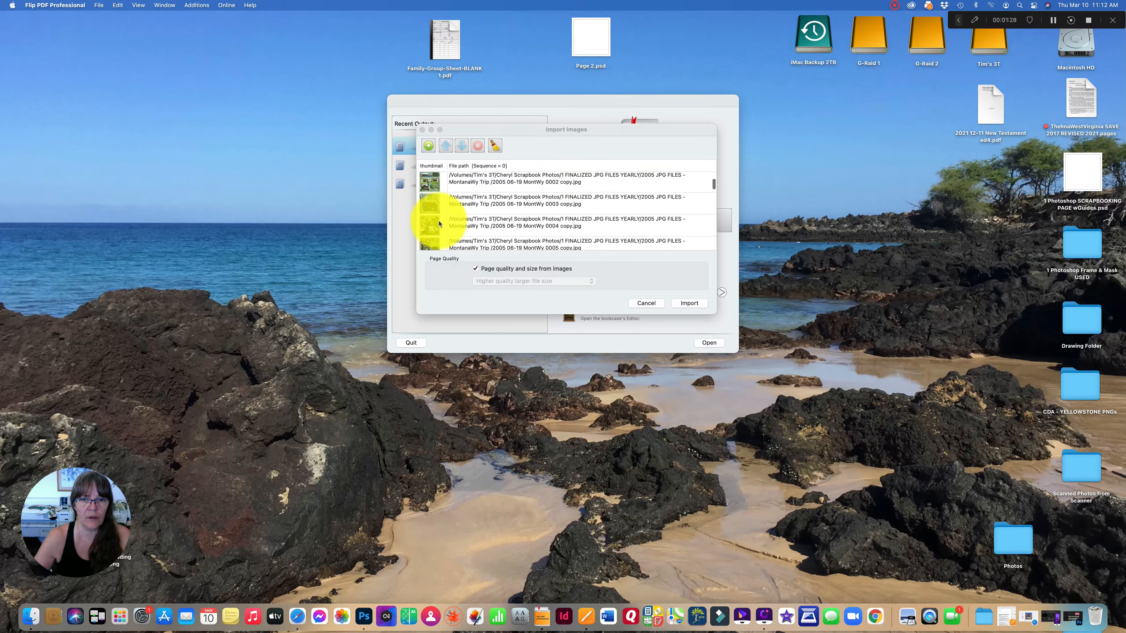
{"action": "scroll", "coordinate": [439, 223], "scroll_direction": "up", "scroll_amount": 15}
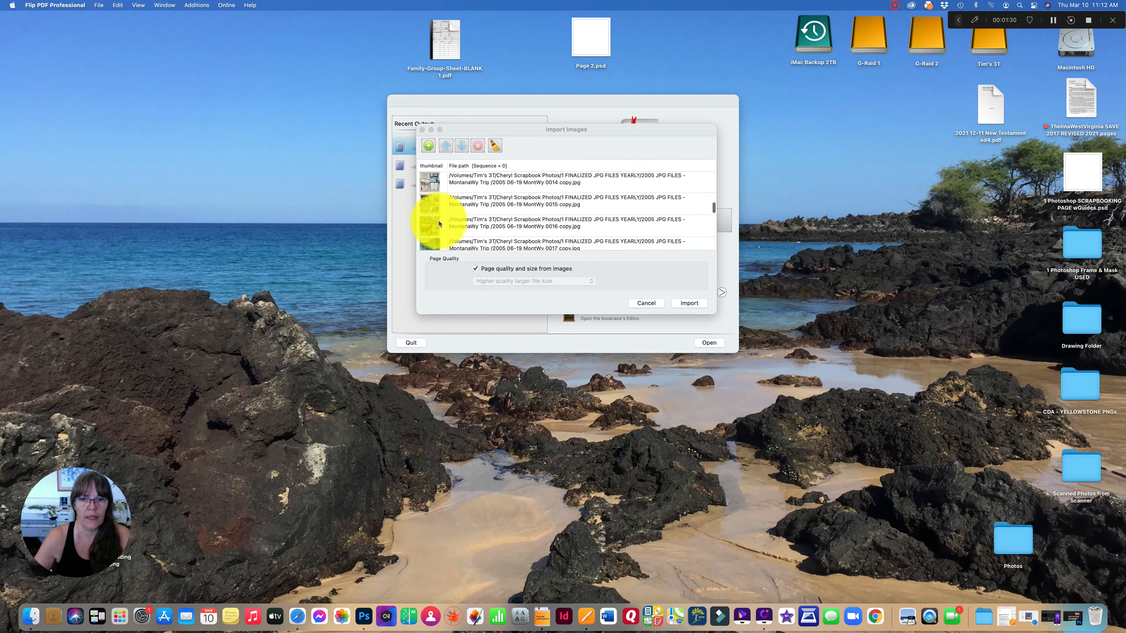
{"action": "left_click", "coordinate": [689, 304]}
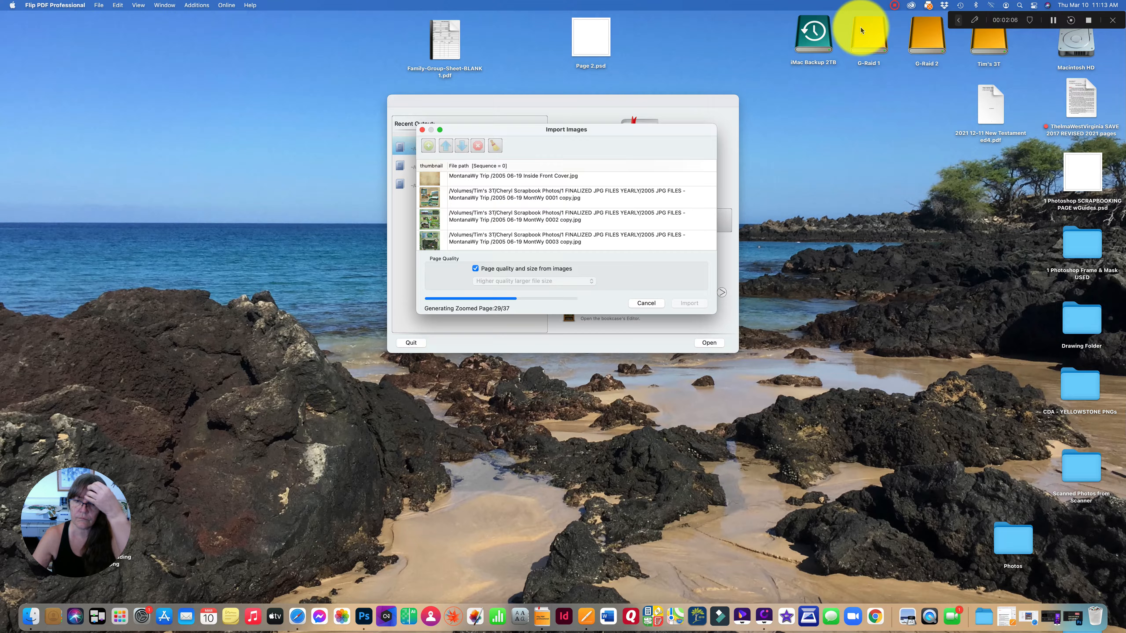
{"action": "left_click", "coordinate": [1053, 20]}
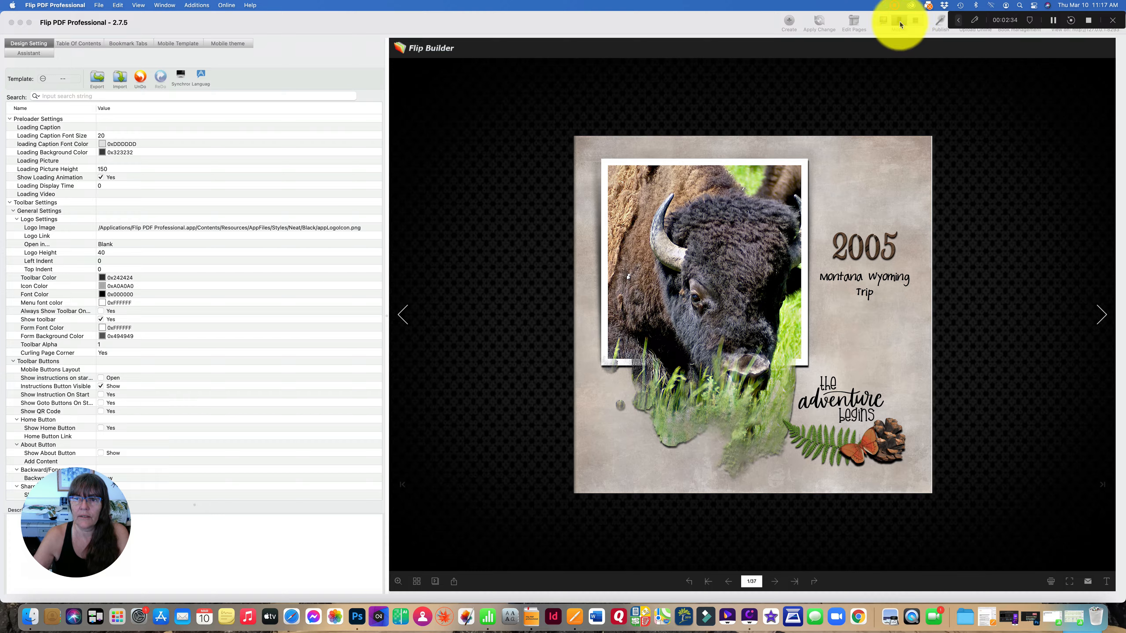
- Switch the book preview to desktop and apply the Neat theme with the light wood background
{"action": "left_click", "coordinate": [884, 23]}
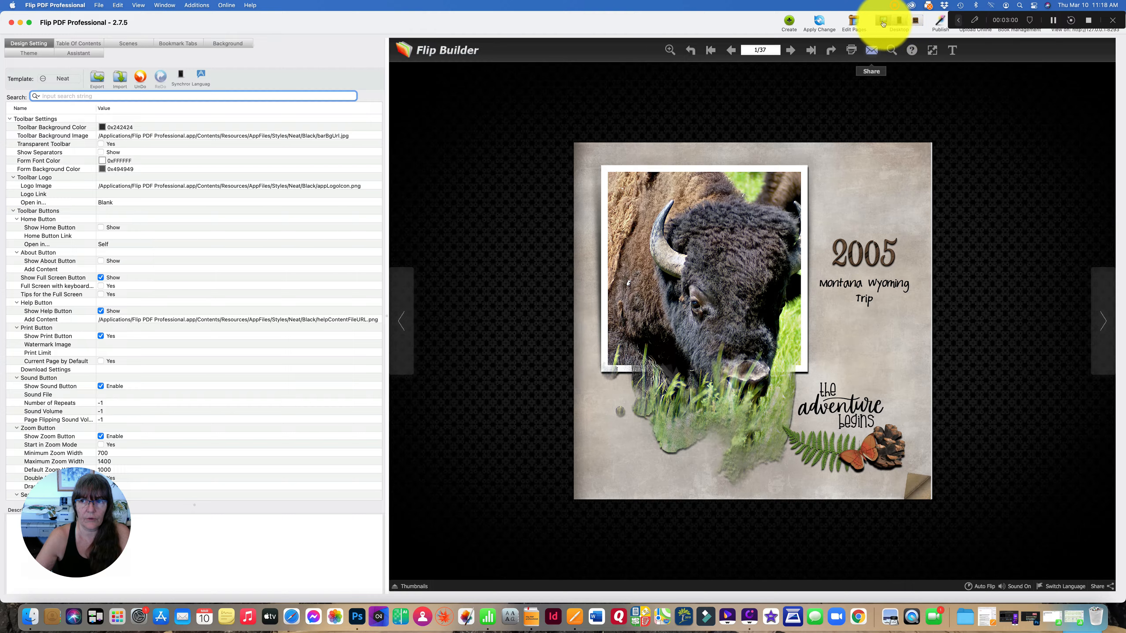
{"action": "left_click", "coordinate": [26, 53]}
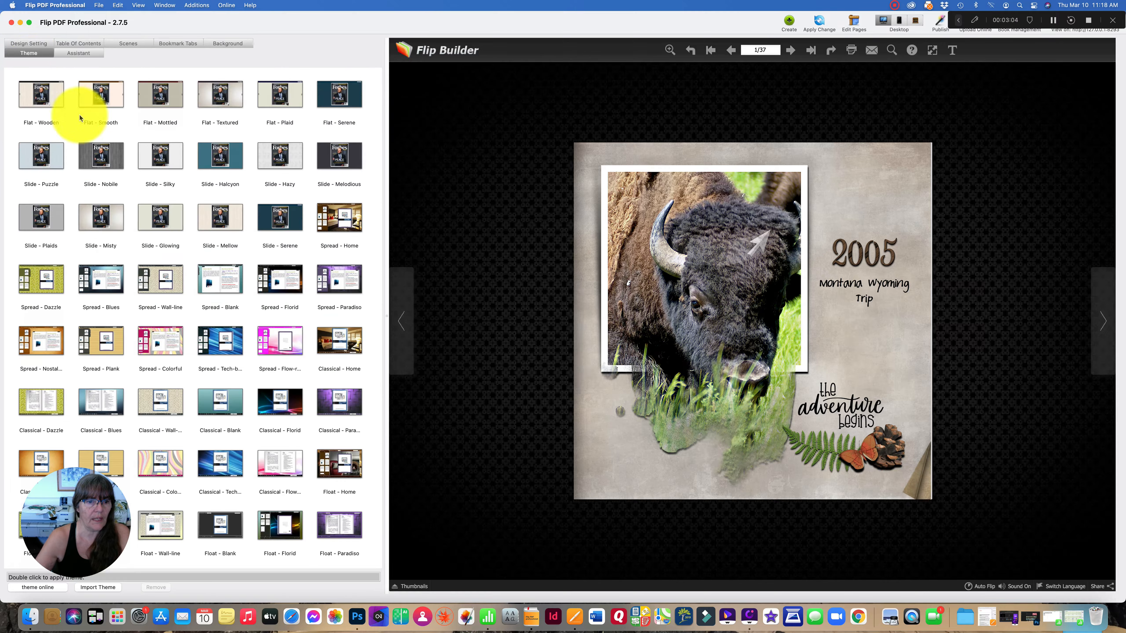
{"action": "scroll", "coordinate": [202, 365], "scroll_direction": "down", "scroll_amount": 10}
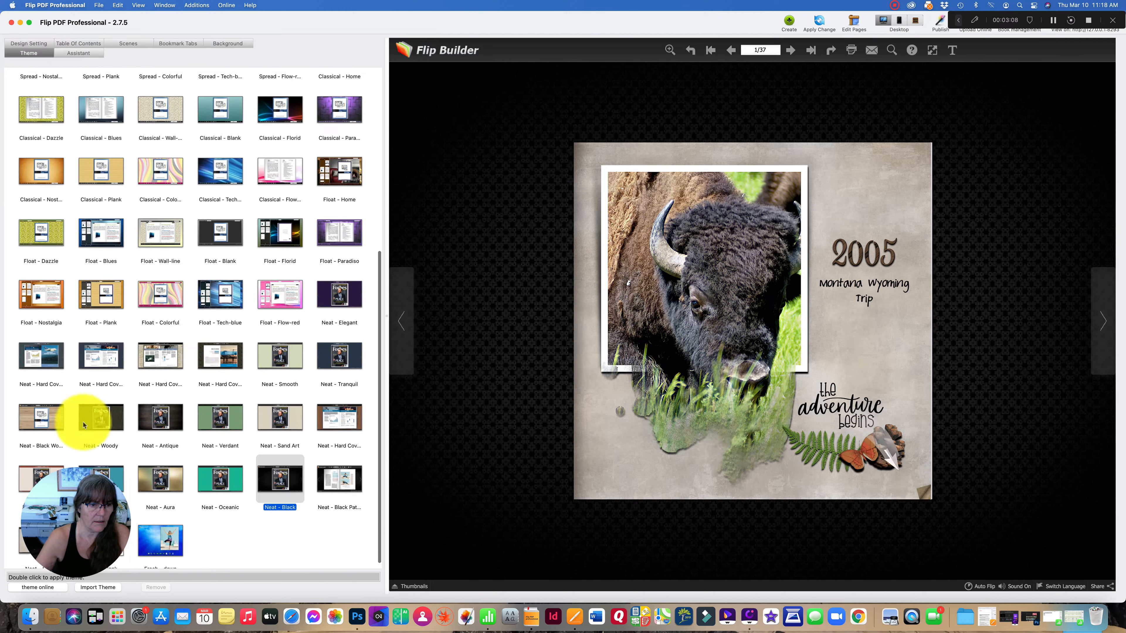
{"action": "double_click", "coordinate": [56, 421]}
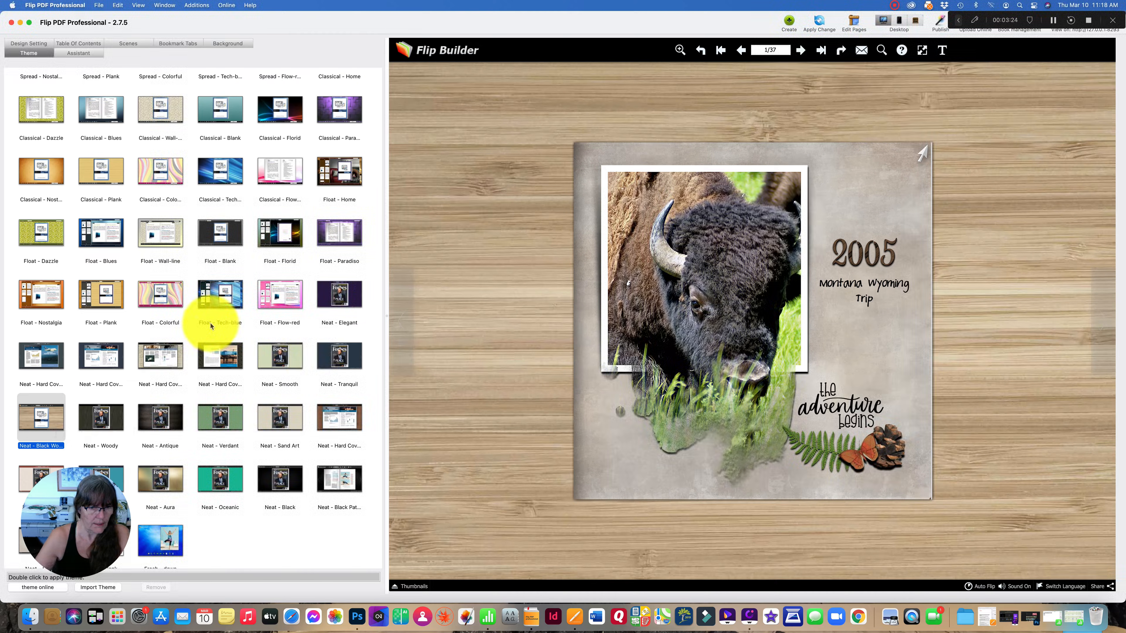
- Apply the Neat - Antique theme to the flipbook
{"action": "left_click", "coordinate": [145, 419]}
{"action": "double_click", "coordinate": [146, 419]}
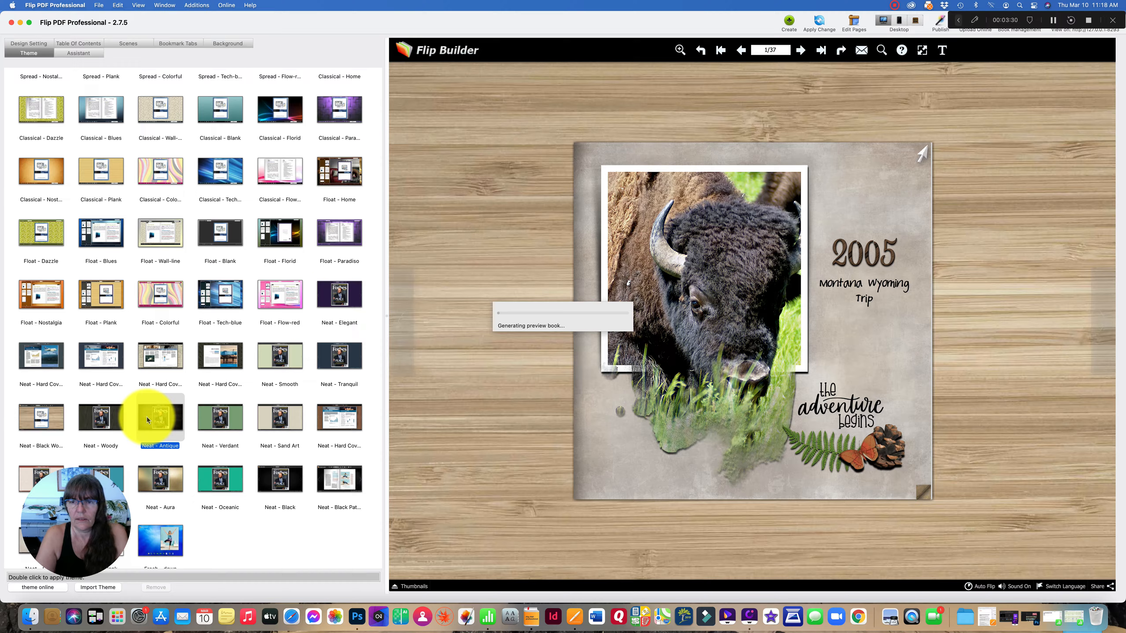
{"action": "double_click", "coordinate": [147, 419]}
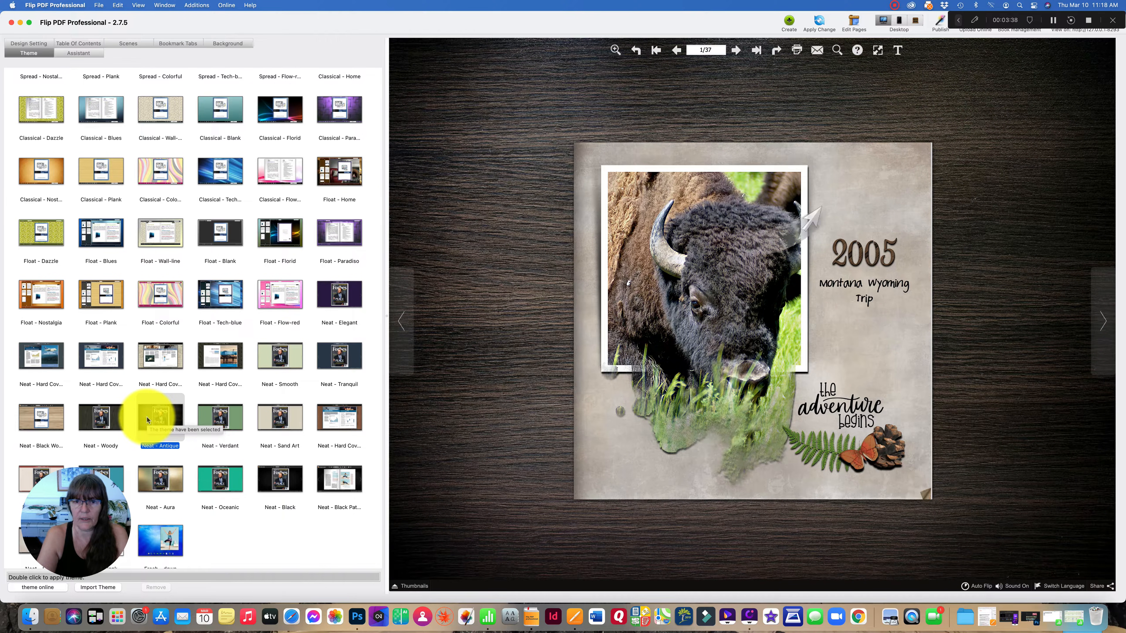
{"action": "scroll", "coordinate": [147, 419], "scroll_direction": "down", "scroll_amount": 1}
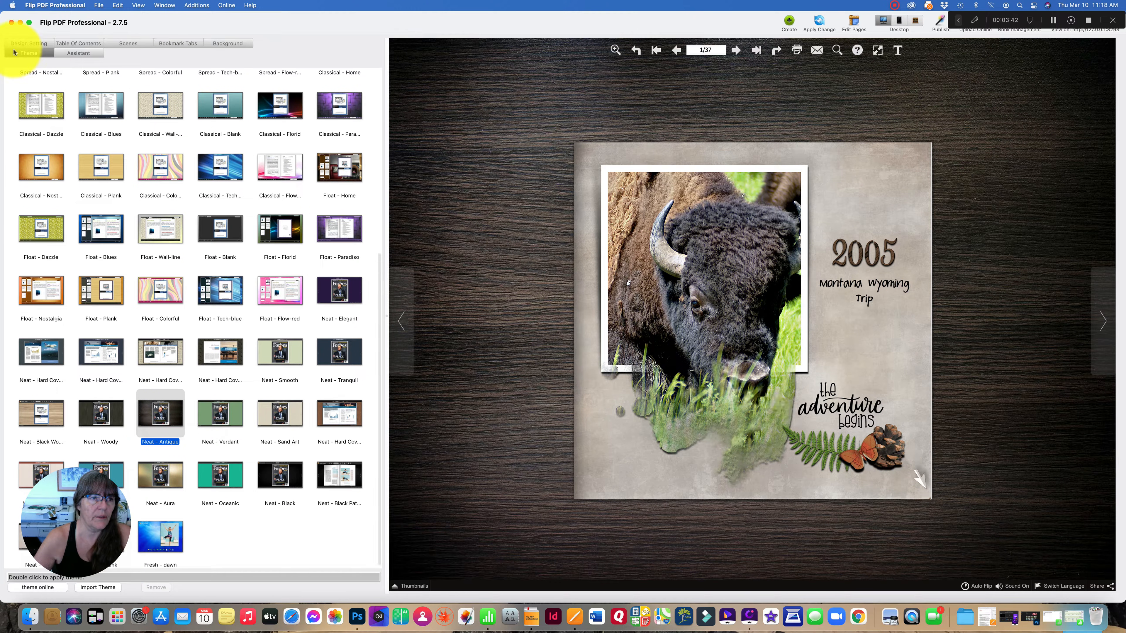
- Open the file options for the toolbar's Logo Image in the design settings
{"action": "left_click", "coordinate": [34, 44]}
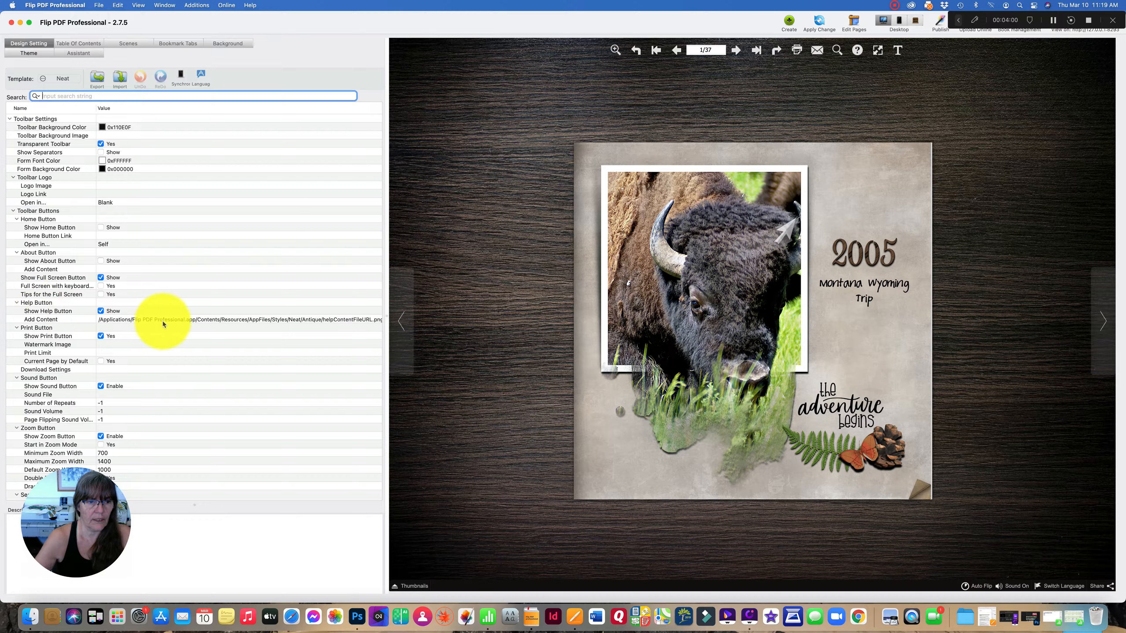
{"action": "scroll", "coordinate": [160, 320], "scroll_direction": "right", "scroll_amount": 3}
{"action": "scroll", "coordinate": [153, 321], "scroll_direction": "left", "scroll_amount": 3}
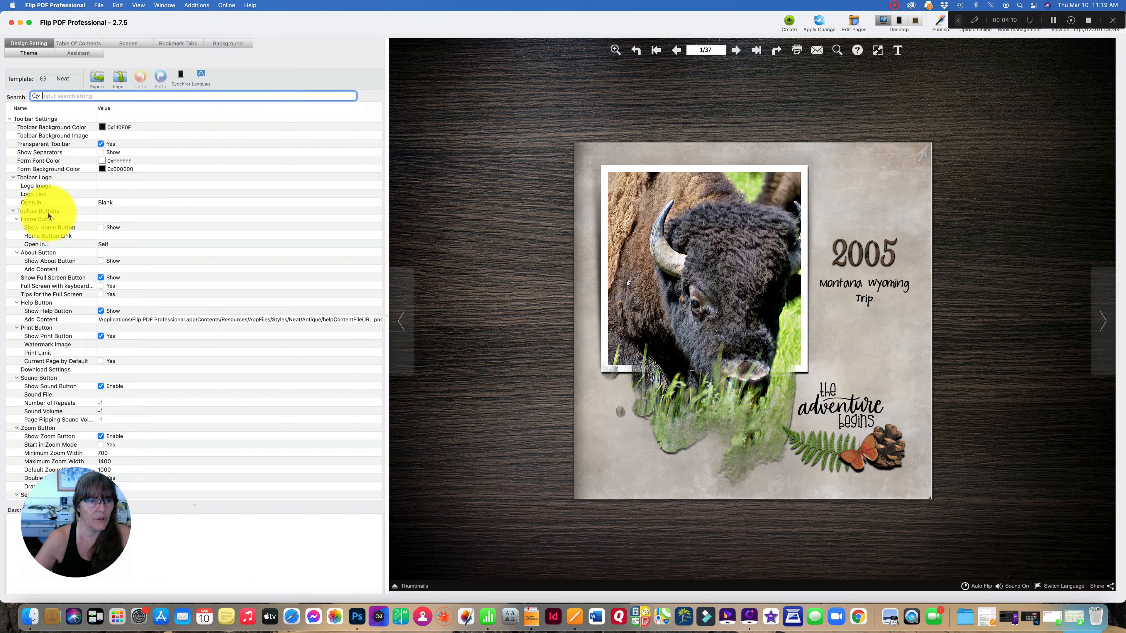
{"action": "scroll", "coordinate": [42, 218], "scroll_direction": "right", "scroll_amount": 2}
{"action": "scroll", "coordinate": [47, 208], "scroll_direction": "left", "scroll_amount": 2}
{"action": "scroll", "coordinate": [137, 191], "scroll_direction": "right", "scroll_amount": 2}
{"action": "scroll", "coordinate": [138, 191], "scroll_direction": "down", "scroll_amount": 1}
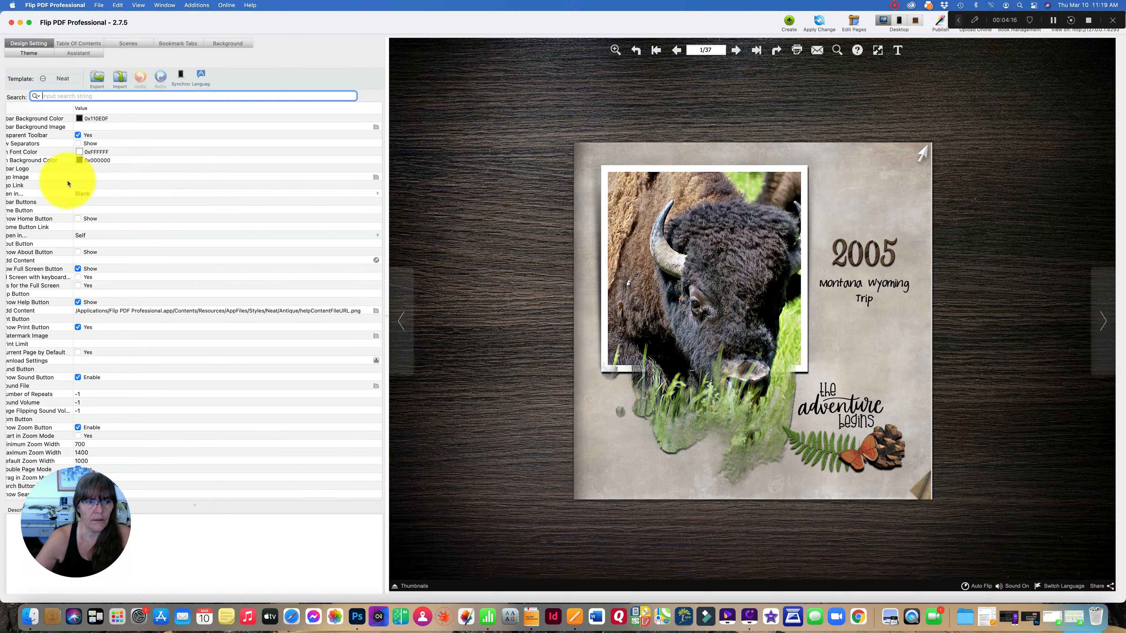
{"action": "left_click", "coordinate": [376, 177]}
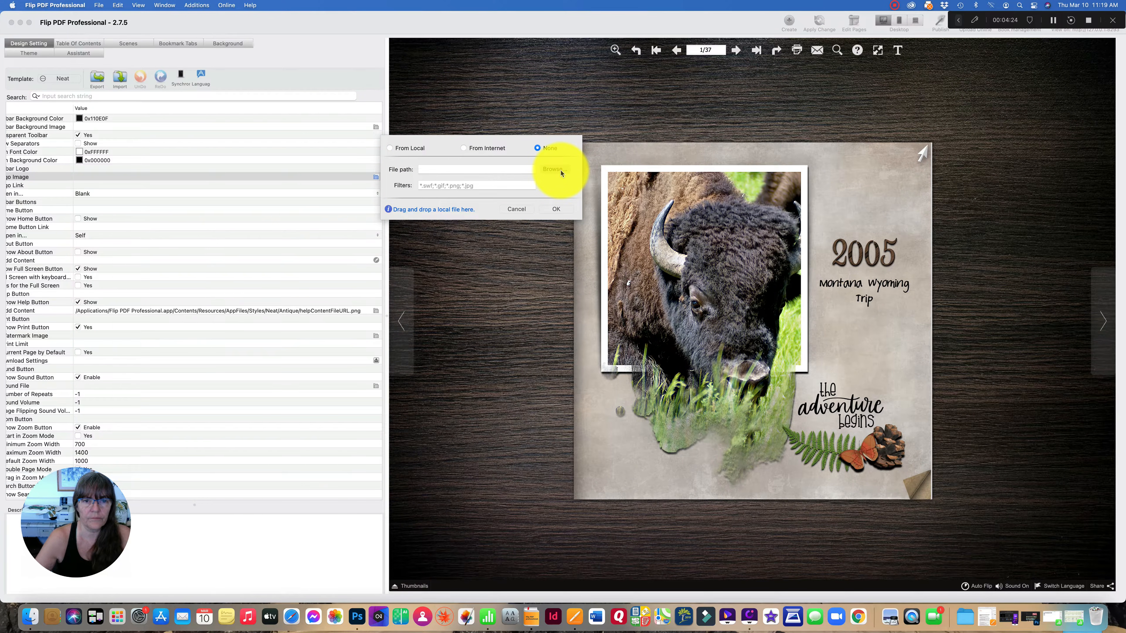
- Browse the external 3T drive's scrapbook photos to the Copyright Tags folder within the FlipPDF Professional flipbooks backup for the logo image
{"action": "left_click", "coordinate": [561, 173]}
{"action": "left_click", "coordinate": [160, 268]}
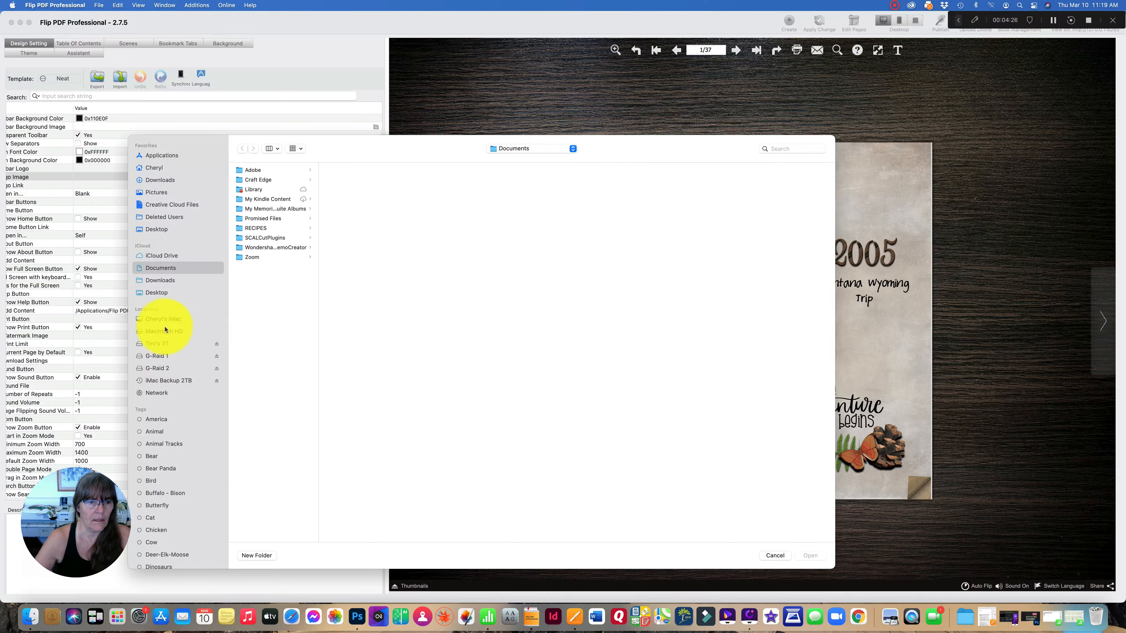
{"action": "left_click", "coordinate": [160, 342]}
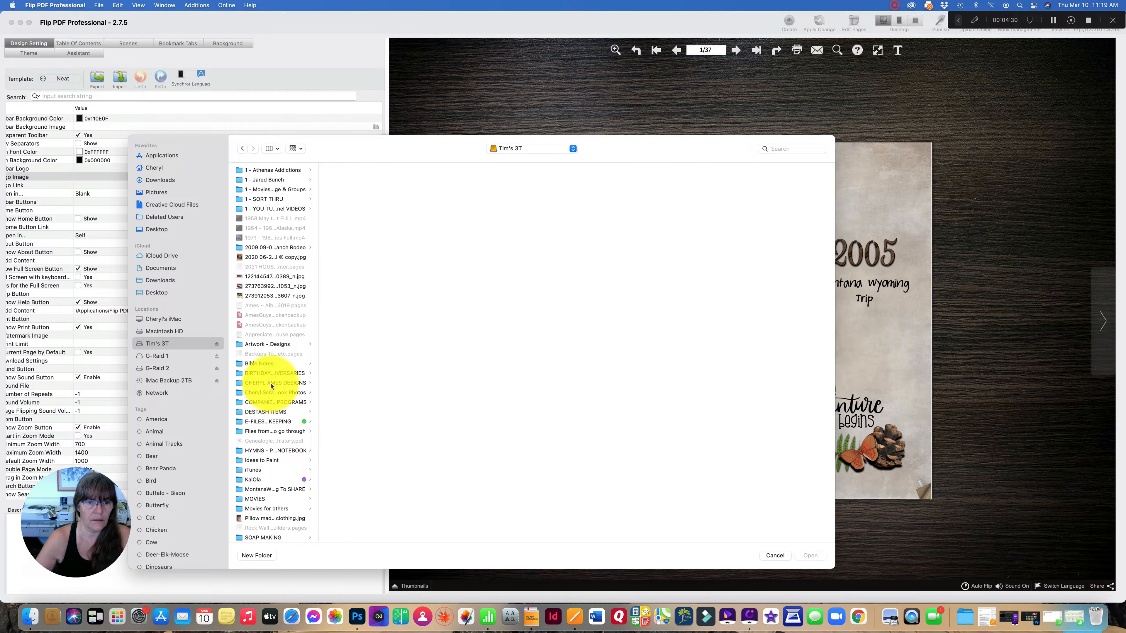
{"action": "left_click", "coordinate": [272, 393]}
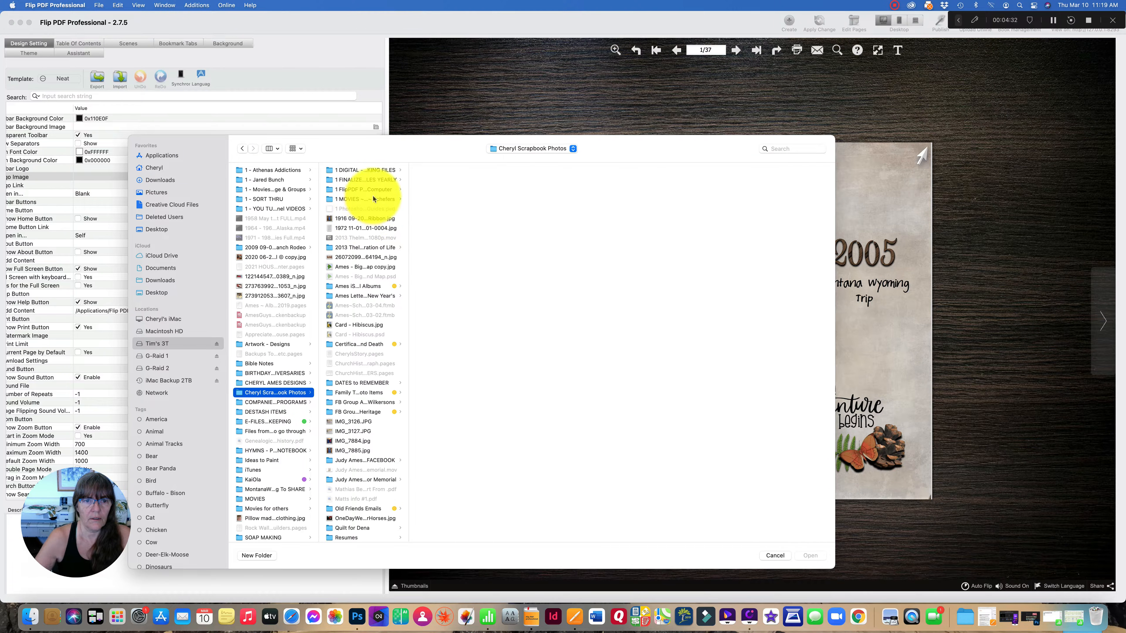
{"action": "left_click_drag", "start_coordinate": [408, 199], "coordinate": [491, 193]}
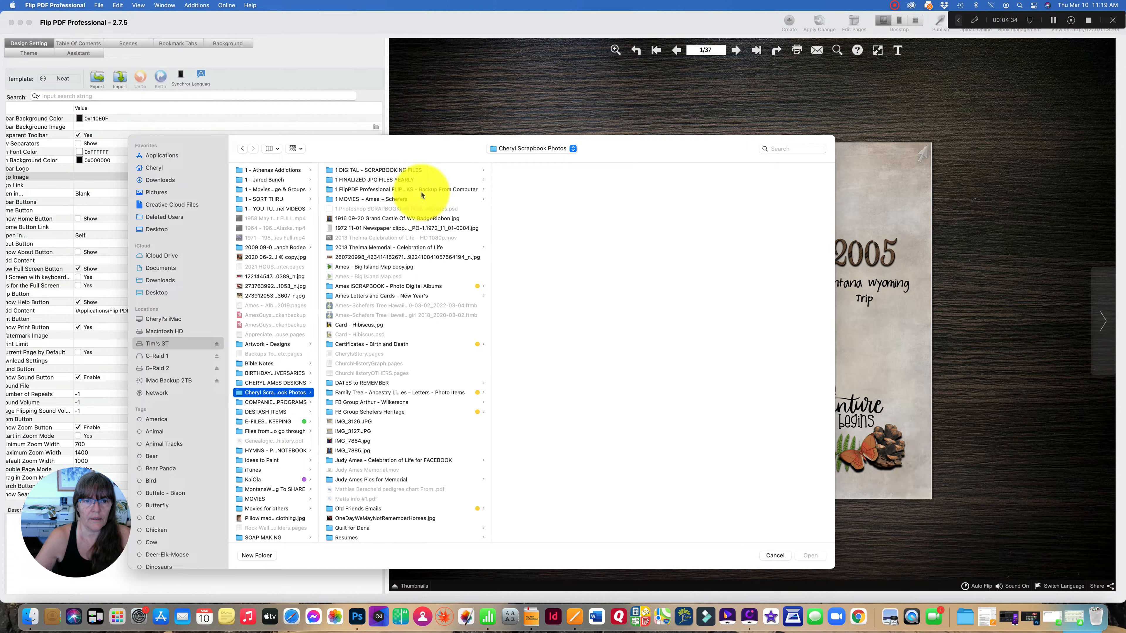
{"action": "left_click", "coordinate": [421, 194]}
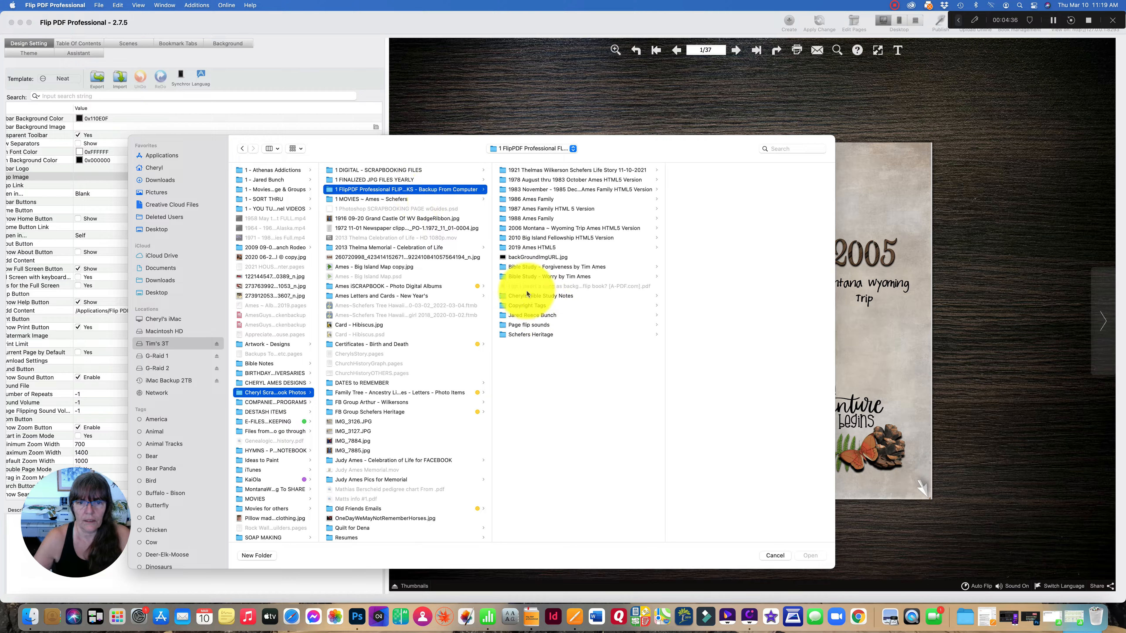
{"action": "left_click", "coordinate": [528, 305]}
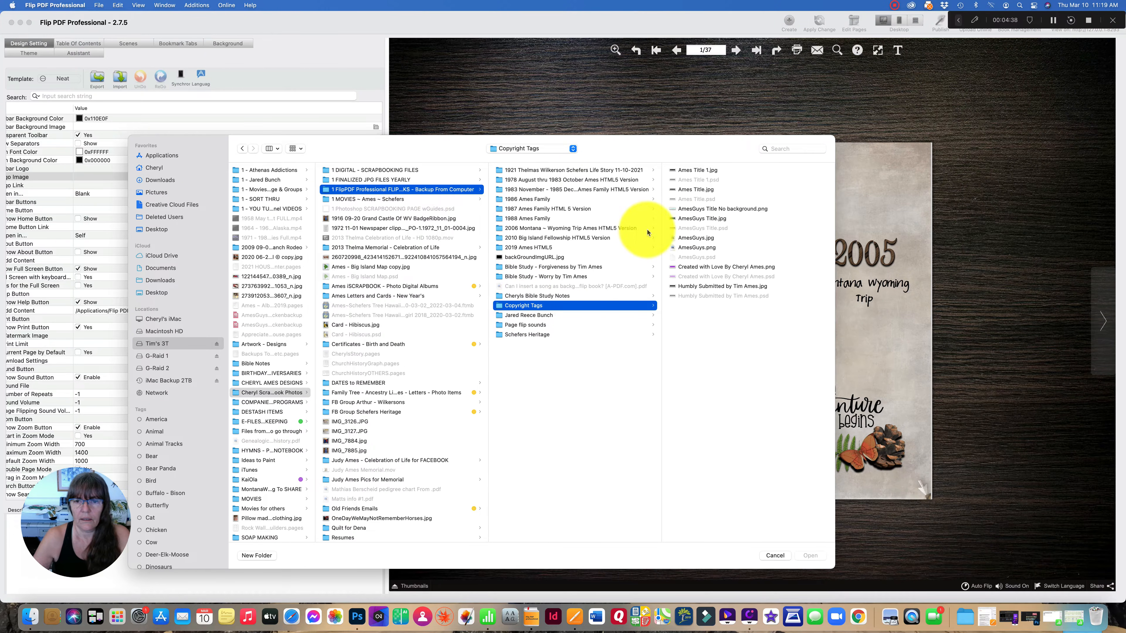
- Use the "Created with Love" PNG as the toolbar logo image and apply the change to the flipbook
{"action": "left_click", "coordinate": [700, 267]}
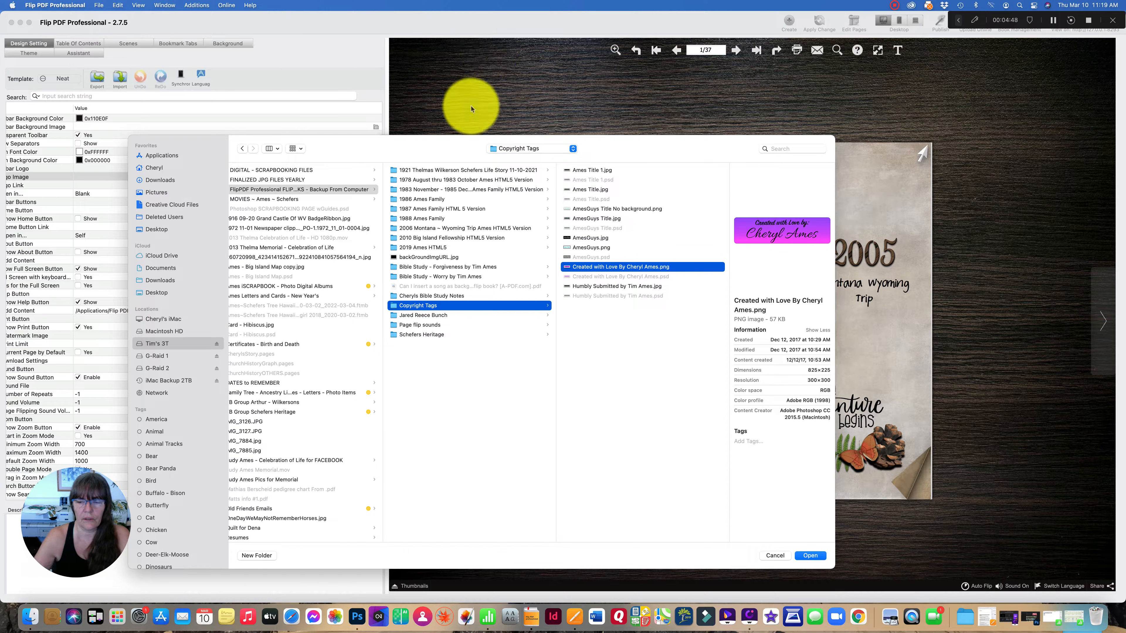
{"action": "left_click", "coordinate": [808, 558]}
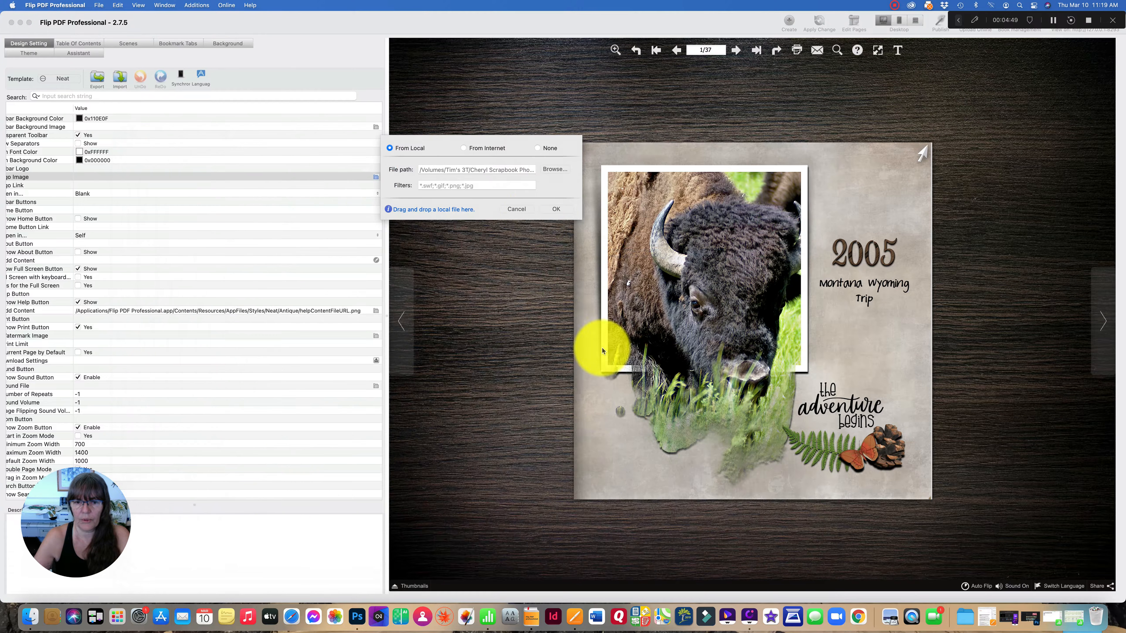
{"action": "left_click", "coordinate": [540, 211]}
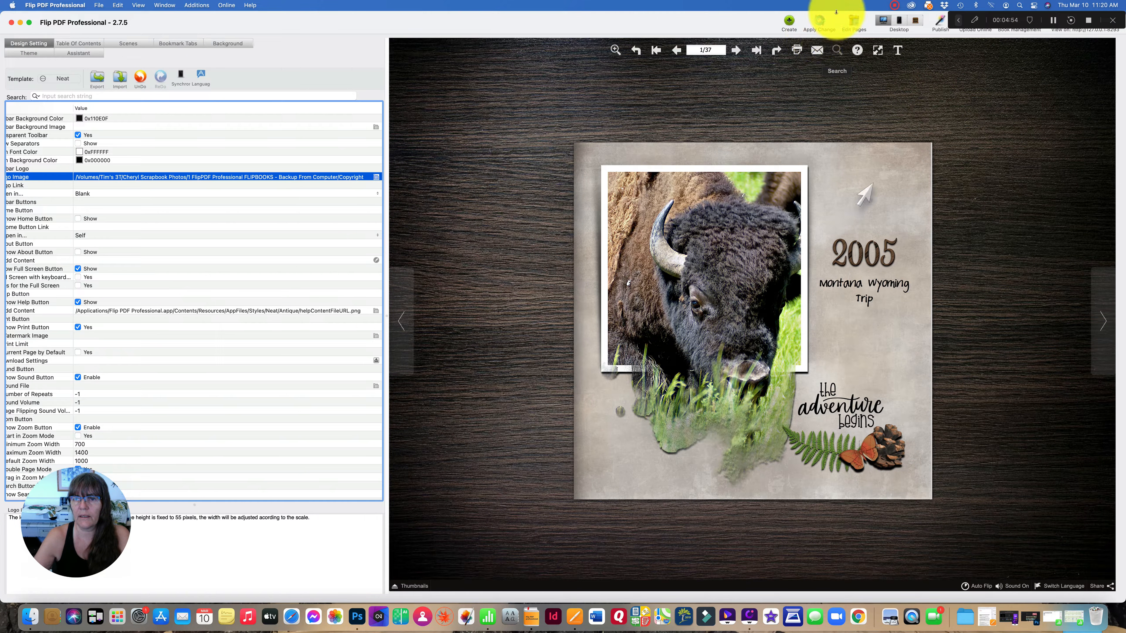
{"action": "left_click", "coordinate": [819, 22]}
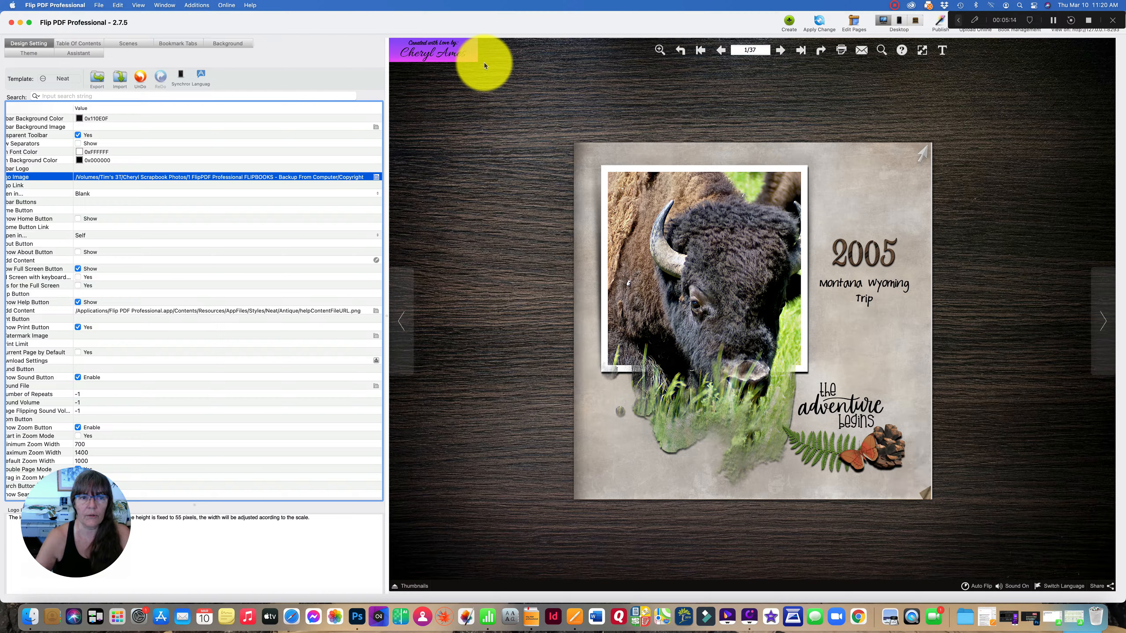
- Flip through the opening pages of the book preview and return to the cover
{"action": "scroll", "coordinate": [520, 149], "scroll_direction": "down", "scroll_amount": 2}
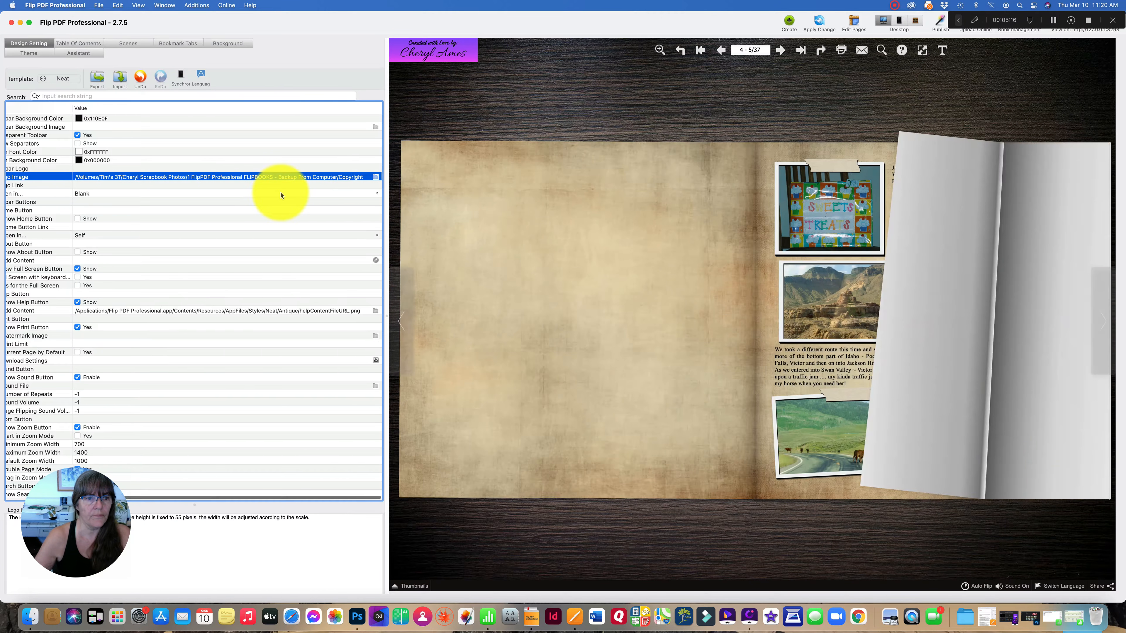
{"action": "scroll", "coordinate": [249, 200], "scroll_direction": "up", "scroll_amount": 1}
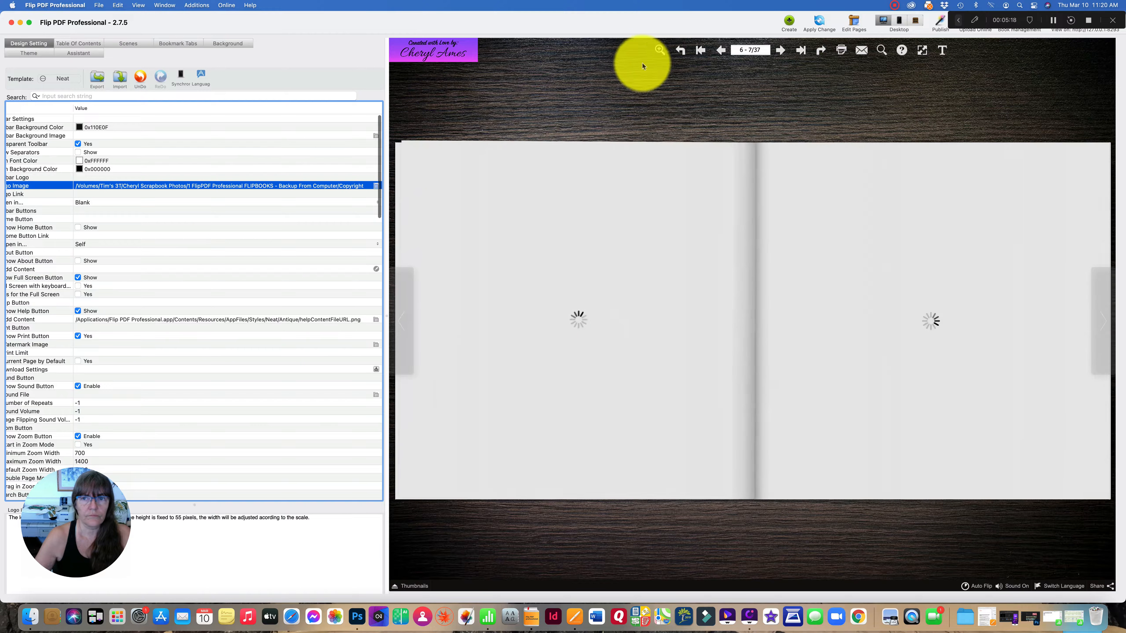
{"action": "left_click", "coordinate": [699, 51]}
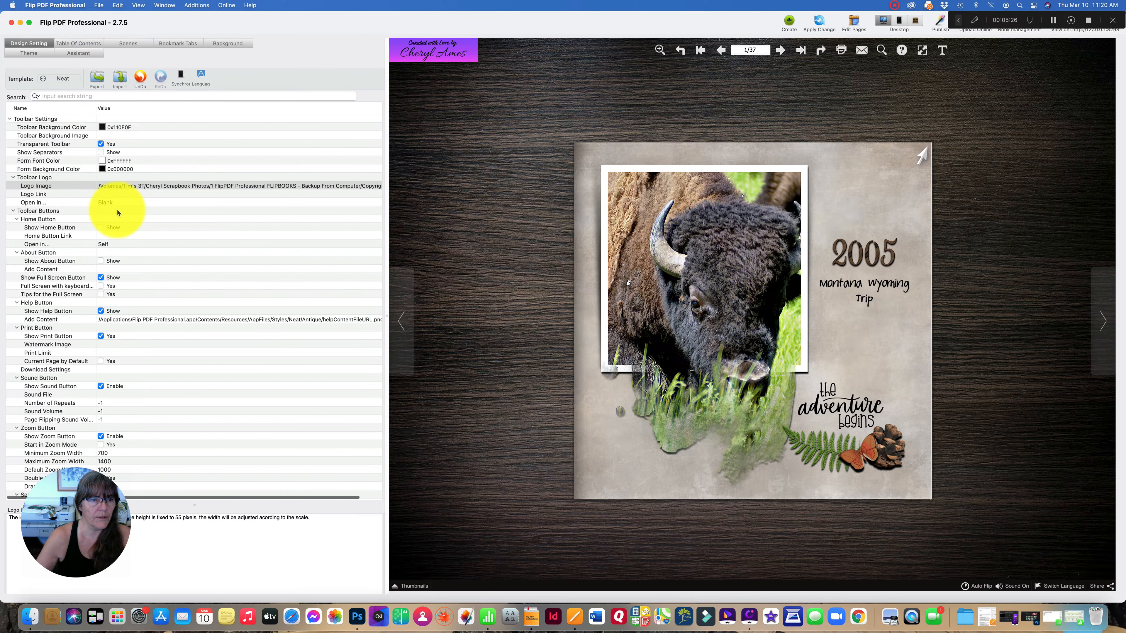
- Open the file options for the Sound Button's Sound File in the design settings
{"action": "scroll", "coordinate": [118, 213], "scroll_direction": "left", "scroll_amount": 3}
{"action": "scroll", "coordinate": [118, 213], "scroll_direction": "down", "scroll_amount": 1}
{"action": "scroll", "coordinate": [118, 213], "scroll_direction": "down", "scroll_amount": 3}
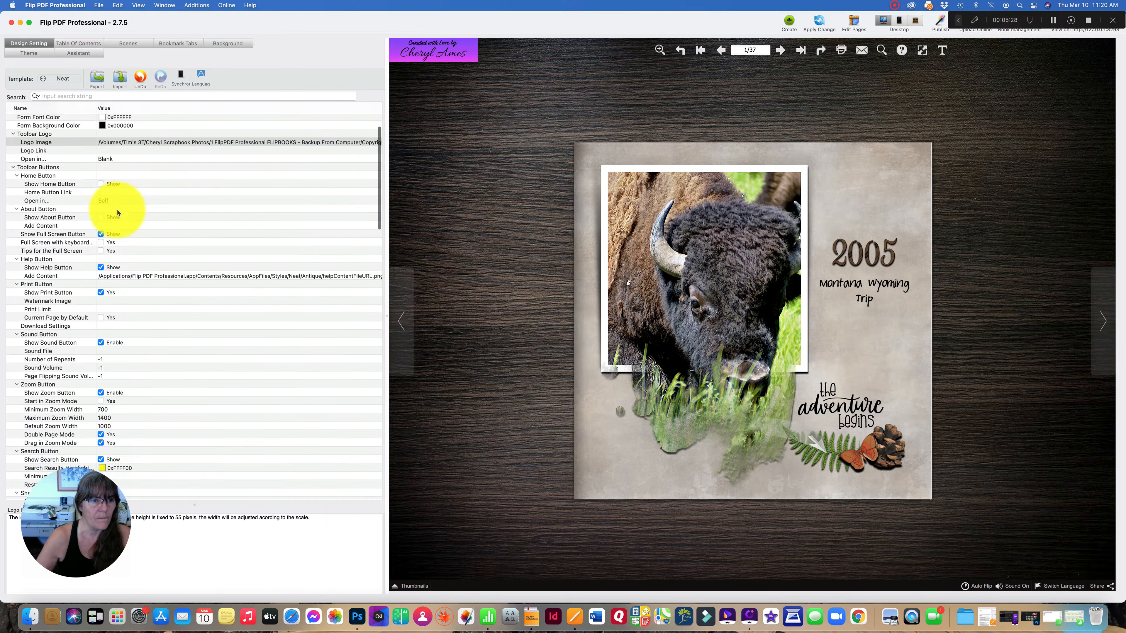
{"action": "scroll", "coordinate": [117, 213], "scroll_direction": "down", "scroll_amount": 8}
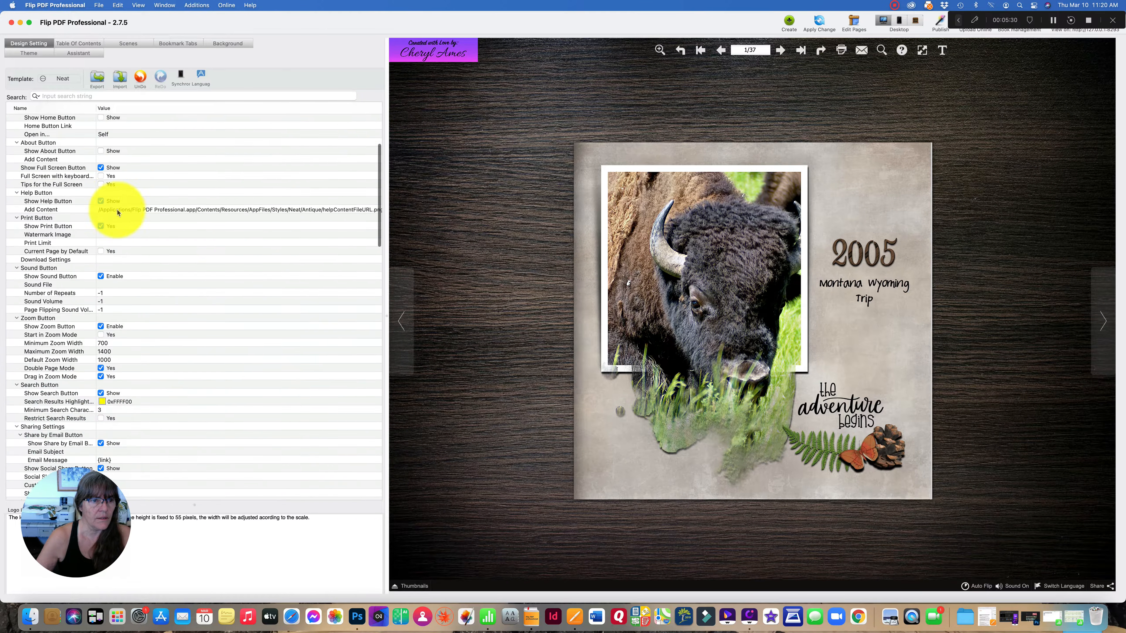
{"action": "scroll", "coordinate": [118, 213], "scroll_direction": "down", "scroll_amount": 1}
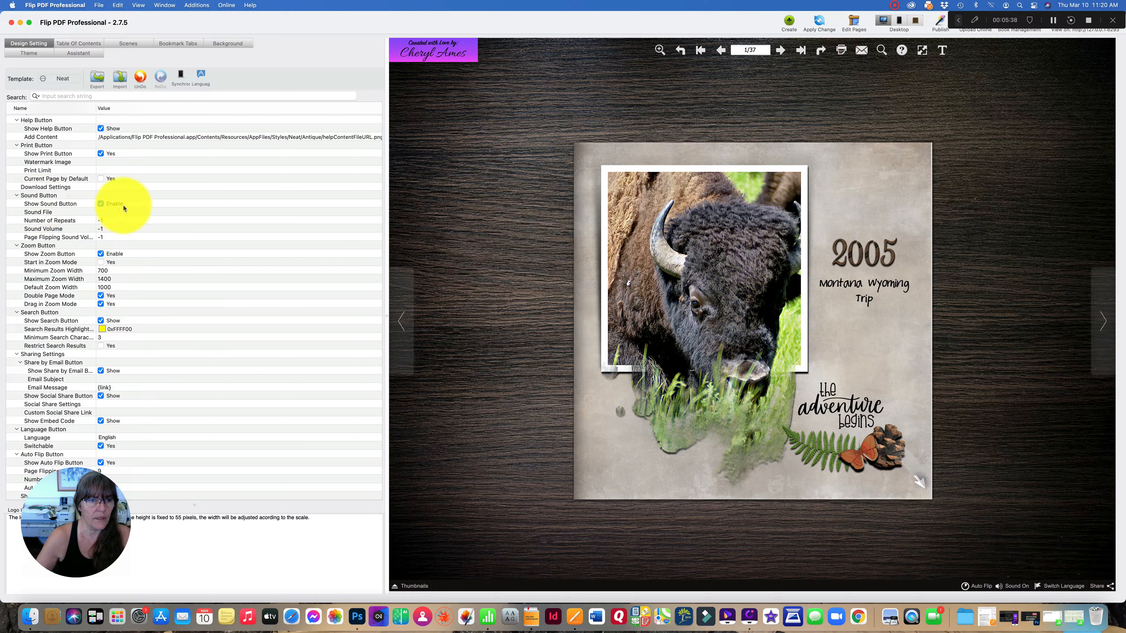
{"action": "scroll", "coordinate": [129, 208], "scroll_direction": "right", "scroll_amount": 3}
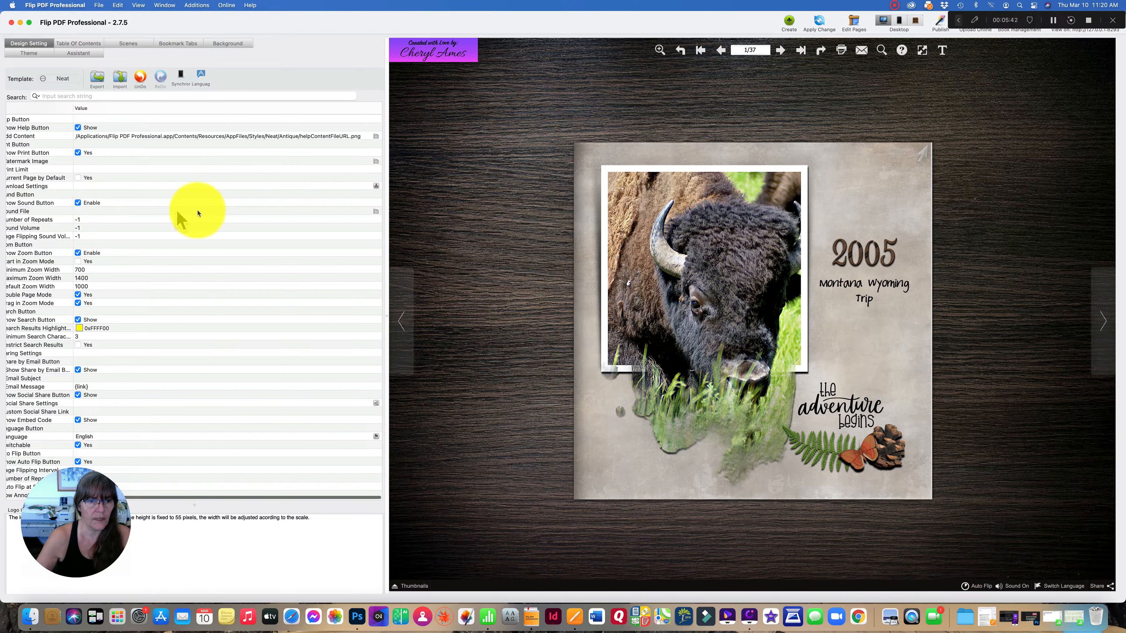
{"action": "left_click", "coordinate": [376, 213]}
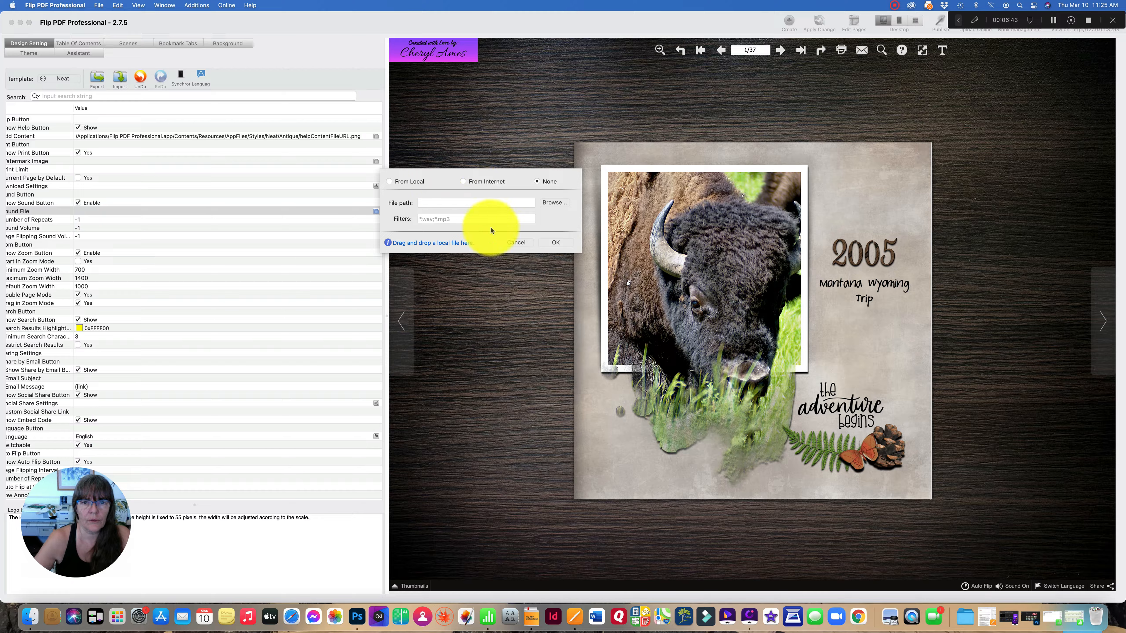
- Browse the home folder's Music > iTunes > iTunes Media > Music directory for a sound file
{"action": "left_click", "coordinate": [552, 203]}
{"action": "left_click", "coordinate": [154, 203]}
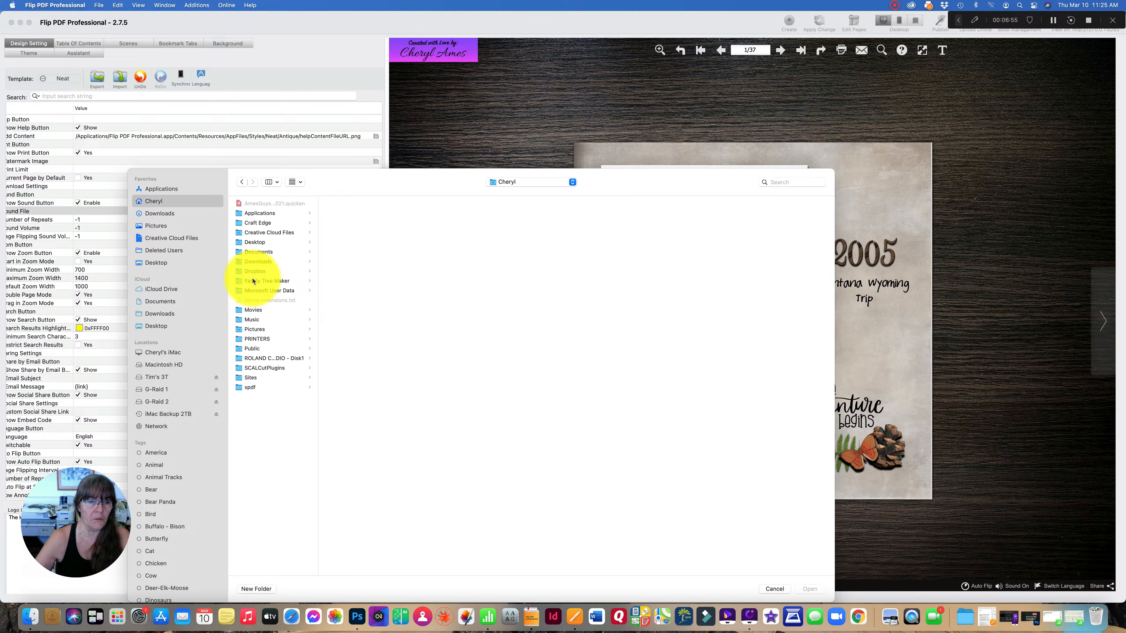
{"action": "left_click", "coordinate": [253, 320]}
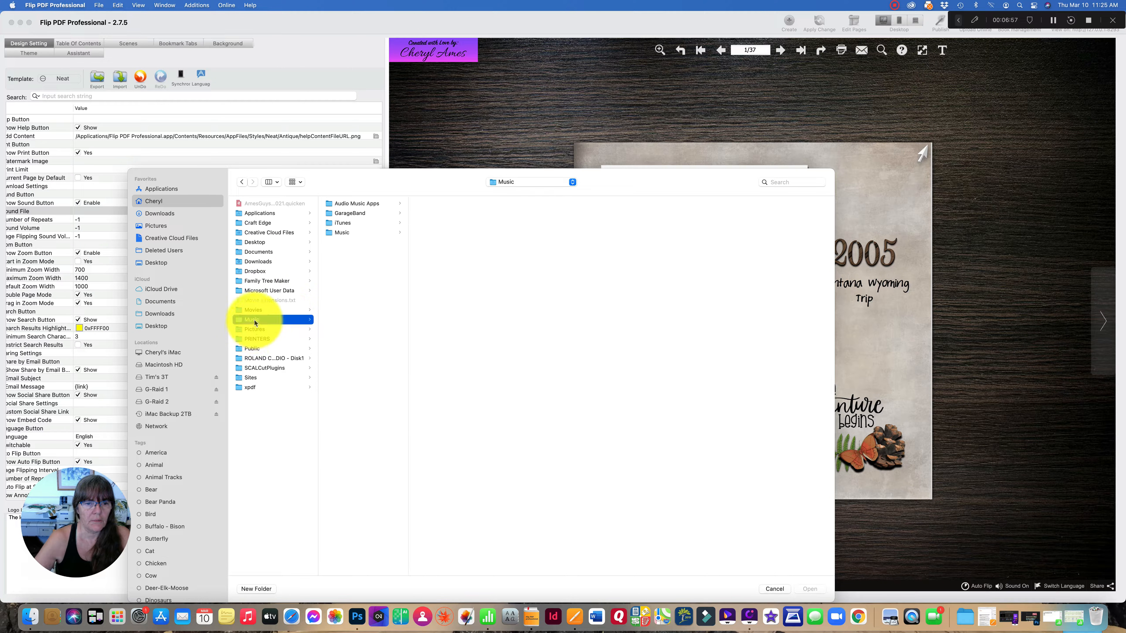
{"action": "left_click", "coordinate": [350, 224]}
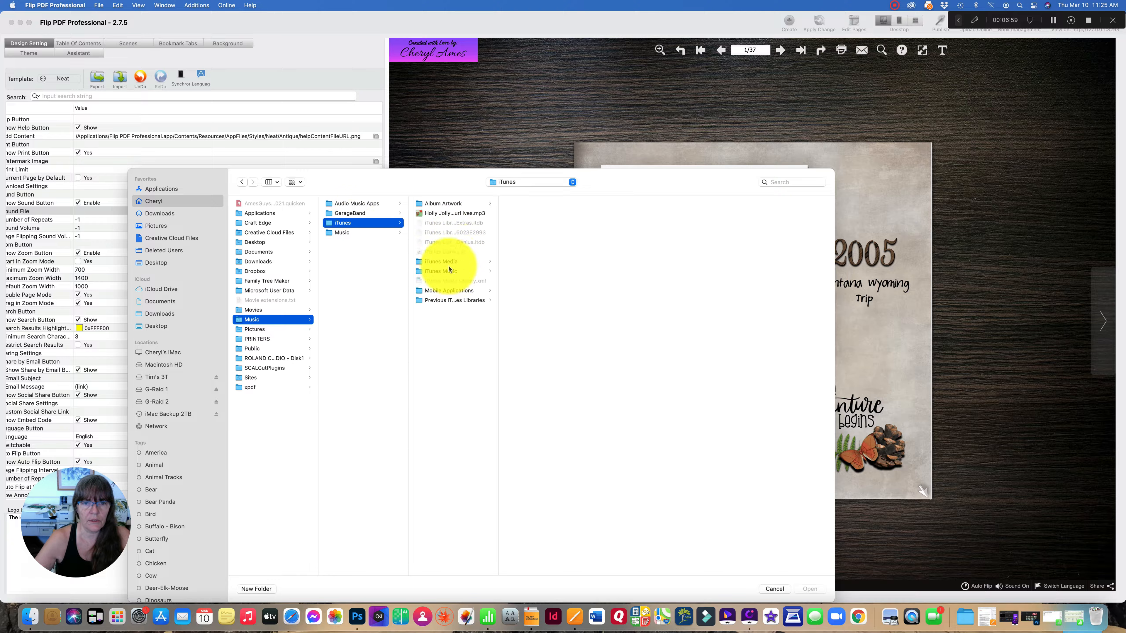
{"action": "left_click", "coordinate": [448, 263]}
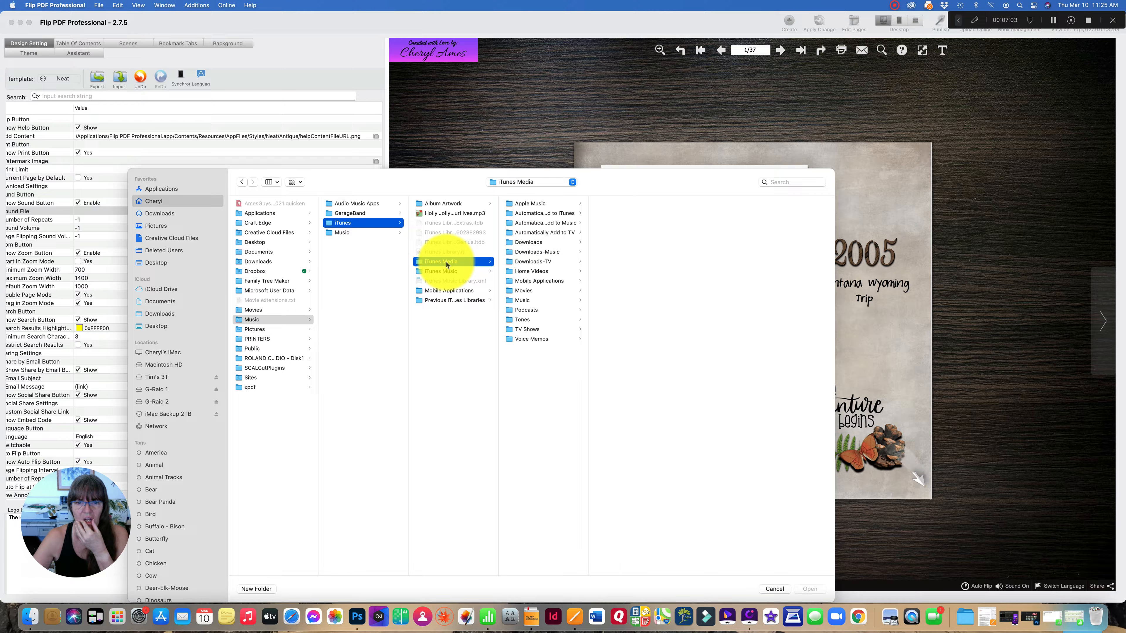
{"action": "left_click", "coordinate": [525, 301]}
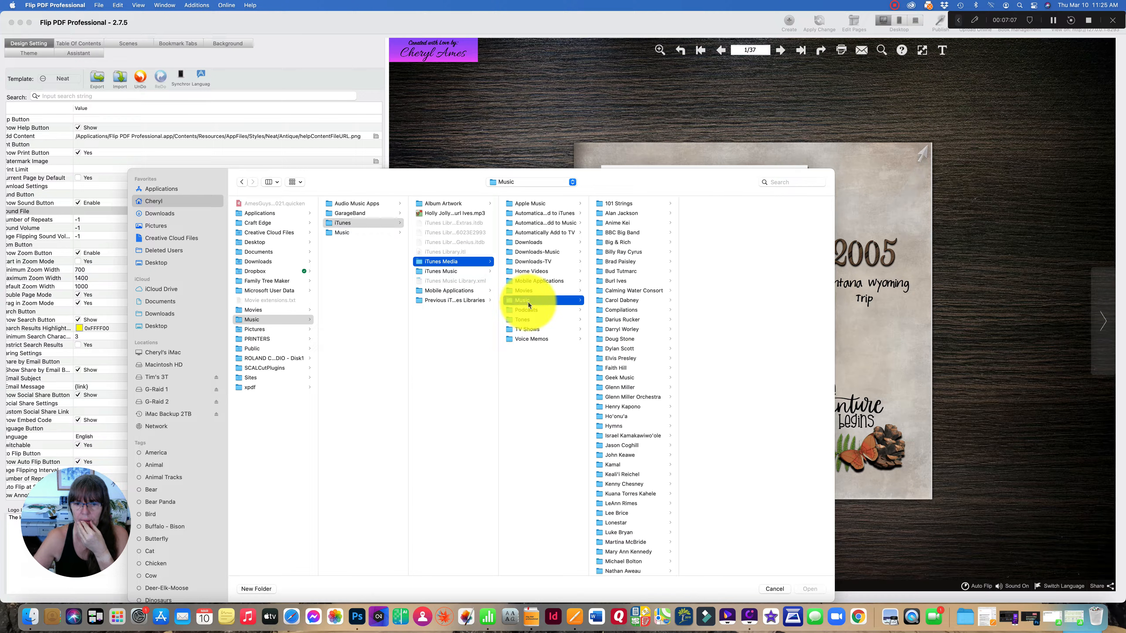
- Open the "Natural Dreams, Mountain Song" album in the Compilations folder, widening the file dialog to read the full album names
{"action": "scroll", "coordinate": [641, 364], "scroll_direction": "down", "scroll_amount": 5}
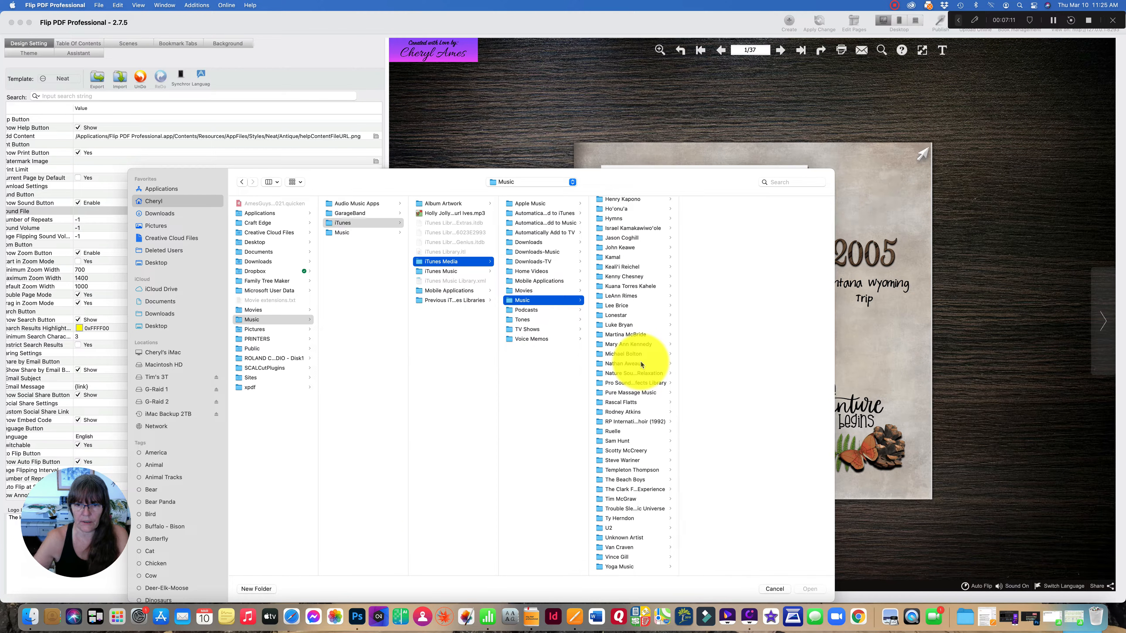
{"action": "scroll", "coordinate": [626, 325], "scroll_direction": "up", "scroll_amount": 3}
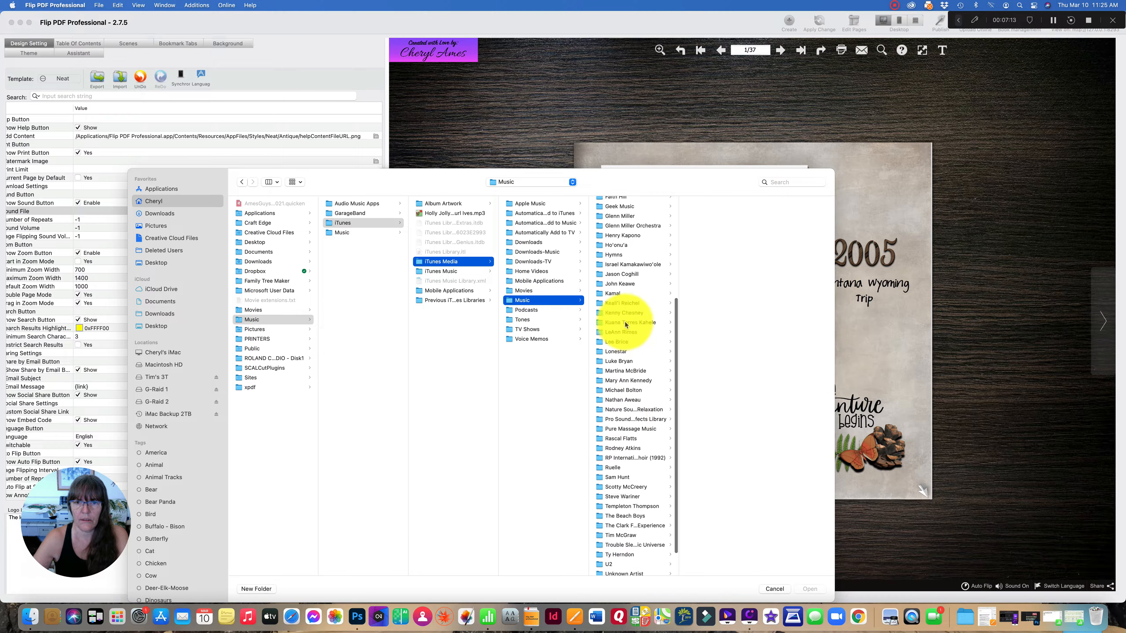
{"action": "scroll", "coordinate": [625, 324], "scroll_direction": "up", "scroll_amount": 2}
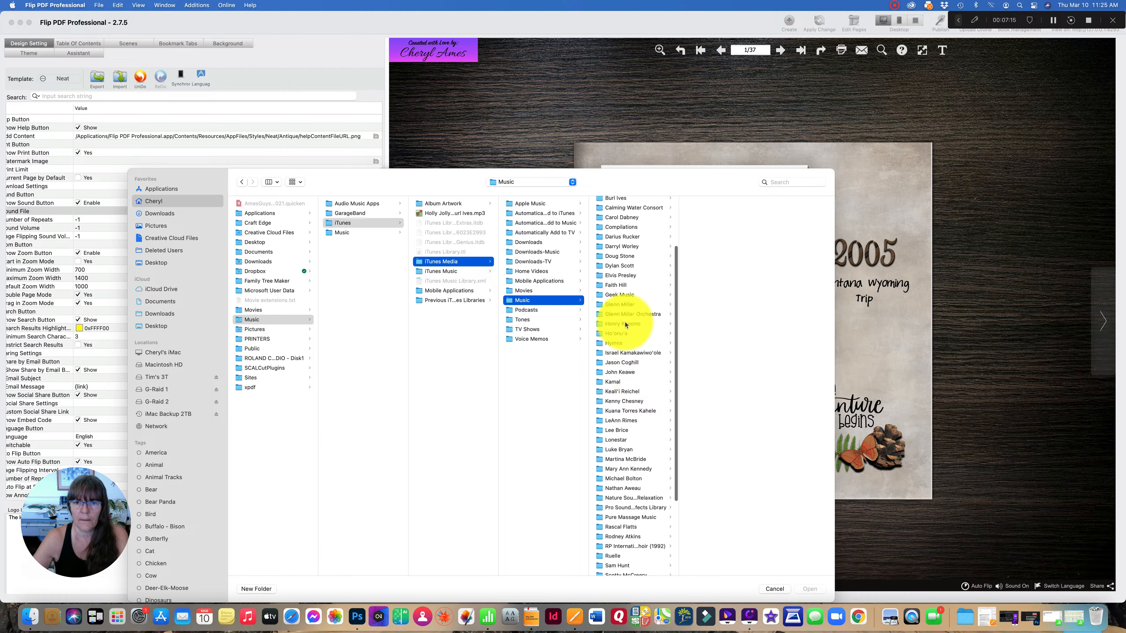
{"action": "left_click", "coordinate": [613, 228]}
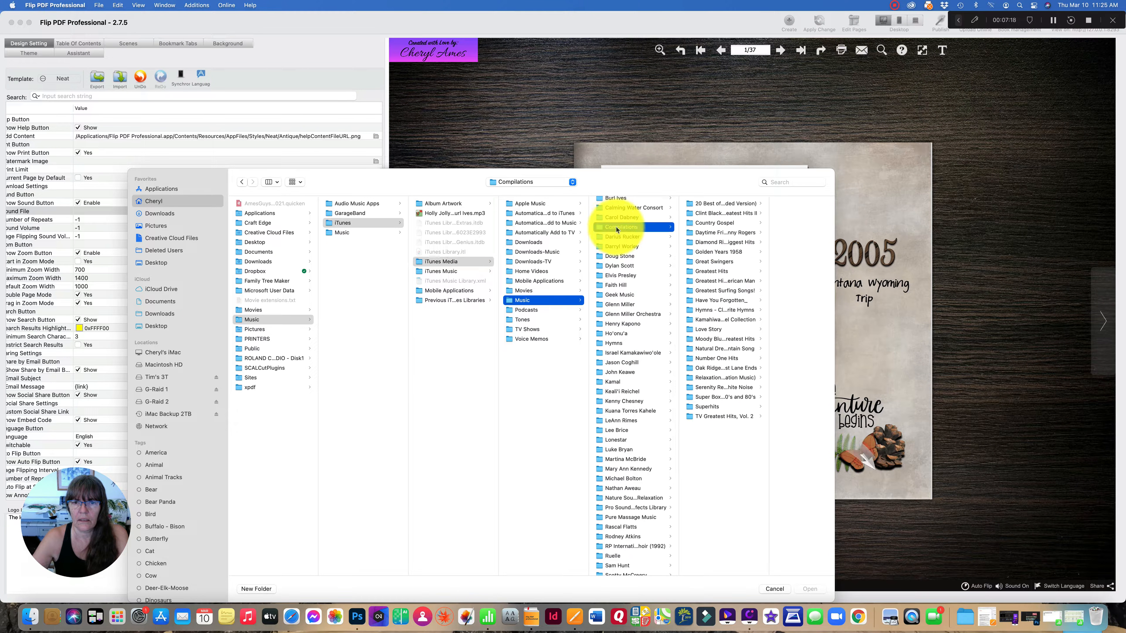
{"action": "double_click", "coordinate": [769, 370]}
{"action": "left_click_drag", "start_coordinate": [834, 432], "coordinate": [1002, 421]}
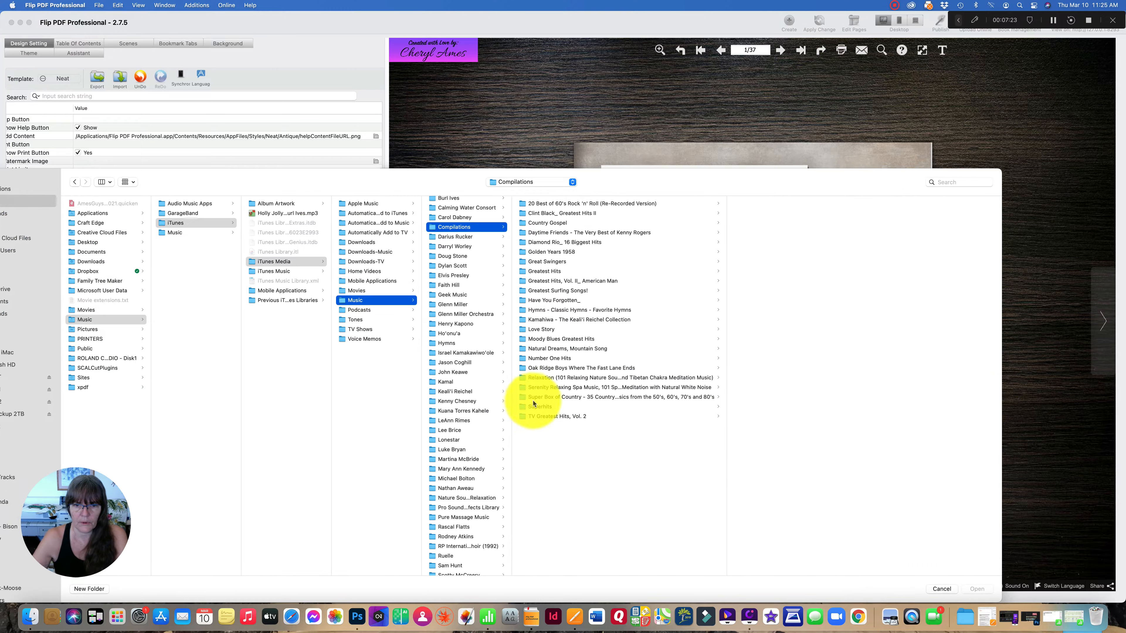
{"action": "left_click", "coordinate": [544, 349]}
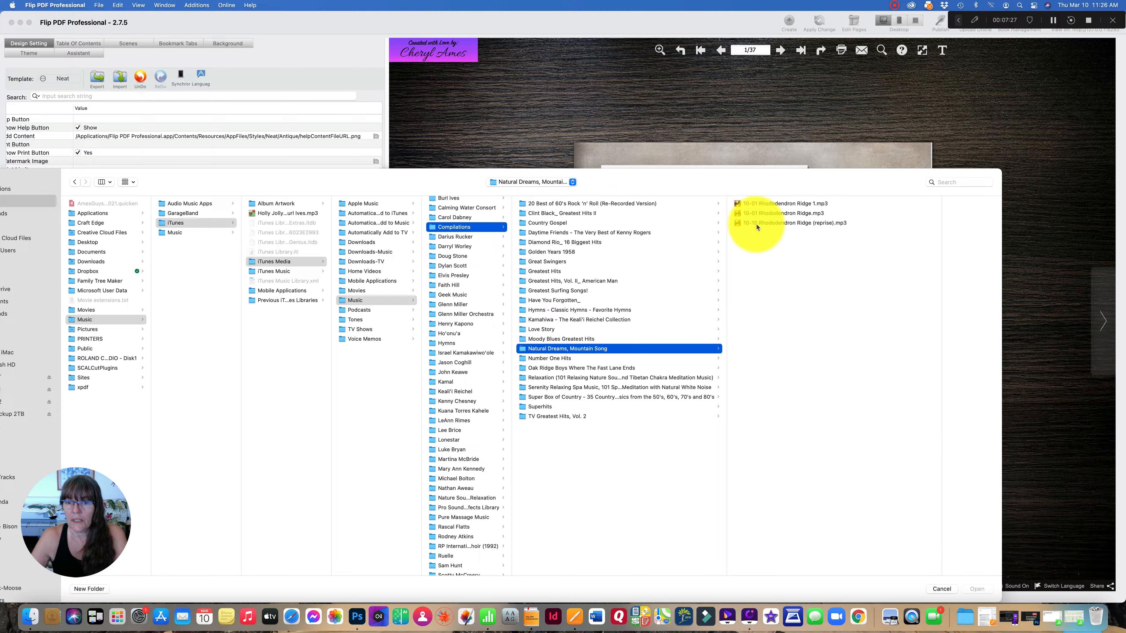
- Set "10-10 Rhododendron Ridge (reprise).mp3" as the flipbook's sound file and apply the change
{"action": "left_click", "coordinate": [772, 223]}
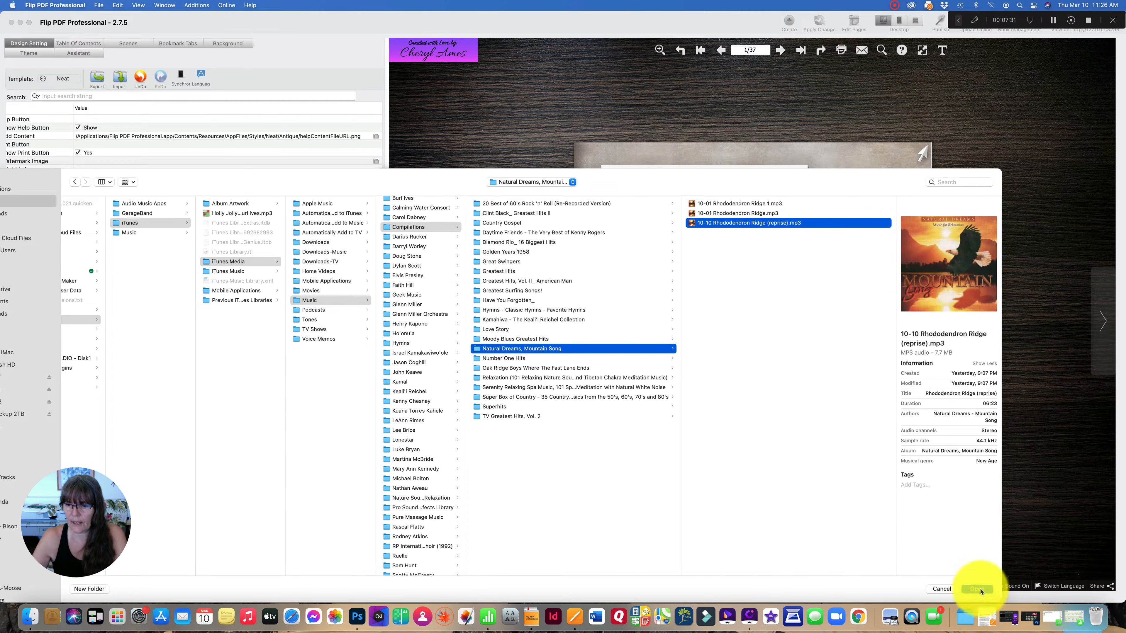
{"action": "left_click", "coordinate": [980, 589]}
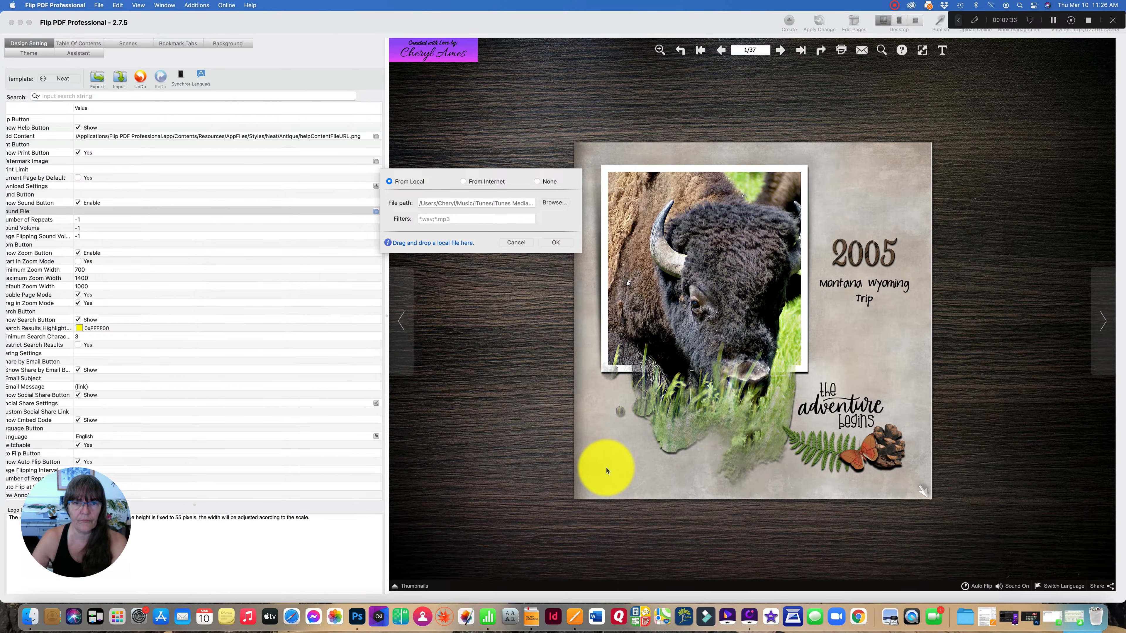
{"action": "left_click", "coordinate": [549, 243]}
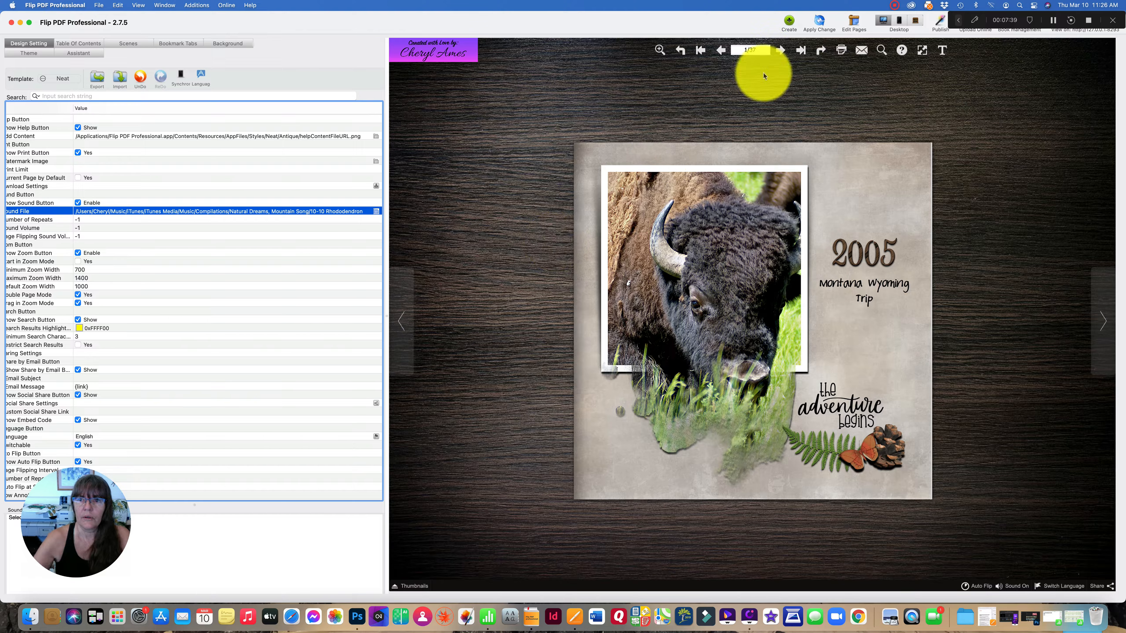
{"action": "left_click", "coordinate": [818, 22]}
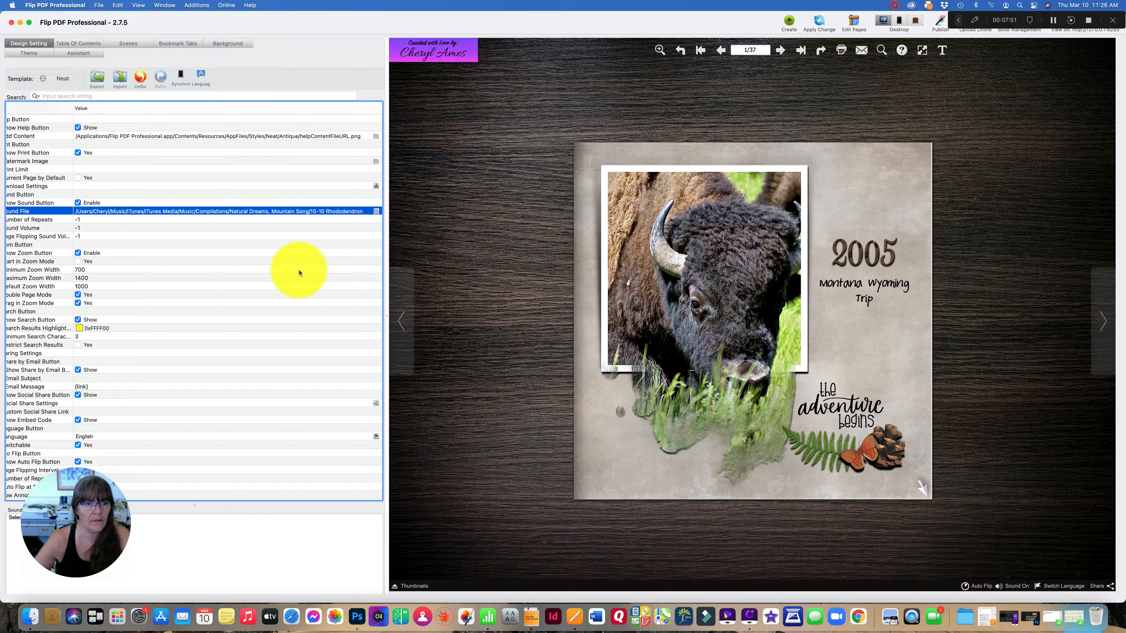
- Examine the remaining design settings, from the Sound Button through the book display, background, hard cover, logo and security options
{"action": "scroll", "coordinate": [298, 269], "scroll_direction": "left", "scroll_amount": 2}
{"action": "scroll", "coordinate": [299, 269], "scroll_direction": "left", "scroll_amount": 3}
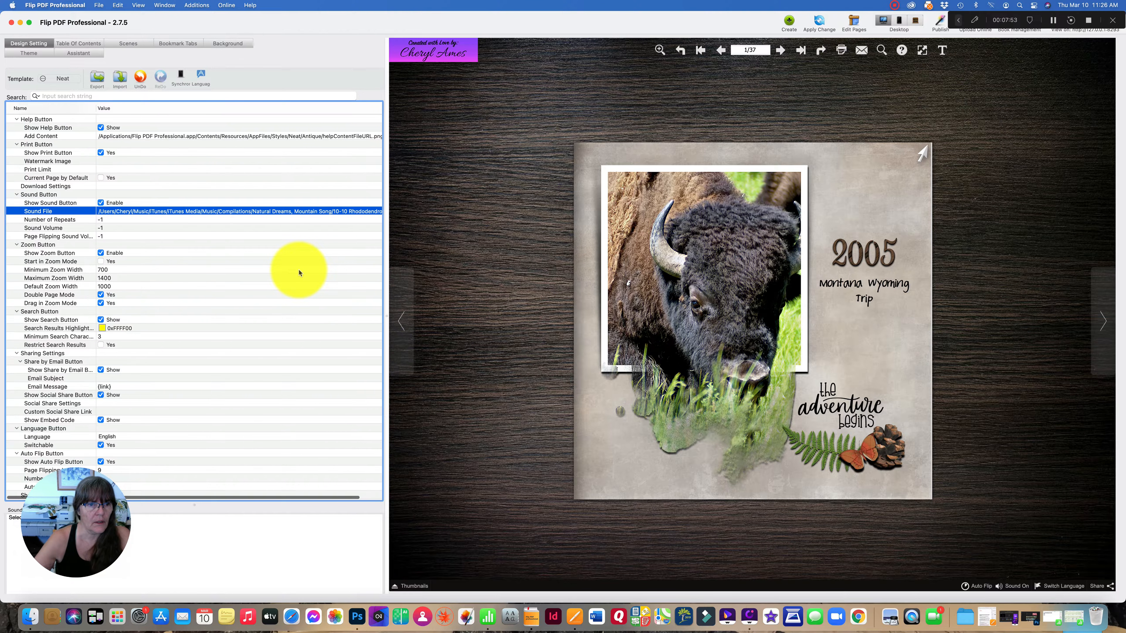
{"action": "scroll", "coordinate": [298, 269], "scroll_direction": "down", "scroll_amount": 10}
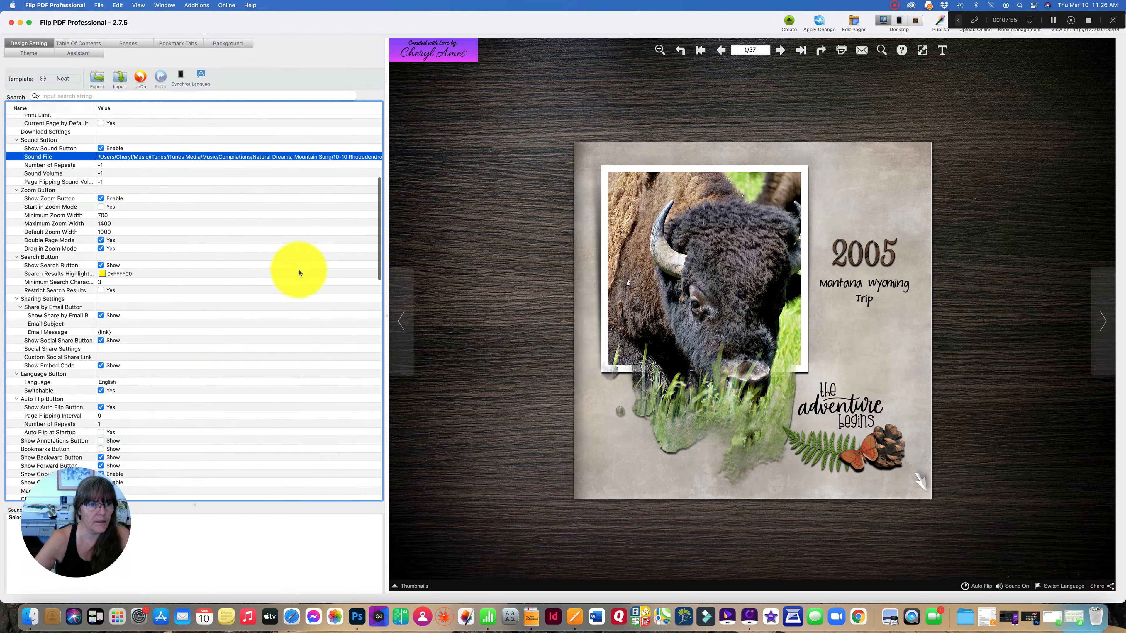
{"action": "scroll", "coordinate": [298, 269], "scroll_direction": "down", "scroll_amount": 3}
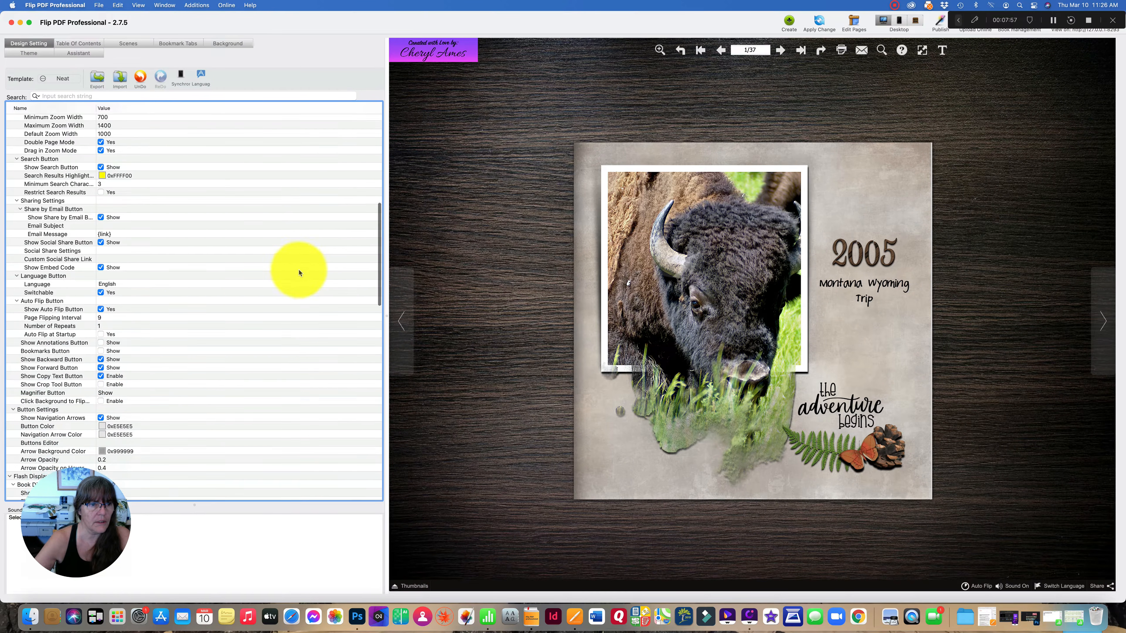
{"action": "scroll", "coordinate": [299, 272], "scroll_direction": "down", "scroll_amount": 4}
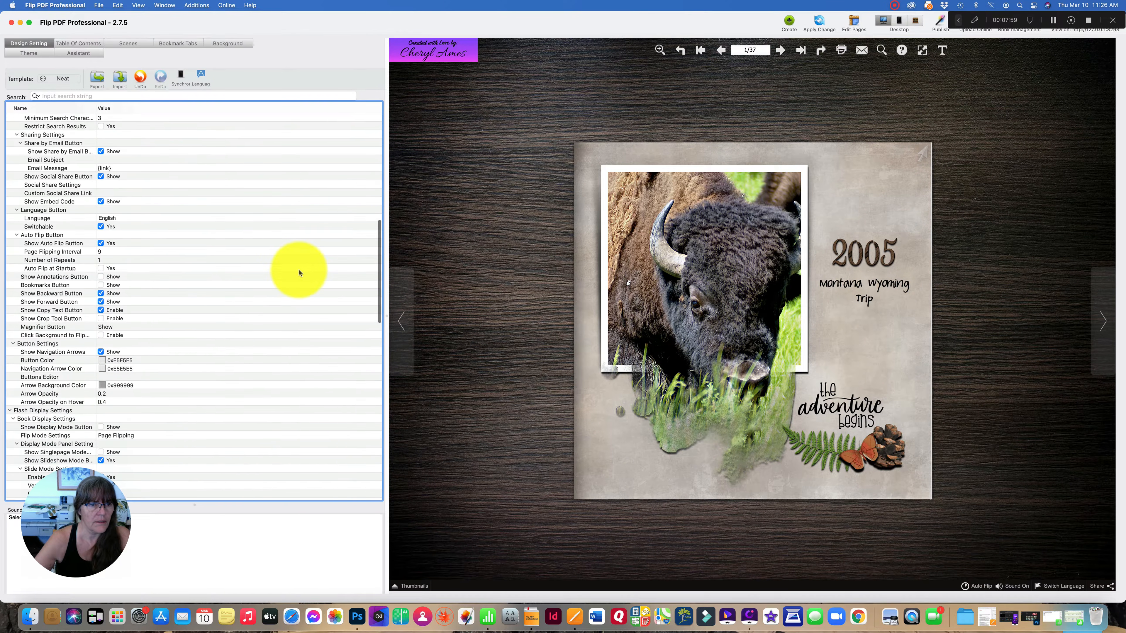
{"action": "scroll", "coordinate": [299, 273], "scroll_direction": "down", "scroll_amount": 6}
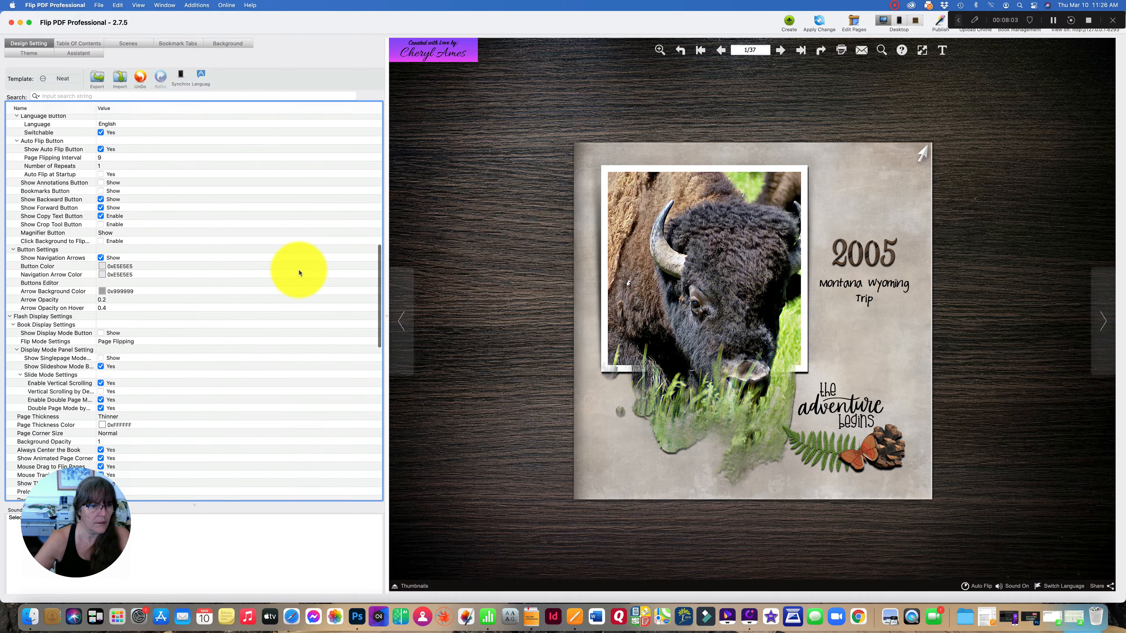
{"action": "scroll", "coordinate": [298, 272], "scroll_direction": "down", "scroll_amount": 9}
{"action": "scroll", "coordinate": [299, 271], "scroll_direction": "down", "scroll_amount": 13}
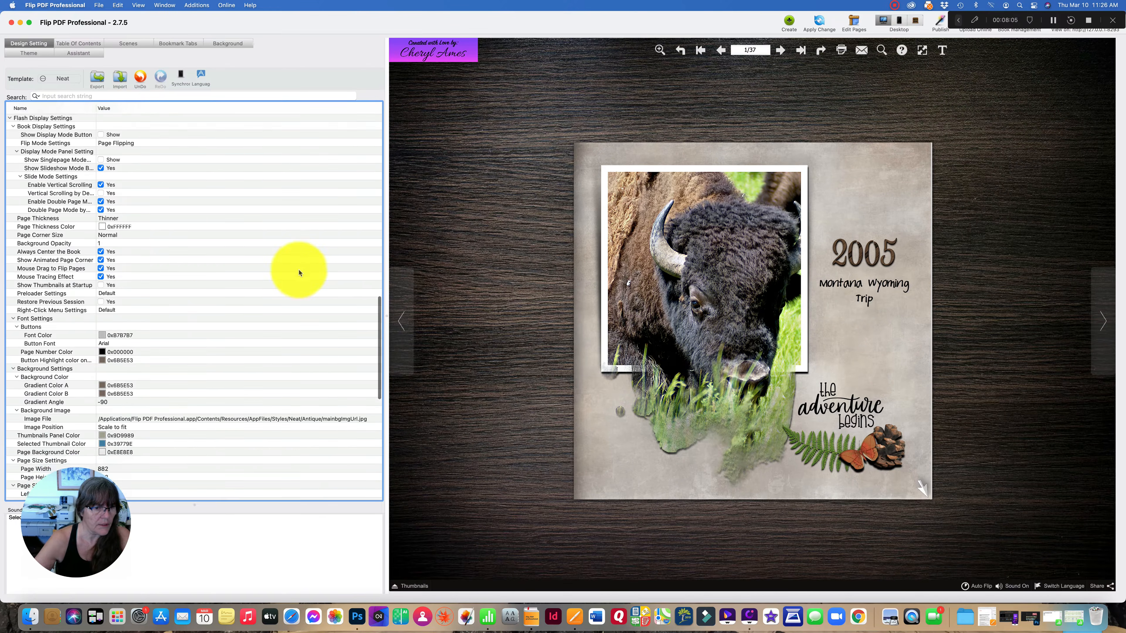
{"action": "scroll", "coordinate": [298, 273], "scroll_direction": "down", "scroll_amount": 13}
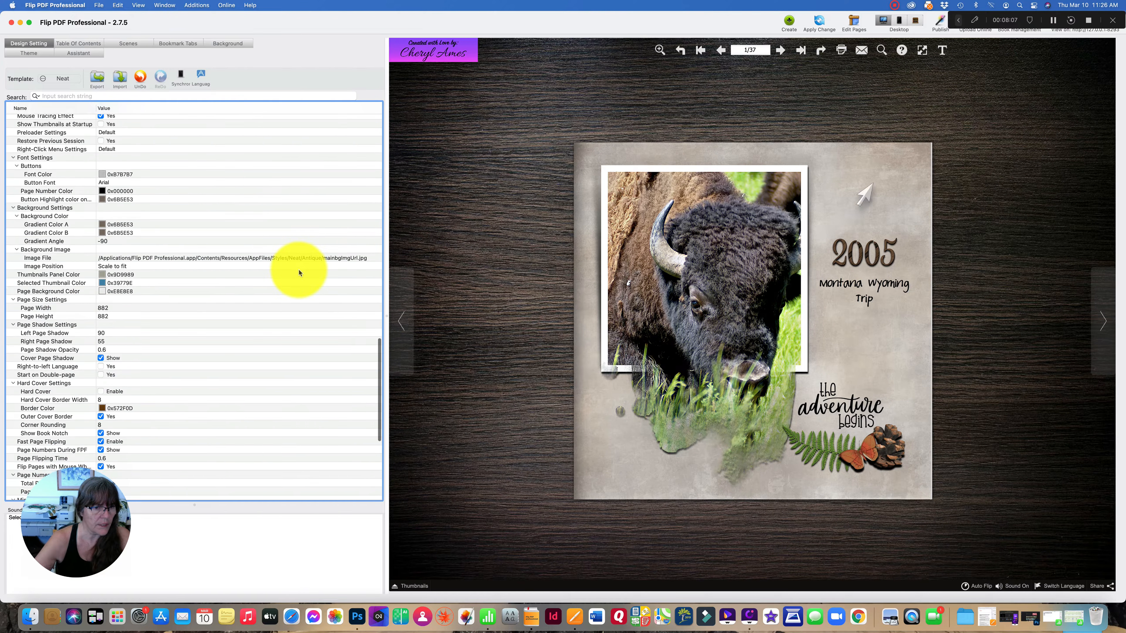
{"action": "scroll", "coordinate": [298, 272], "scroll_direction": "down", "scroll_amount": 11}
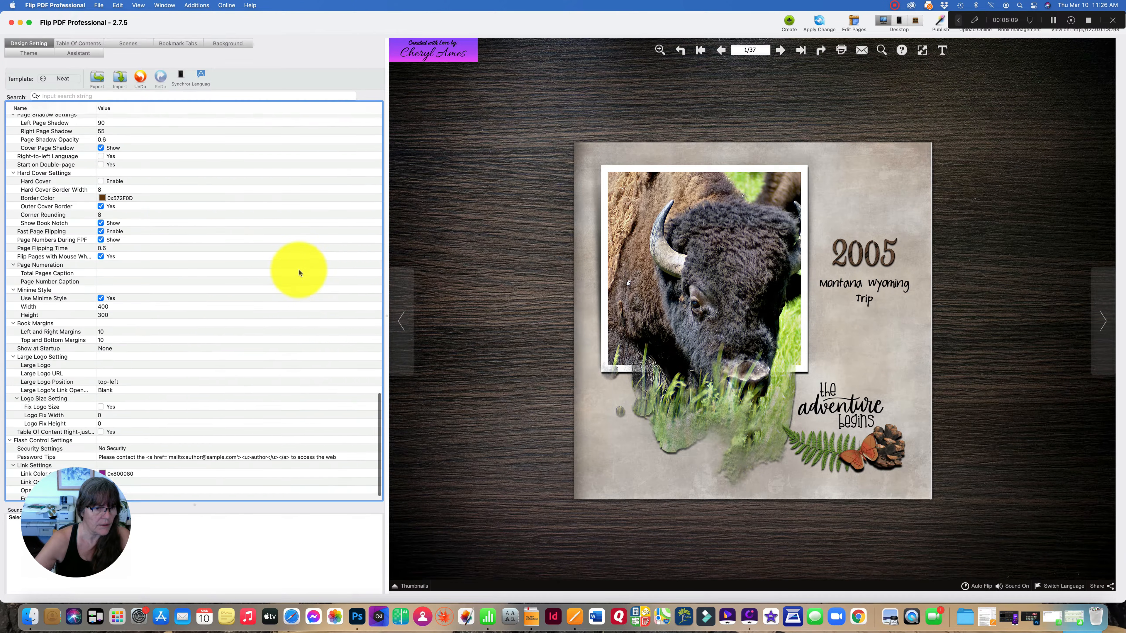
{"action": "scroll", "coordinate": [299, 273], "scroll_direction": "up", "scroll_amount": 20}
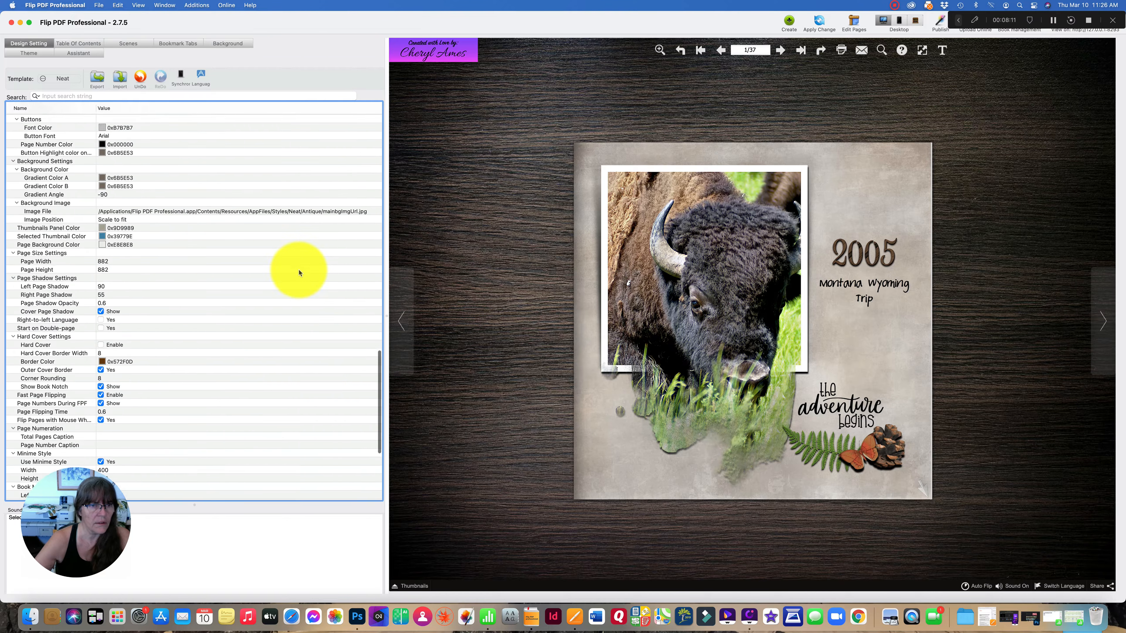
{"action": "scroll", "coordinate": [298, 269], "scroll_direction": "up", "scroll_amount": 20}
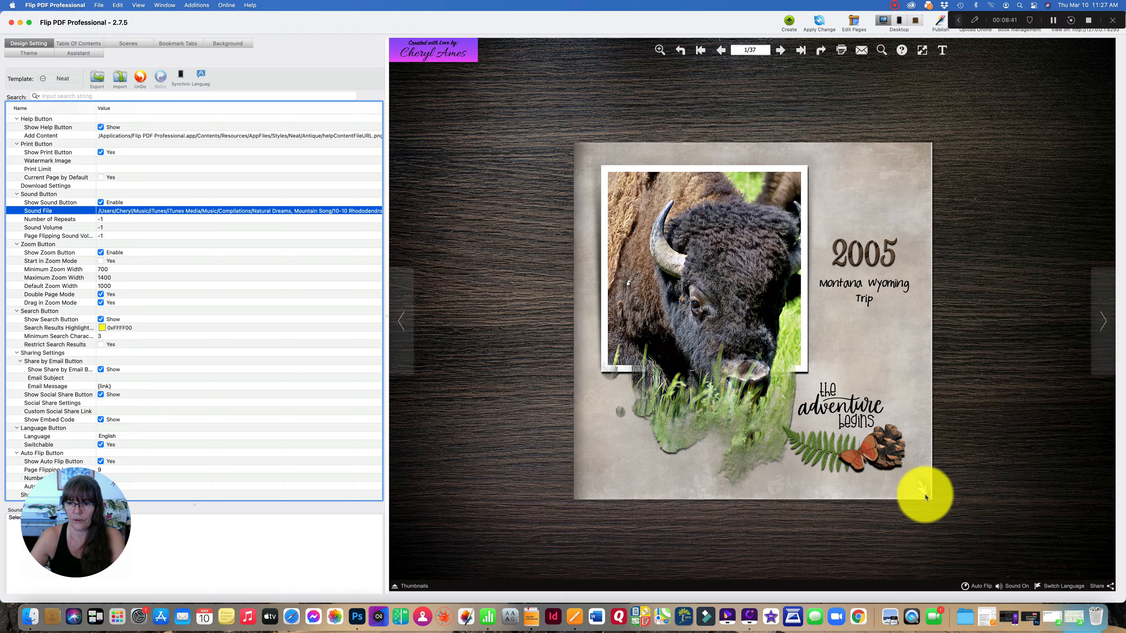
- Leaf forward through the flipbook preview from the cover to pages 18-19, checking the page-turn effect and the spreads
{"action": "left_click_drag", "start_coordinate": [925, 494], "coordinate": [359, 503]}
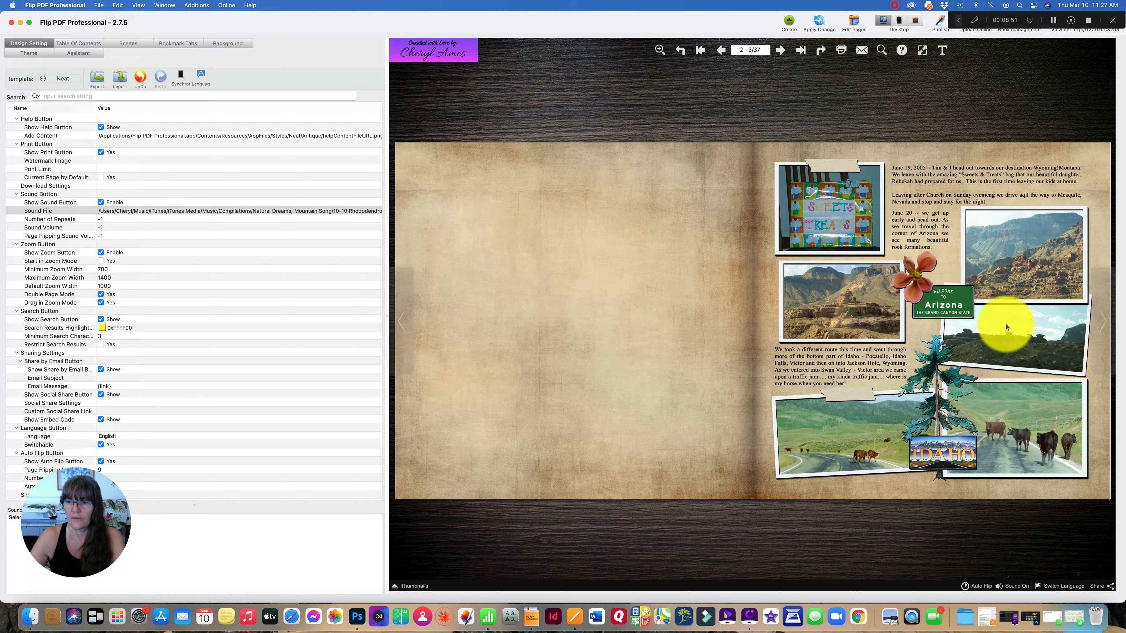
{"action": "left_click", "coordinate": [1102, 324]}
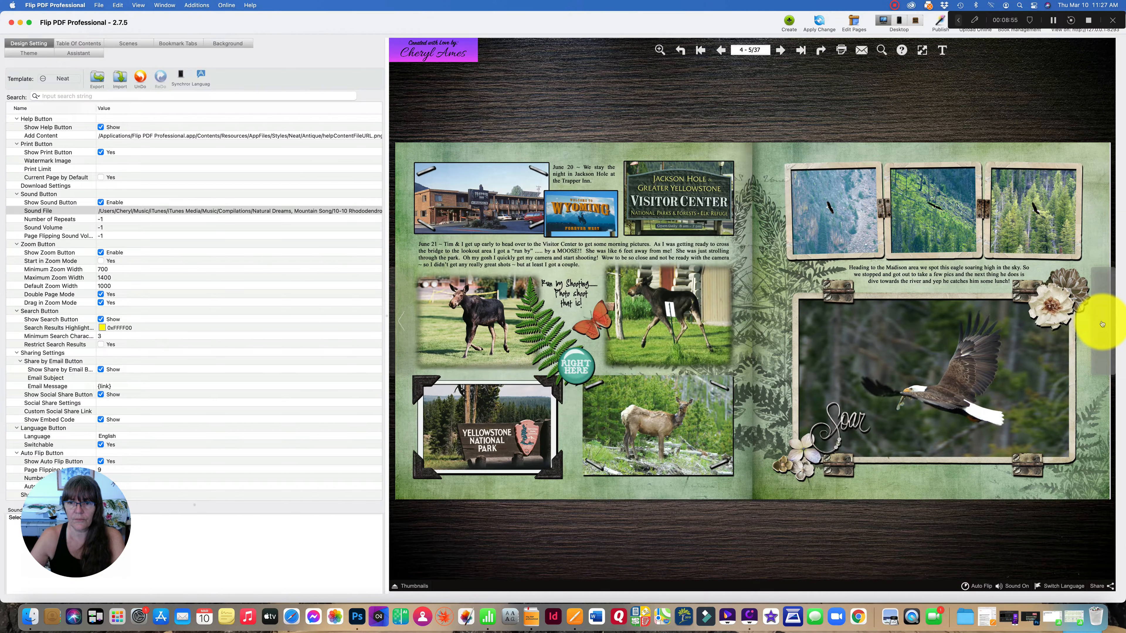
{"action": "left_click", "coordinate": [1102, 325]}
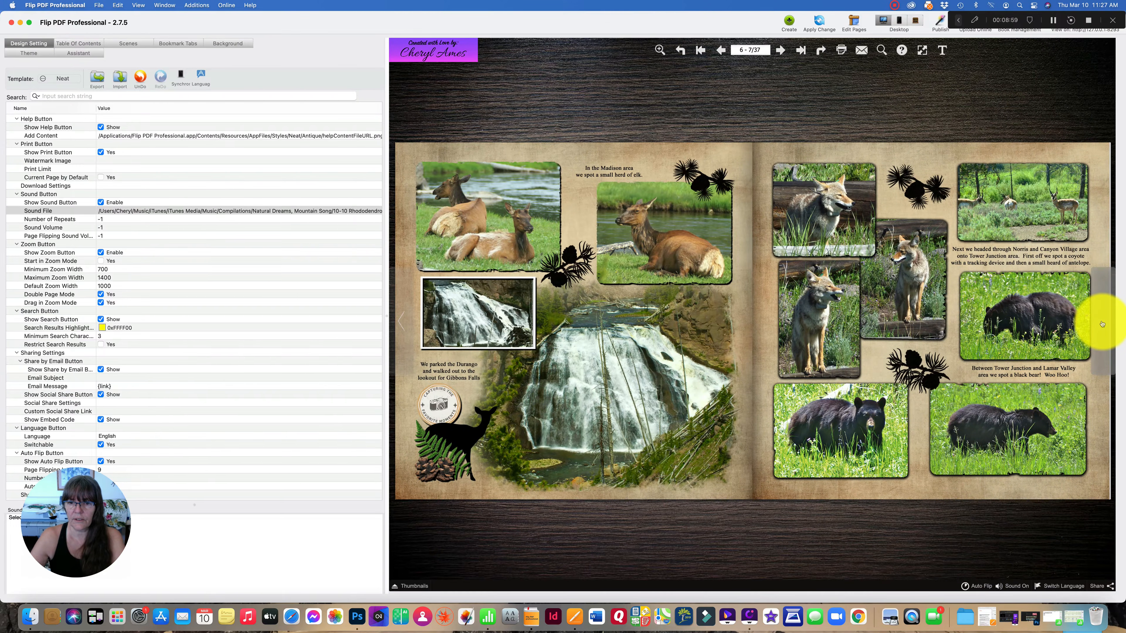
{"action": "left_click", "coordinate": [1102, 324]}
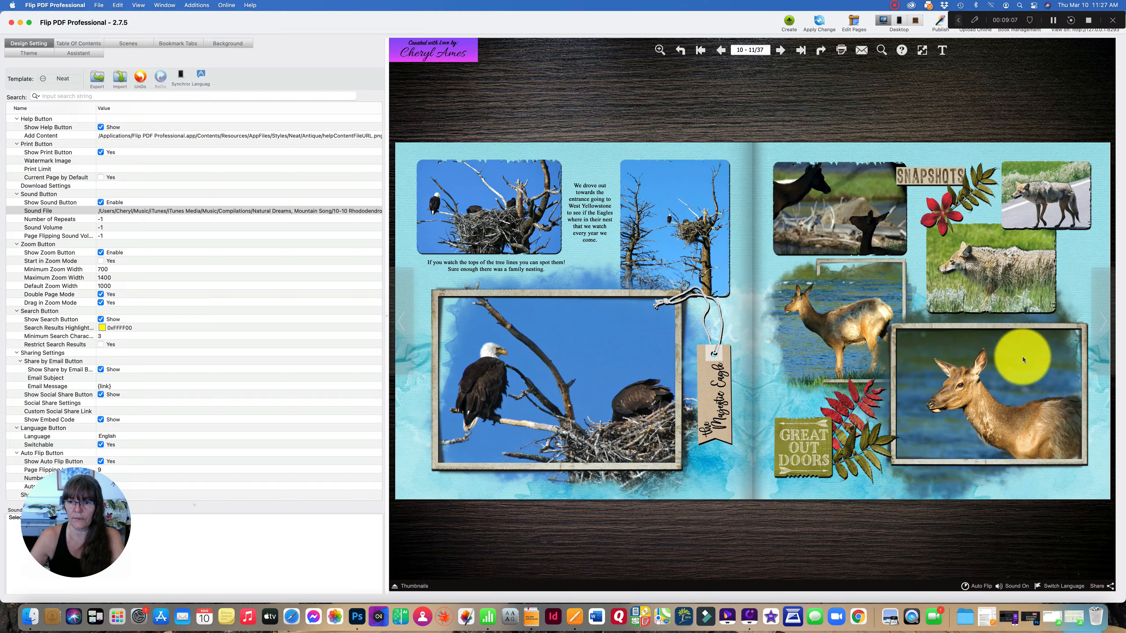
{"action": "left_click", "coordinate": [1103, 323]}
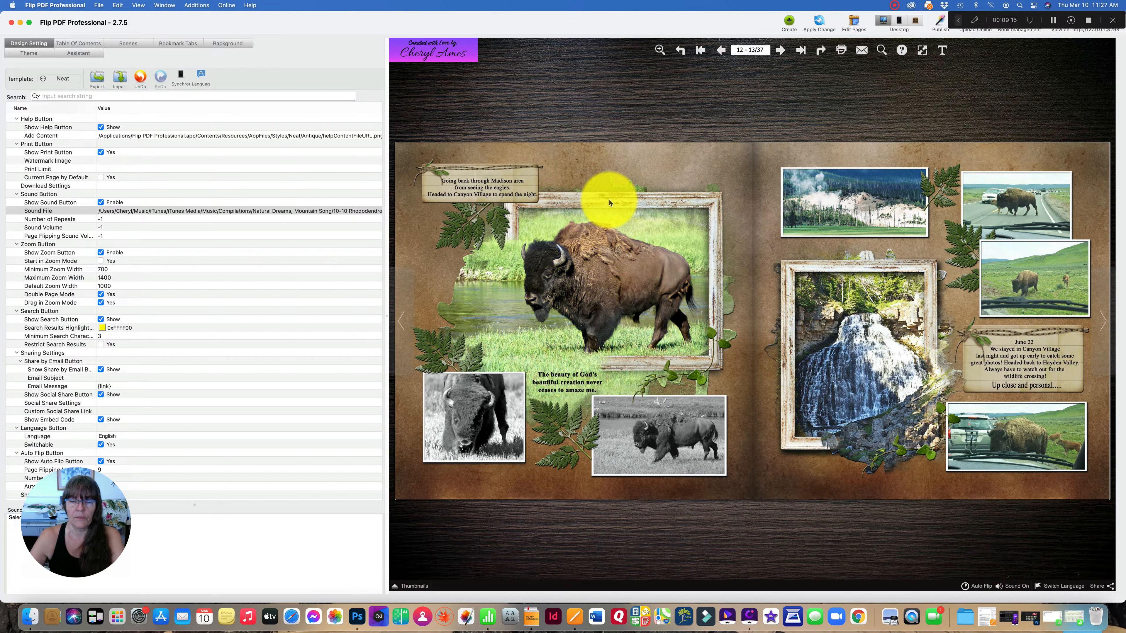
{"action": "left_click_drag", "start_coordinate": [791, 272], "coordinate": [626, 173]}
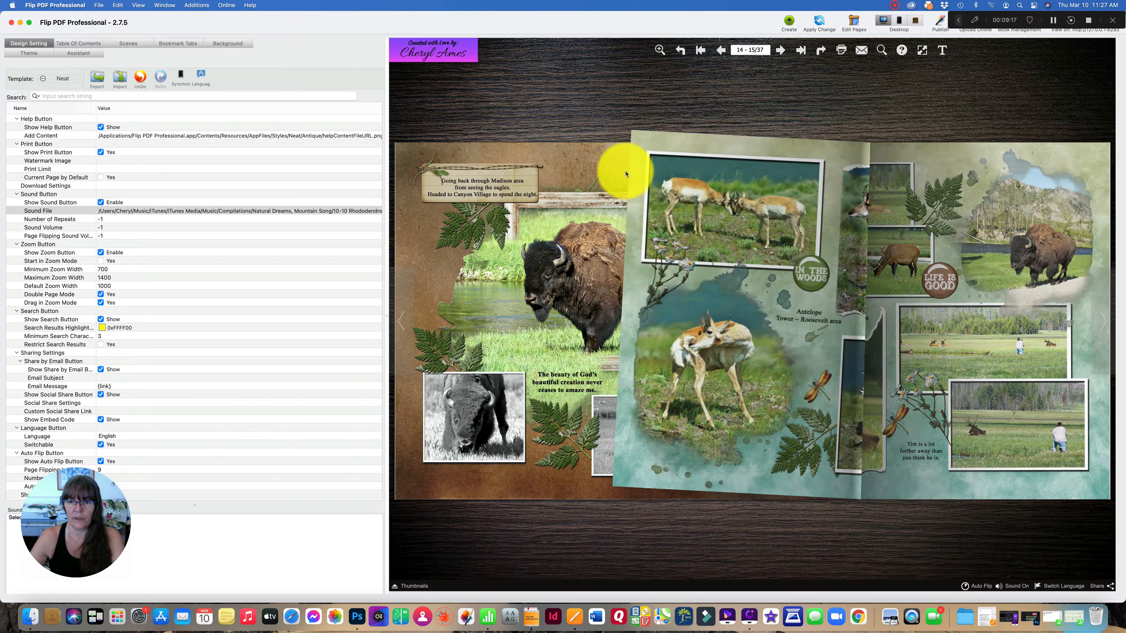
{"action": "key", "text": "Right"}
{"action": "key", "text": "Right"}
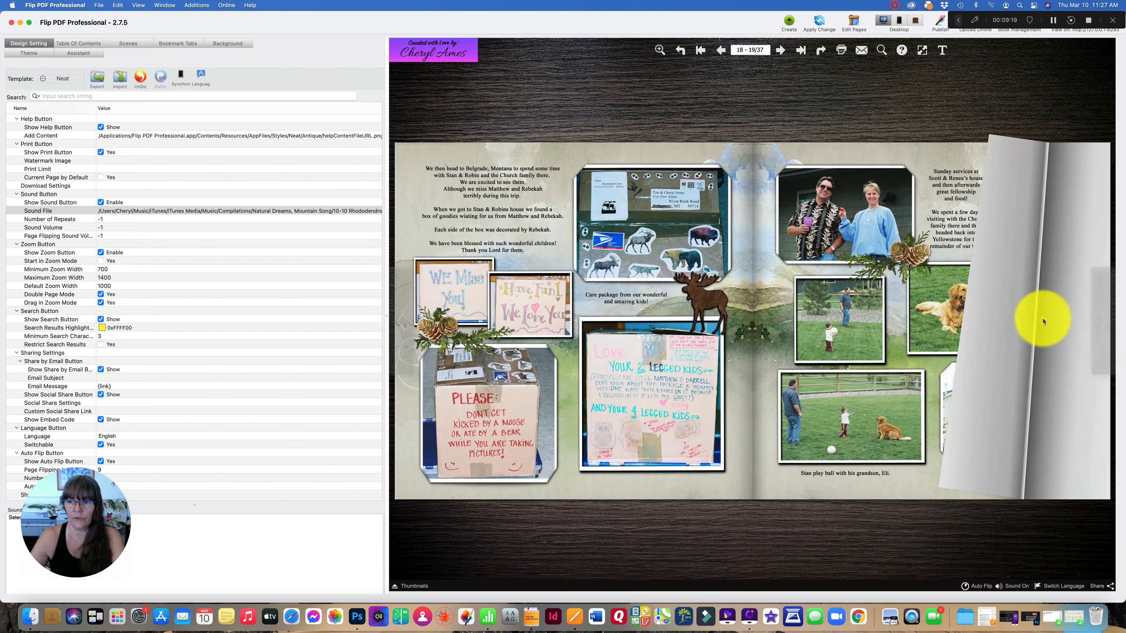
{"action": "left_click", "coordinate": [1042, 321]}
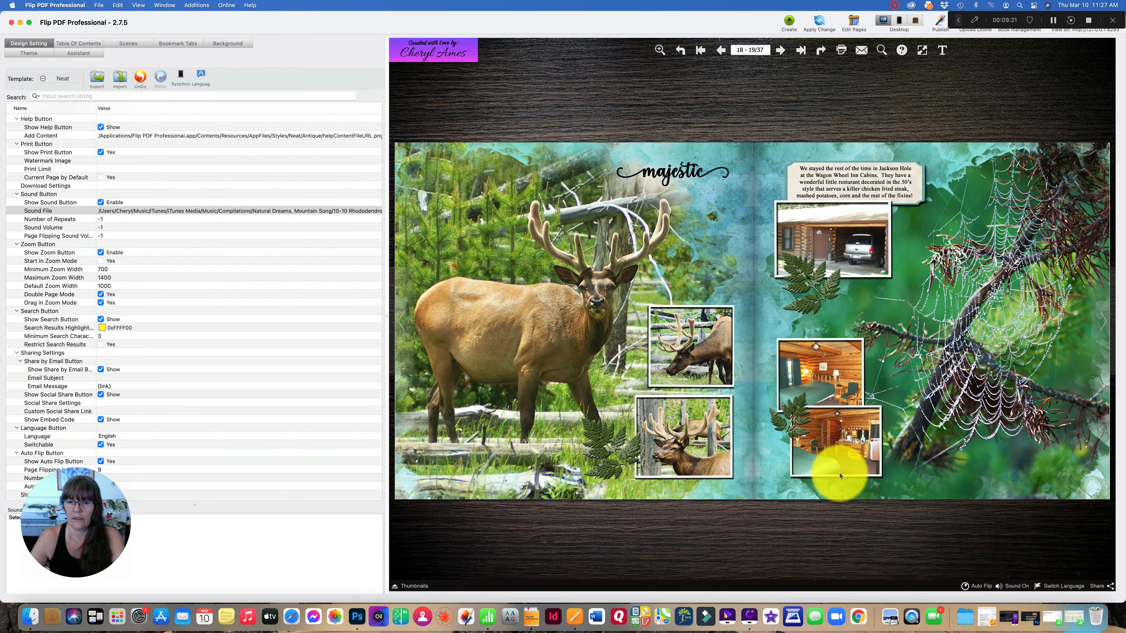
- Turn the flipbook preview back to the bison spread on pages 12-13
{"action": "left_click", "coordinate": [402, 325]}
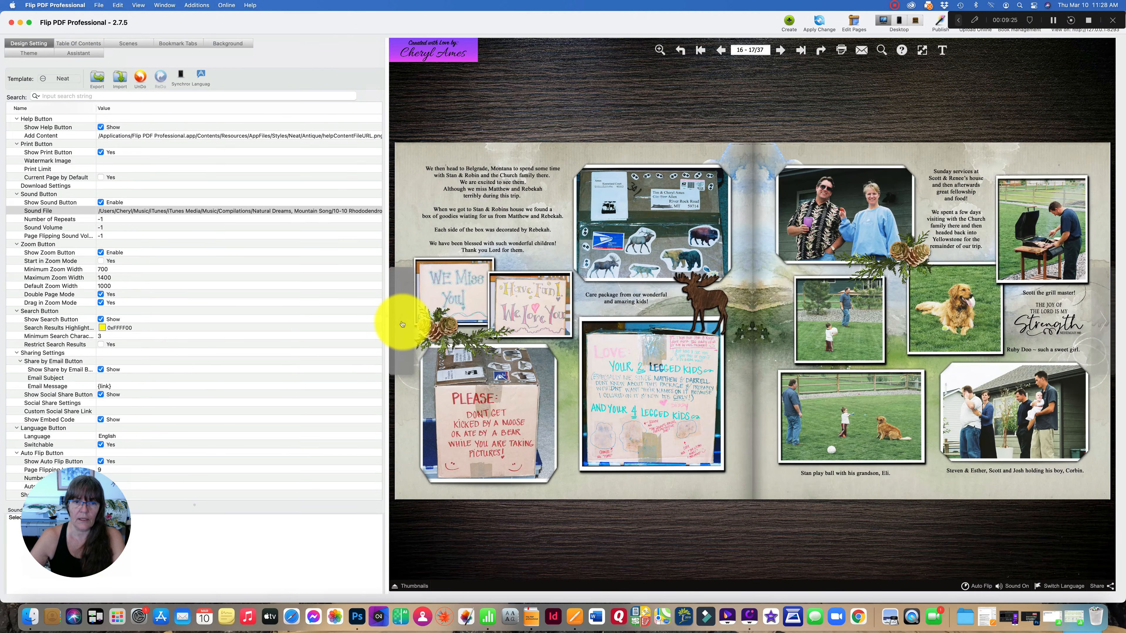
{"action": "left_click", "coordinate": [401, 325]}
{"action": "left_click", "coordinate": [402, 324]}
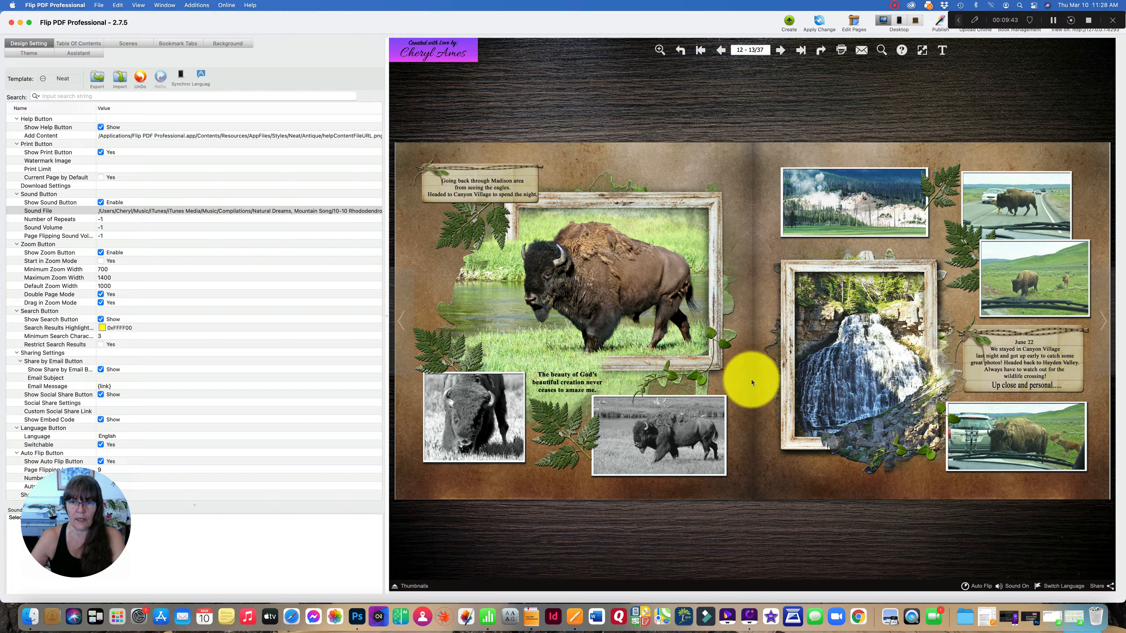
- Review the flipbook spreads from pages 12-13 forward to the mamma and baby moose spread on pages 26-27
{"action": "left_click", "coordinate": [1104, 320]}
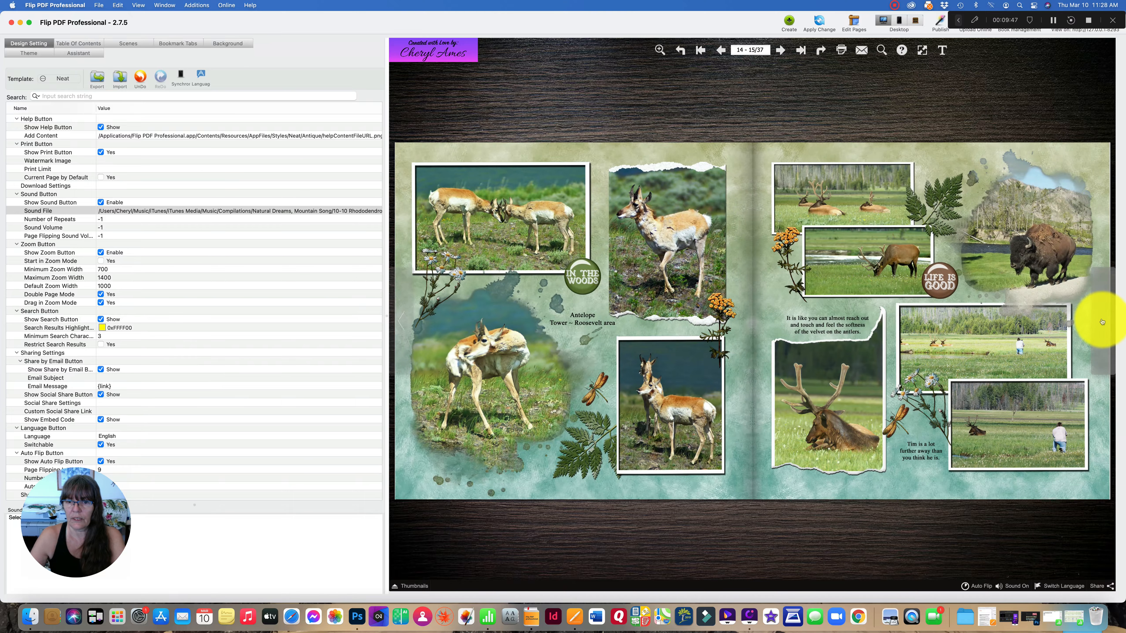
{"action": "left_click", "coordinate": [1102, 322]}
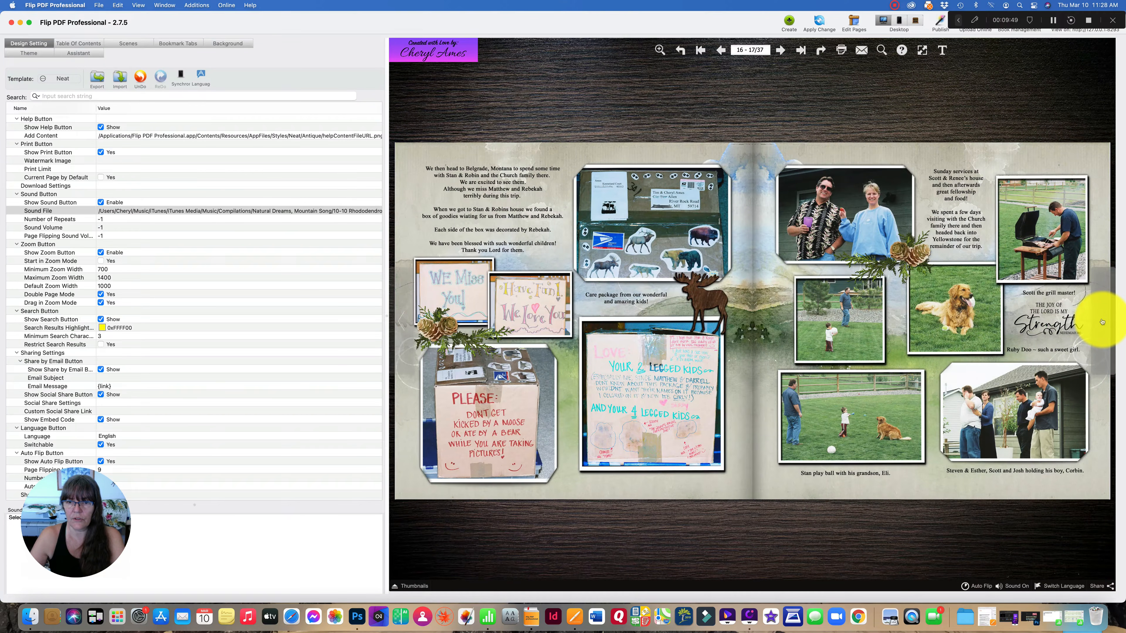
{"action": "left_click", "coordinate": [1102, 322]}
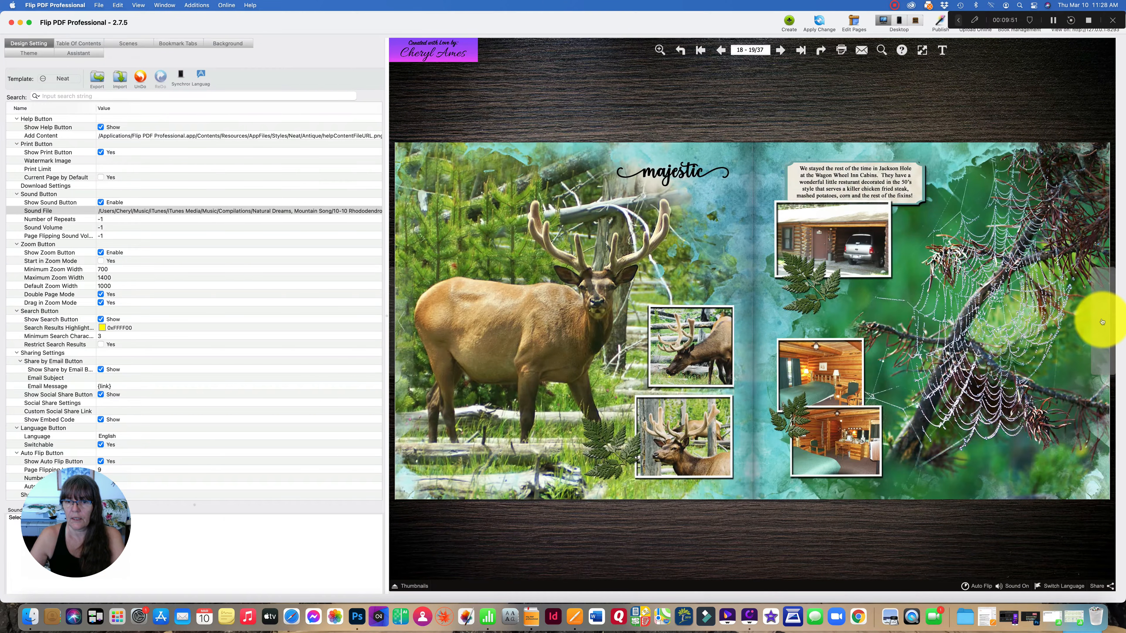
{"action": "left_click", "coordinate": [1102, 322]}
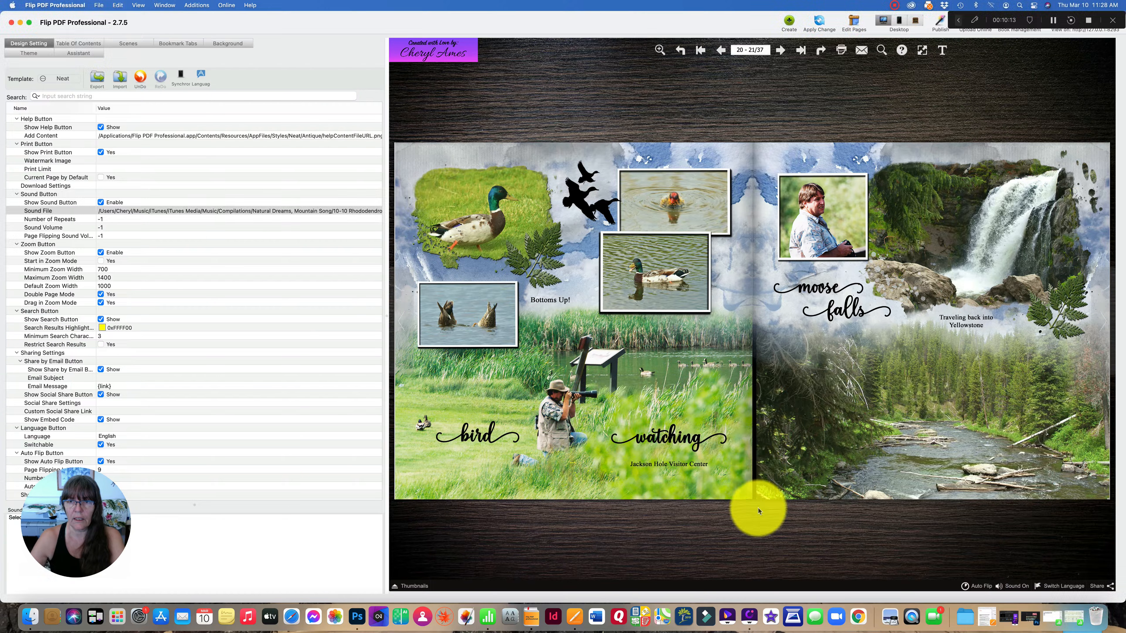
{"action": "left_click", "coordinate": [1101, 323]}
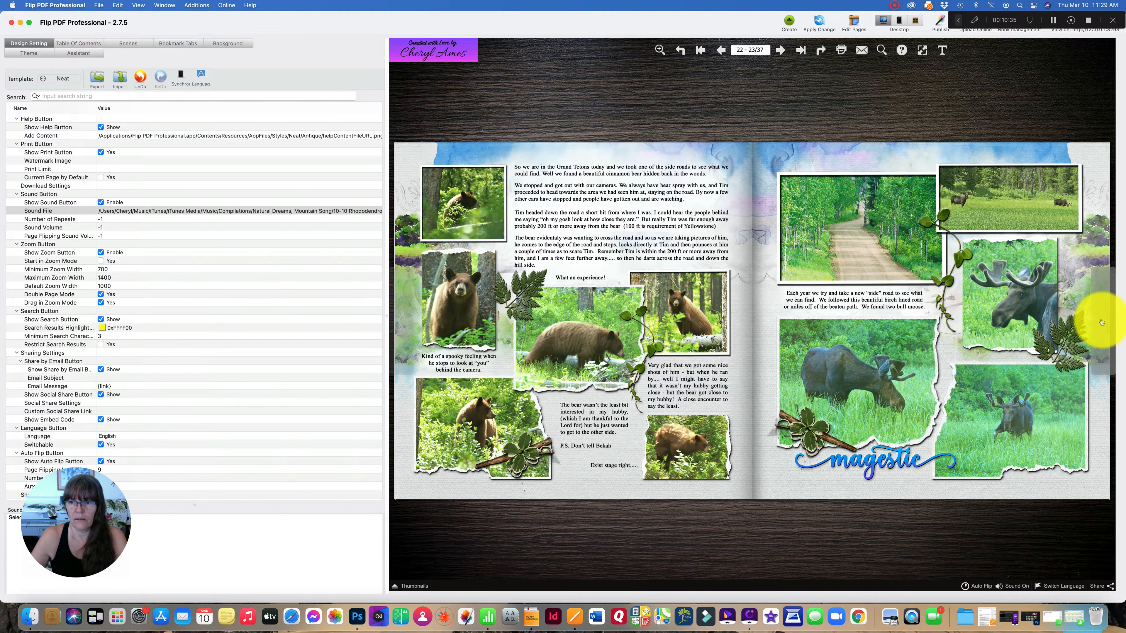
{"action": "left_click", "coordinate": [1102, 323]}
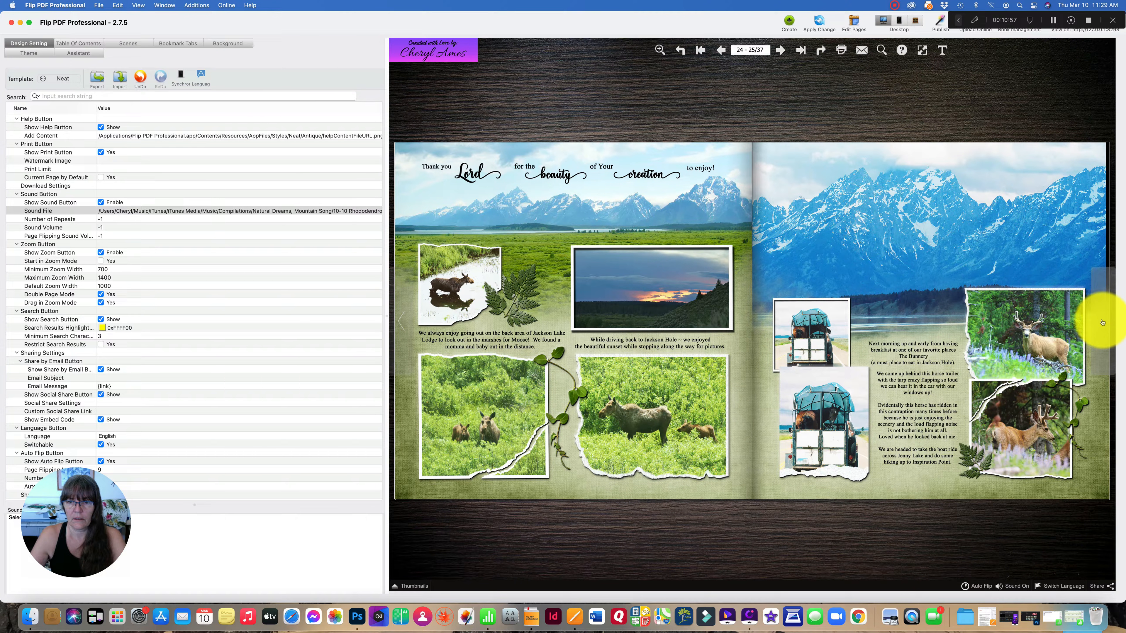
{"action": "left_click", "coordinate": [1102, 323]}
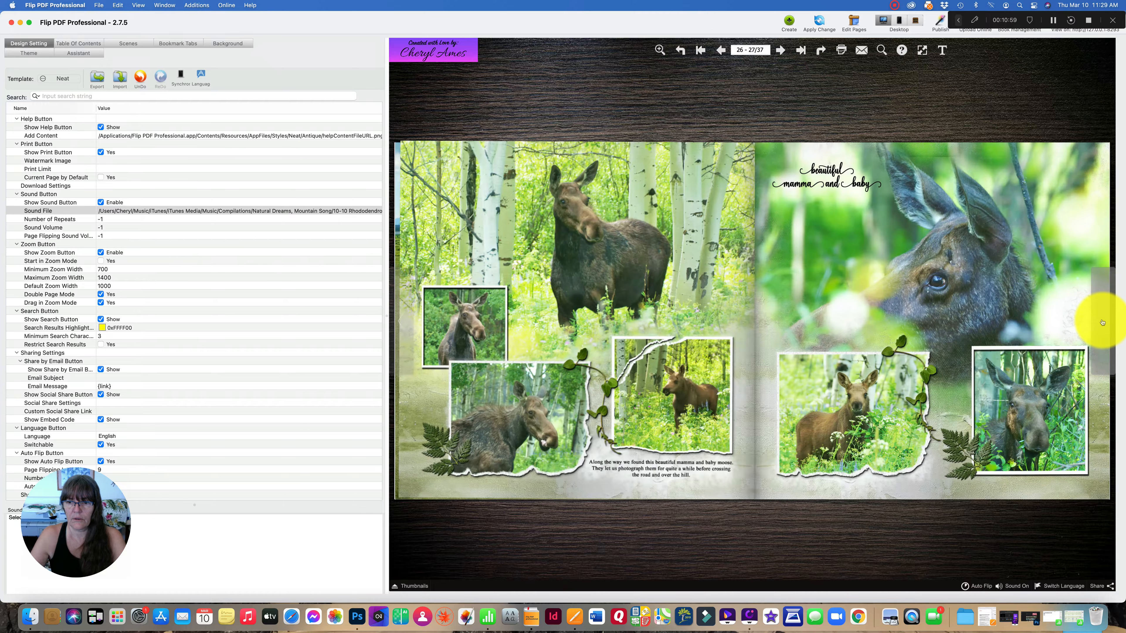
- Review the rest of the flipbook through the closing pages 36-37, turning back once from pages 28-29 to recheck the moose spread
{"action": "left_click", "coordinate": [1102, 322]}
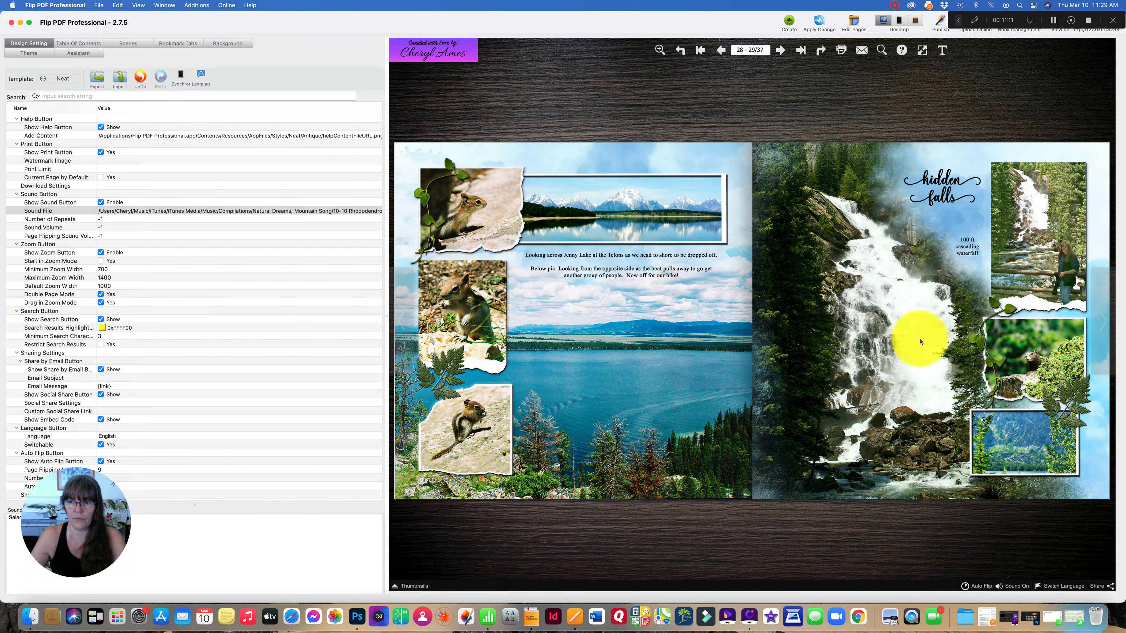
{"action": "left_click", "coordinate": [621, 339]}
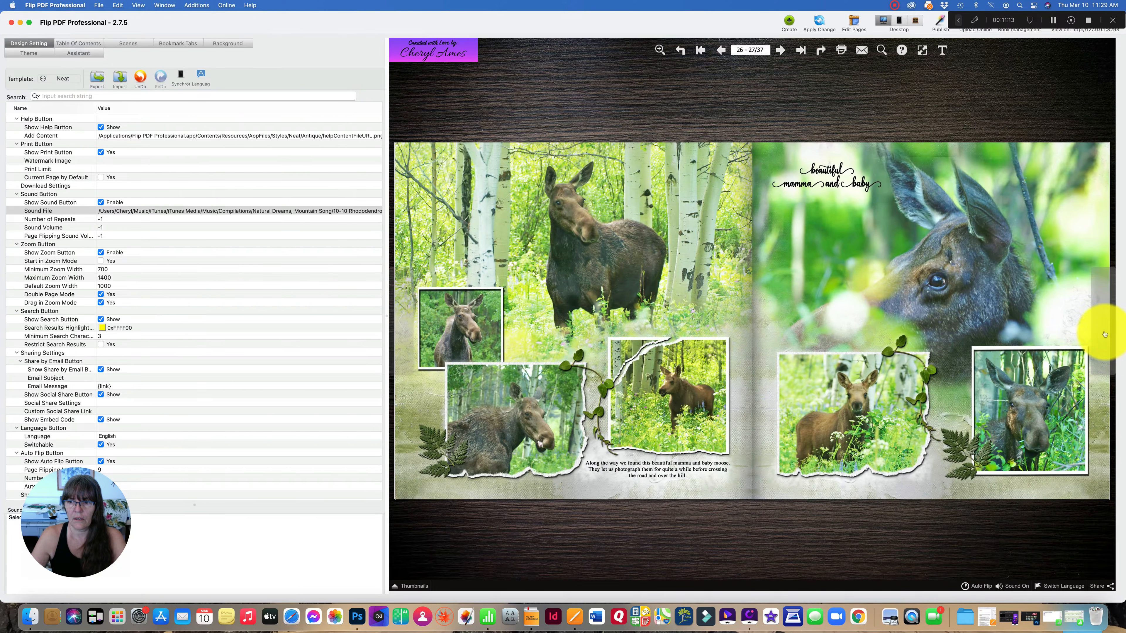
{"action": "left_click", "coordinate": [1103, 329]}
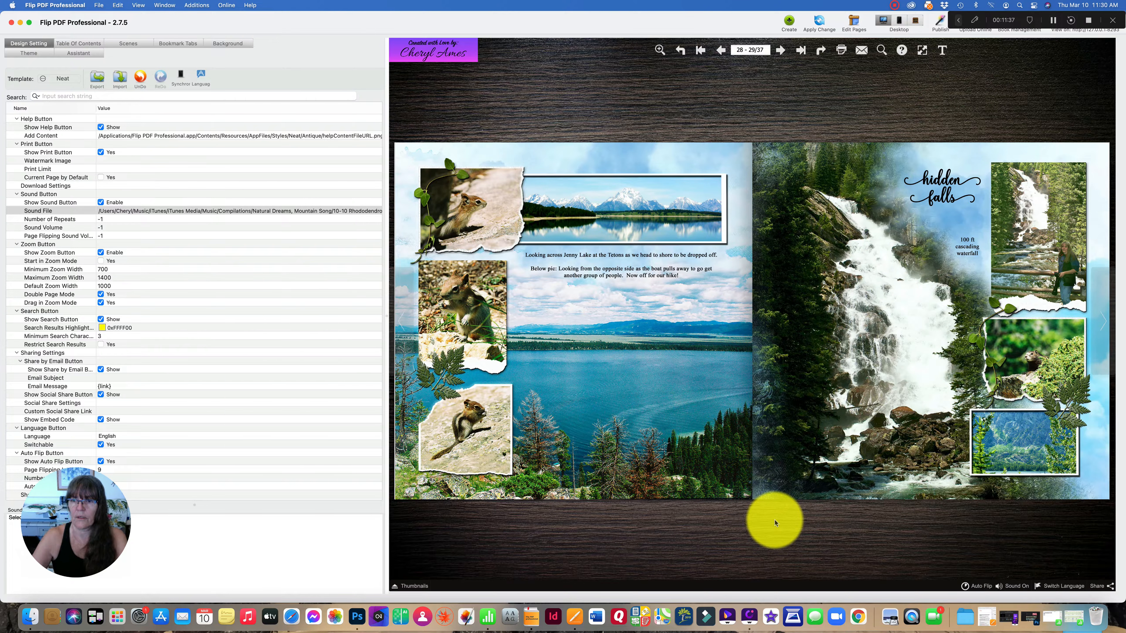
{"action": "left_click", "coordinate": [1103, 325]}
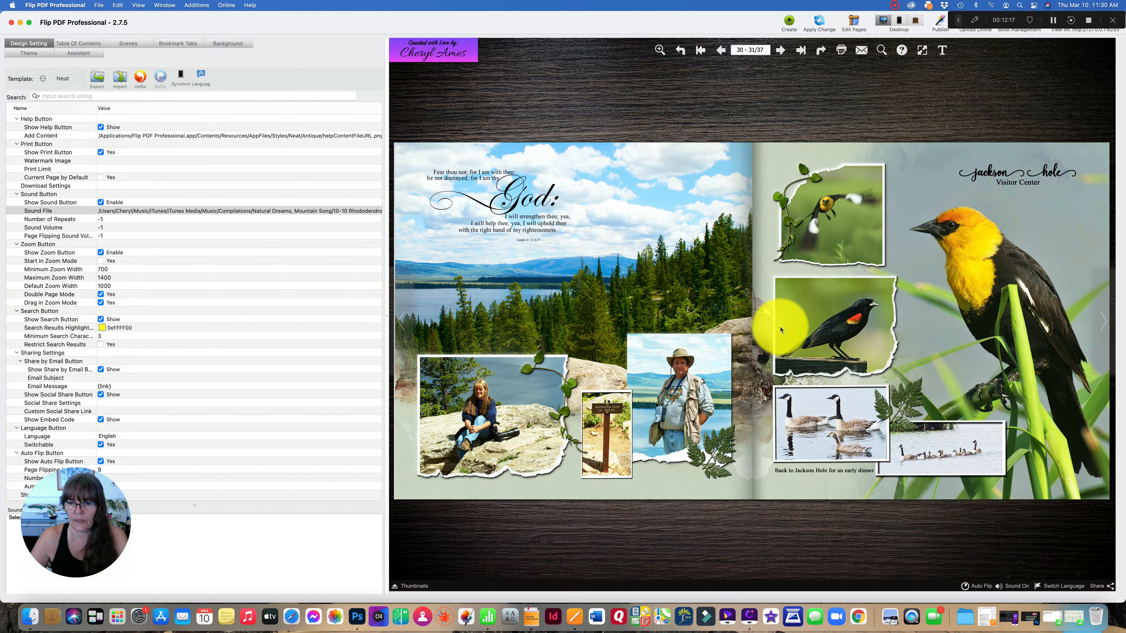
{"action": "left_click", "coordinate": [1105, 323]}
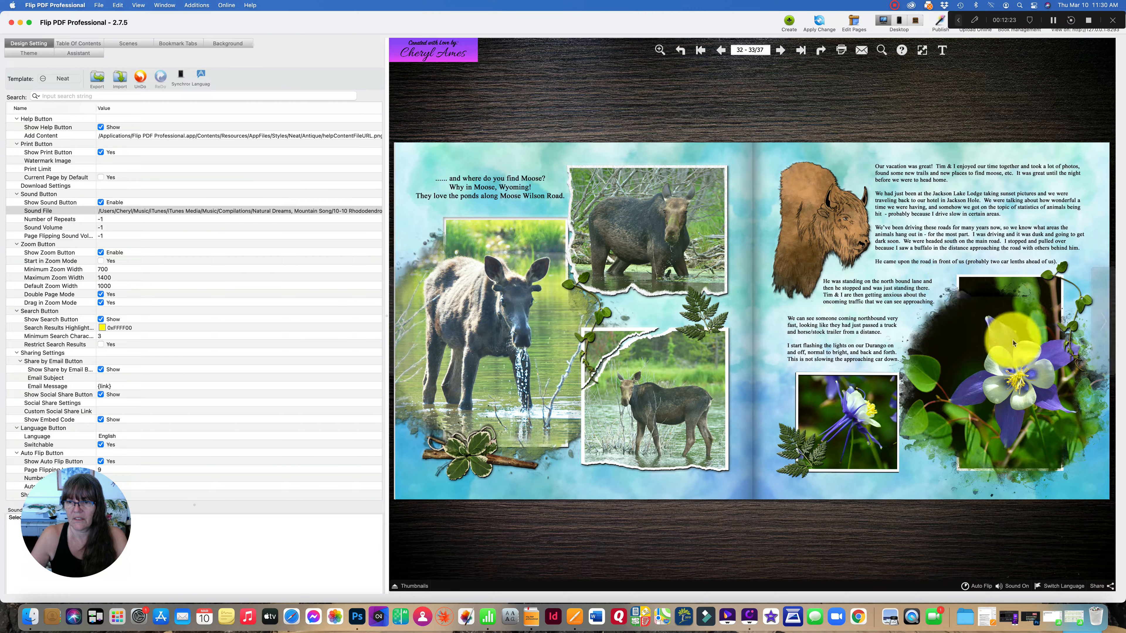
{"action": "left_click", "coordinate": [1098, 323]}
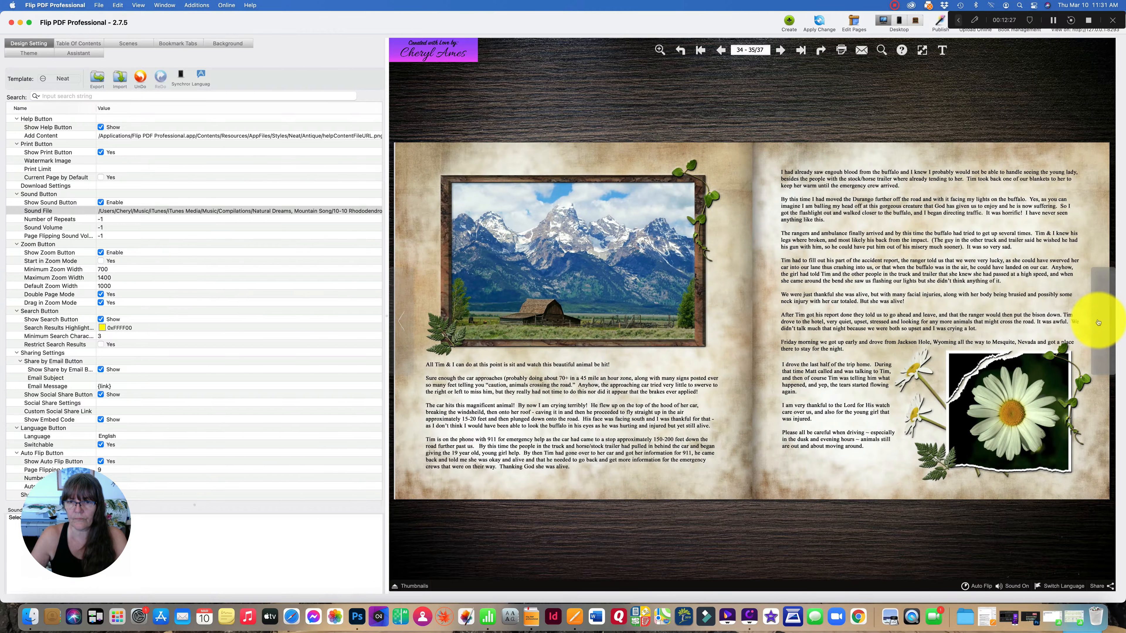
{"action": "left_click", "coordinate": [1097, 322]}
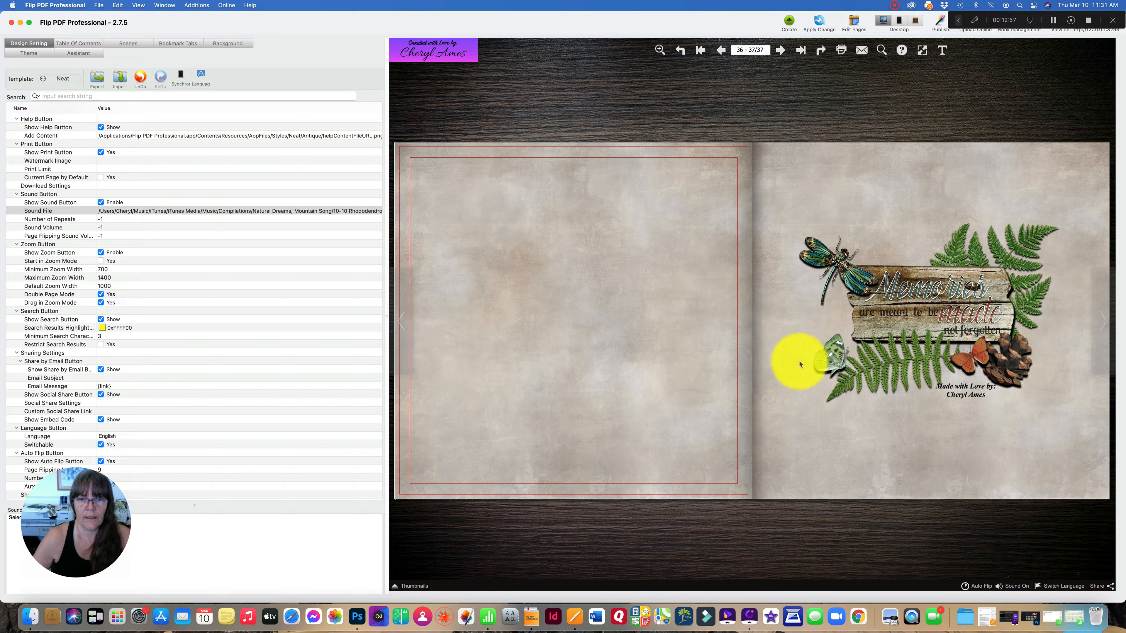
{"action": "left_click", "coordinate": [1053, 21]}
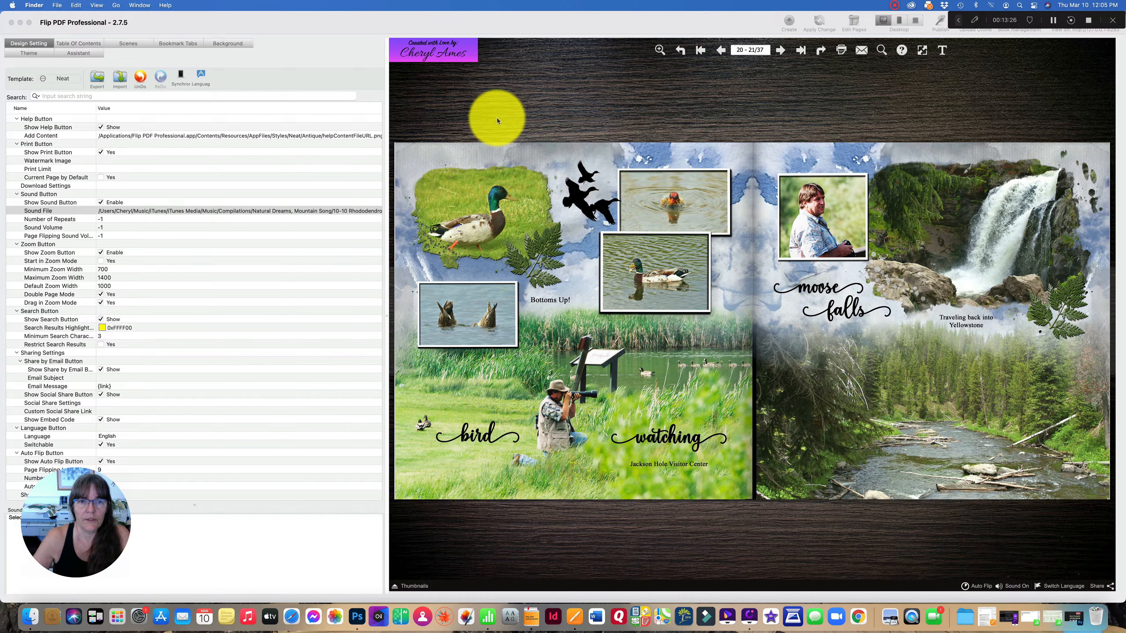
- Apply the design setting changes to the flipbook and reload its preview
{"action": "left_click", "coordinate": [819, 21]}
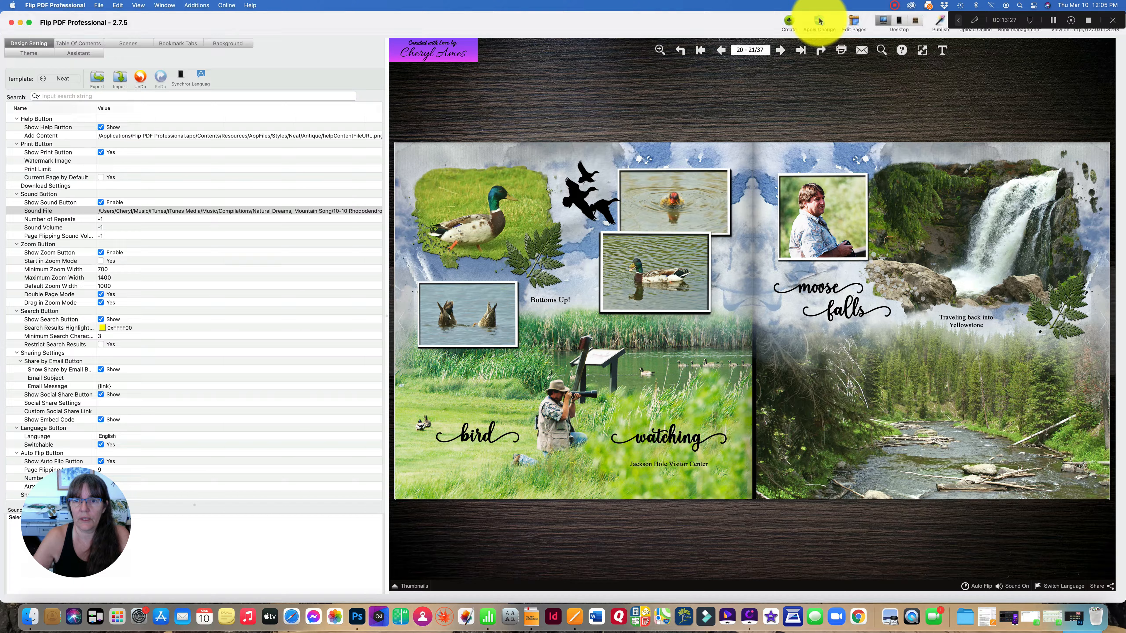
{"action": "left_click", "coordinate": [819, 21]}
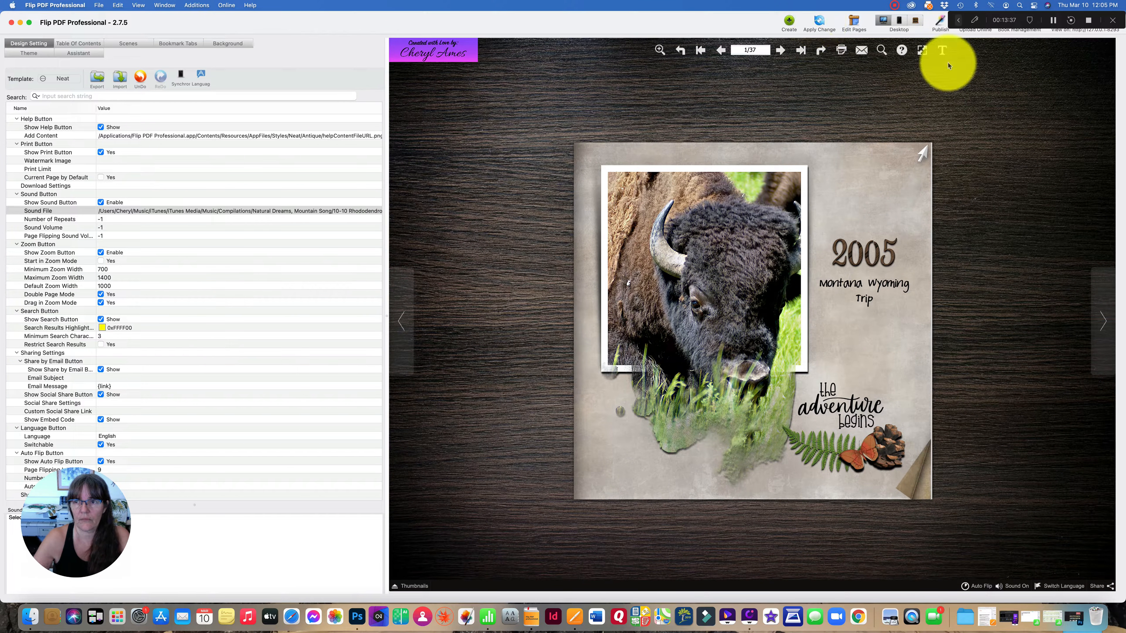
{"action": "left_click", "coordinate": [1052, 20]}
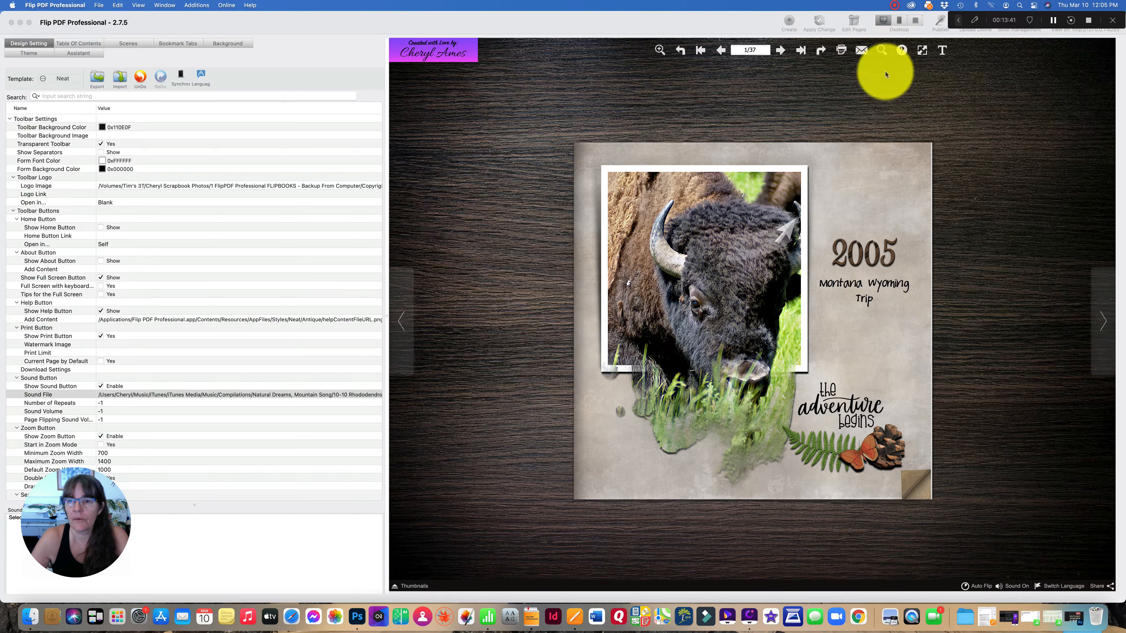
{"action": "left_click", "coordinate": [856, 95]}
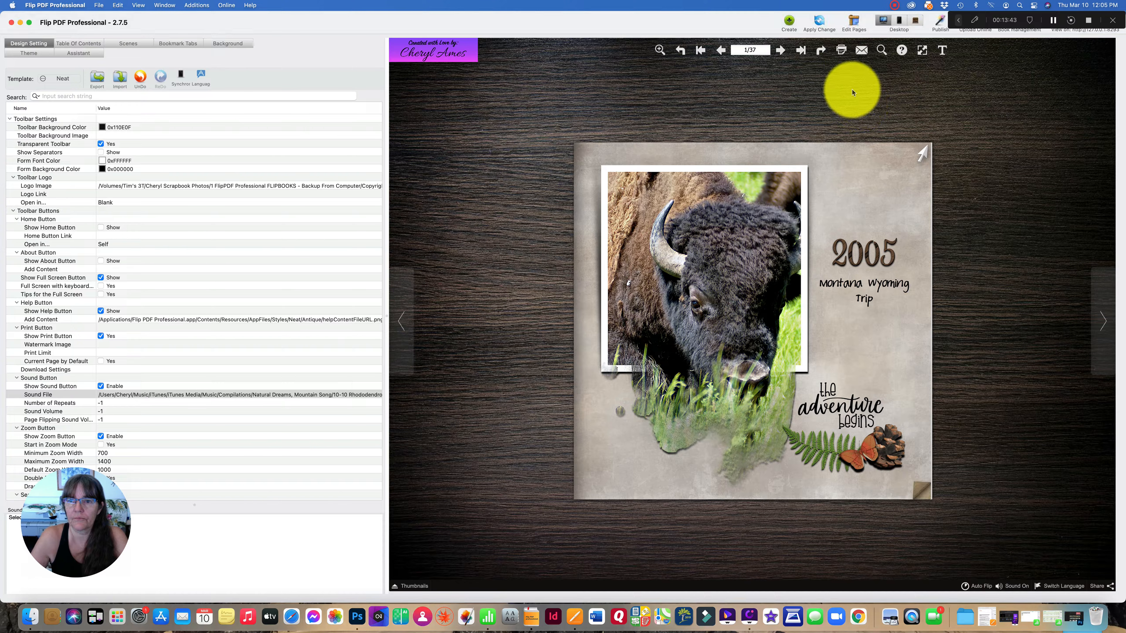
- Open the flipbook's pages for editing and delete the blank page 36 before the back cover
{"action": "left_click", "coordinate": [854, 22]}
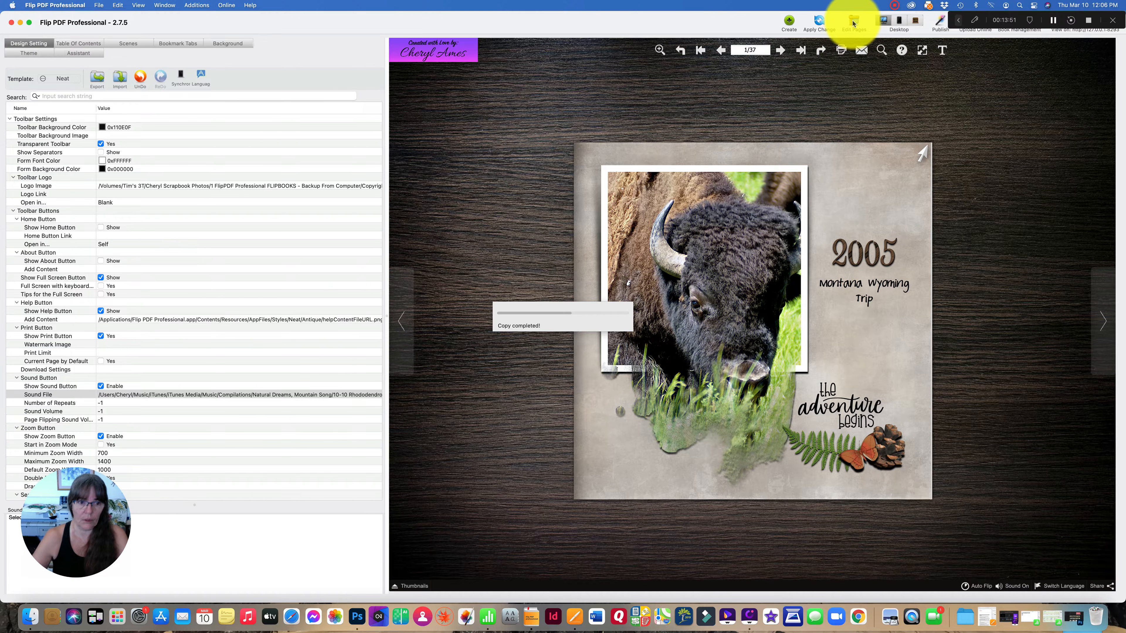
{"action": "left_click", "coordinate": [853, 24]}
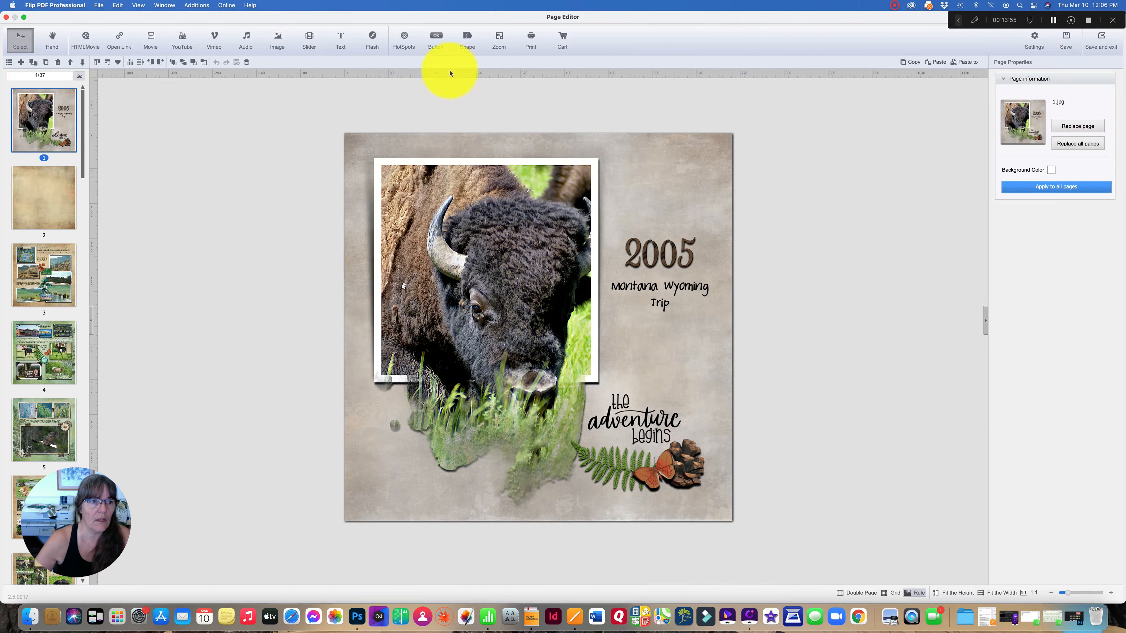
{"action": "left_click_drag", "start_coordinate": [82, 122], "coordinate": [78, 519]}
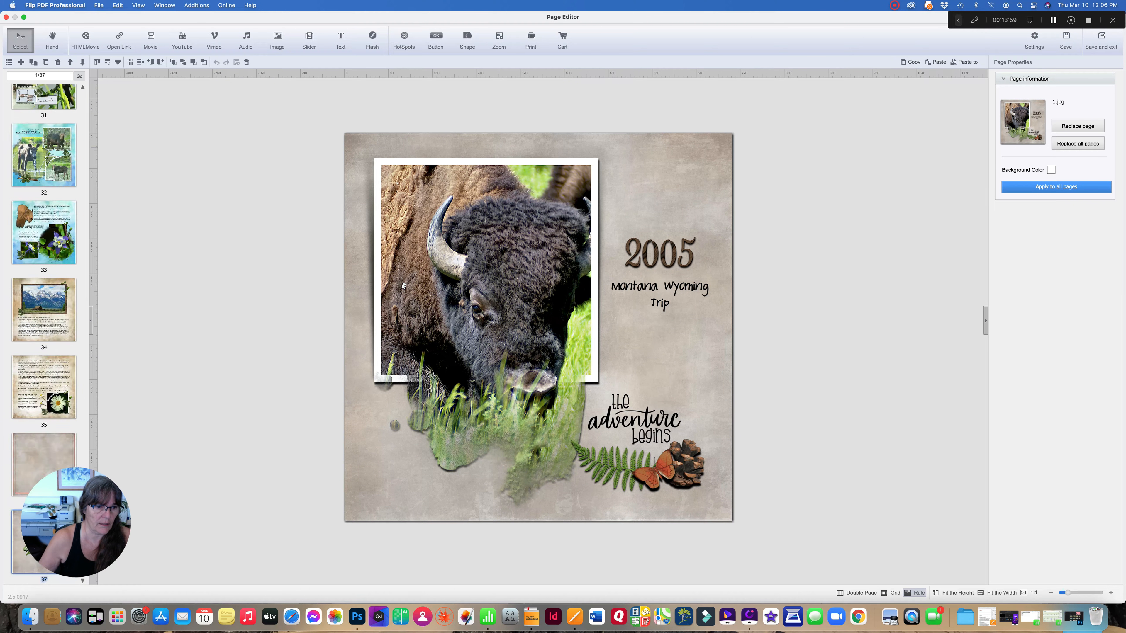
{"action": "left_click", "coordinate": [36, 466]}
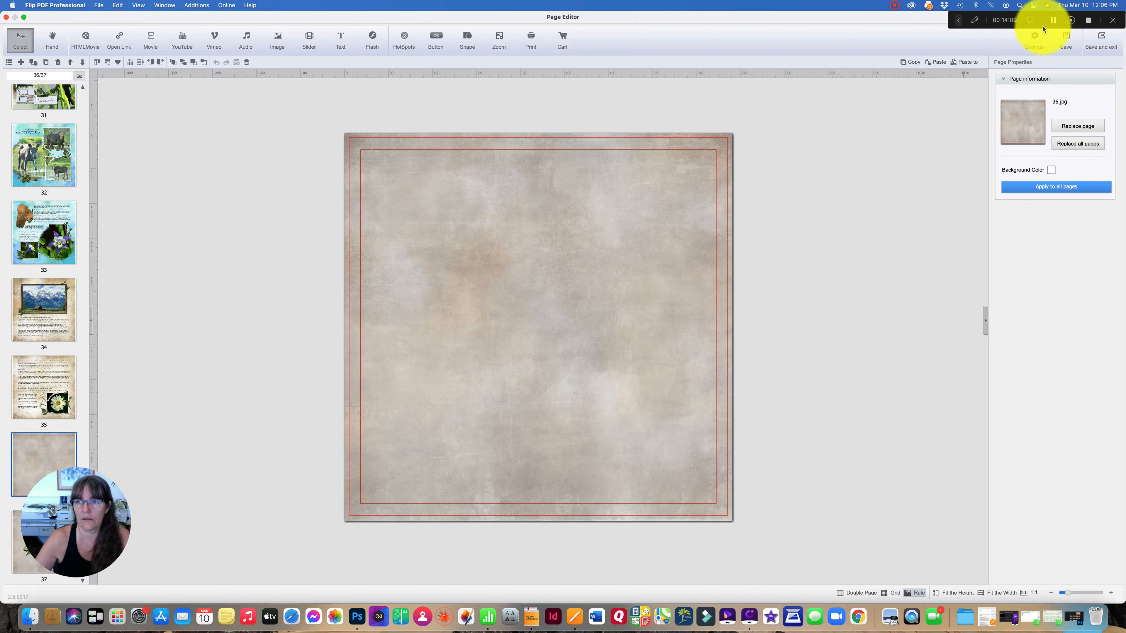
{"action": "left_click", "coordinate": [1053, 22]}
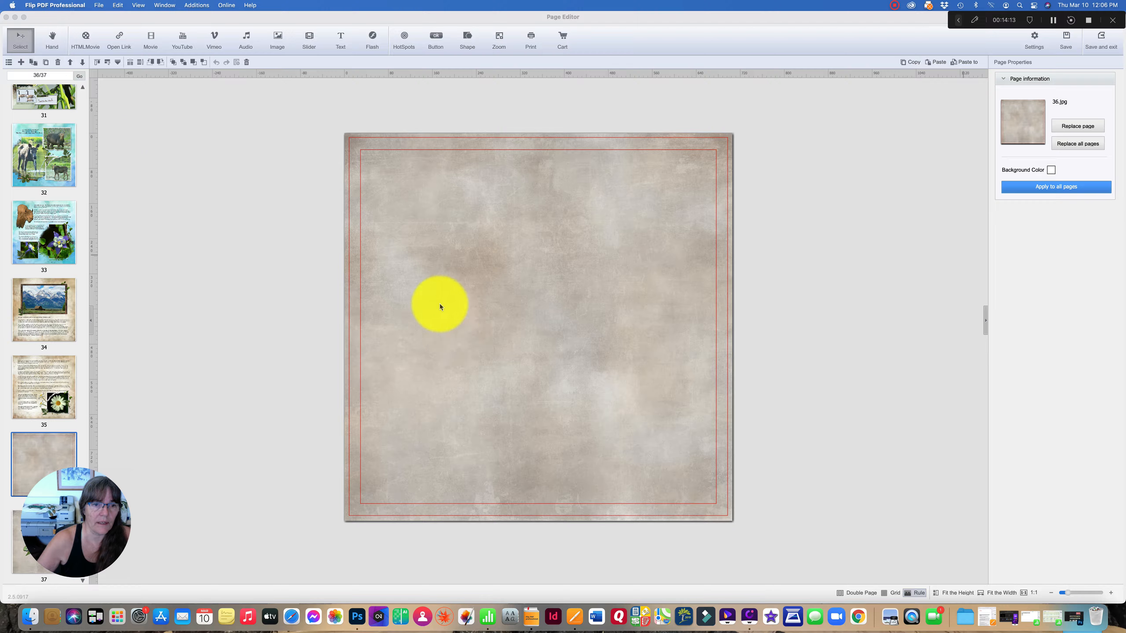
{"action": "left_click", "coordinate": [56, 63]}
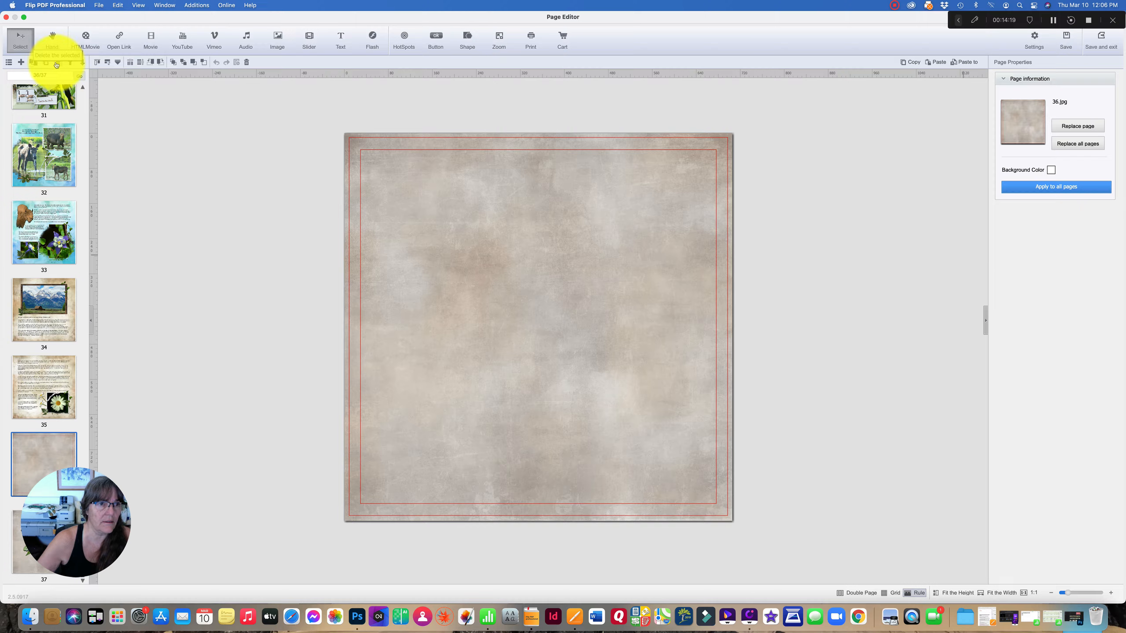
{"action": "left_click", "coordinate": [56, 64]}
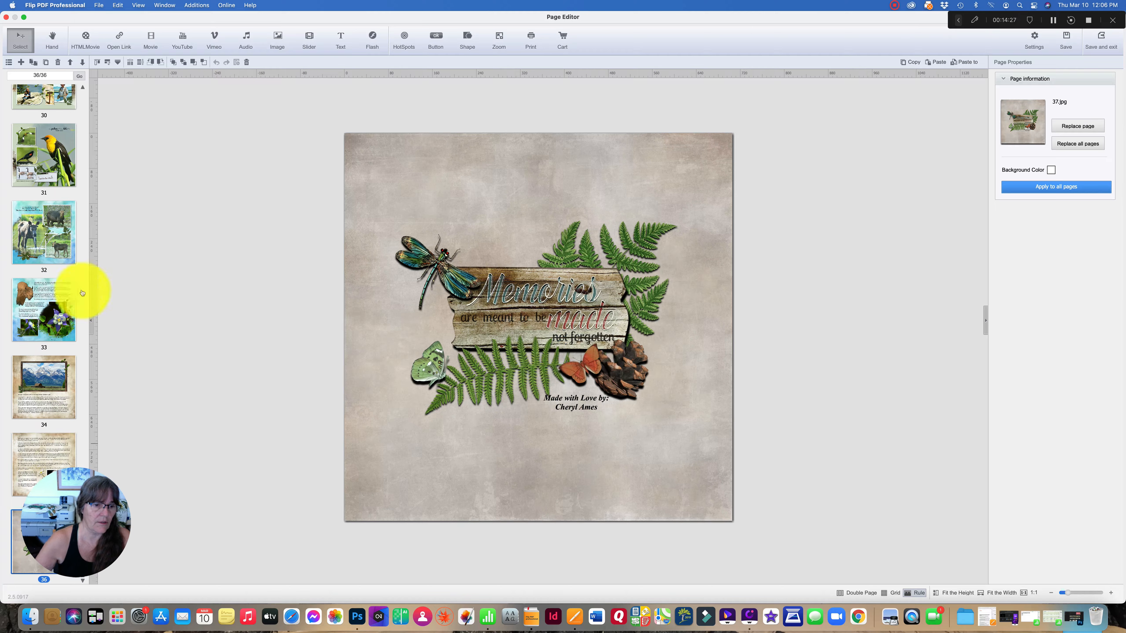
- Replace the bird watching page 20 with "2005 06-19 MontWy 0018 copy.jpg" from the 2005 Montana Wyoming trip JPG folder
{"action": "left_click_drag", "start_coordinate": [80, 457], "coordinate": [77, 334]}
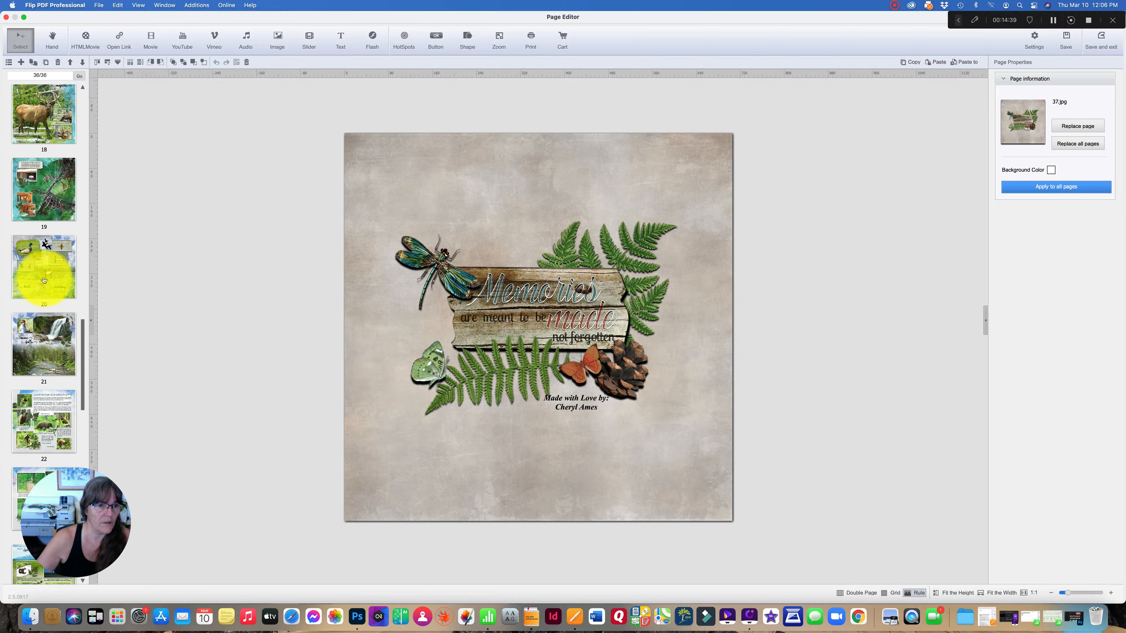
{"action": "left_click", "coordinate": [41, 280]}
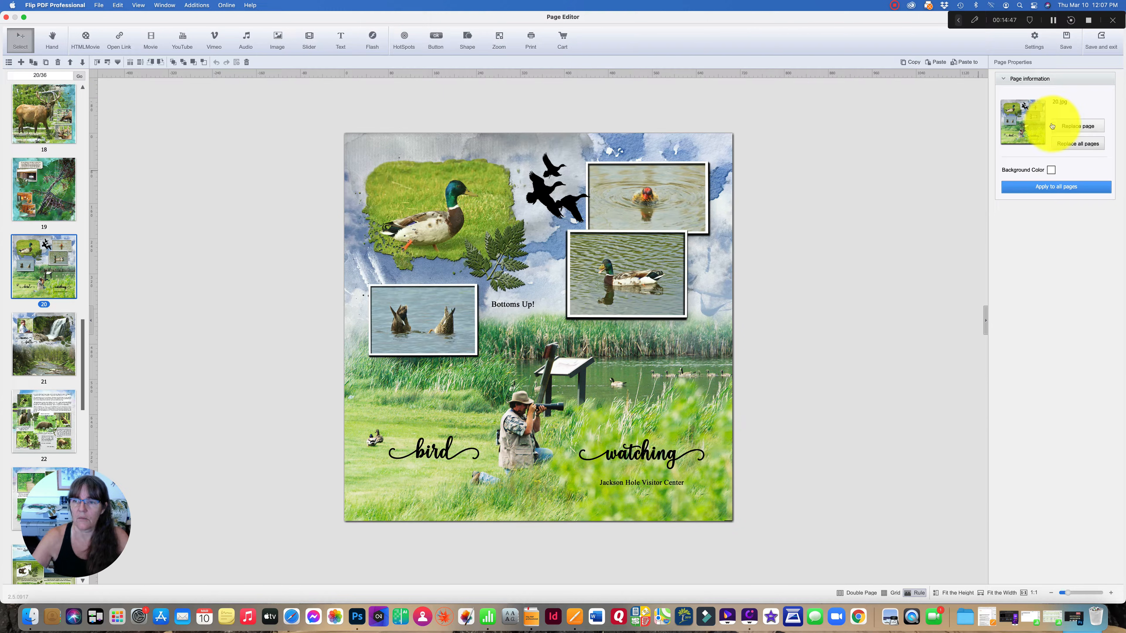
{"action": "left_click", "coordinate": [1075, 127]}
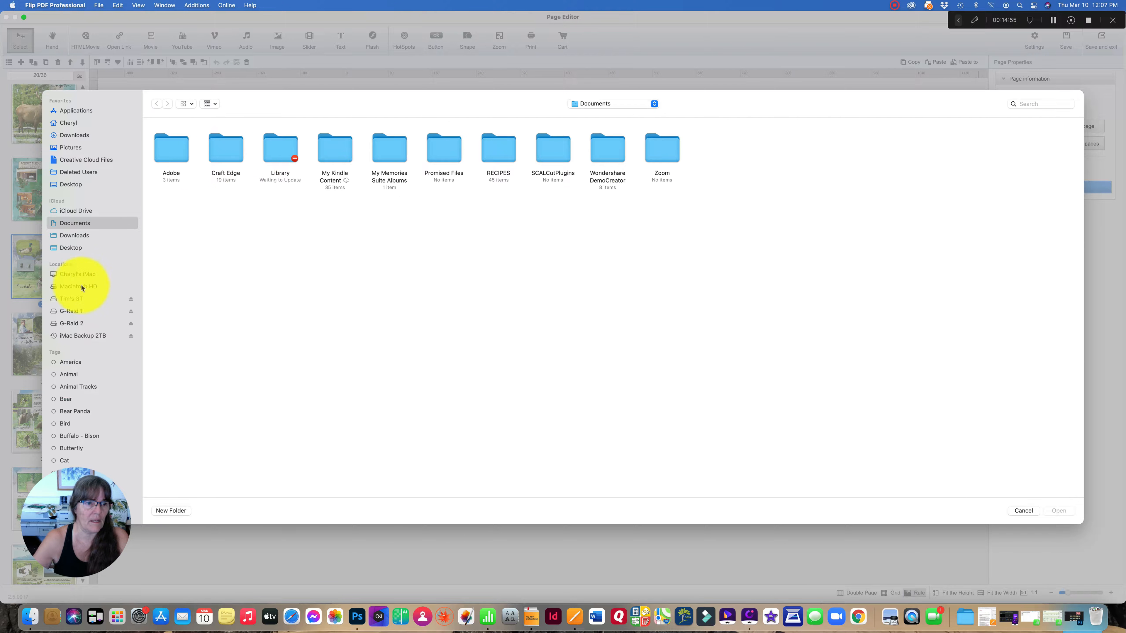
{"action": "left_click", "coordinate": [78, 298]}
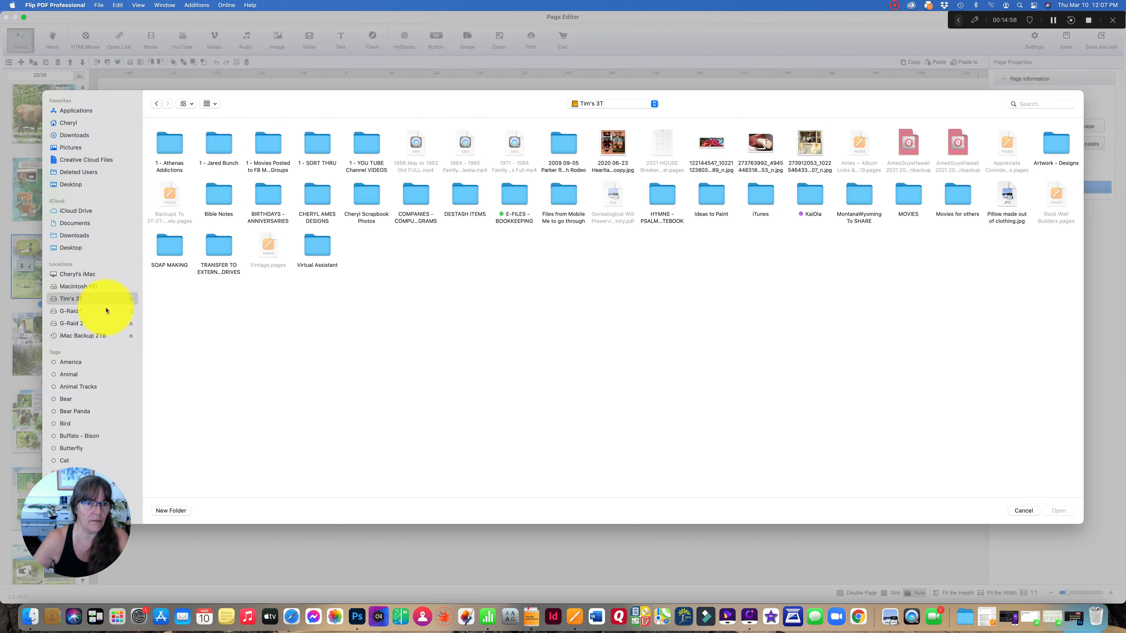
{"action": "left_click", "coordinate": [185, 103]}
{"action": "left_click", "coordinate": [197, 160]}
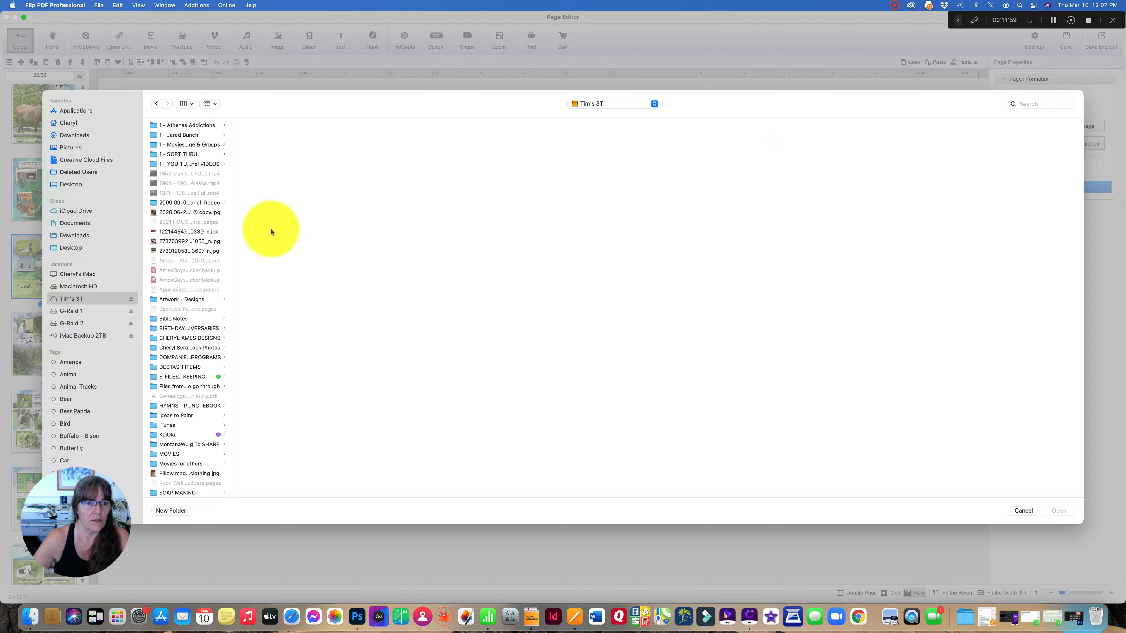
{"action": "left_click", "coordinate": [188, 347]}
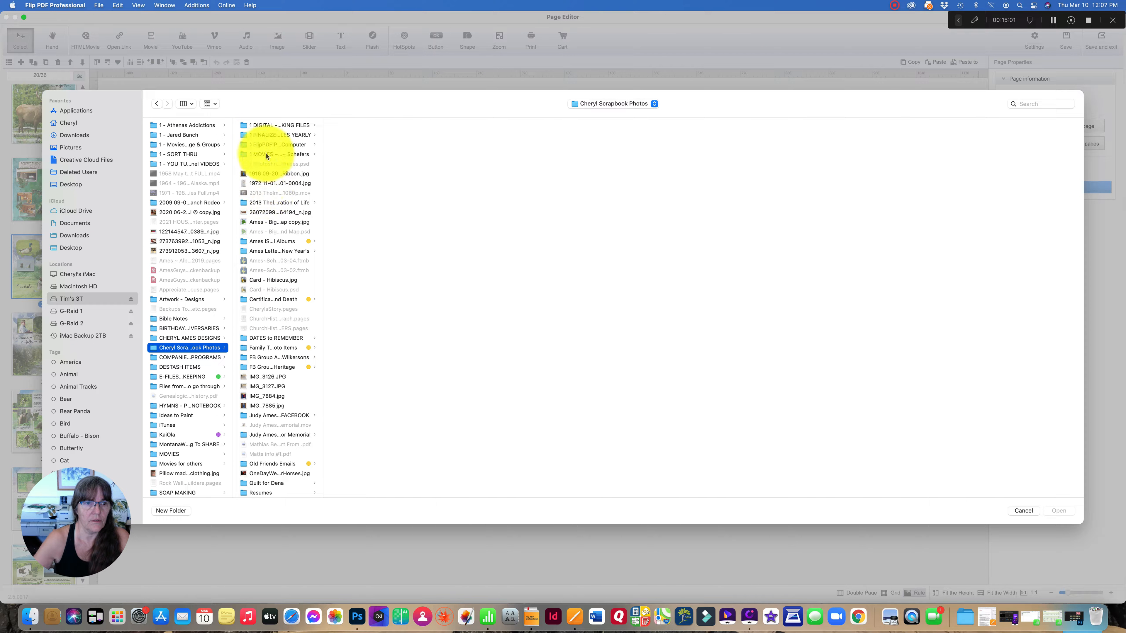
{"action": "left_click", "coordinate": [296, 135]}
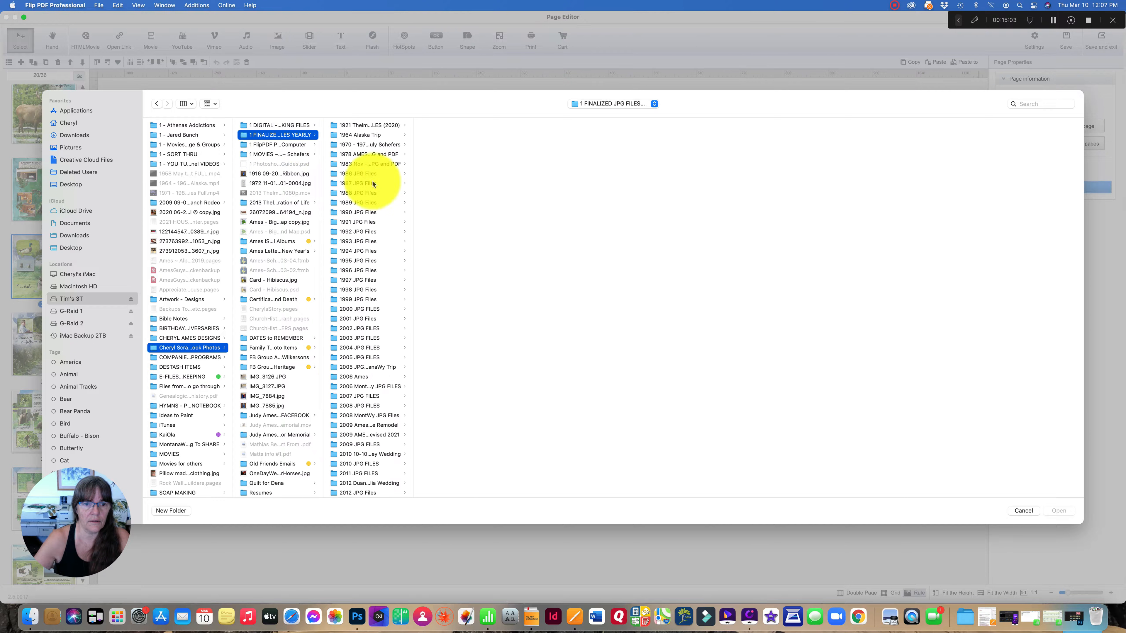
{"action": "left_click", "coordinate": [364, 367]}
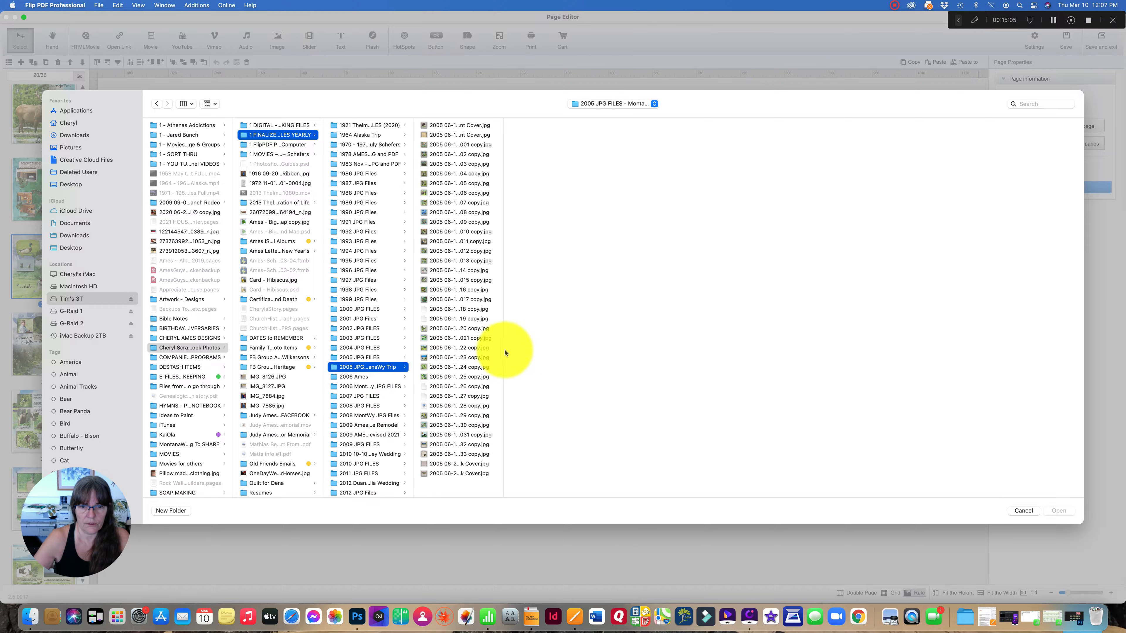
{"action": "left_click_drag", "start_coordinate": [502, 349], "coordinate": [623, 354]}
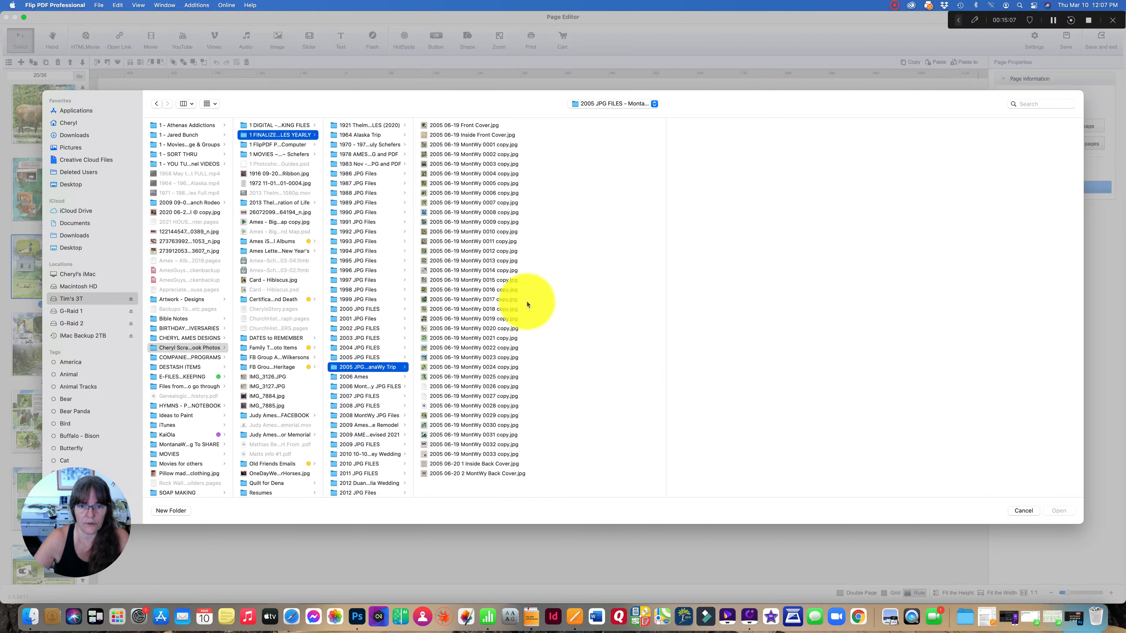
{"action": "left_click", "coordinate": [502, 309]}
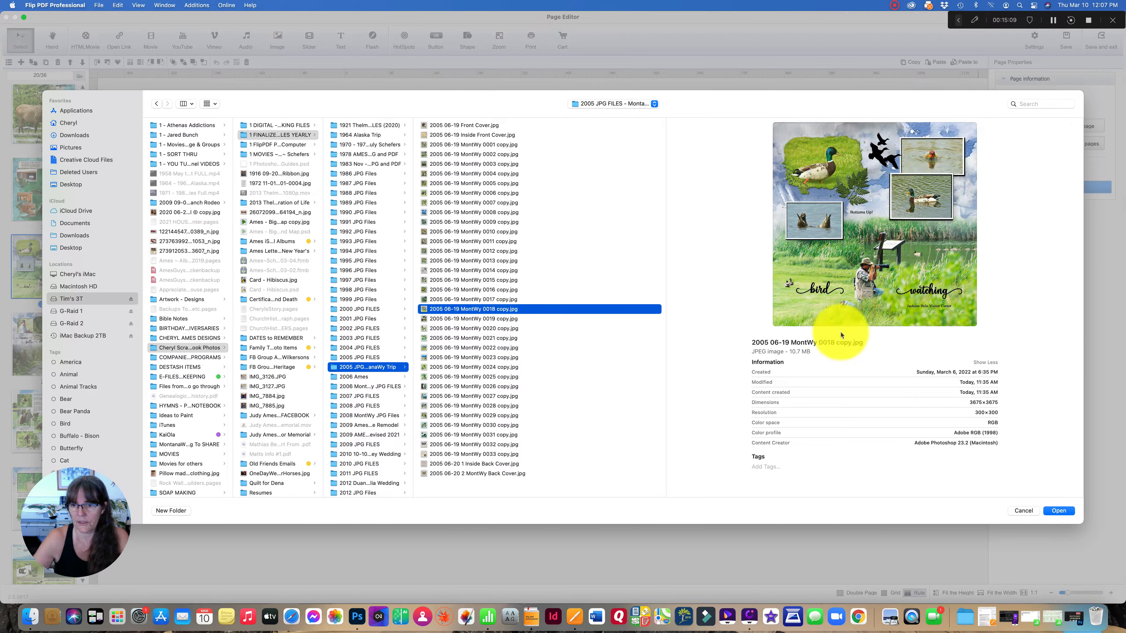
{"action": "left_click", "coordinate": [1056, 512]}
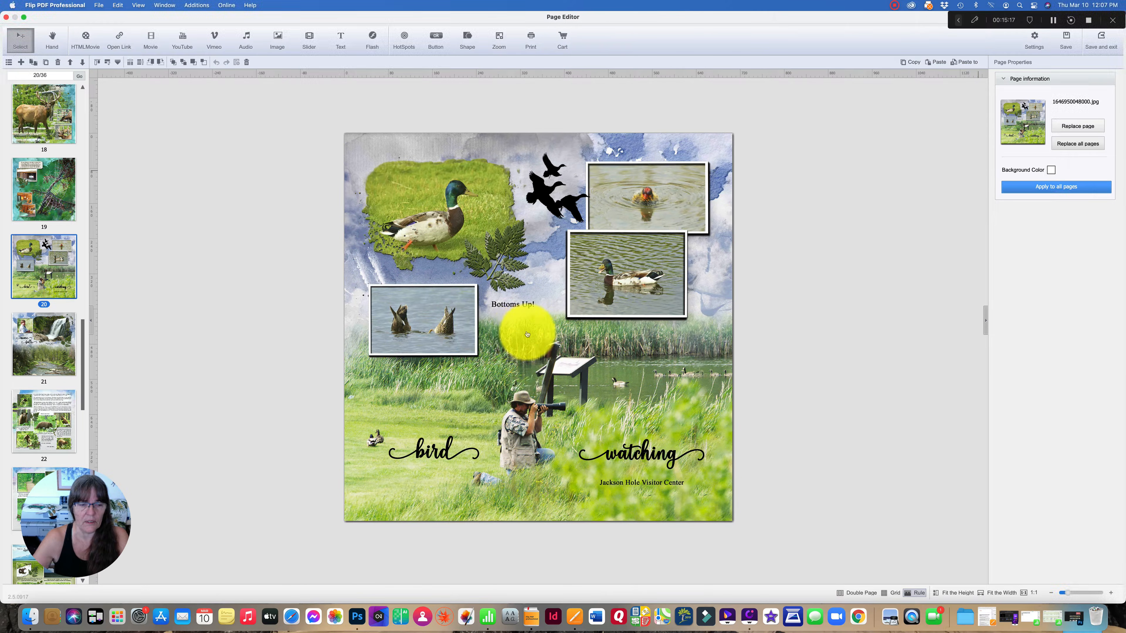
- Replace the Moose Falls page 21 with "2005 06-19 MontWy 0019 copy.jpg" from the same trip folder
{"action": "left_click", "coordinate": [49, 352]}
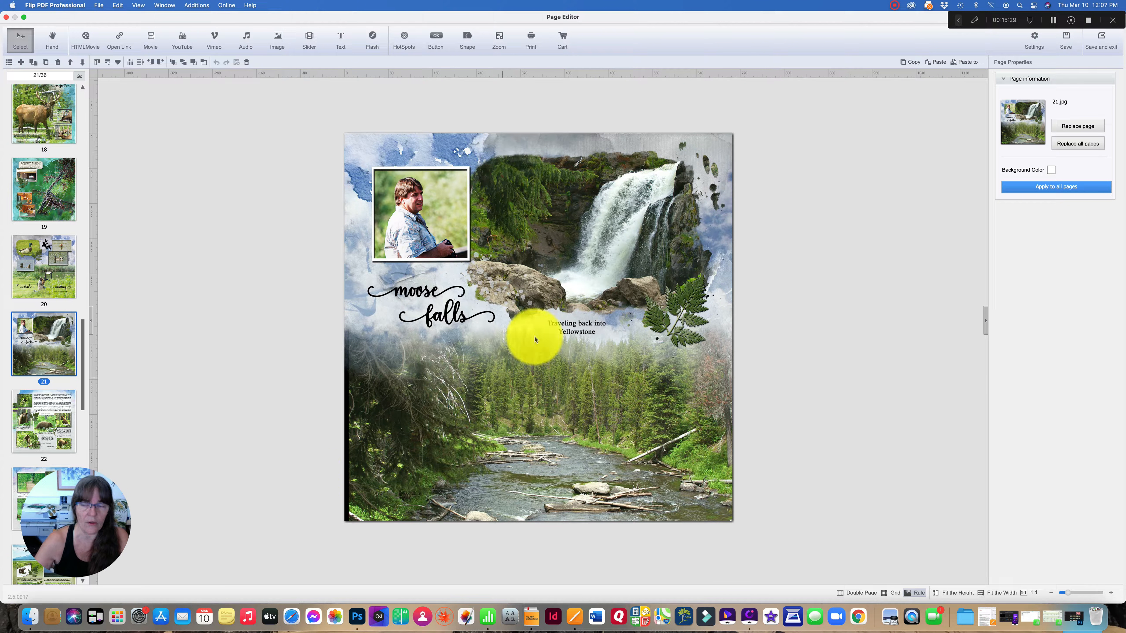
{"action": "left_click", "coordinate": [1071, 127]}
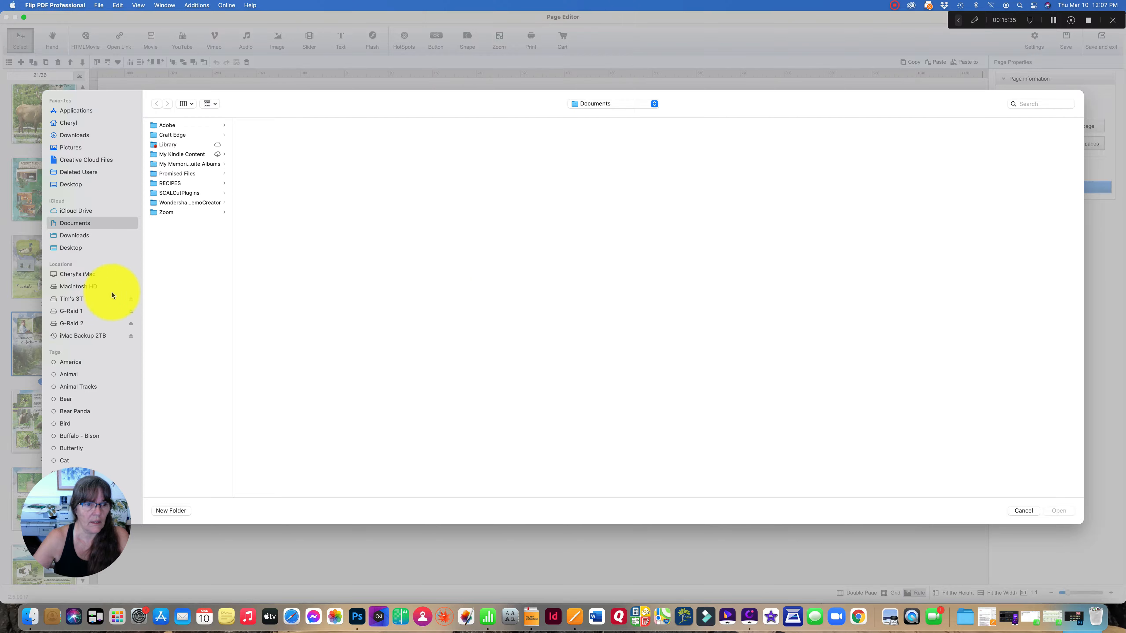
{"action": "left_click", "coordinate": [106, 299]}
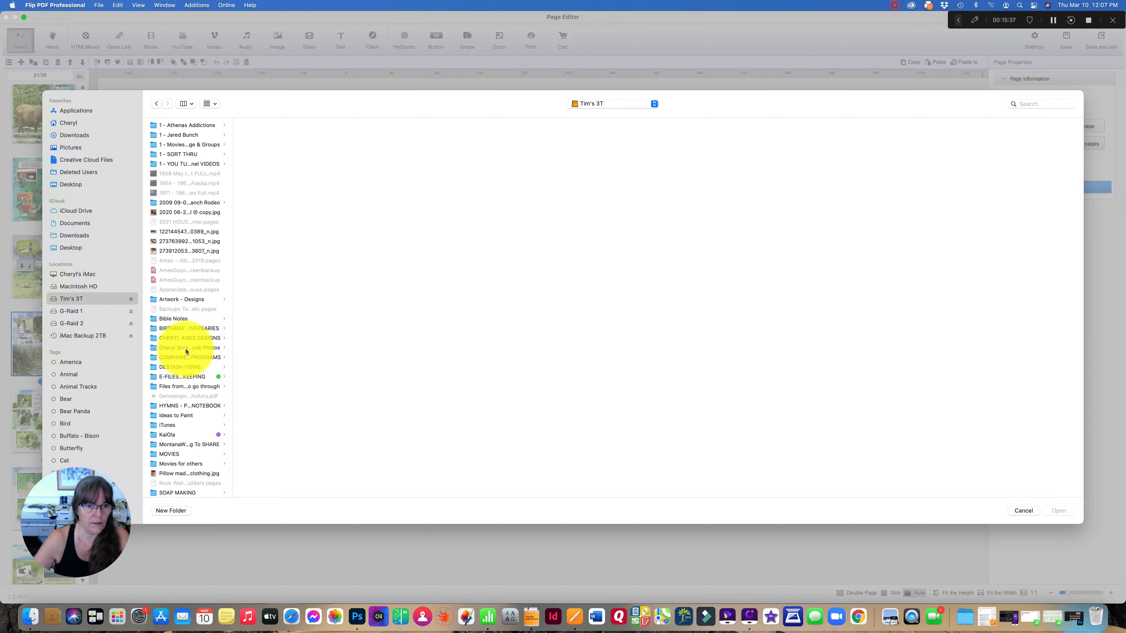
{"action": "left_click", "coordinate": [186, 351]}
{"action": "left_click", "coordinate": [271, 135]}
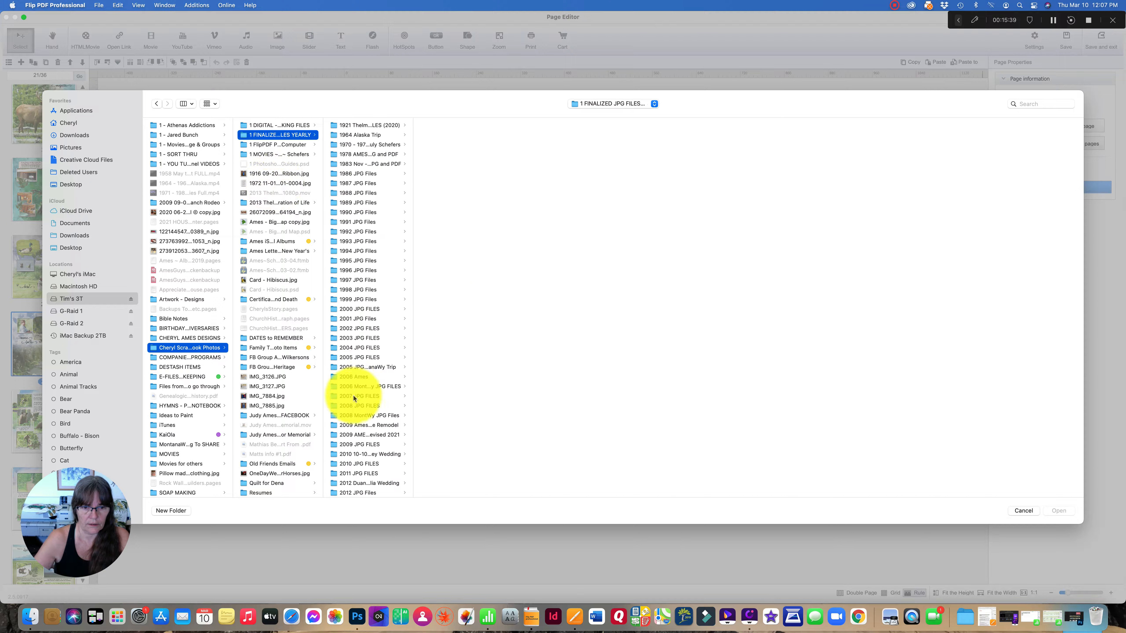
{"action": "left_click", "coordinate": [354, 368]}
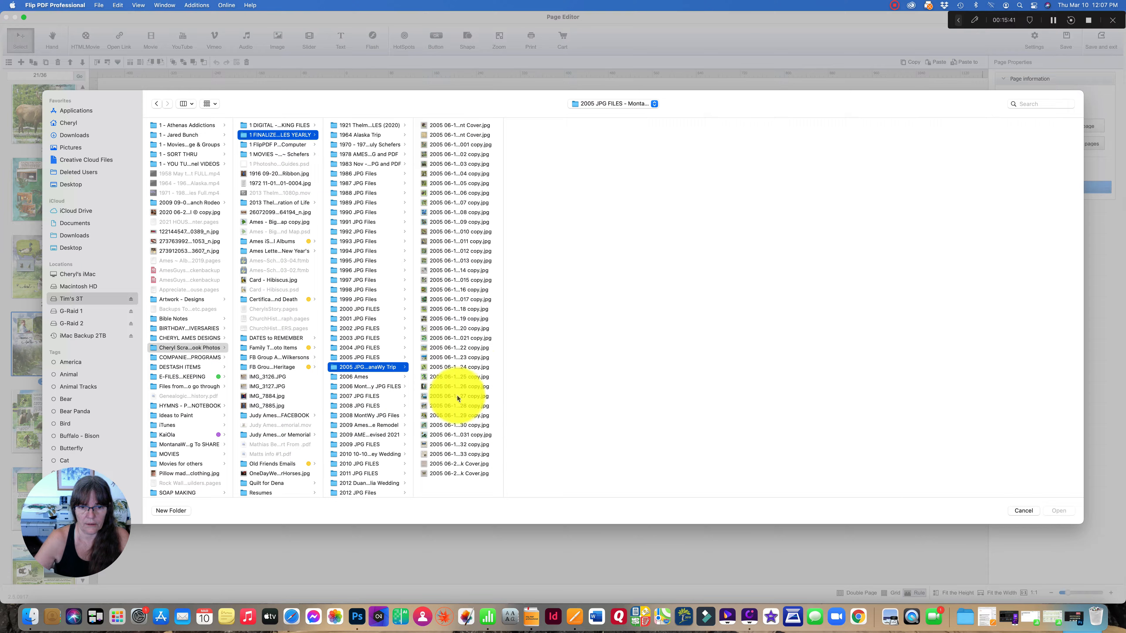
{"action": "left_click_drag", "start_coordinate": [501, 386], "coordinate": [552, 385]}
{"action": "left_click", "coordinate": [494, 319]}
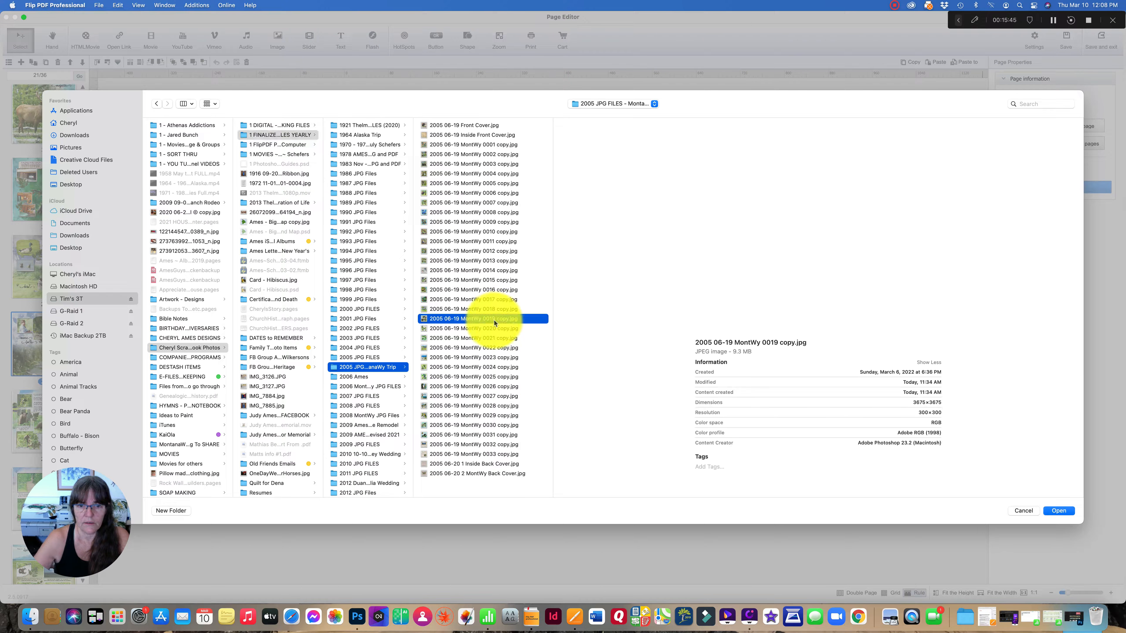
{"action": "left_click", "coordinate": [1057, 510]}
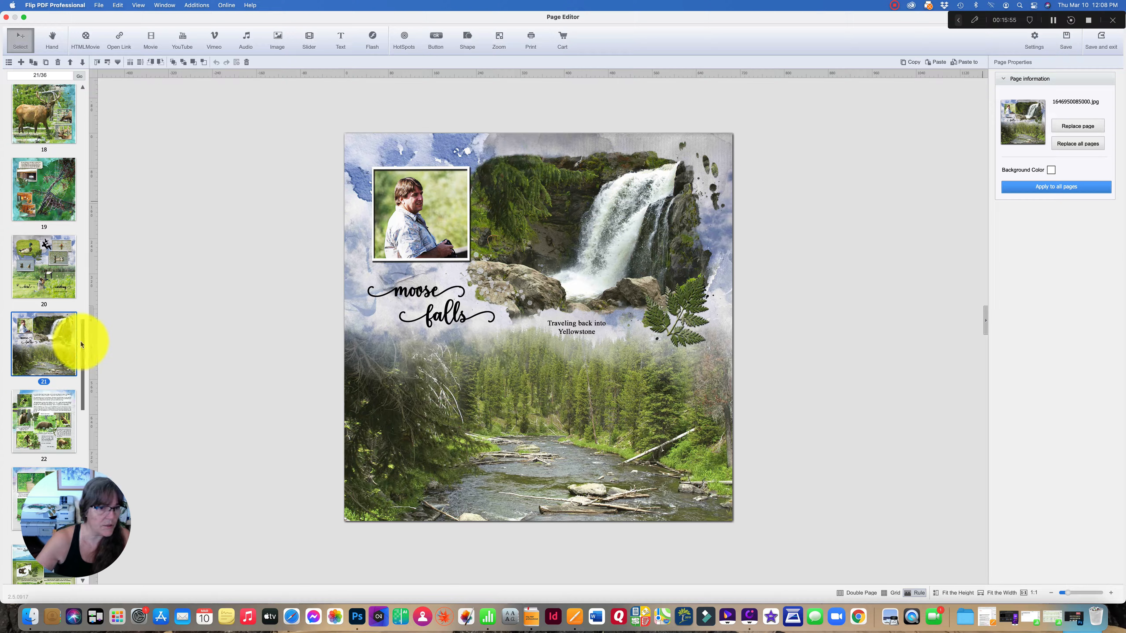
- Replace the Jenny Lake page 28 with "2005 06-19 MontWy 0026 copy.jpg" from the 2005 Montana Wyoming trip JPG folder
{"action": "left_click_drag", "start_coordinate": [82, 339], "coordinate": [78, 423]}
{"action": "left_click", "coordinate": [38, 384]}
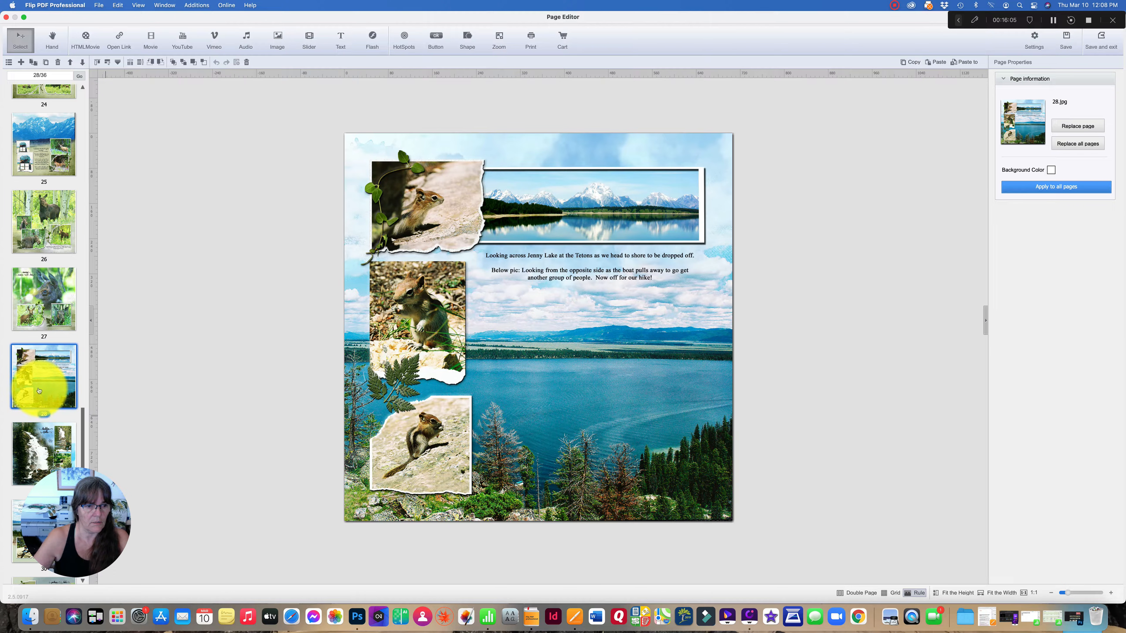
{"action": "left_click", "coordinate": [71, 465]}
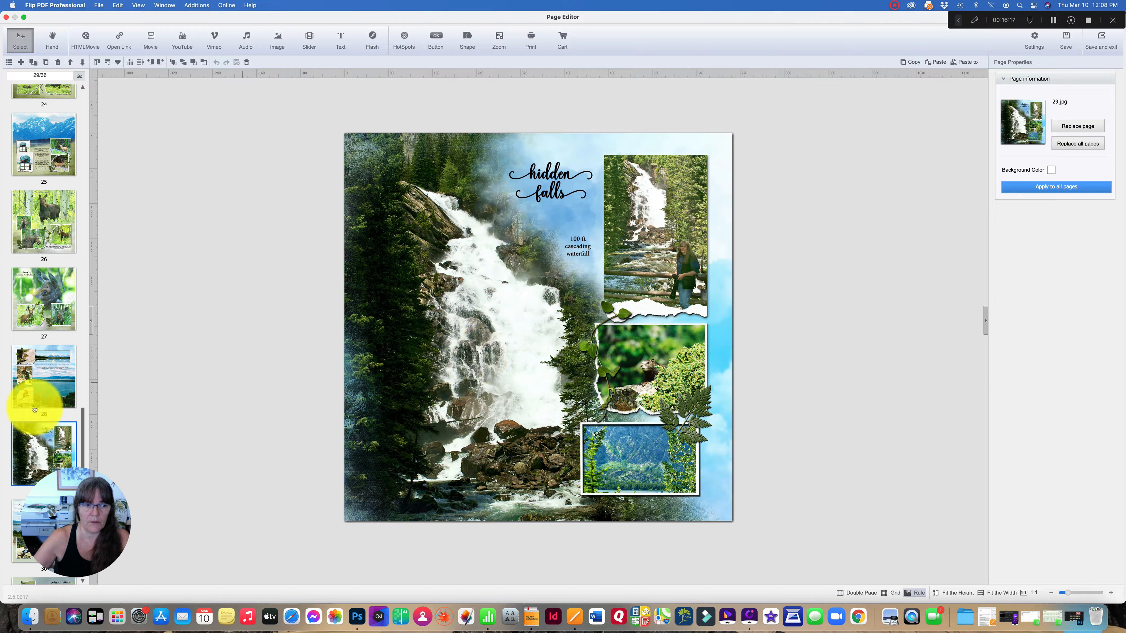
{"action": "left_click", "coordinate": [32, 385]}
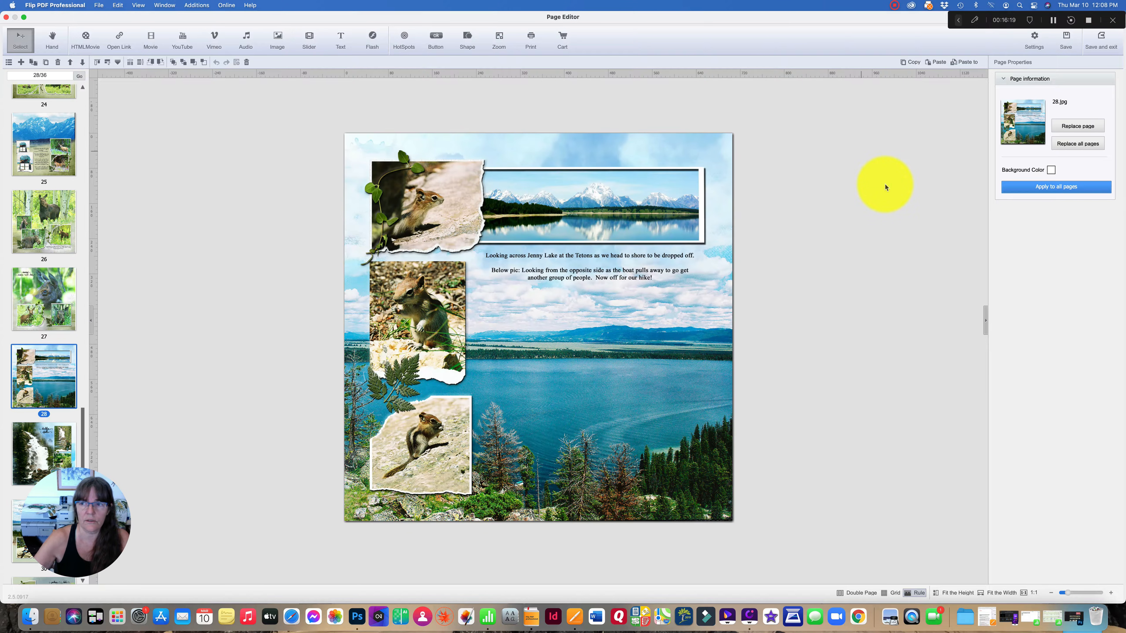
{"action": "left_click", "coordinate": [1074, 127]}
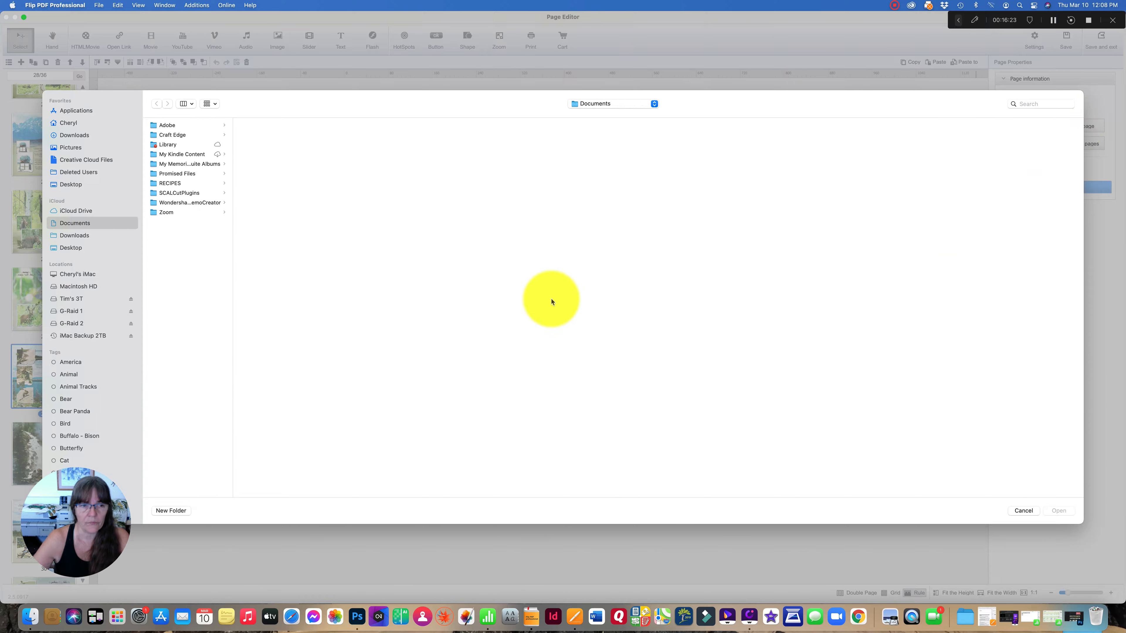
{"action": "left_click", "coordinate": [97, 299]}
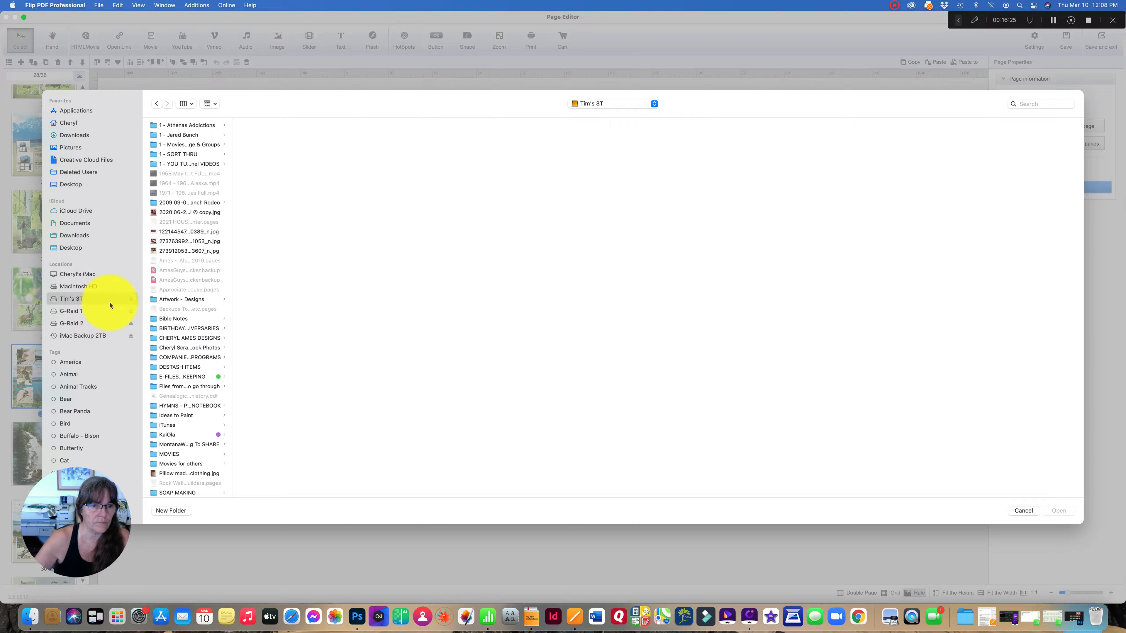
{"action": "left_click", "coordinate": [179, 349]}
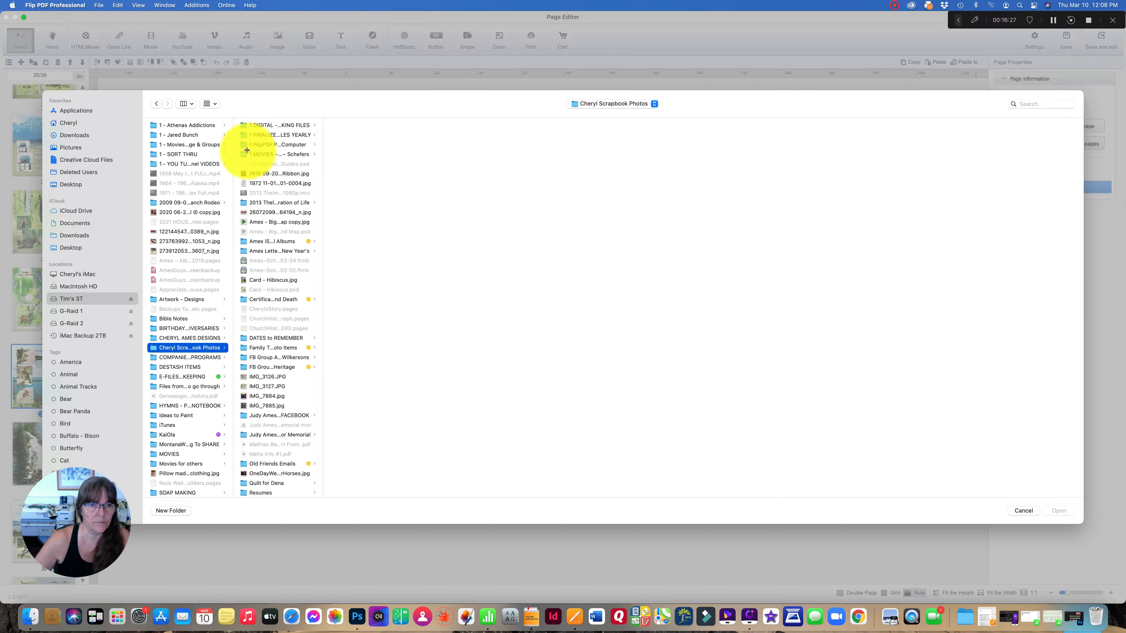
{"action": "left_click", "coordinate": [251, 135]}
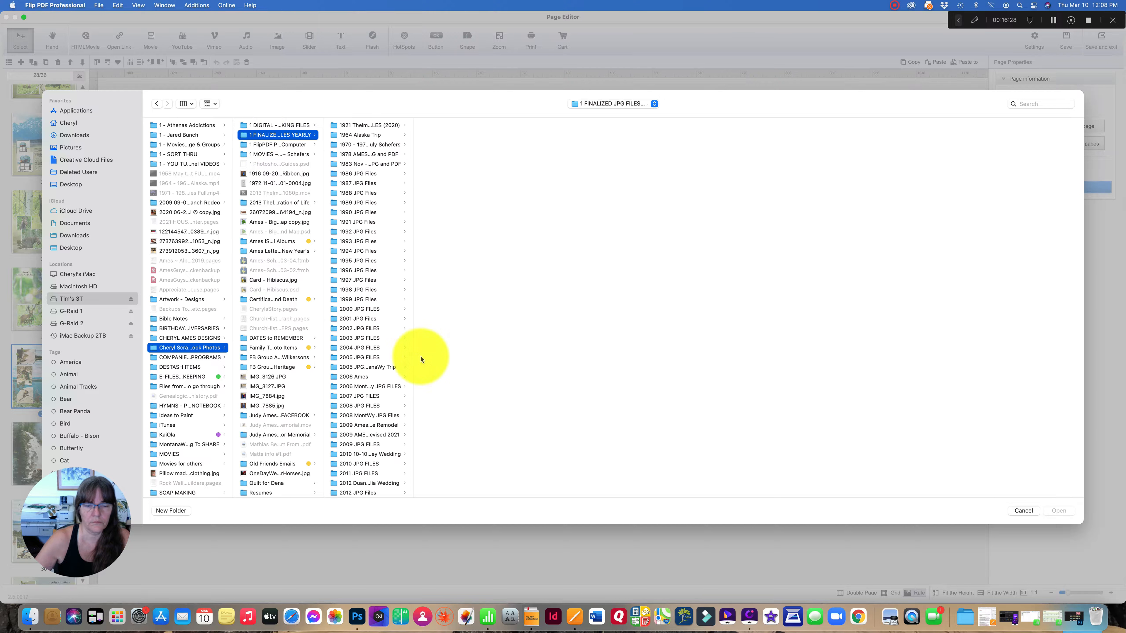
{"action": "left_click", "coordinate": [372, 367]}
{"action": "left_click_drag", "start_coordinate": [503, 387], "coordinate": [615, 385]}
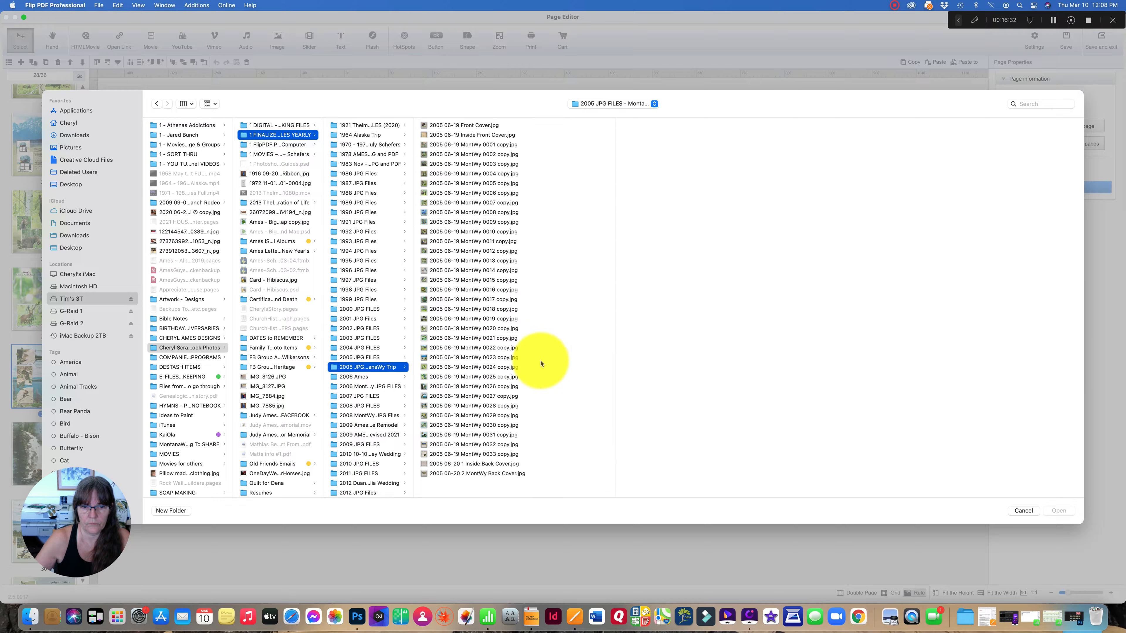
{"action": "left_click", "coordinate": [494, 386]}
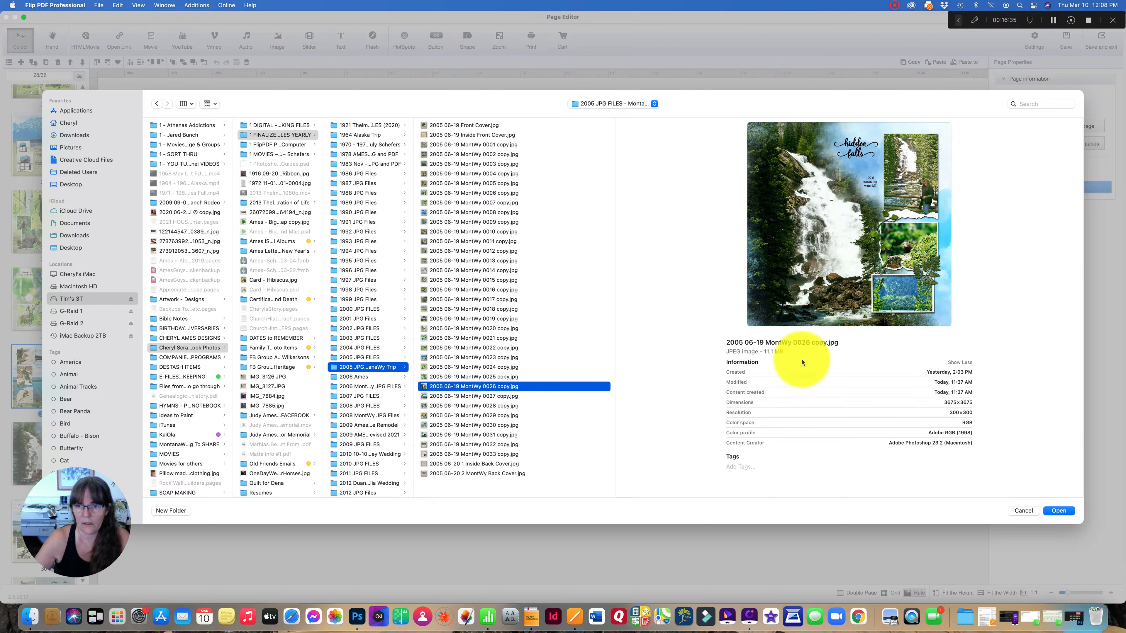
{"action": "left_click", "coordinate": [1058, 510]}
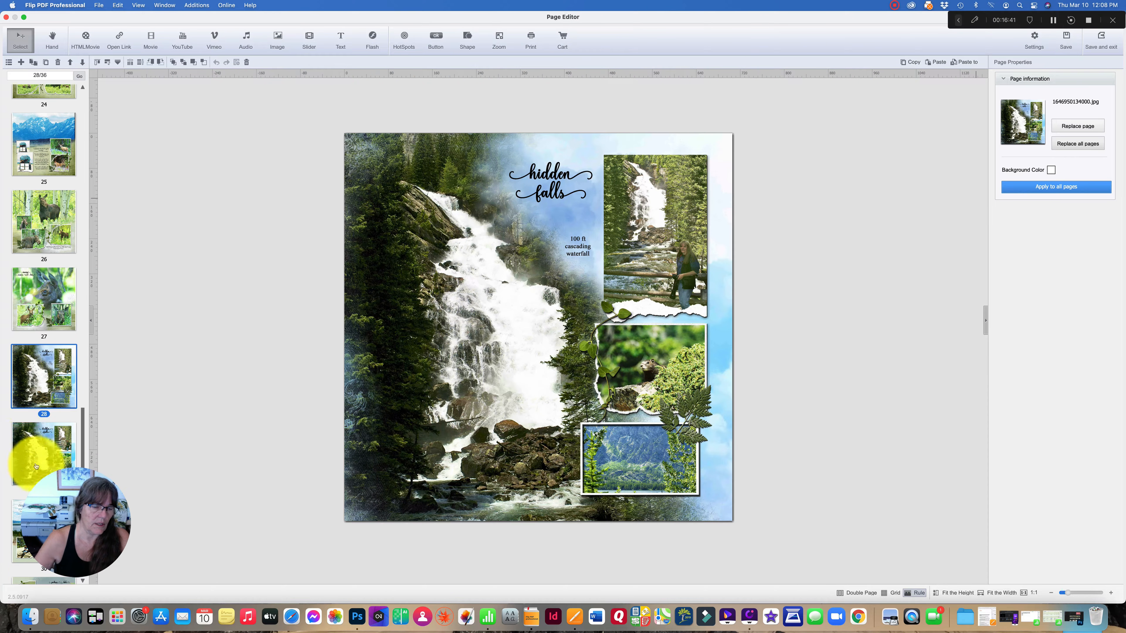
- Replace the Hidden Falls page 29 with "2005 06-19 MontWy 0027 copy.jpg" from the same trip folder
{"action": "left_click", "coordinate": [50, 457]}
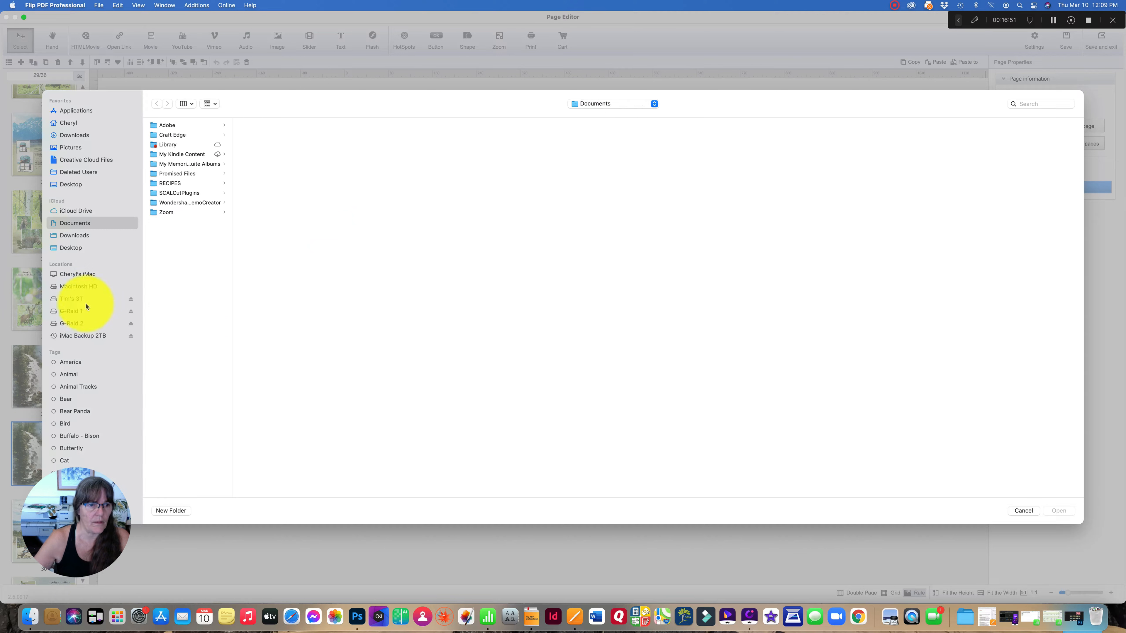
{"action": "left_click", "coordinate": [86, 303]}
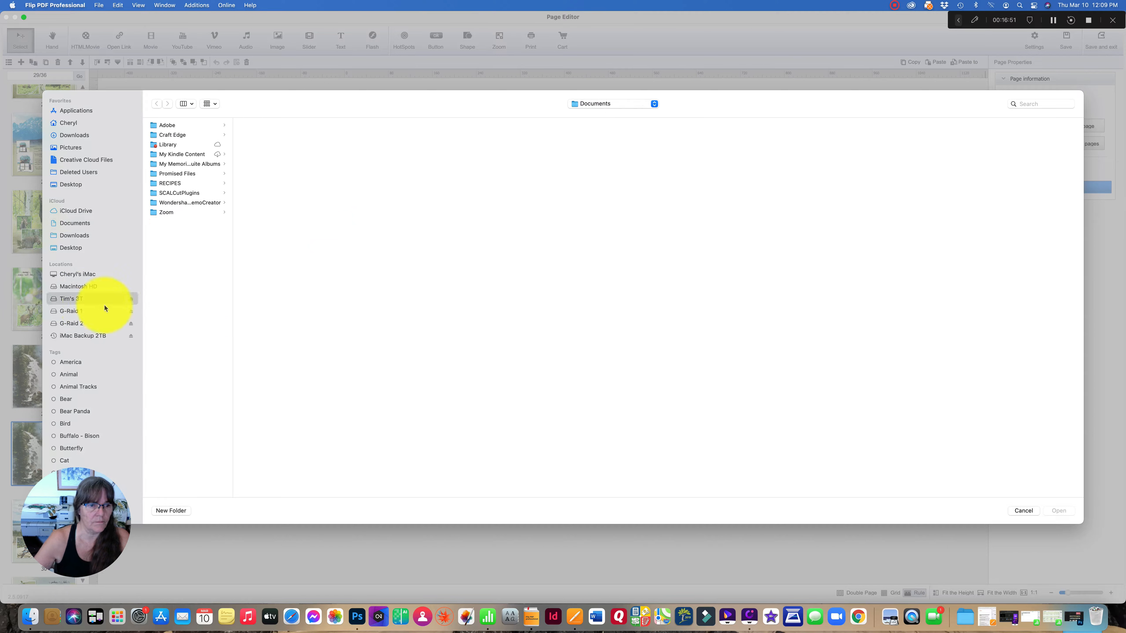
{"action": "left_click", "coordinate": [185, 348]}
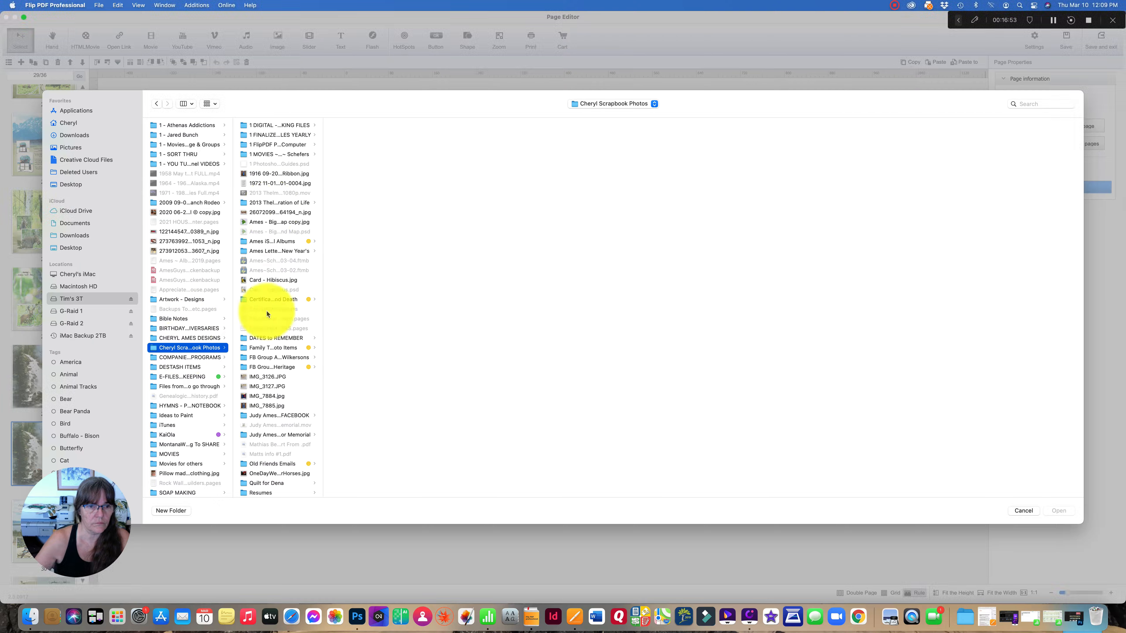
{"action": "left_click", "coordinate": [276, 135]}
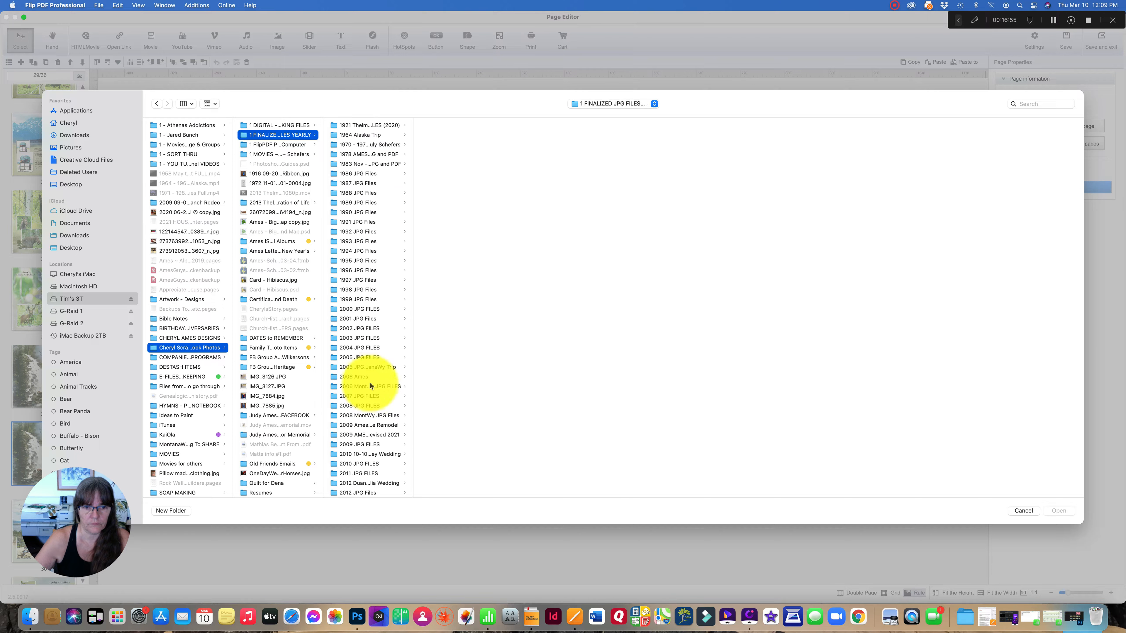
{"action": "left_click", "coordinate": [373, 368]}
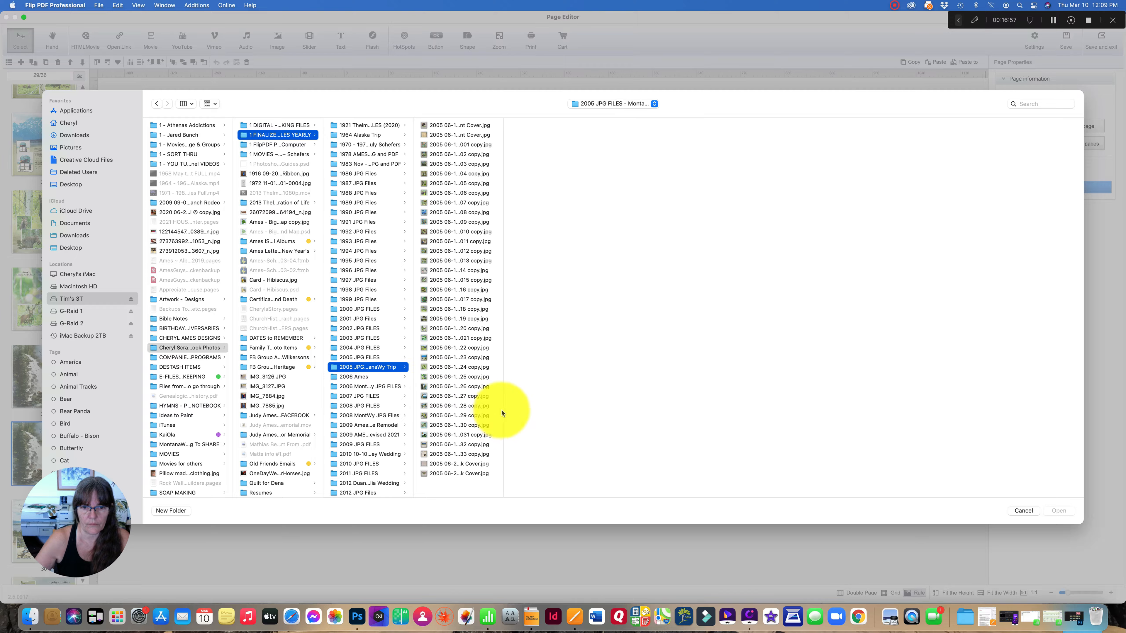
{"action": "left_click_drag", "start_coordinate": [501, 409], "coordinate": [625, 406]}
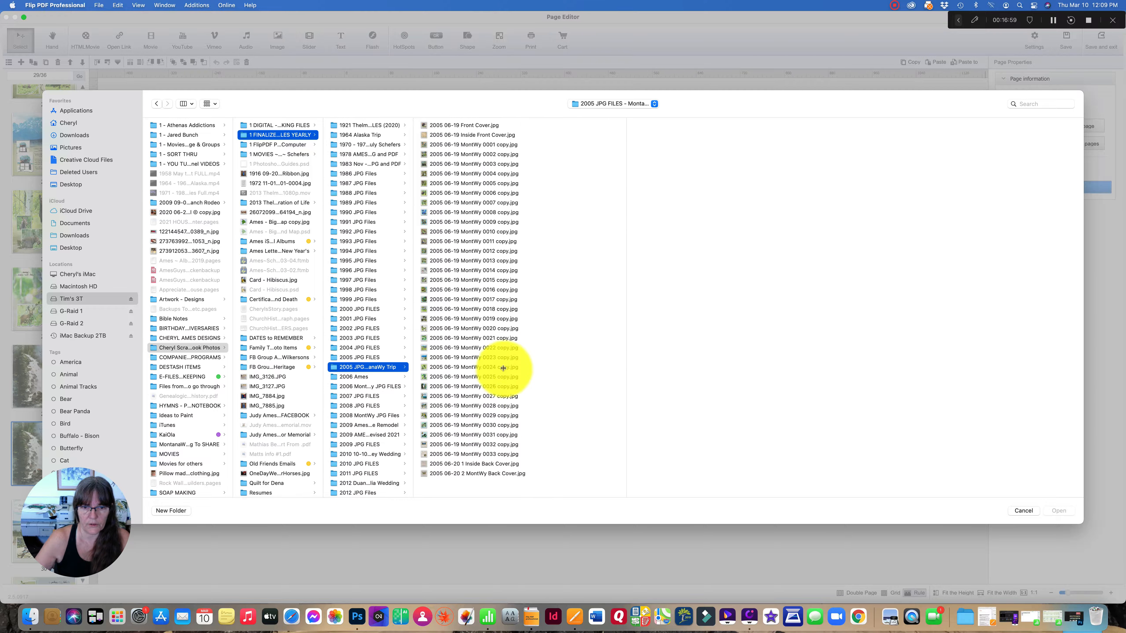
{"action": "left_click", "coordinate": [488, 396]}
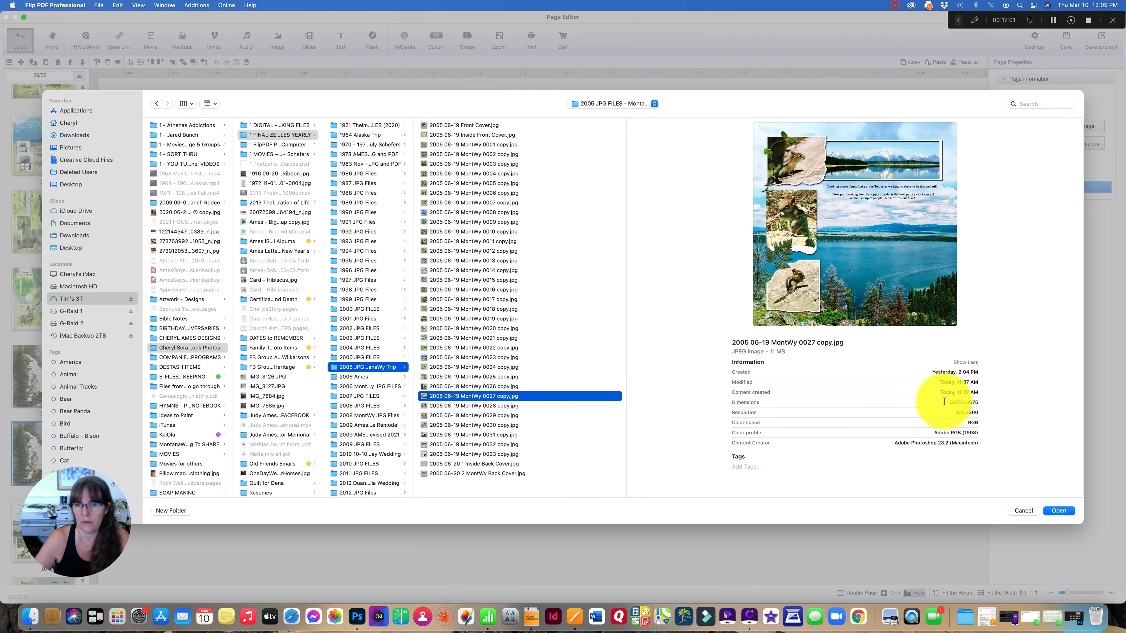
{"action": "left_click", "coordinate": [1059, 510]}
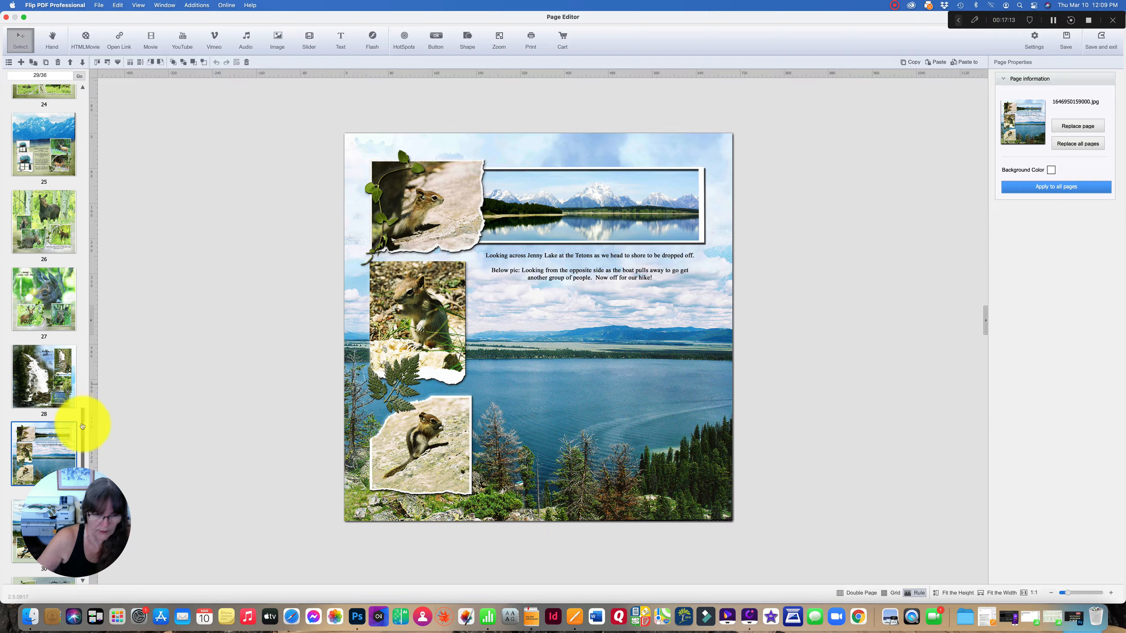
- Replace page 30 with the Bible verse by "2005 06-19 MontWy 0028 copy.jpg" from the 2005 Montana Wyoming trip JPG folder
{"action": "left_click_drag", "start_coordinate": [82, 422], "coordinate": [78, 449]}
{"action": "left_click", "coordinate": [50, 349]}
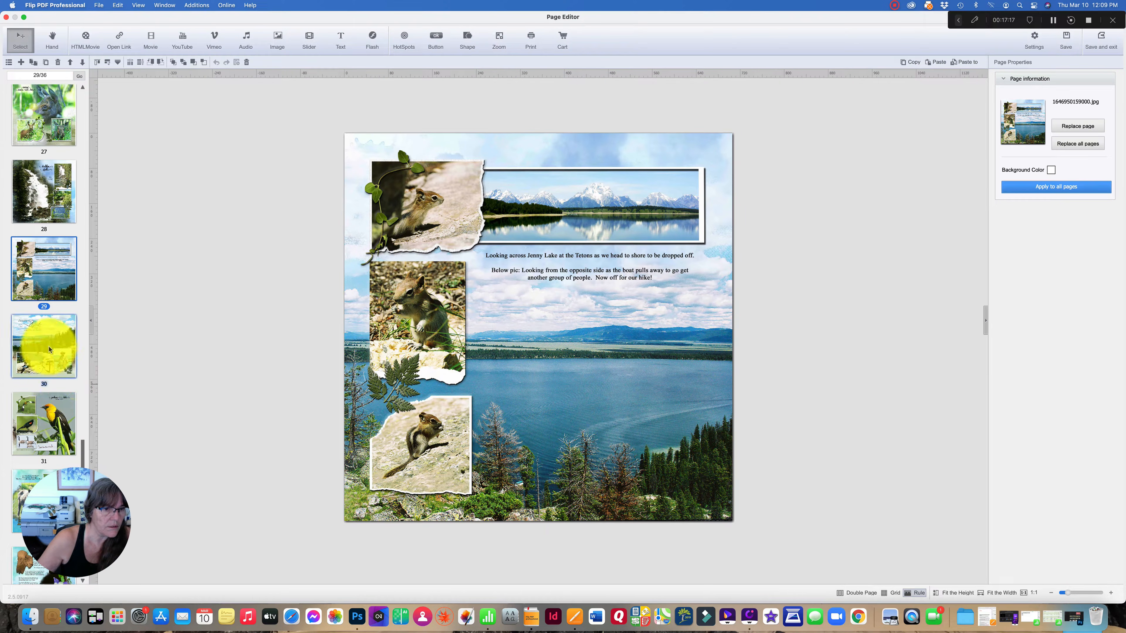
{"action": "left_click", "coordinate": [42, 425]}
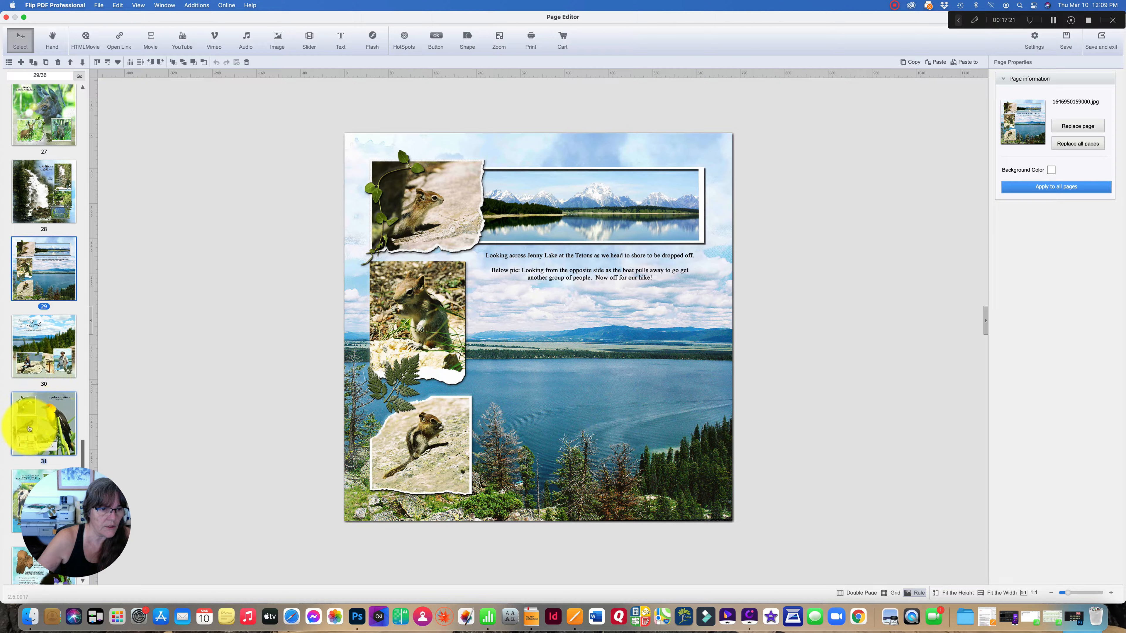
{"action": "left_click", "coordinate": [35, 344]}
{"action": "double_click", "coordinate": [35, 345]}
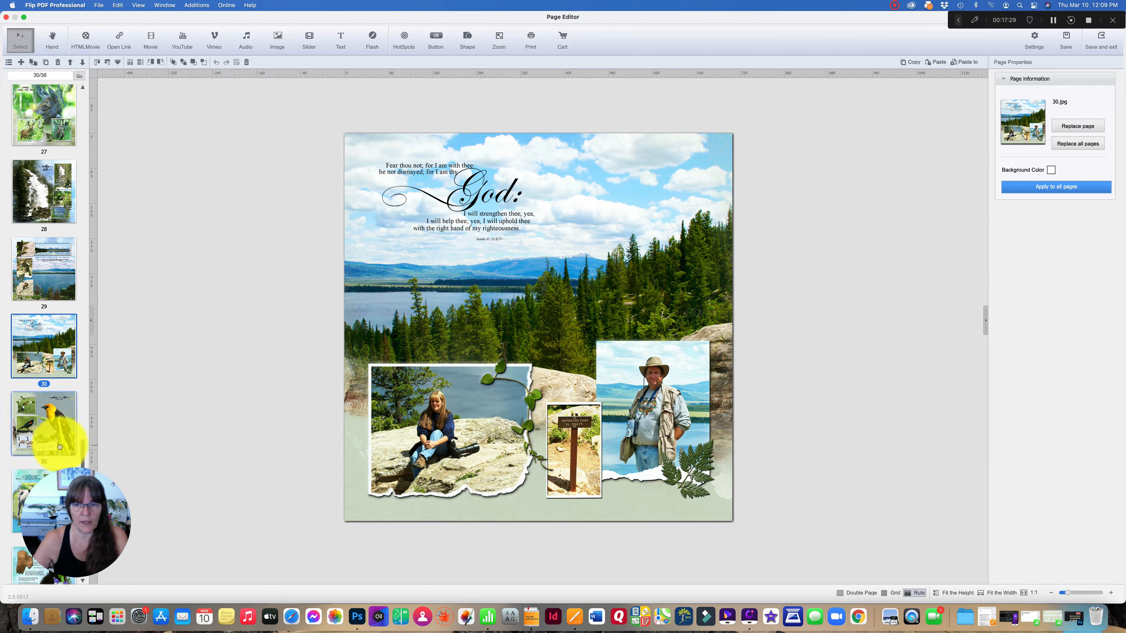
{"action": "left_click", "coordinate": [1077, 126]}
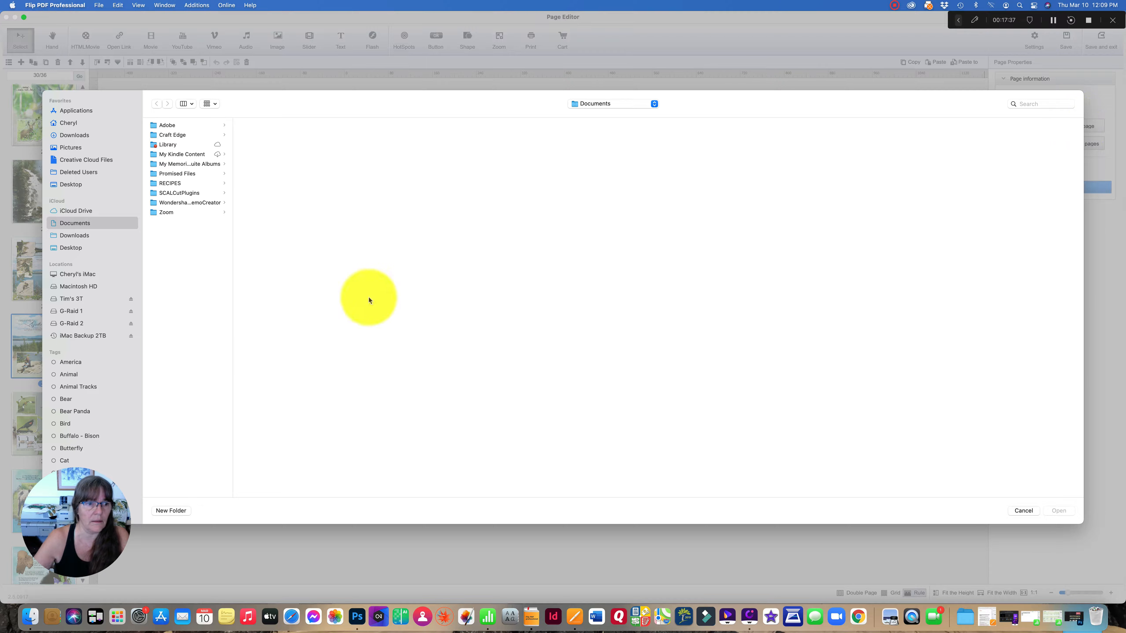
{"action": "left_click", "coordinate": [78, 300]}
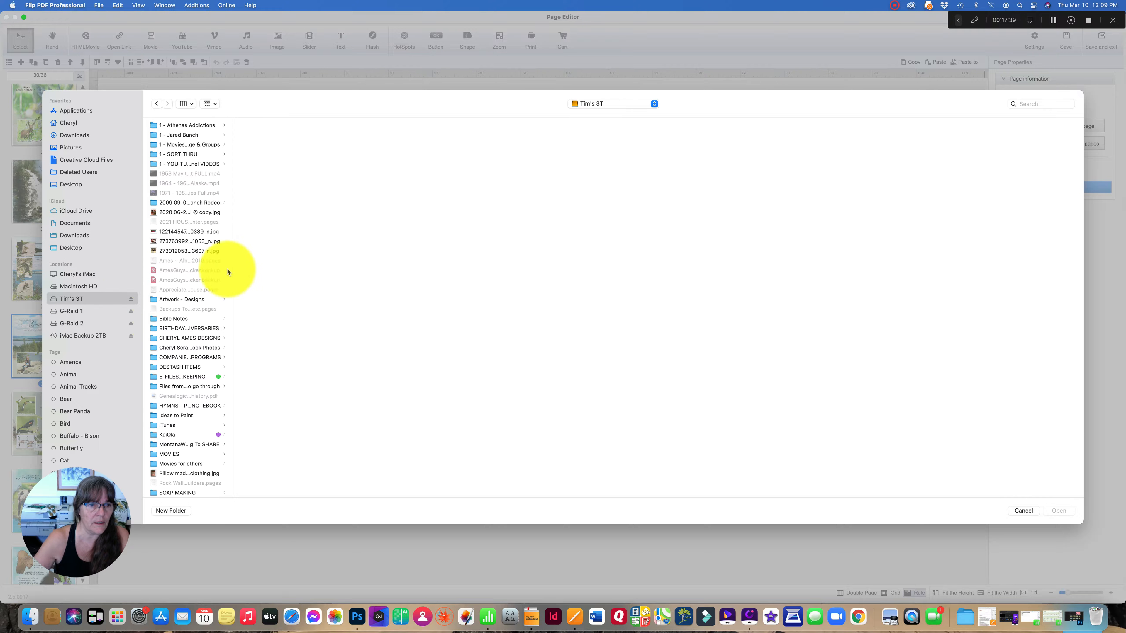
{"action": "left_click", "coordinate": [195, 348]}
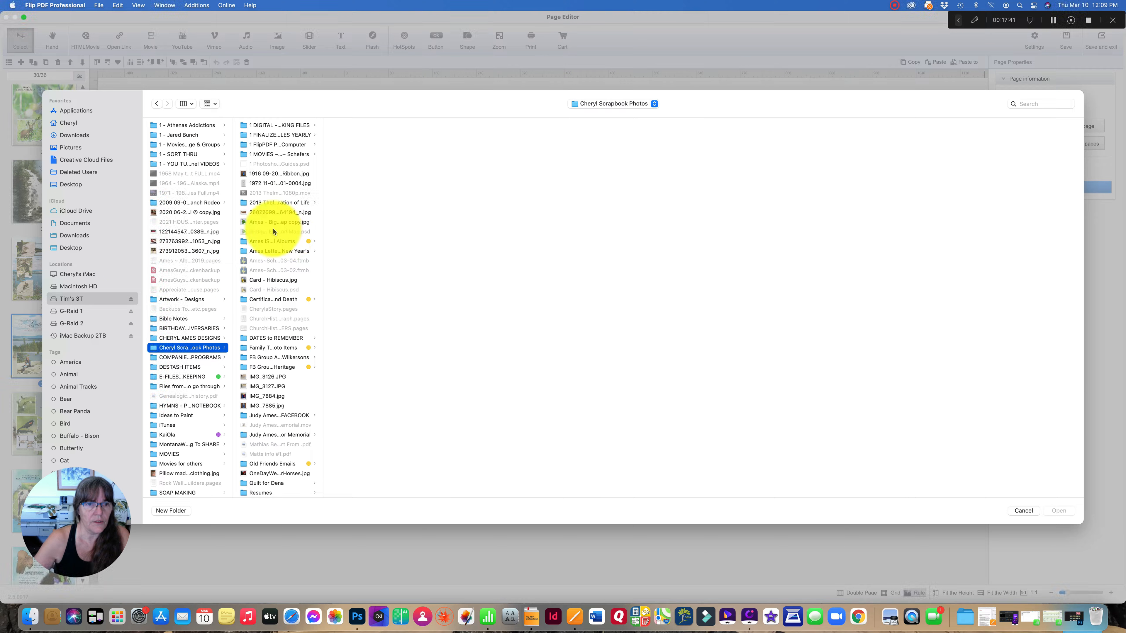
{"action": "left_click", "coordinate": [265, 134]}
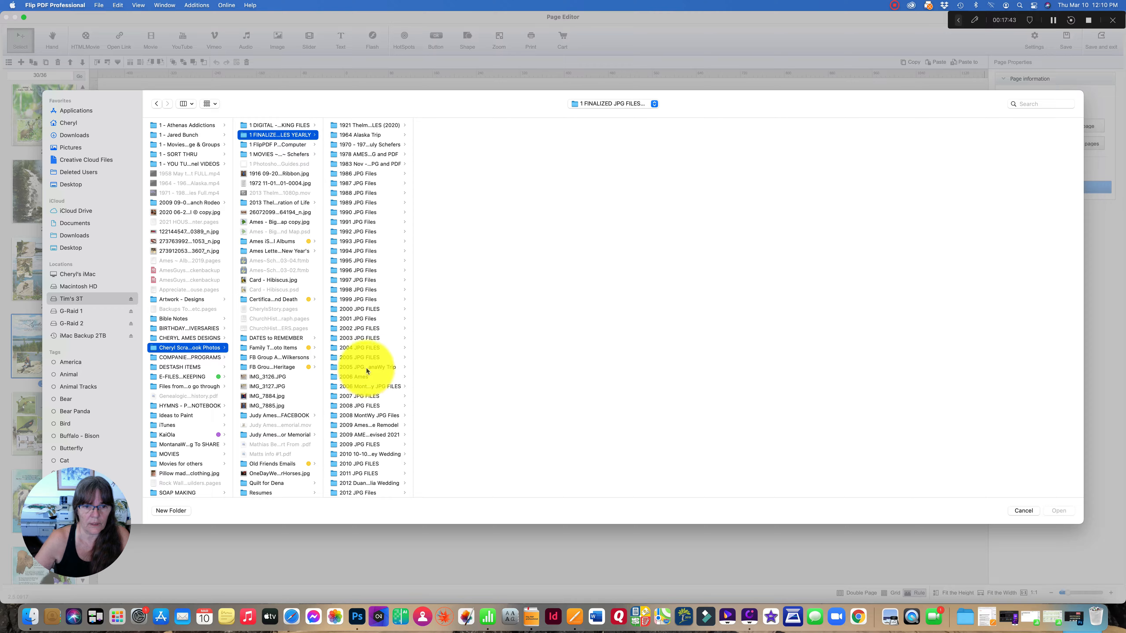
{"action": "left_click", "coordinate": [367, 367]}
{"action": "left_click_drag", "start_coordinate": [502, 366], "coordinate": [601, 366]}
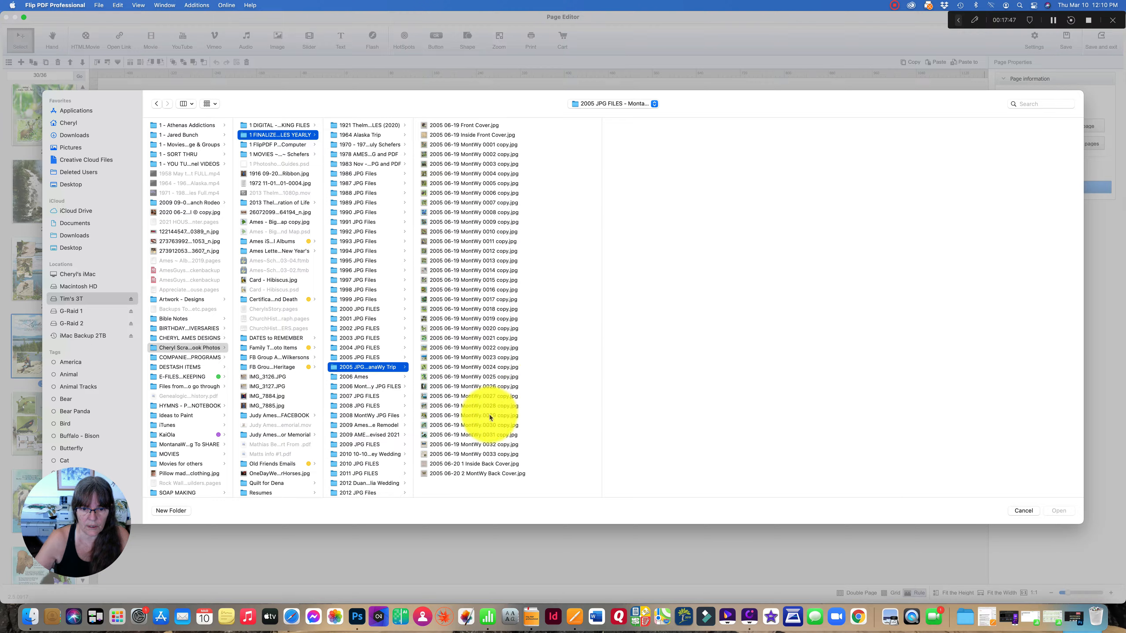
{"action": "left_click", "coordinate": [485, 415]}
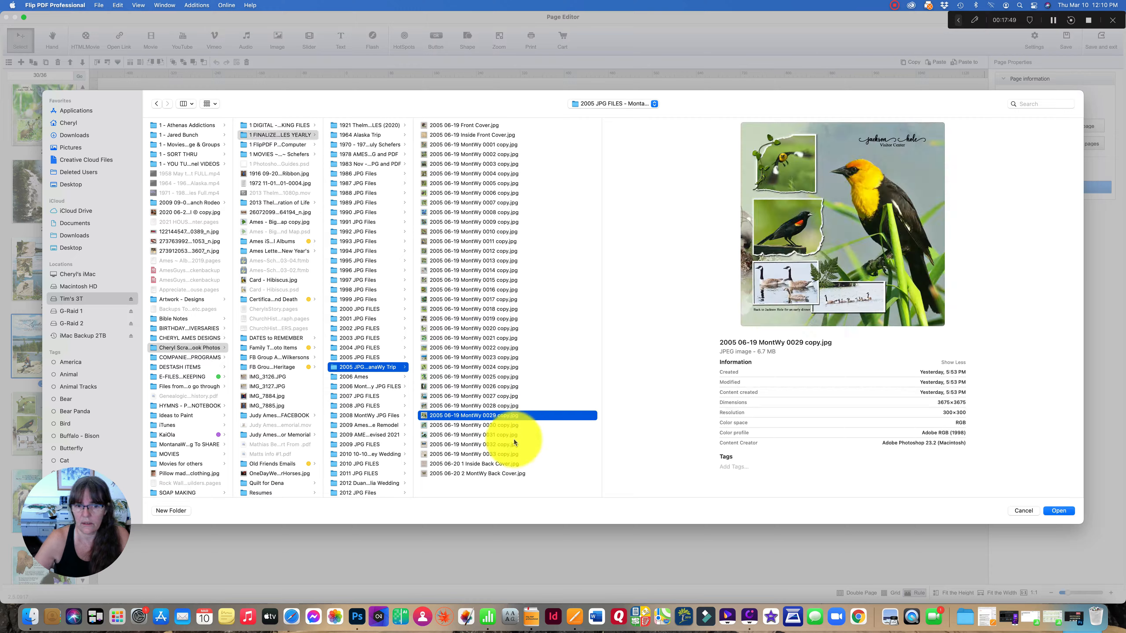
{"action": "left_click", "coordinate": [496, 407]}
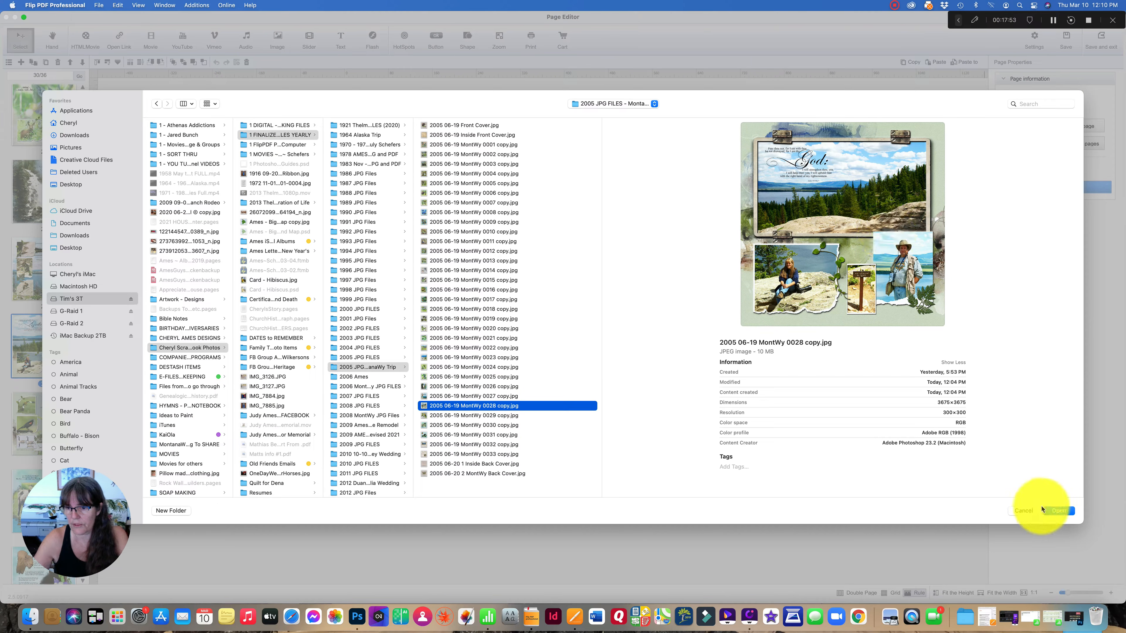
{"action": "left_click", "coordinate": [1058, 511]}
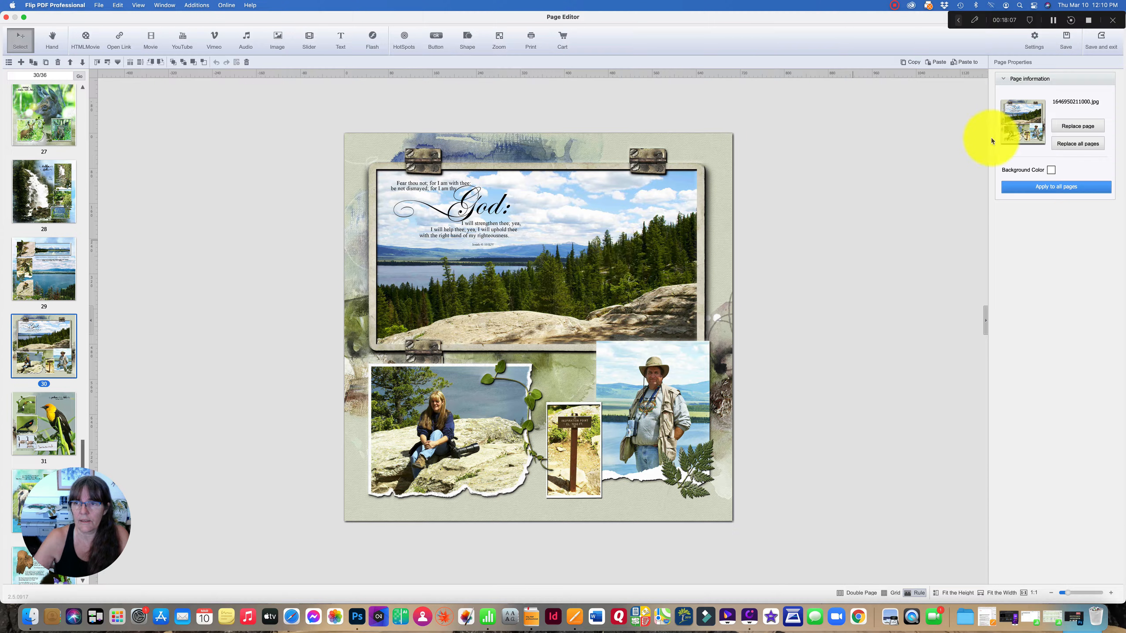
- Save the page replacements and exit the page editor to the flipbook preview
{"action": "left_click", "coordinate": [1066, 41]}
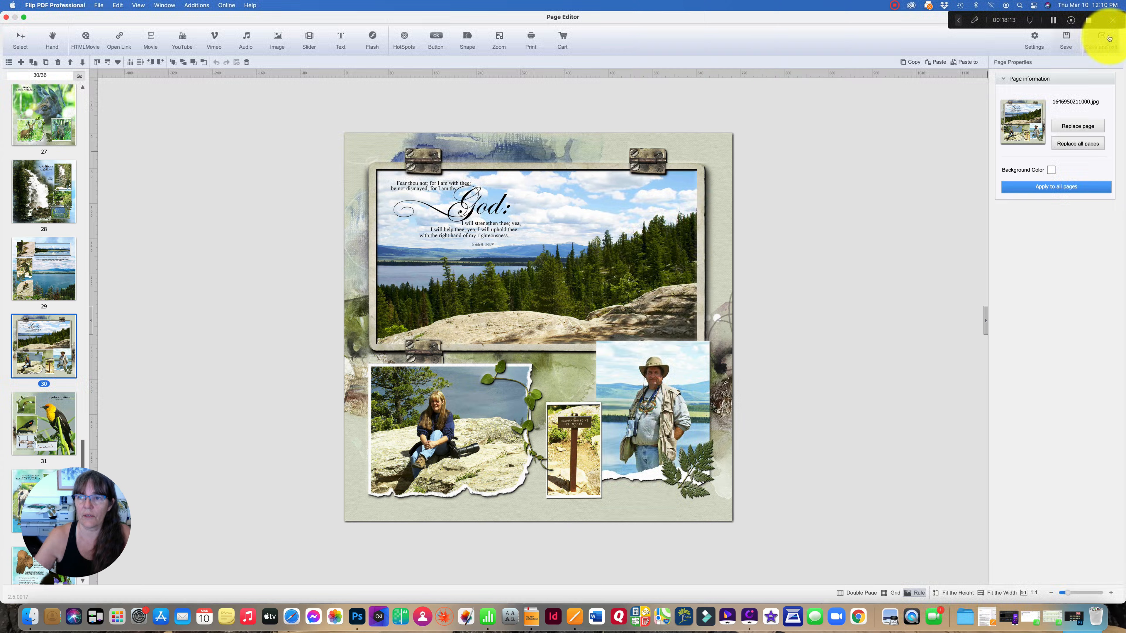
{"action": "left_click", "coordinate": [1102, 41]}
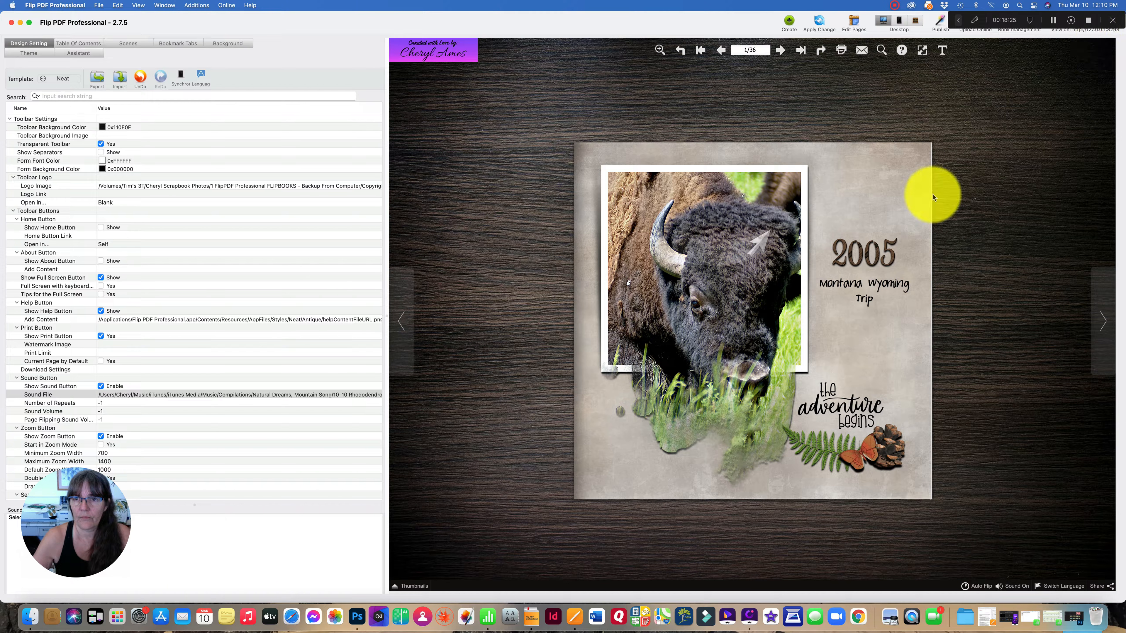
- Page through the flipbook preview from the cover to the Moose Falls spread to check the page order
{"action": "left_click", "coordinate": [1103, 322]}
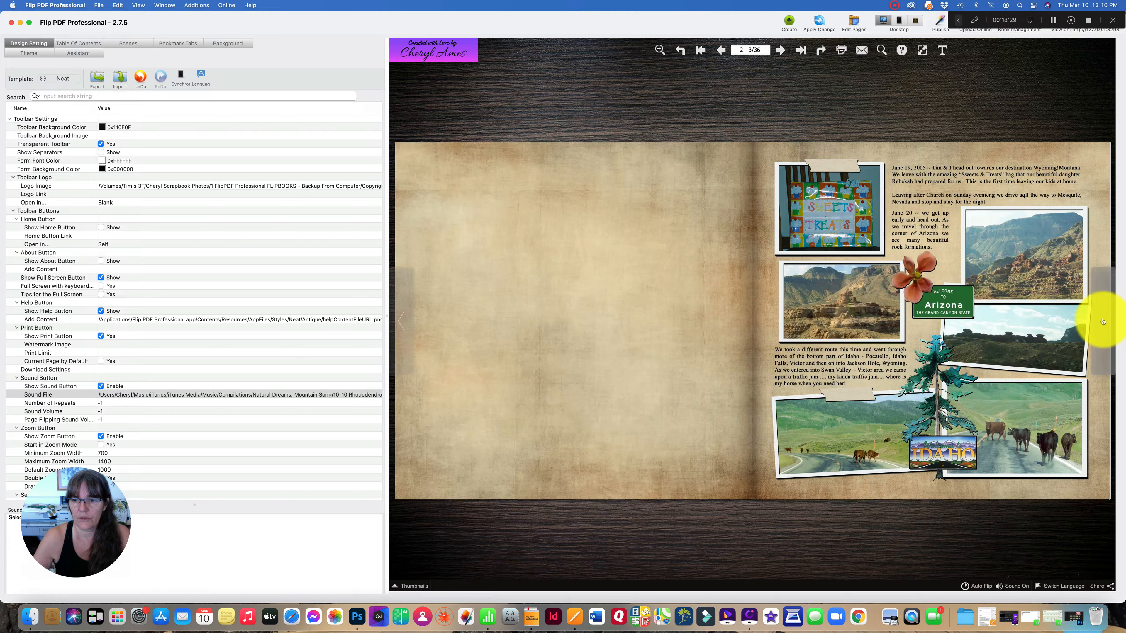
{"action": "left_click", "coordinate": [1103, 321]}
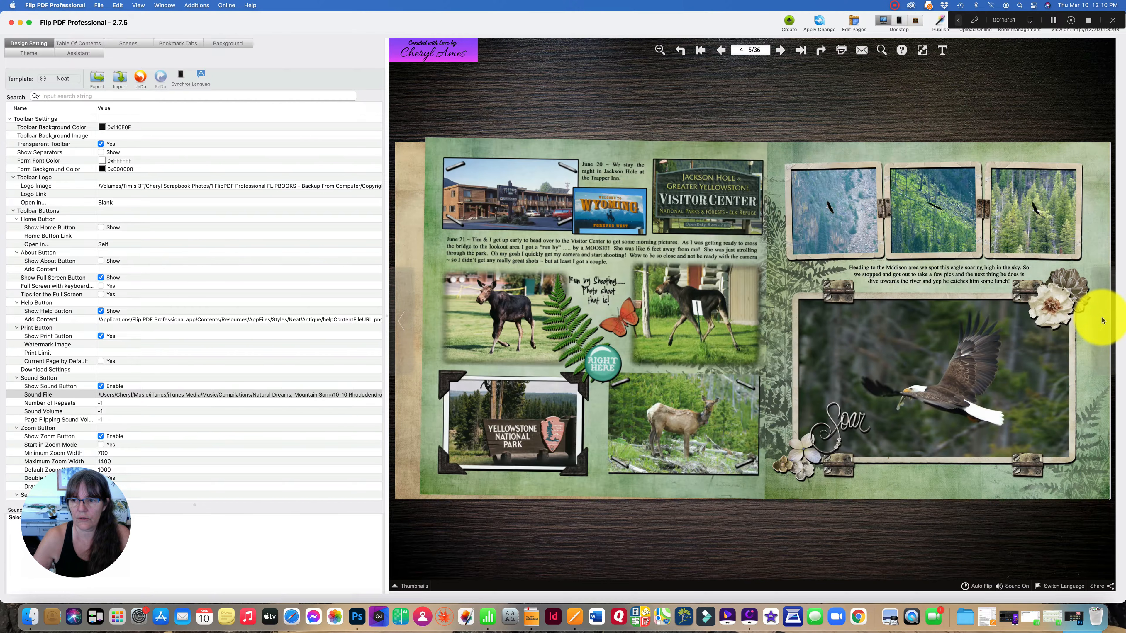
{"action": "left_click", "coordinate": [1102, 320]}
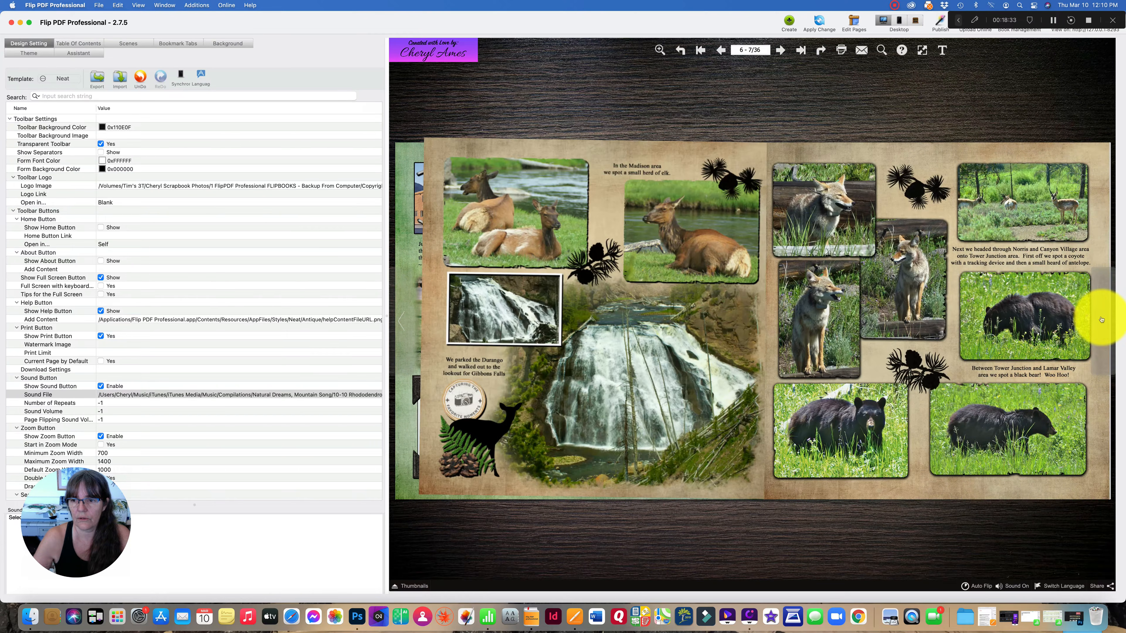
{"action": "left_click", "coordinate": [1101, 320]}
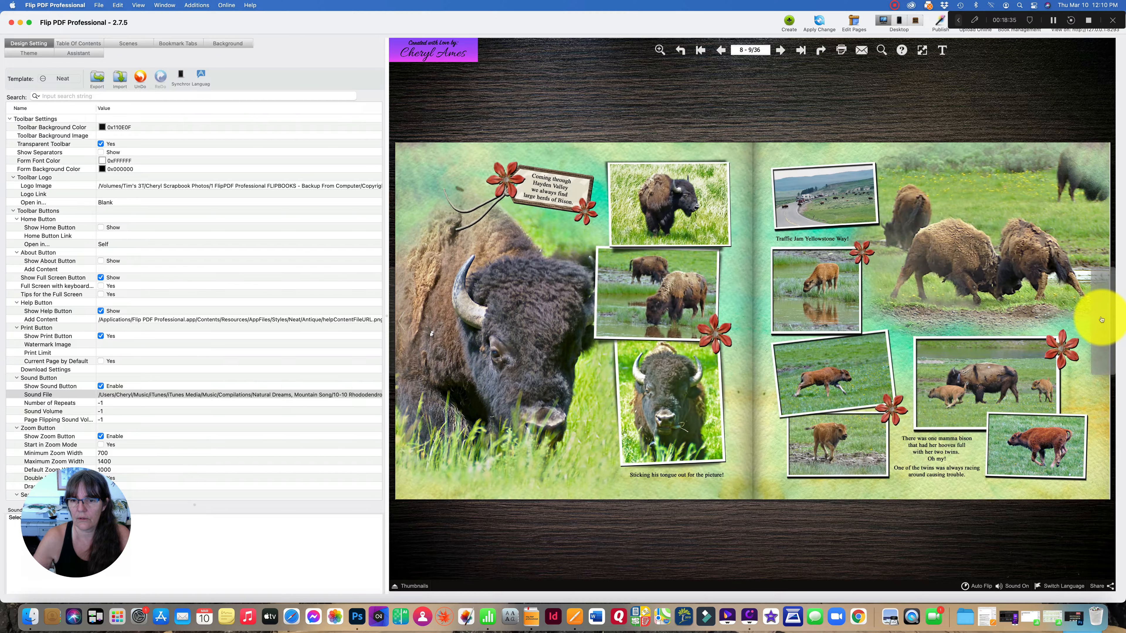
{"action": "left_click", "coordinate": [1101, 320]}
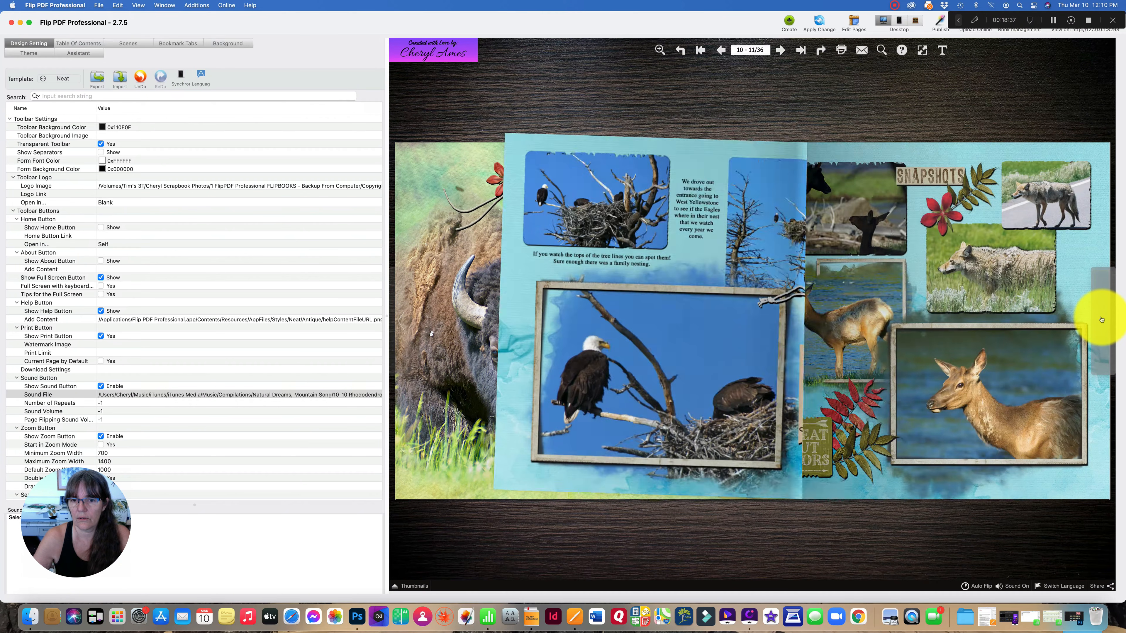
{"action": "left_click", "coordinate": [1102, 319]}
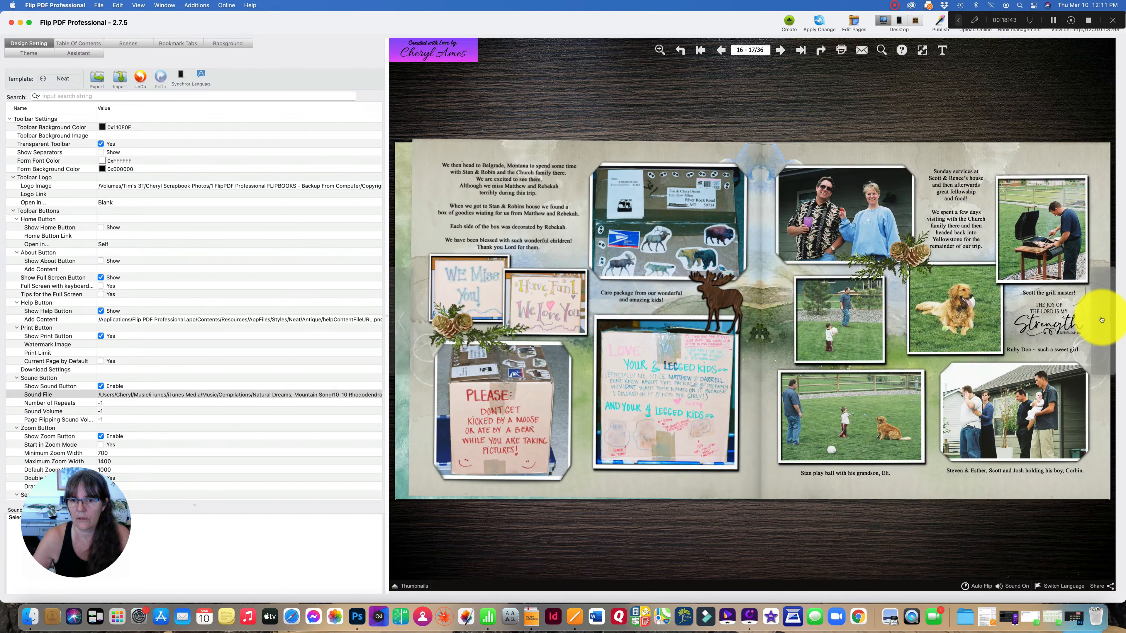
{"action": "left_click", "coordinate": [1102, 317]}
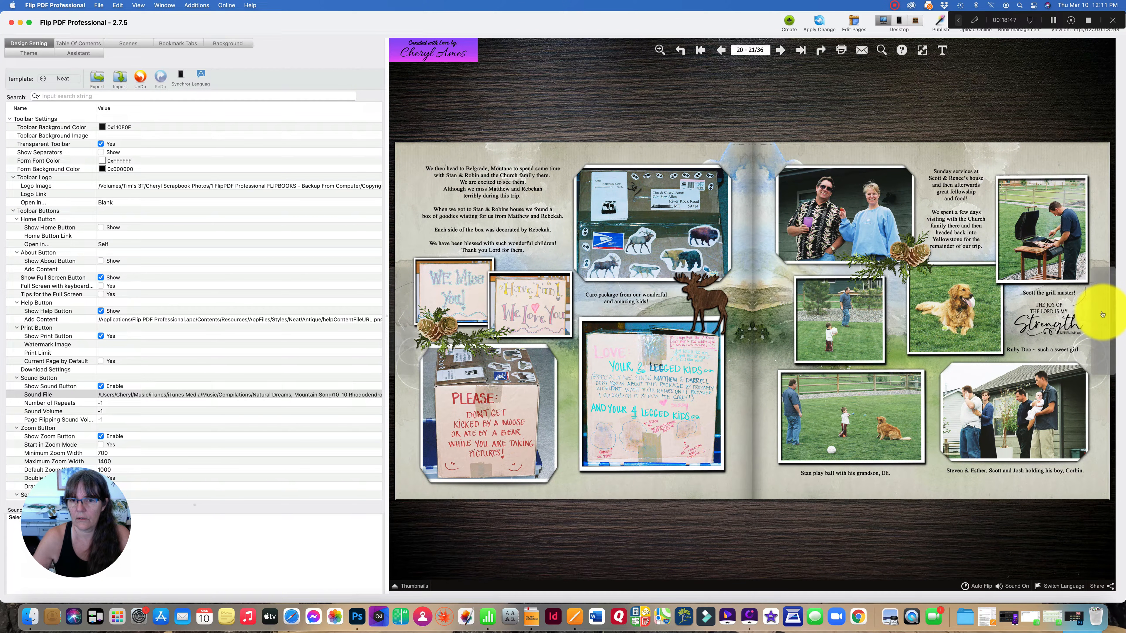
{"action": "left_click", "coordinate": [1096, 339]}
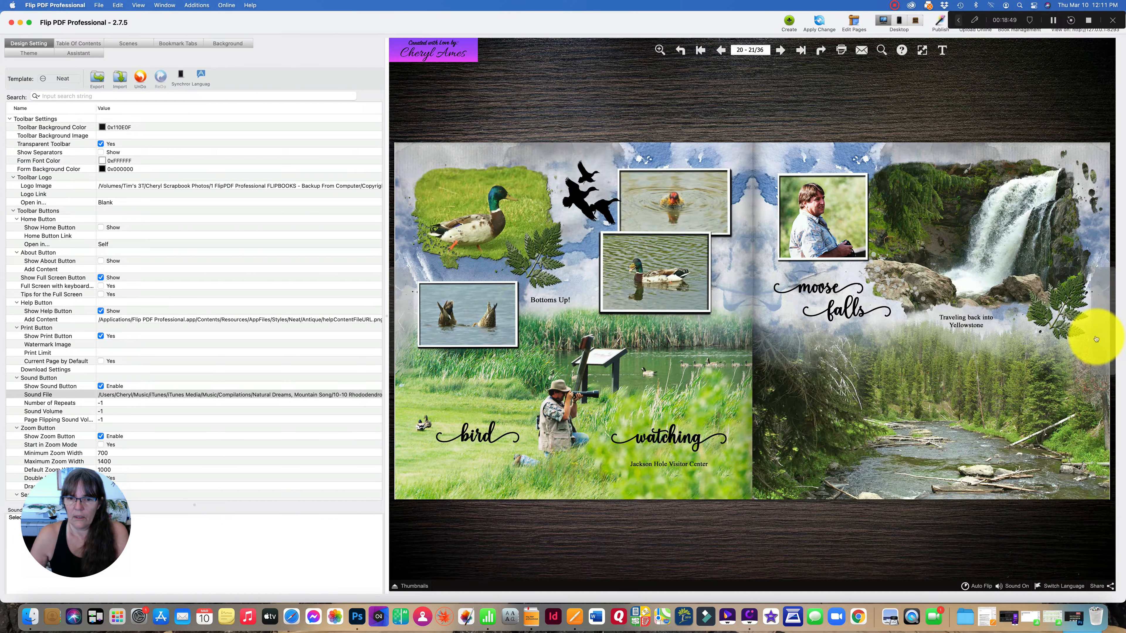
- Apply the changes to the flipbook and check its spreads from the cover through pages 20-21
{"action": "left_click", "coordinate": [821, 22]}
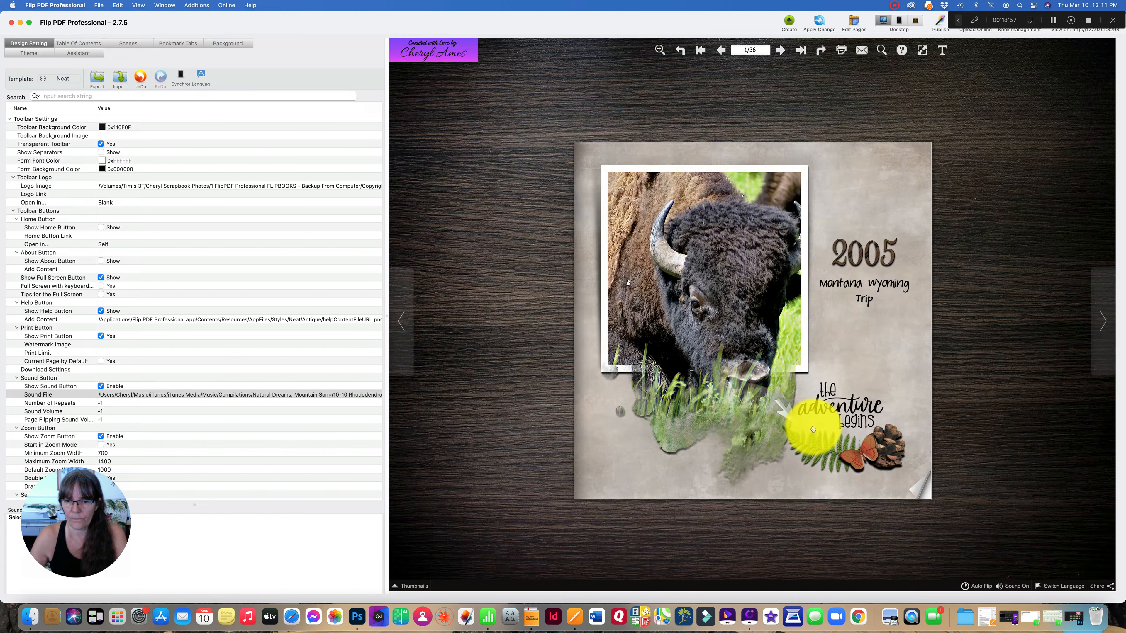
{"action": "left_click", "coordinate": [1103, 320]}
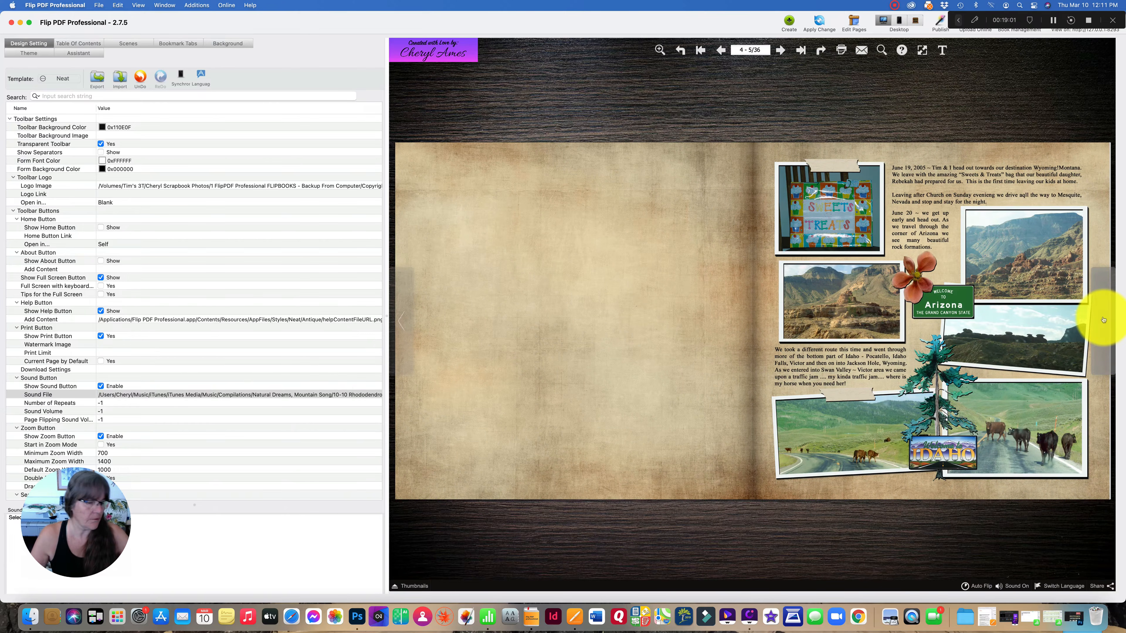
{"action": "left_click", "coordinate": [1103, 320]}
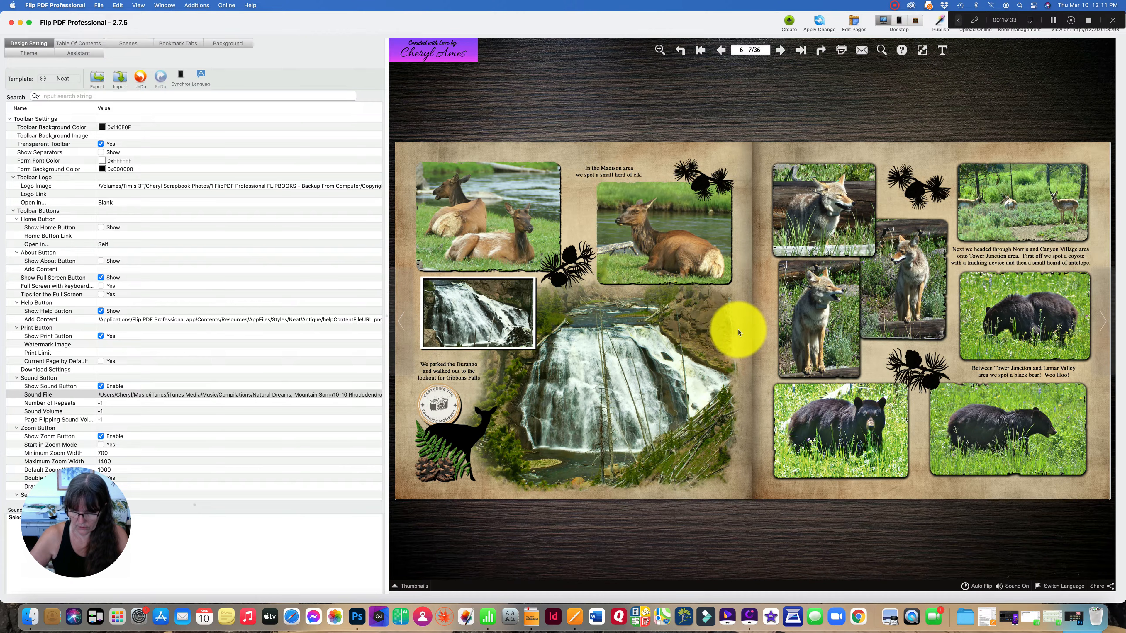
{"action": "left_click", "coordinate": [888, 324]}
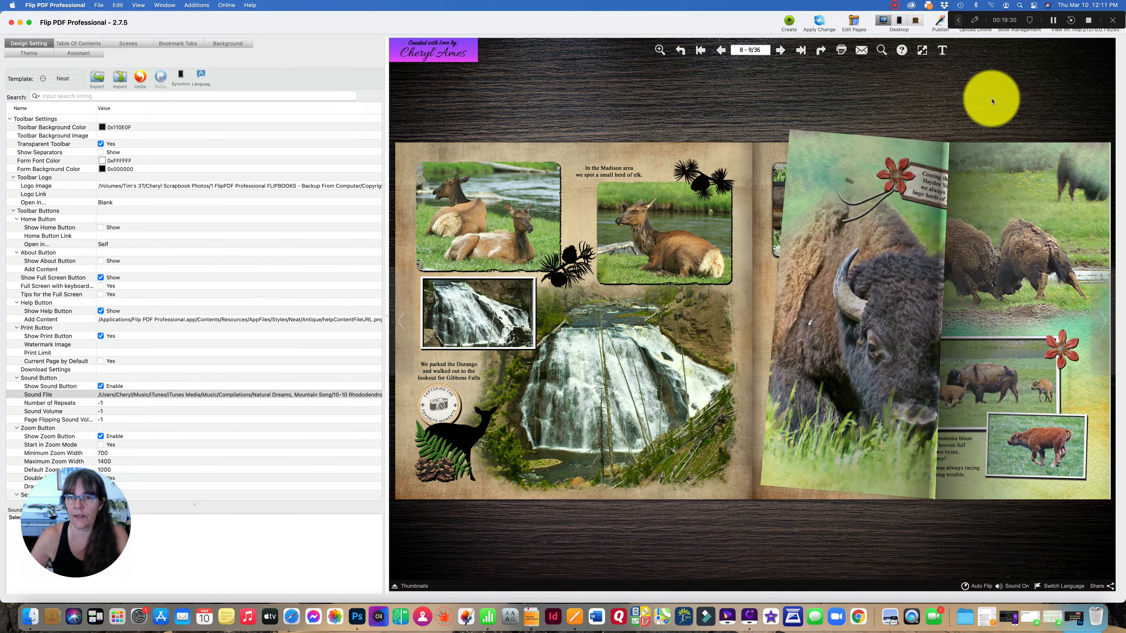
{"action": "left_click", "coordinate": [1087, 320]}
{"action": "left_click", "coordinate": [1091, 318]}
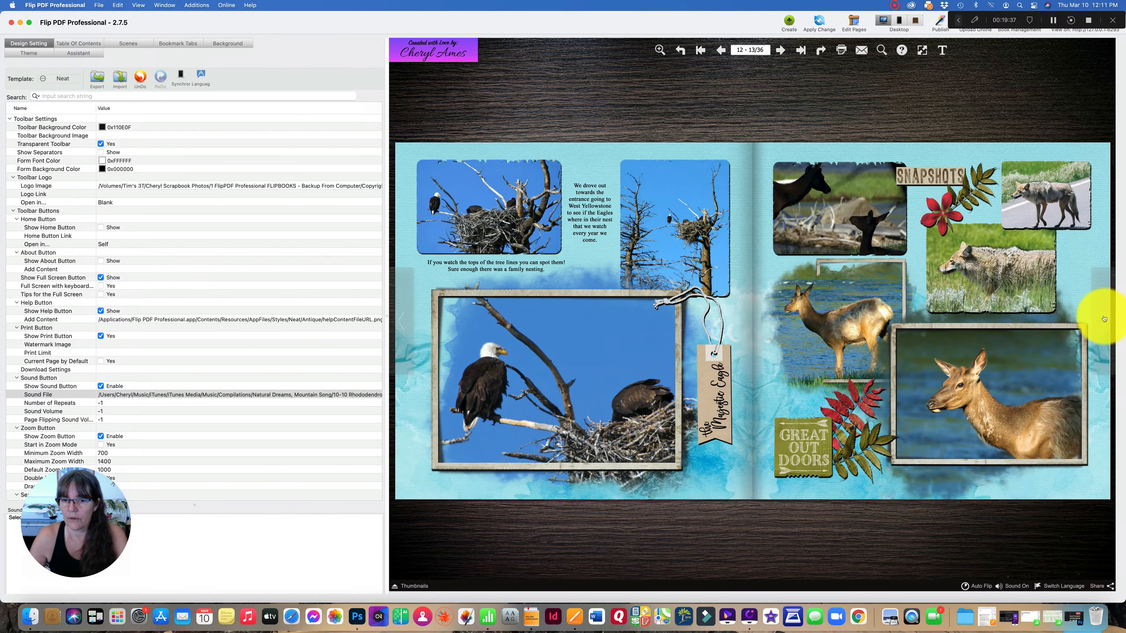
{"action": "left_click", "coordinate": [1104, 318]}
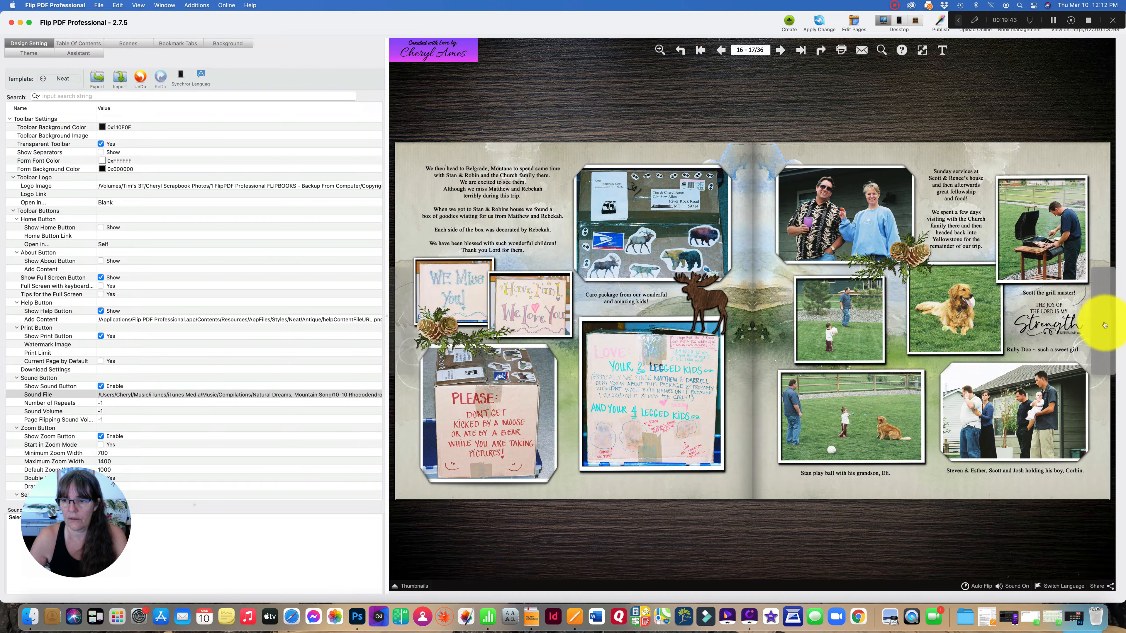
{"action": "left_click", "coordinate": [1103, 320]}
{"action": "left_click", "coordinate": [1103, 324]}
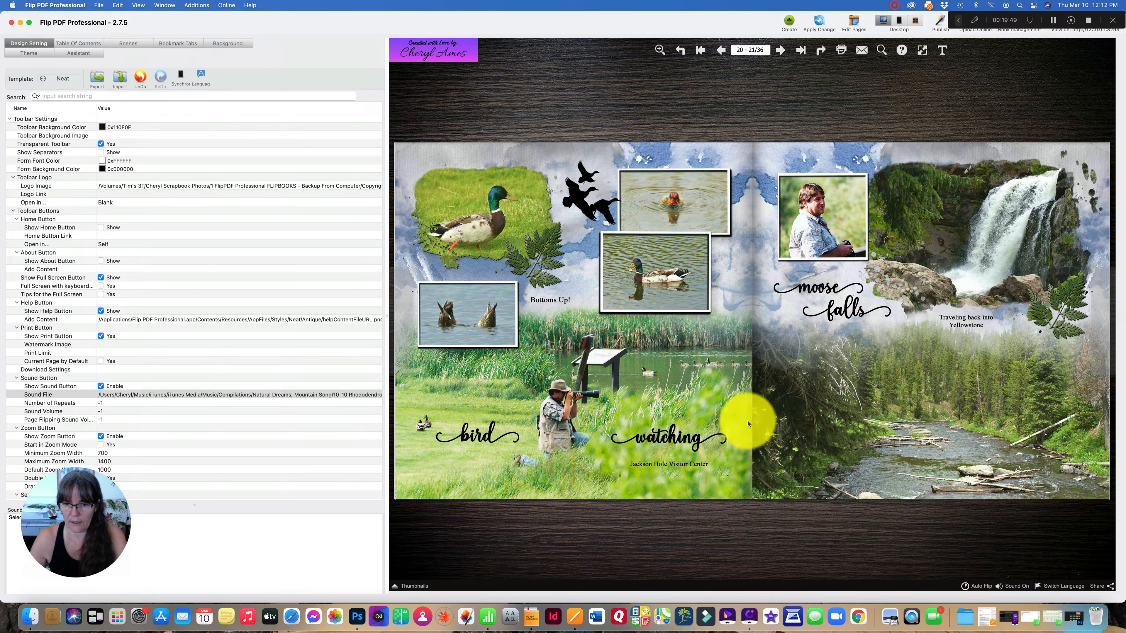
- Review the flipbook spreads from pages 18-19 through pages 34-35, including the replaced Jenny Lake, Hidden Falls and Bible verse pages
{"action": "left_click", "coordinate": [403, 326]}
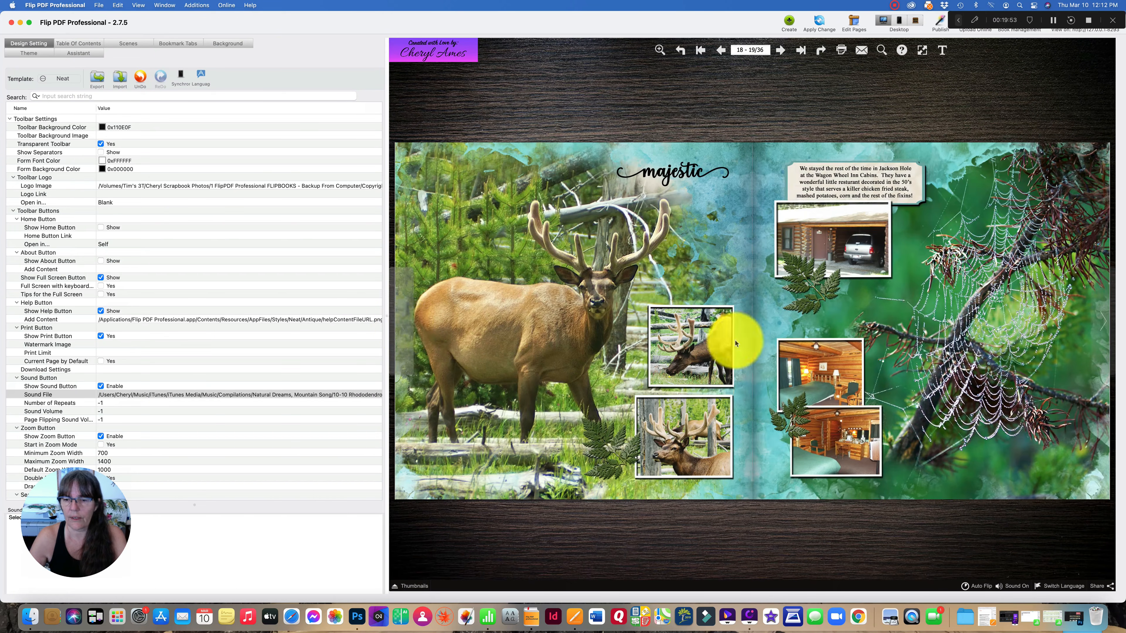
{"action": "left_click", "coordinate": [1090, 321]}
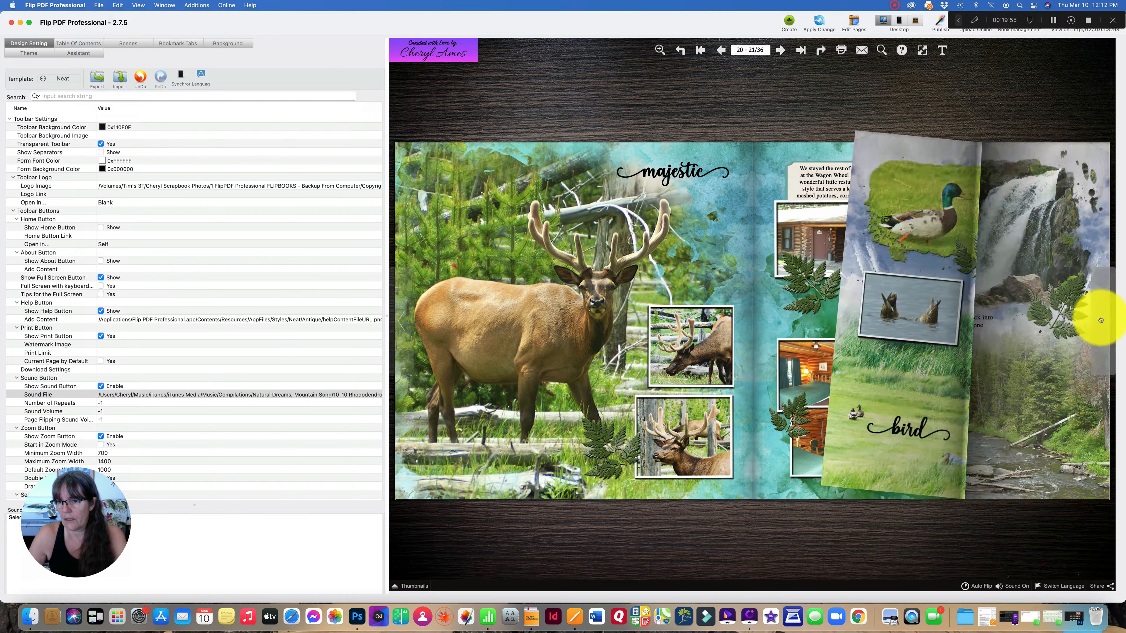
{"action": "left_click", "coordinate": [1101, 321]}
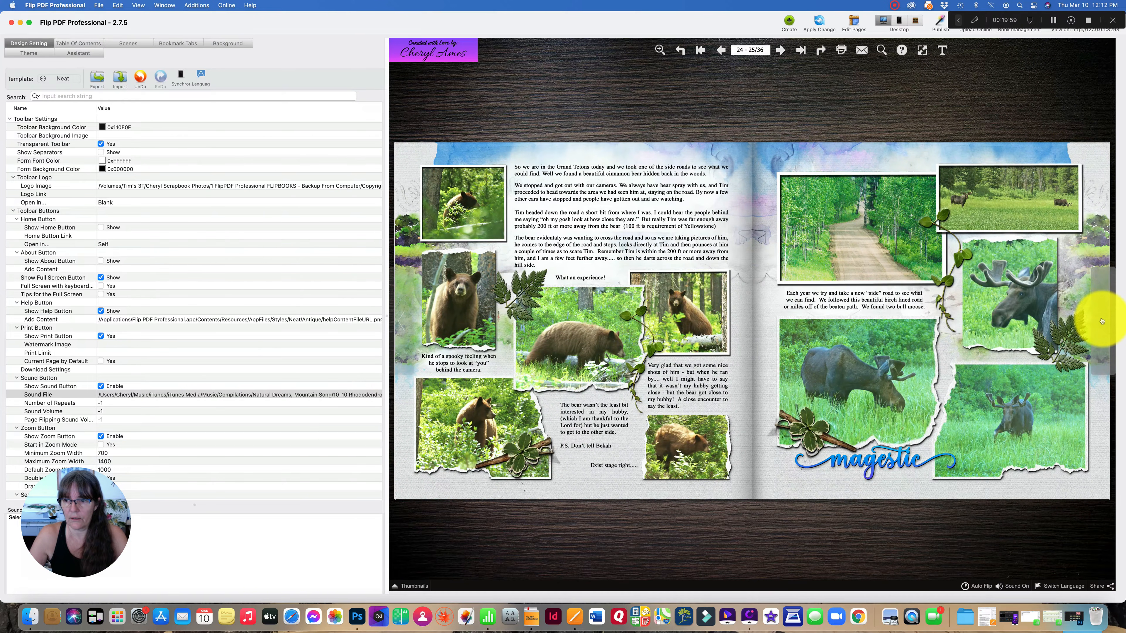
{"action": "left_click", "coordinate": [1102, 321]}
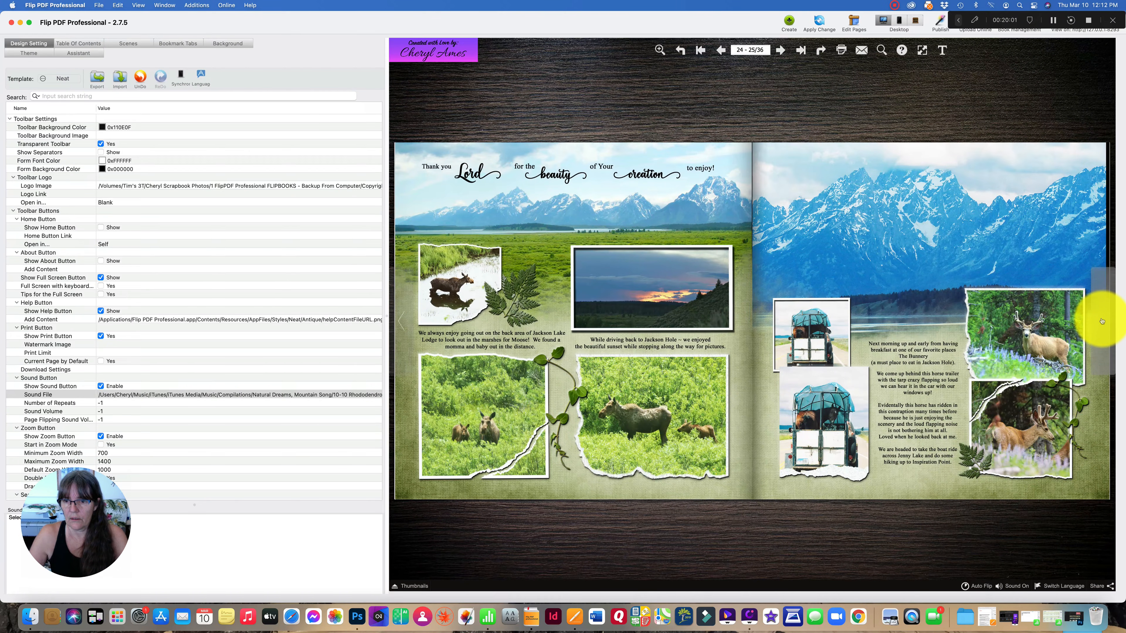
{"action": "double_click", "coordinate": [1100, 325]}
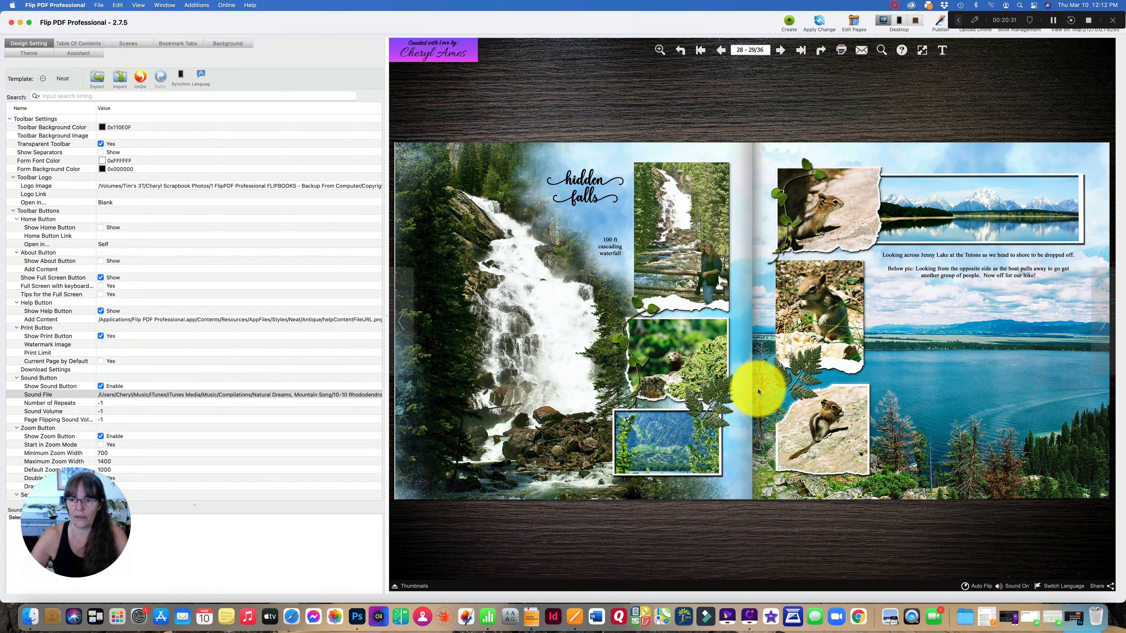
{"action": "left_click", "coordinate": [1100, 321]}
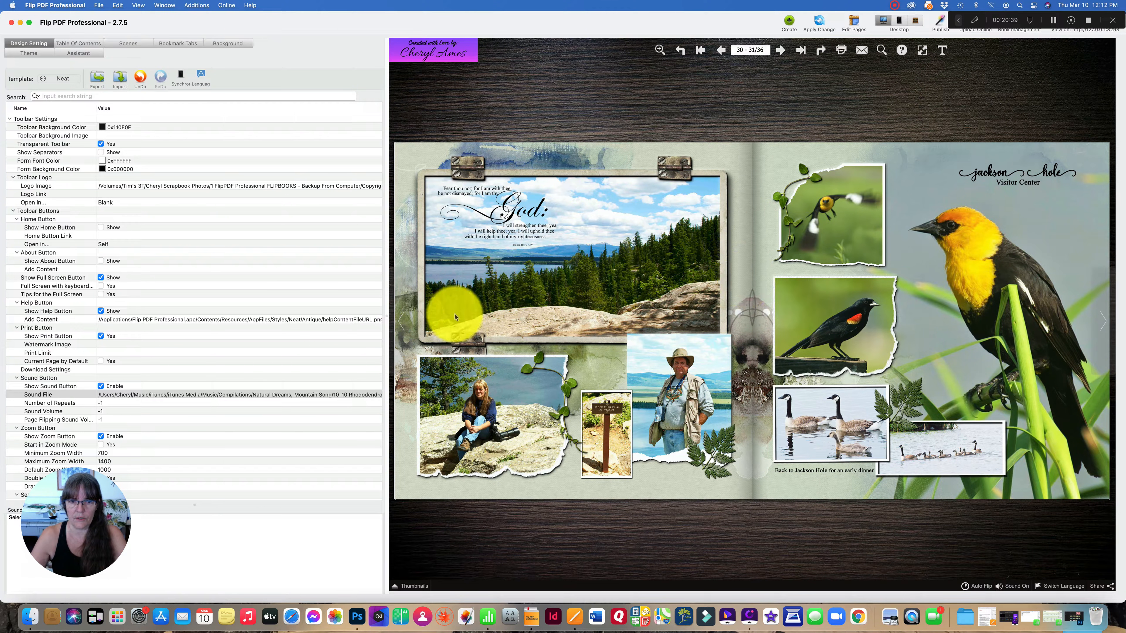
{"action": "left_click", "coordinate": [1102, 326]}
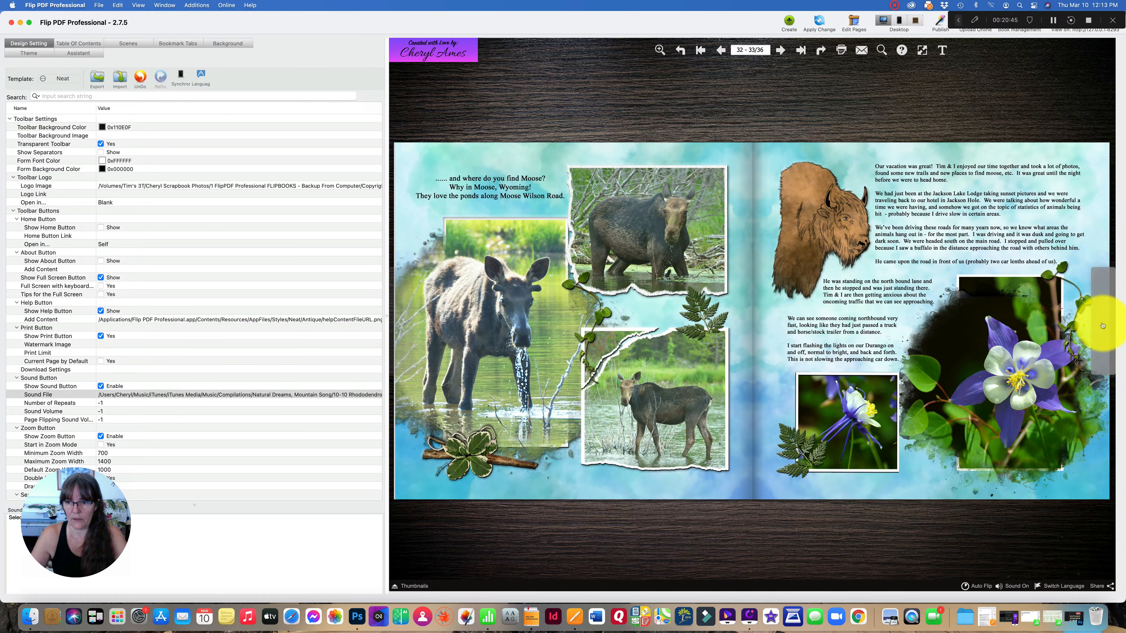
{"action": "left_click", "coordinate": [1102, 326]}
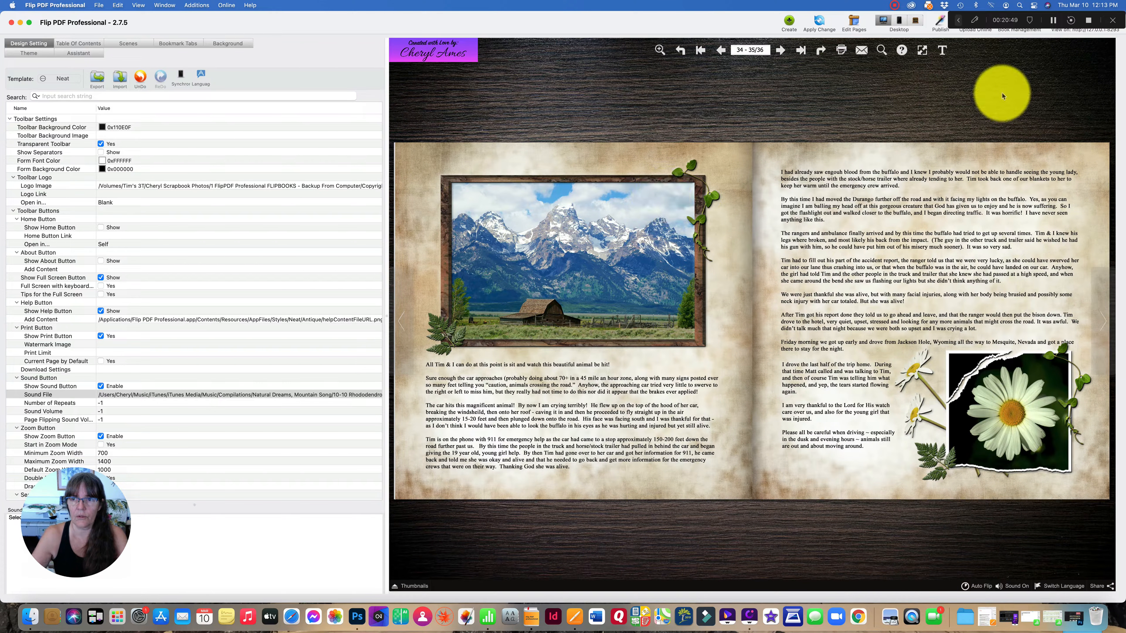
{"action": "left_click", "coordinate": [1053, 21]}
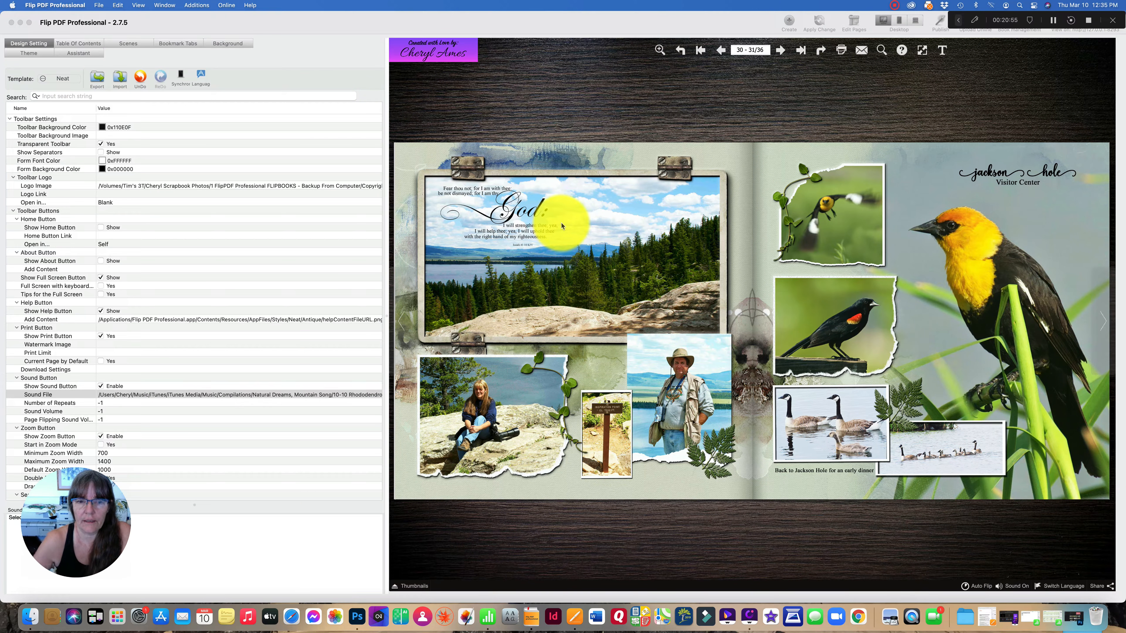
- Check the spreads backward from pages 30-31 to pages 22-23 and return to the flipbook's cover
{"action": "left_click", "coordinate": [401, 323]}
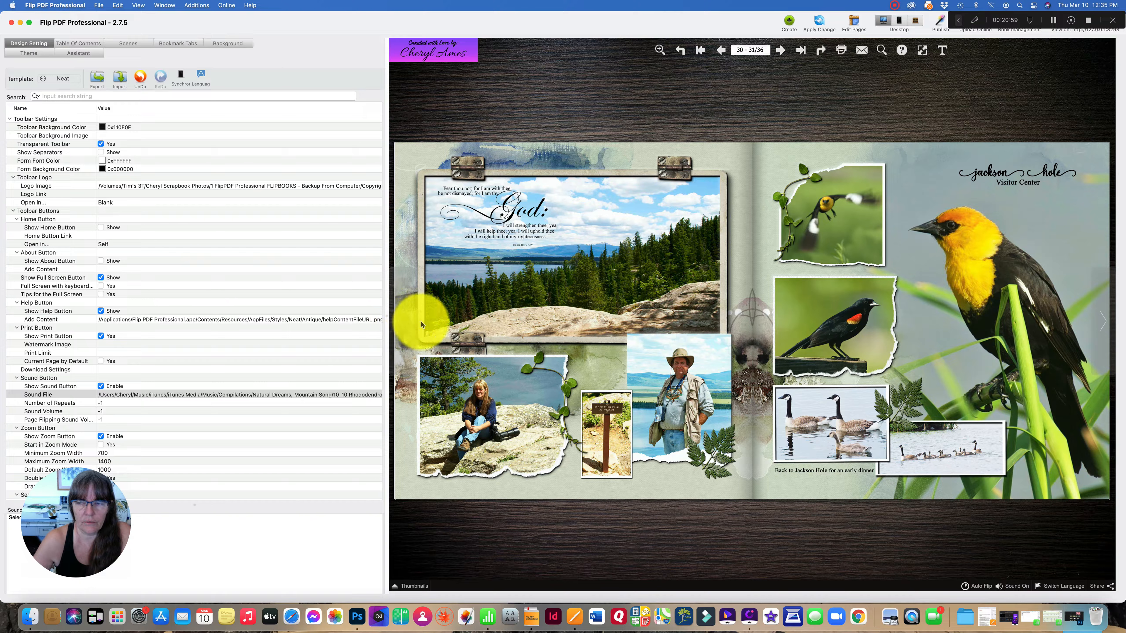
{"action": "left_click", "coordinate": [401, 326]}
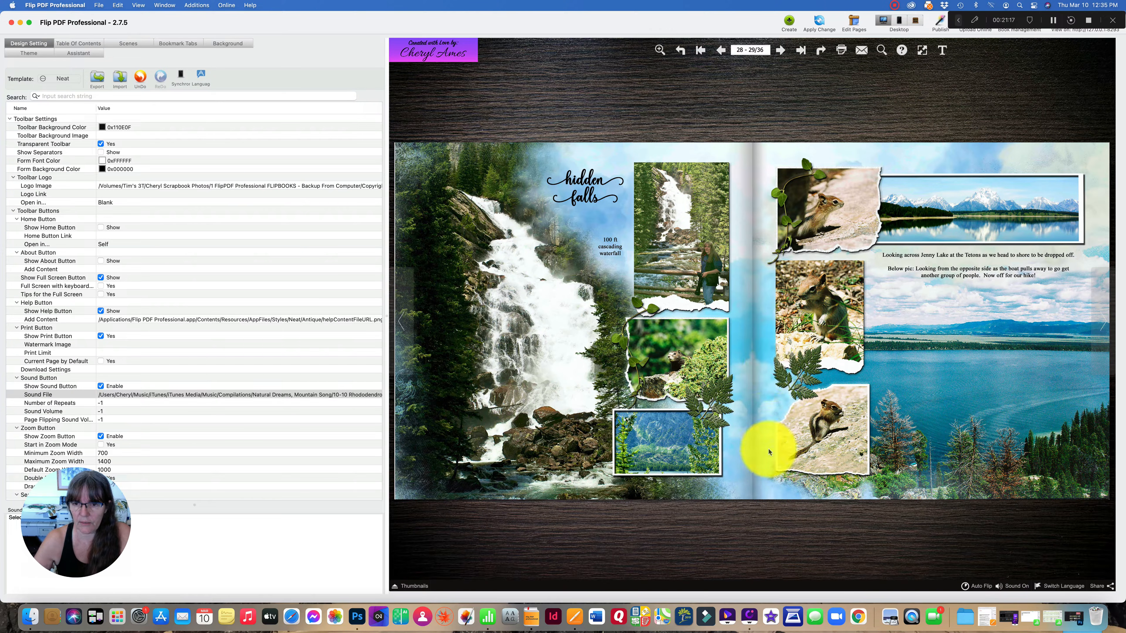
{"action": "left_click", "coordinate": [402, 324]}
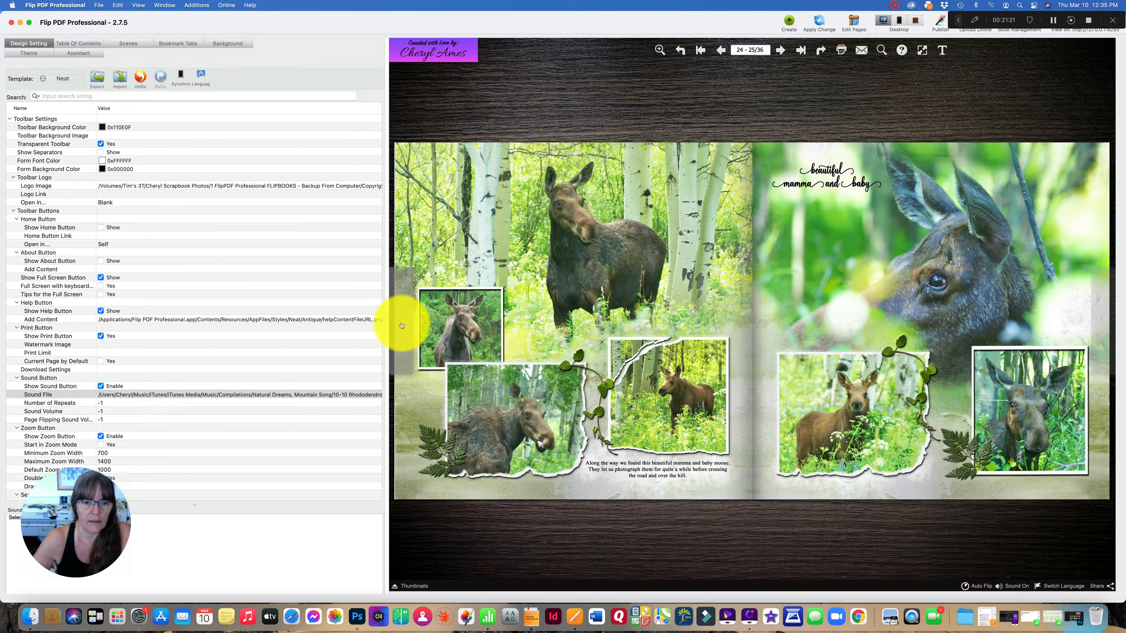
{"action": "left_click", "coordinate": [402, 326]}
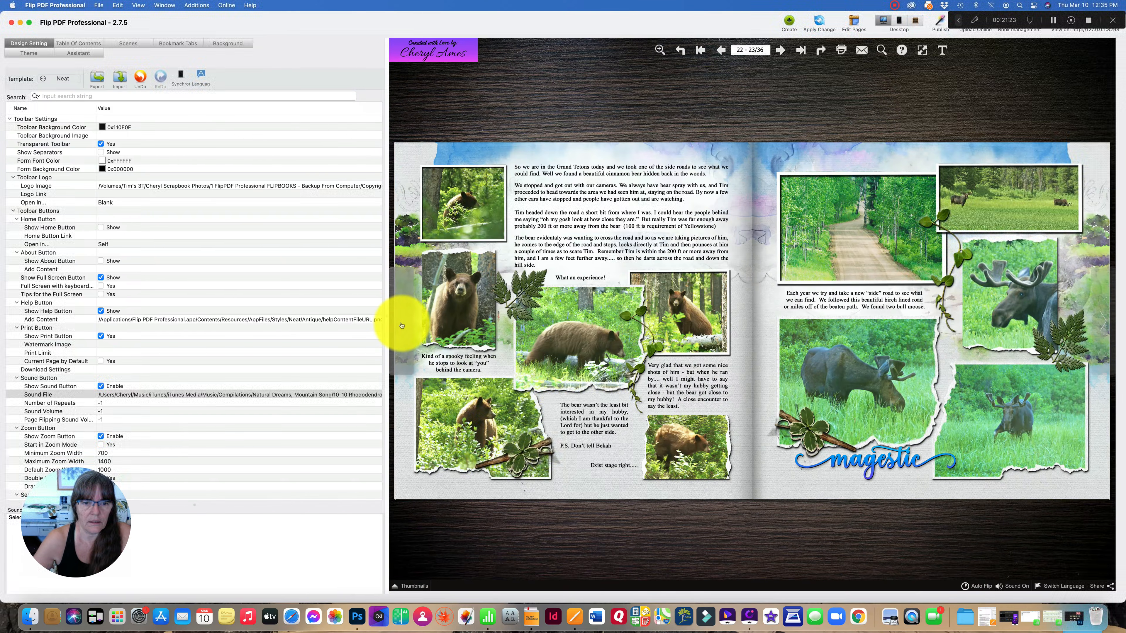
{"action": "left_click", "coordinate": [702, 50]}
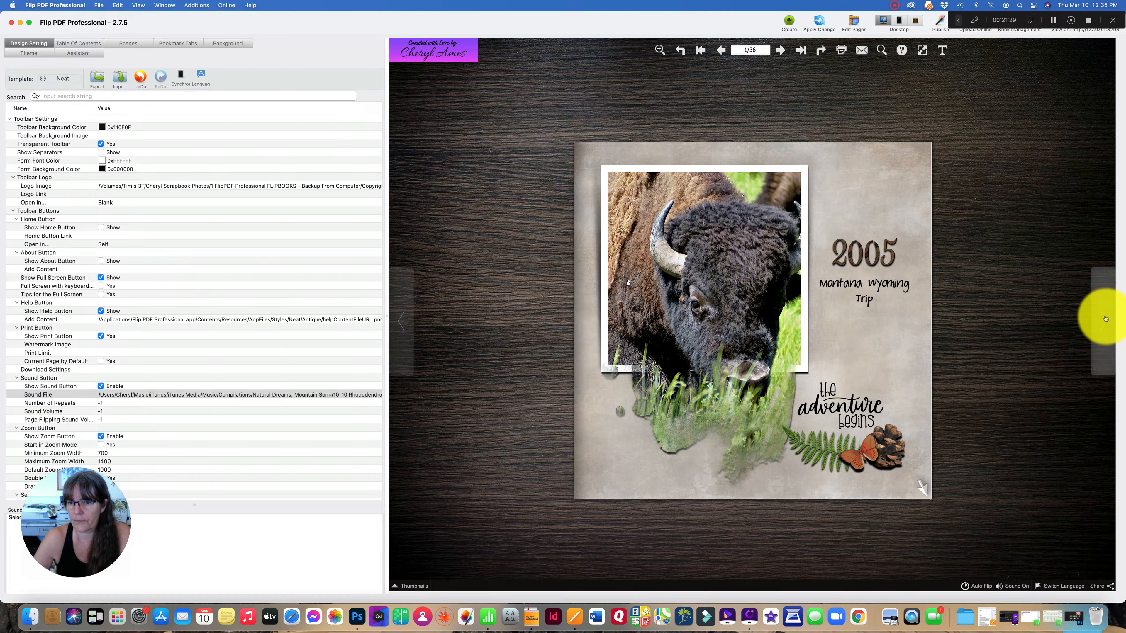
- Examine the opening spreads from the cover up to pages 8-9 and go back to the Gibbons Falls spread
{"action": "left_click", "coordinate": [1107, 318]}
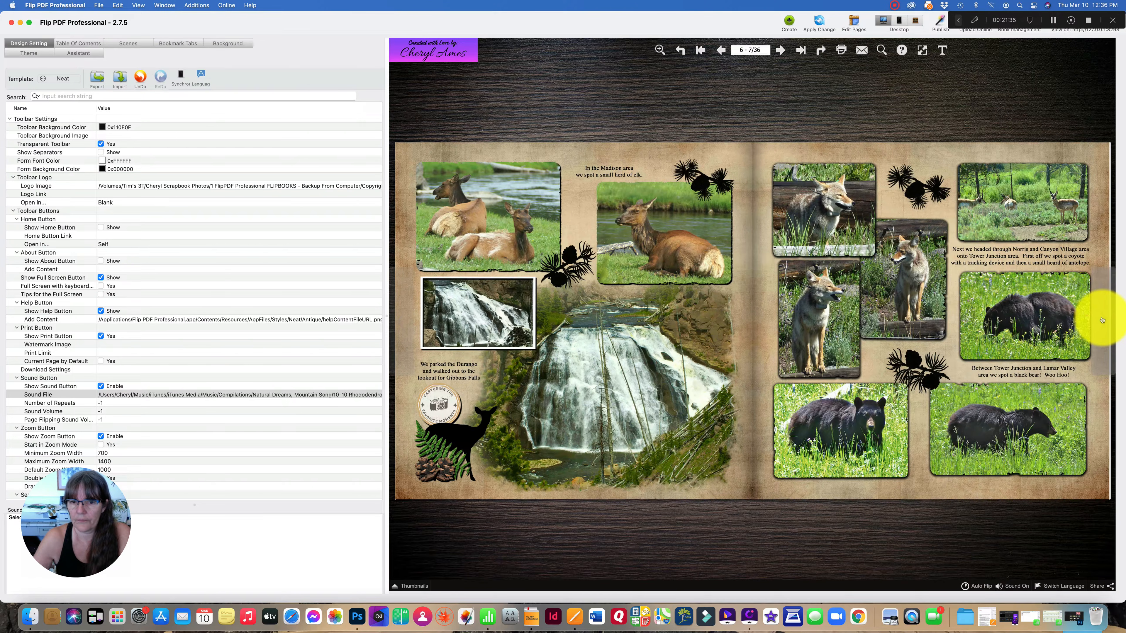
{"action": "left_click", "coordinate": [1102, 320]}
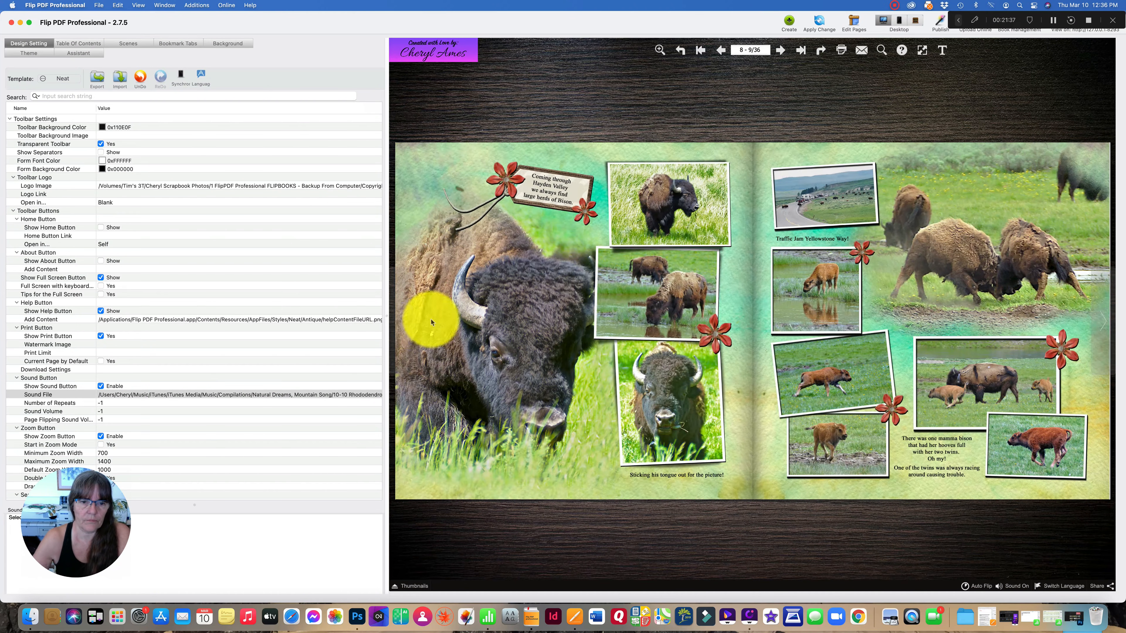
{"action": "left_click", "coordinate": [402, 318]}
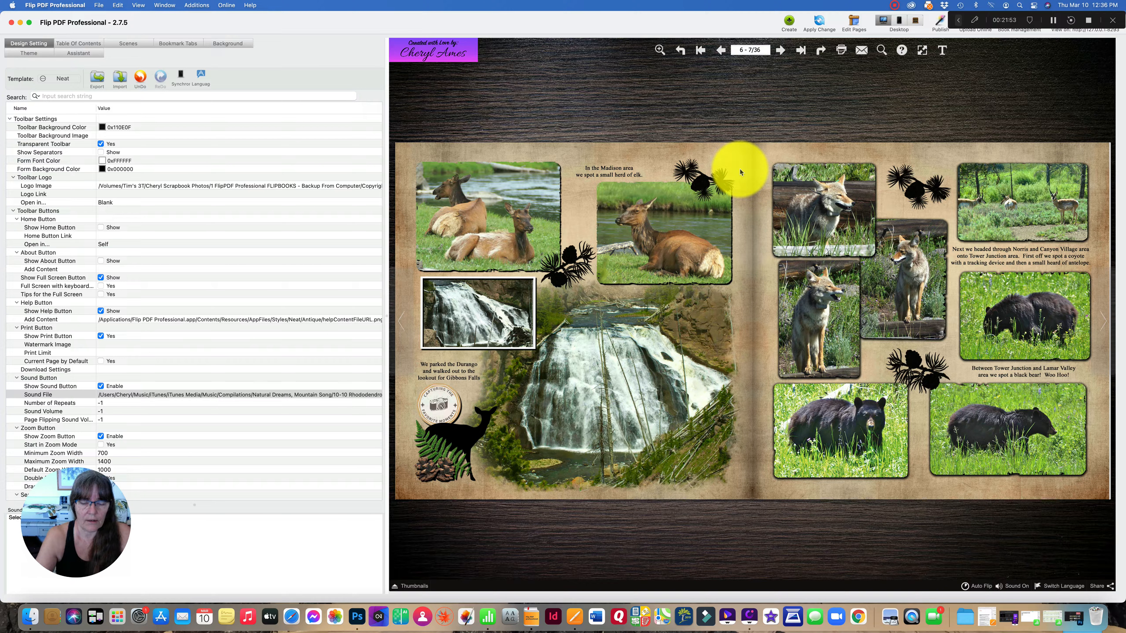
- Switch to Finder and look through the 1 DIGITAL - SCRAPBOOKING FILES and 1 FINALIZED JPG FILES YEARLY folders on the external 3T drive
{"action": "mouse_move", "coordinate": [0, 632]}
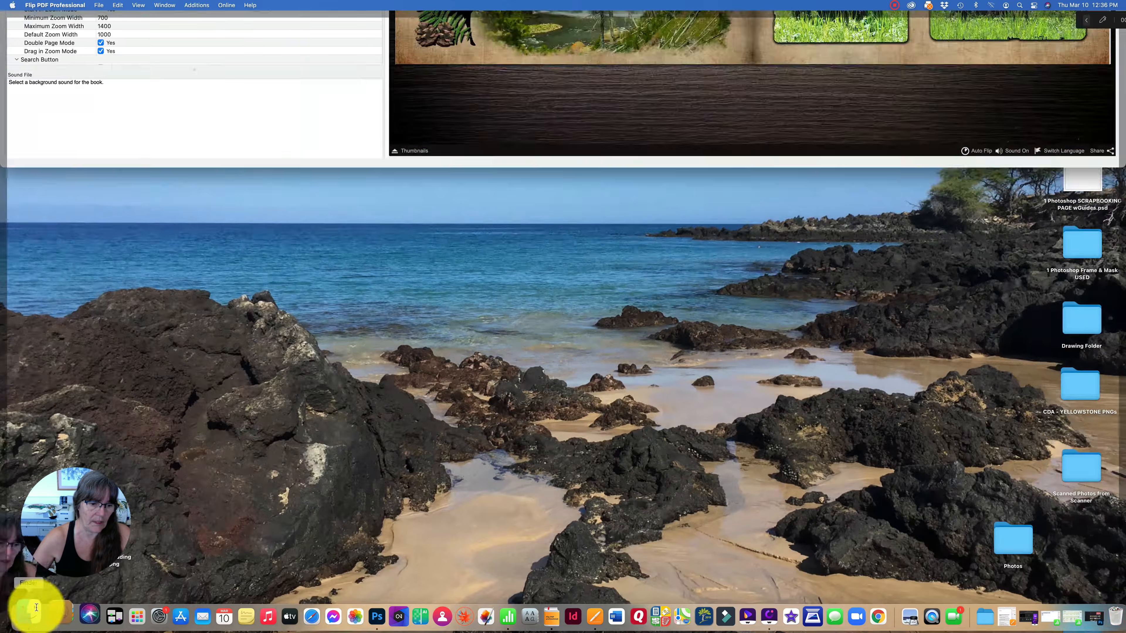
{"action": "left_click", "coordinate": [37, 609]}
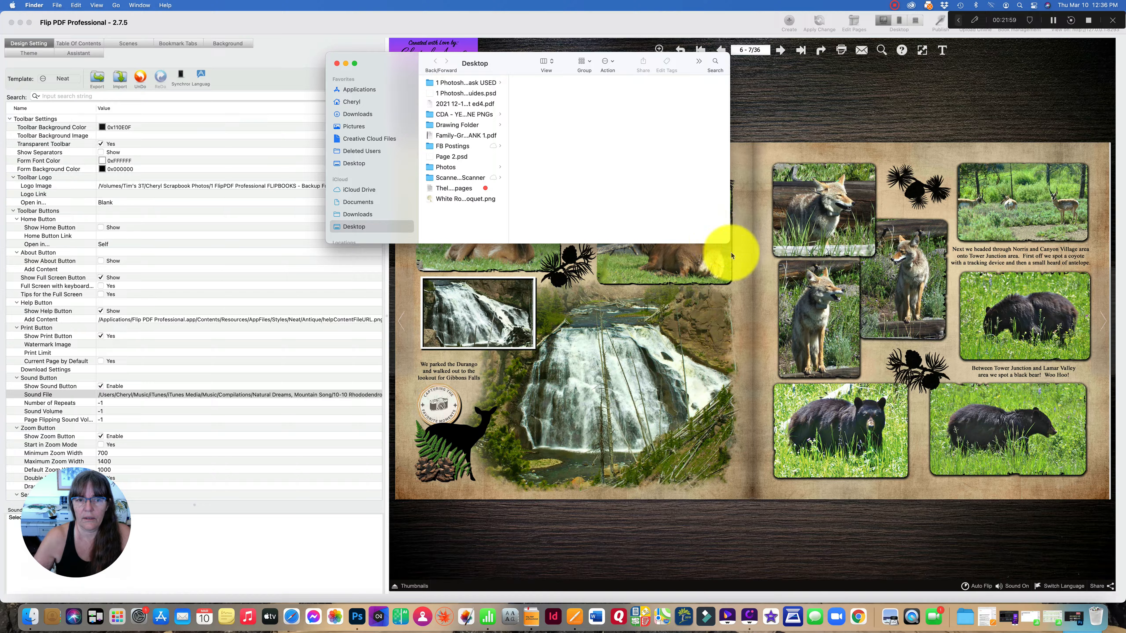
{"action": "left_click_drag", "start_coordinate": [725, 237], "coordinate": [880, 452]}
{"action": "left_click", "coordinate": [353, 278]}
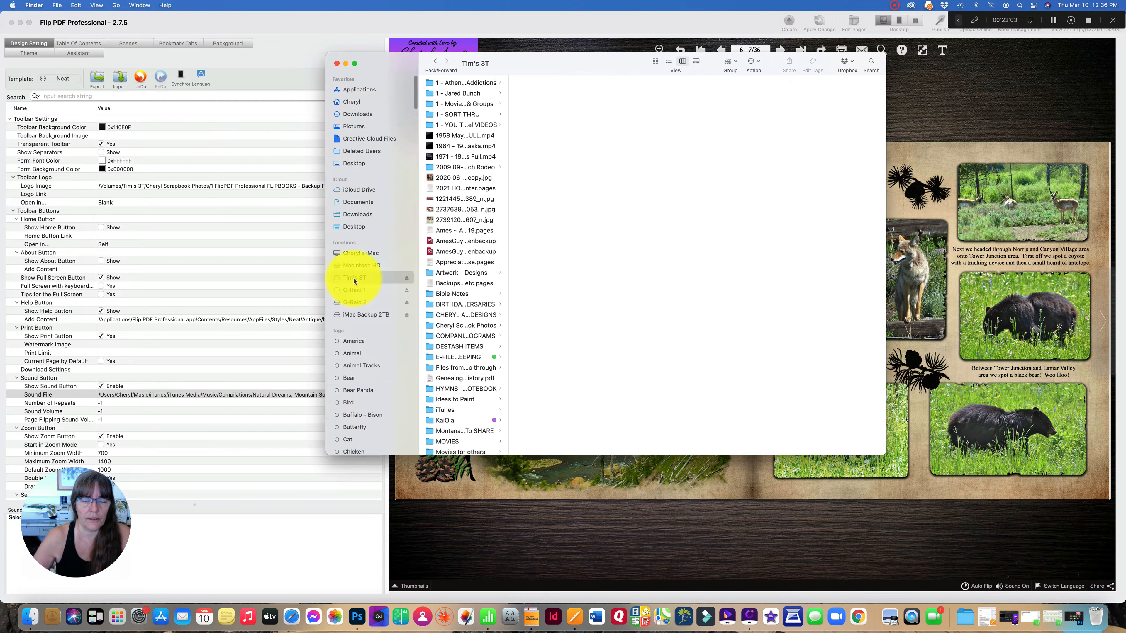
{"action": "left_click", "coordinate": [456, 325]}
{"action": "left_click", "coordinate": [561, 82]}
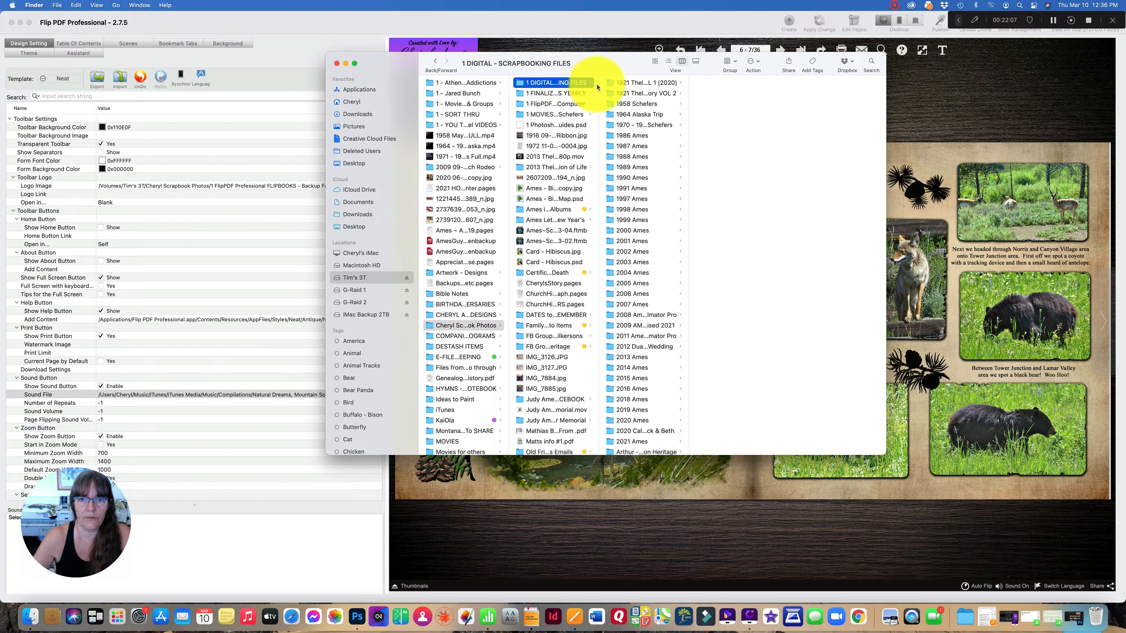
{"action": "left_click_drag", "start_coordinate": [597, 83], "coordinate": [710, 85]}
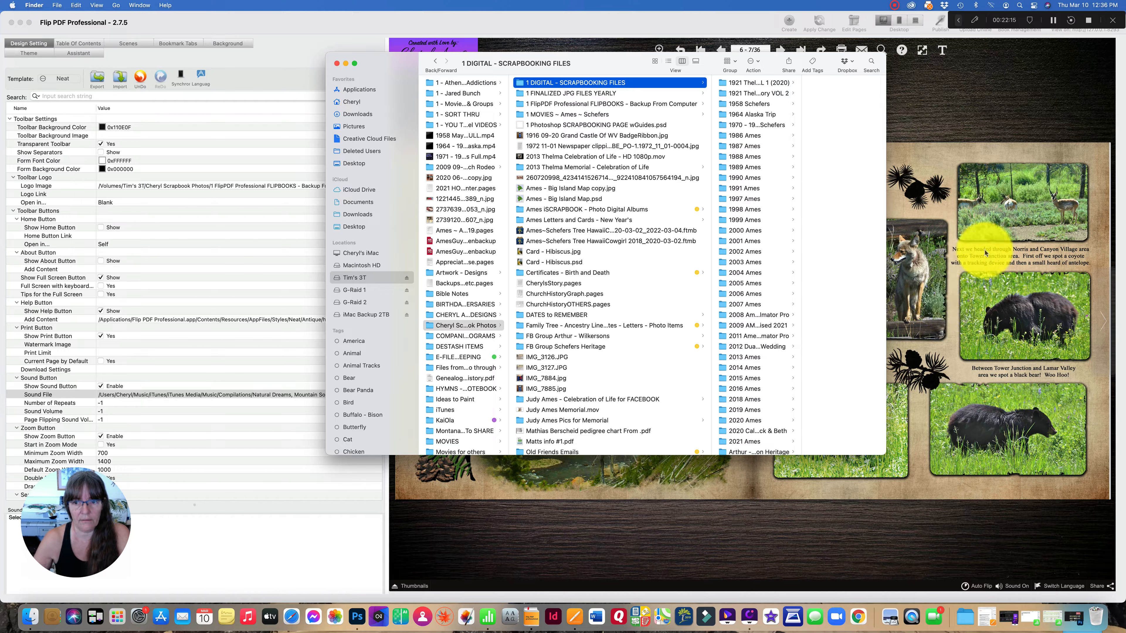
{"action": "left_click", "coordinate": [539, 94]}
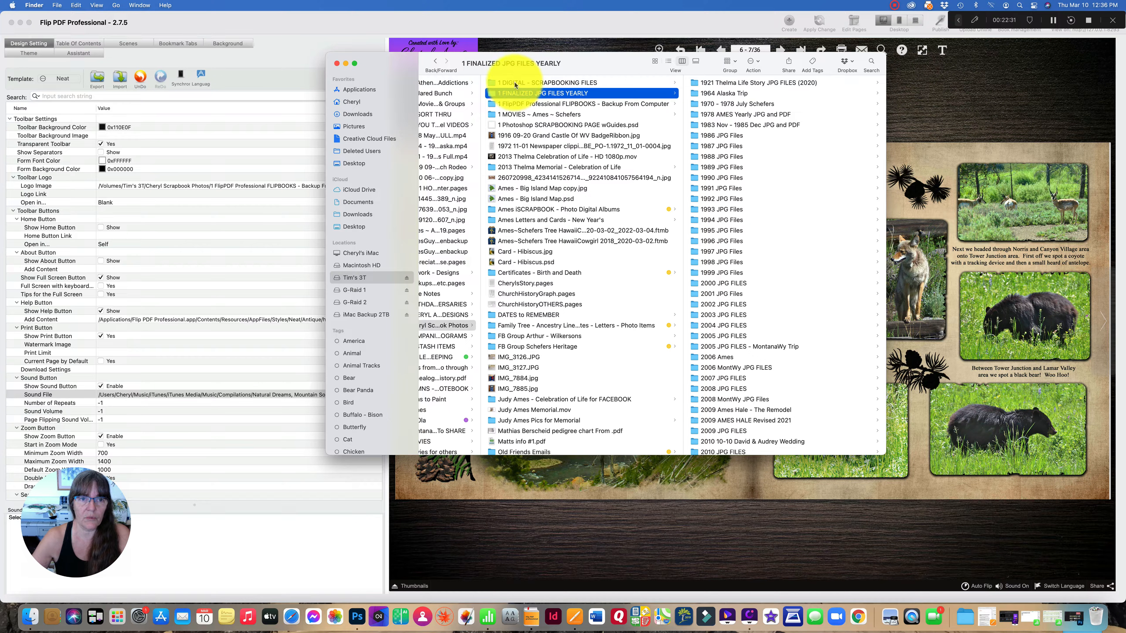
{"action": "left_click", "coordinate": [335, 63]}
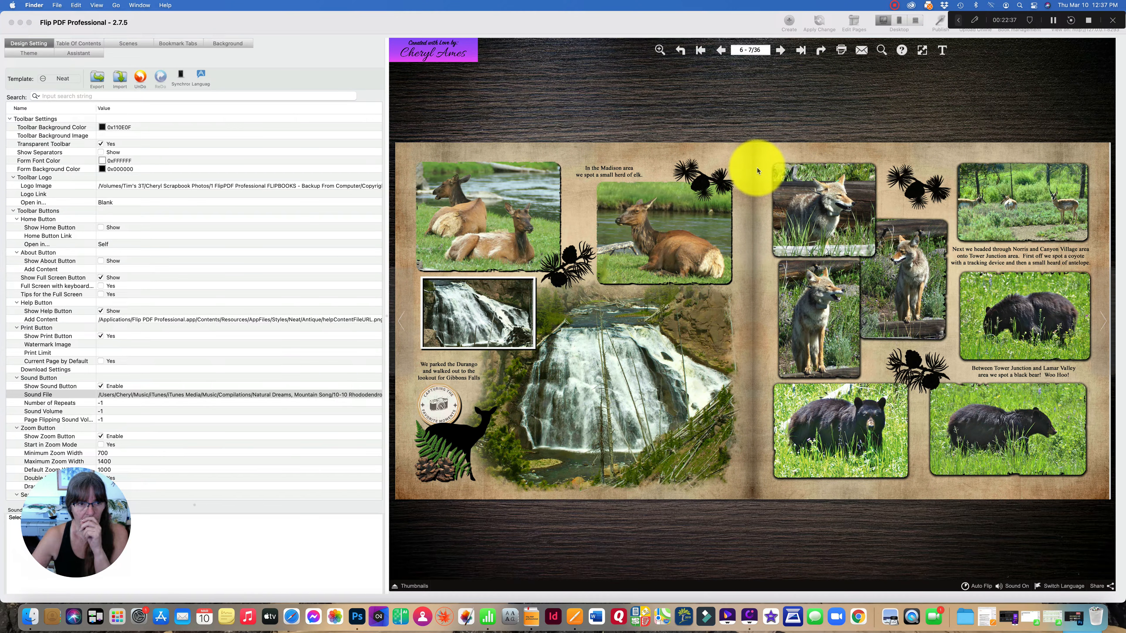
- Check the flipbook's back cover and the spread on pages 34-35, and return to the front cover
{"action": "left_click", "coordinate": [1053, 23]}
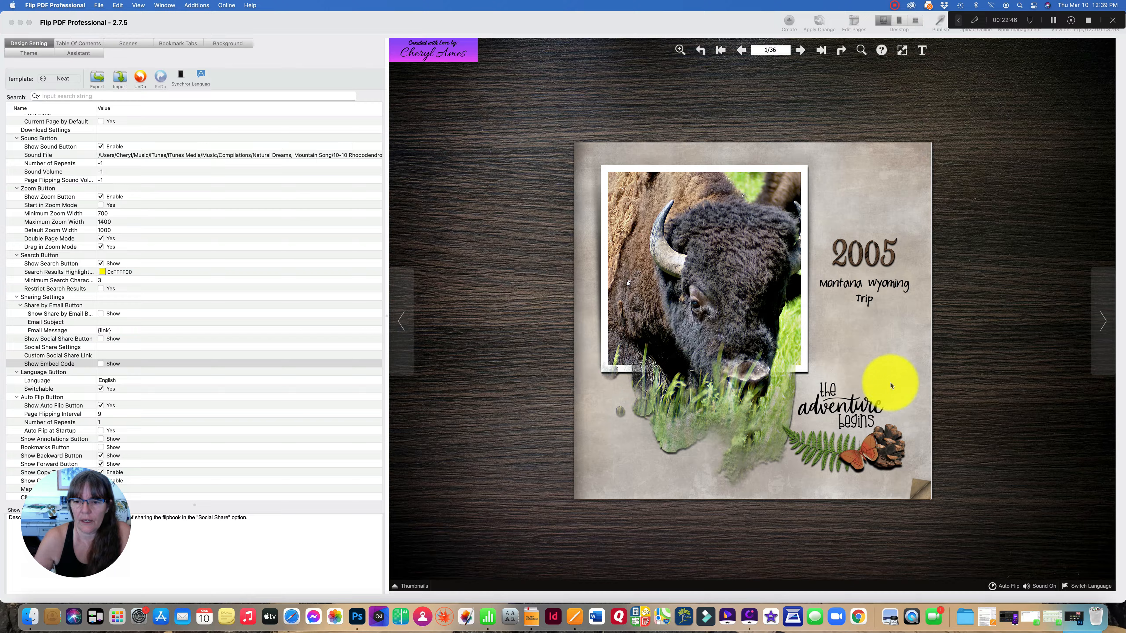
{"action": "left_click", "coordinate": [820, 53]}
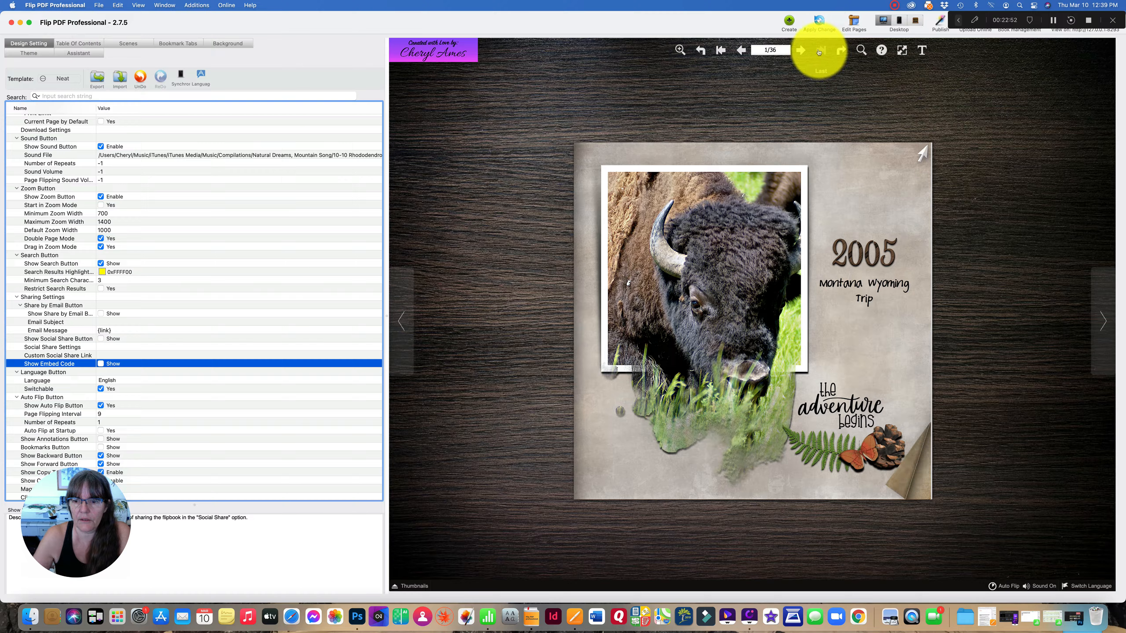
{"action": "left_click", "coordinate": [818, 52]}
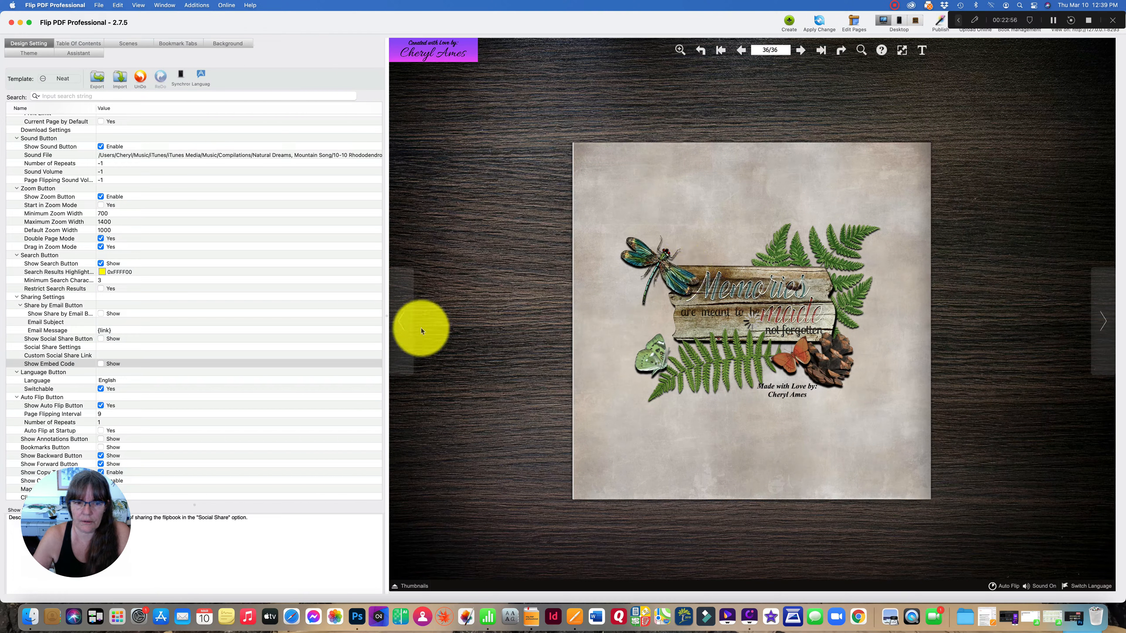
{"action": "left_click", "coordinate": [404, 326]}
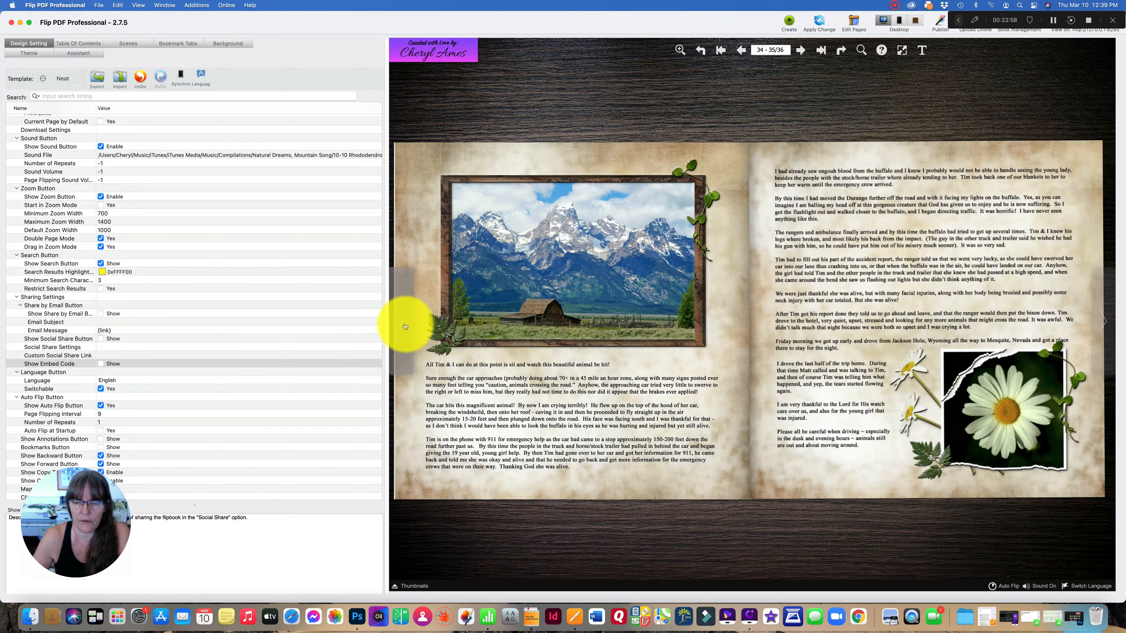
{"action": "left_click", "coordinate": [721, 50]}
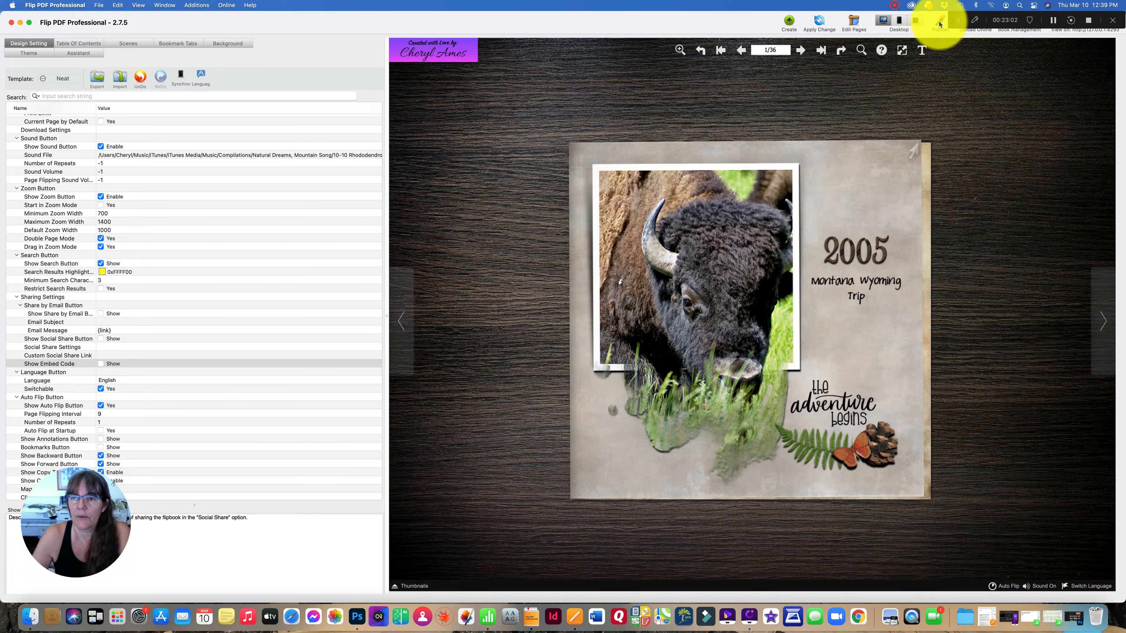
- Open the publish settings and, in Finder, open the 1 FlipPDF Professional FLIPBOOKS - Backup From Computer folder on the external 3T drive
{"action": "left_click", "coordinate": [939, 21]}
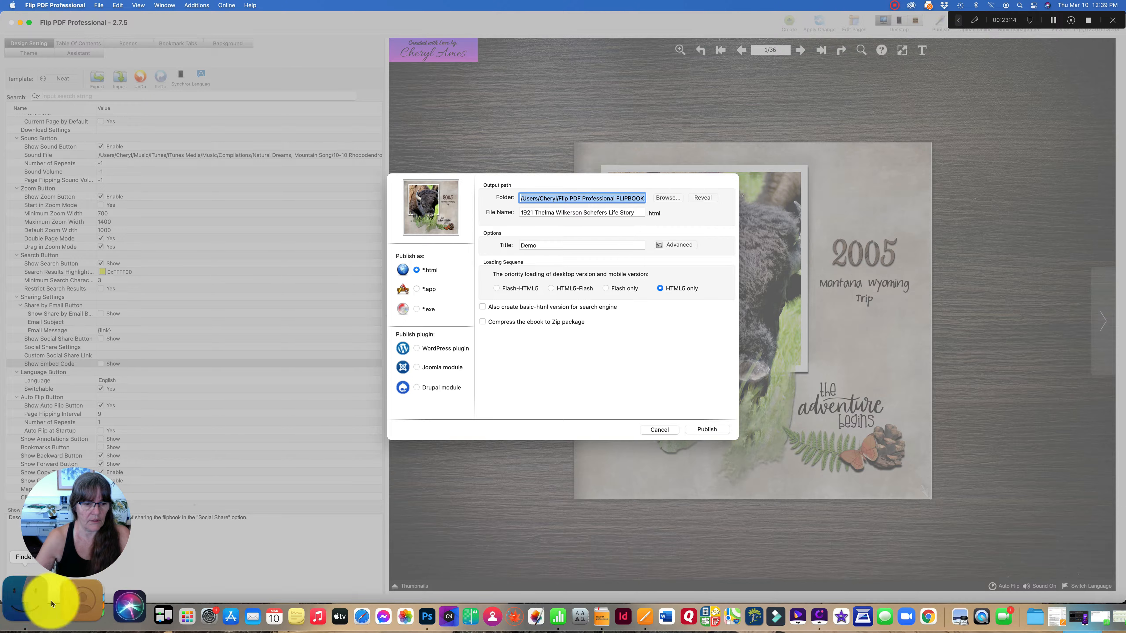
{"action": "left_click", "coordinate": [52, 604]}
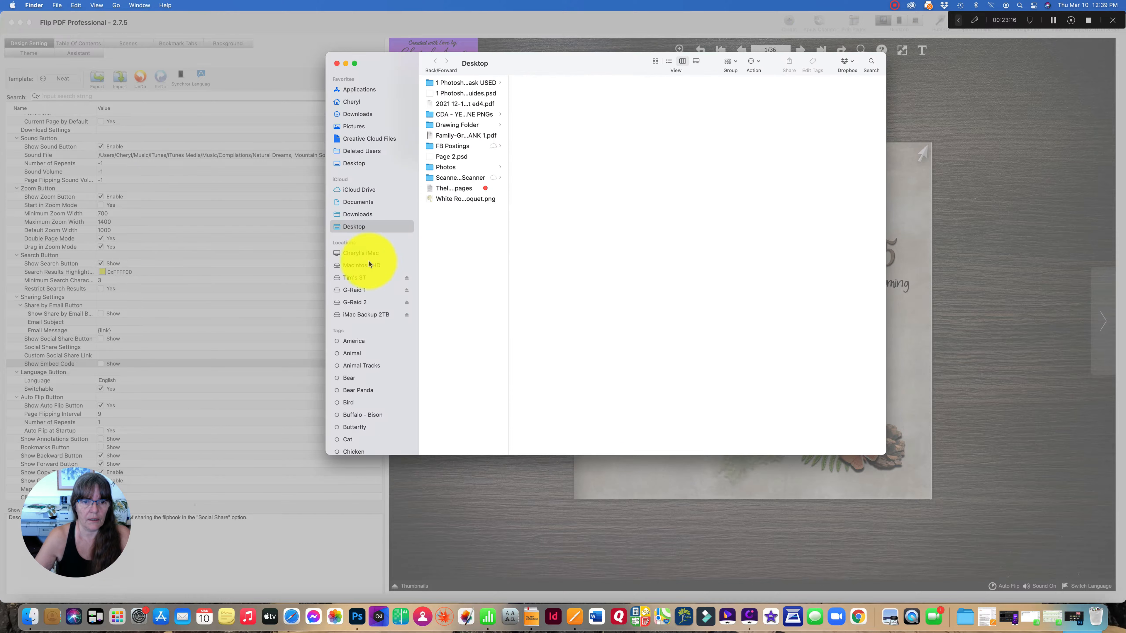
{"action": "left_click", "coordinate": [359, 278]}
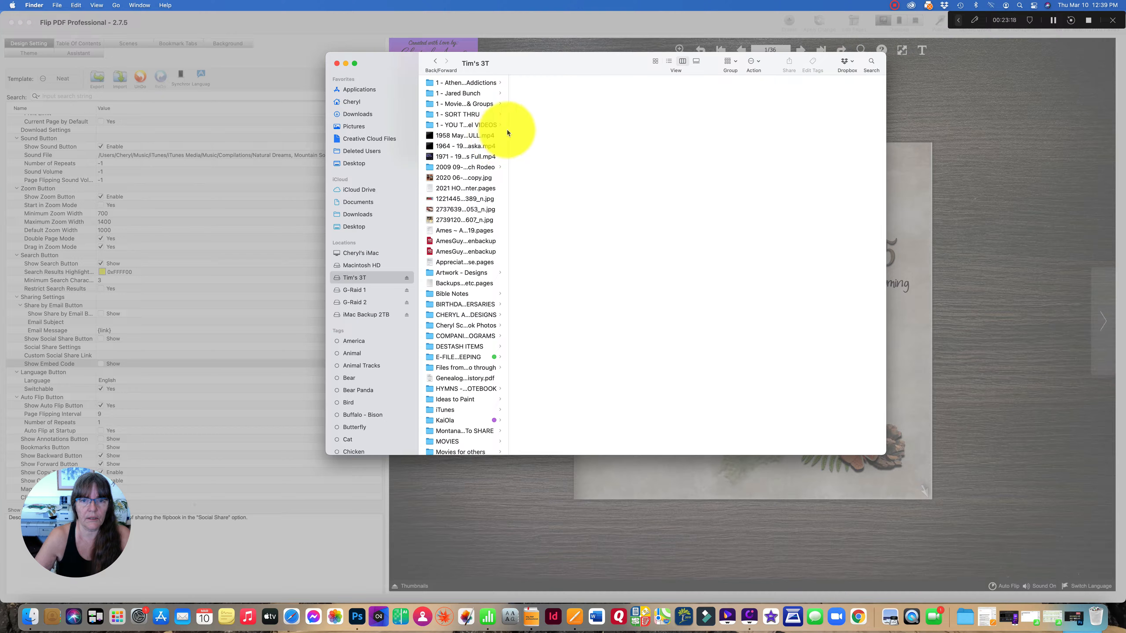
{"action": "left_click_drag", "start_coordinate": [507, 128], "coordinate": [634, 126]}
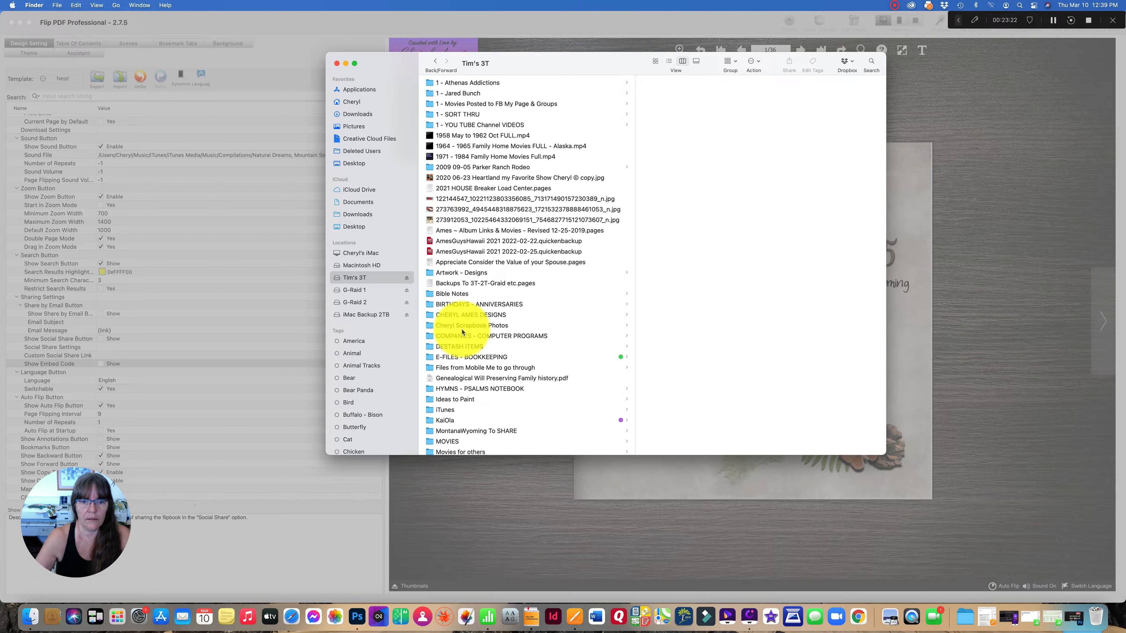
{"action": "left_click", "coordinate": [523, 328]}
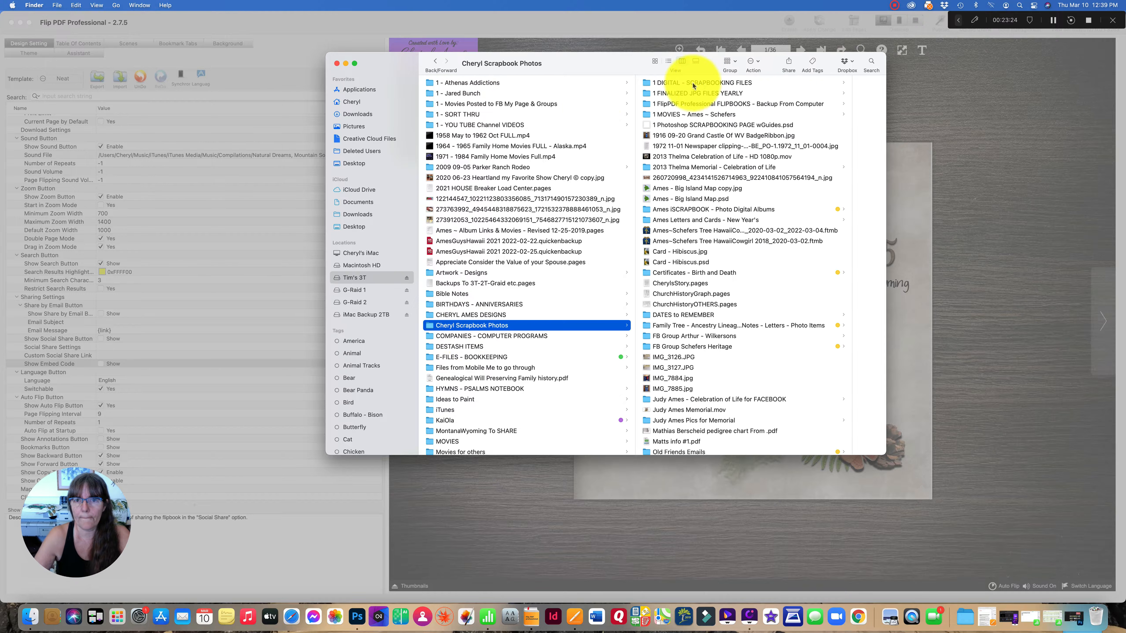
{"action": "left_click", "coordinate": [692, 105]}
{"action": "left_click_drag", "start_coordinate": [643, 62], "coordinate": [401, 67]}
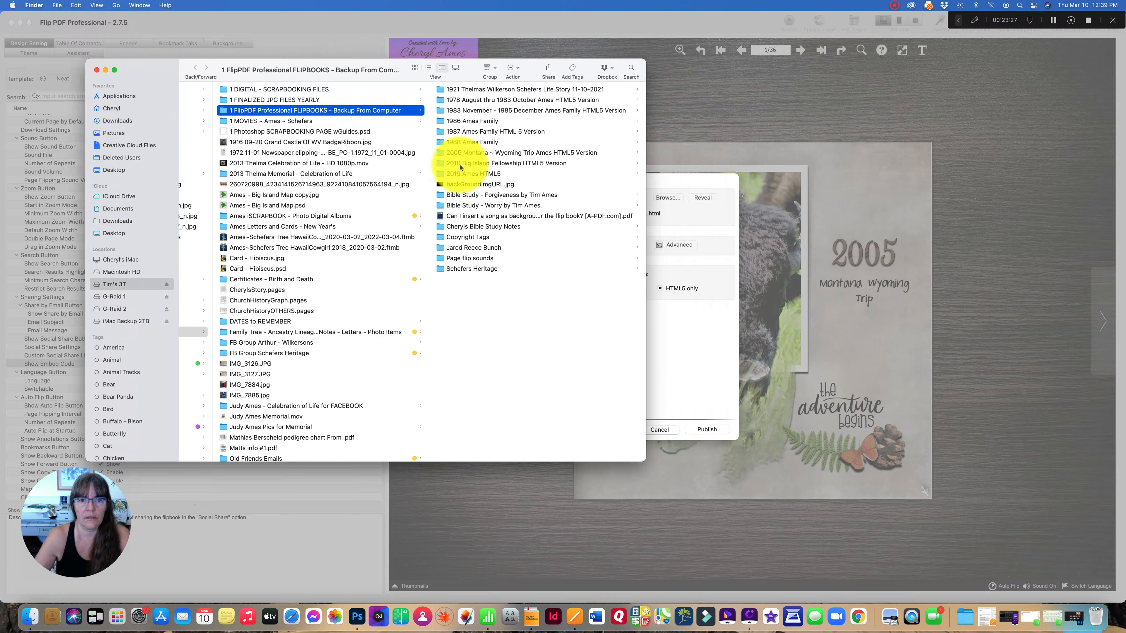
- Create a folder named 2005 Montana Wyoming Trip inside the flipbooks backup folder and close the Finder window
{"action": "right_click", "coordinate": [468, 298]}
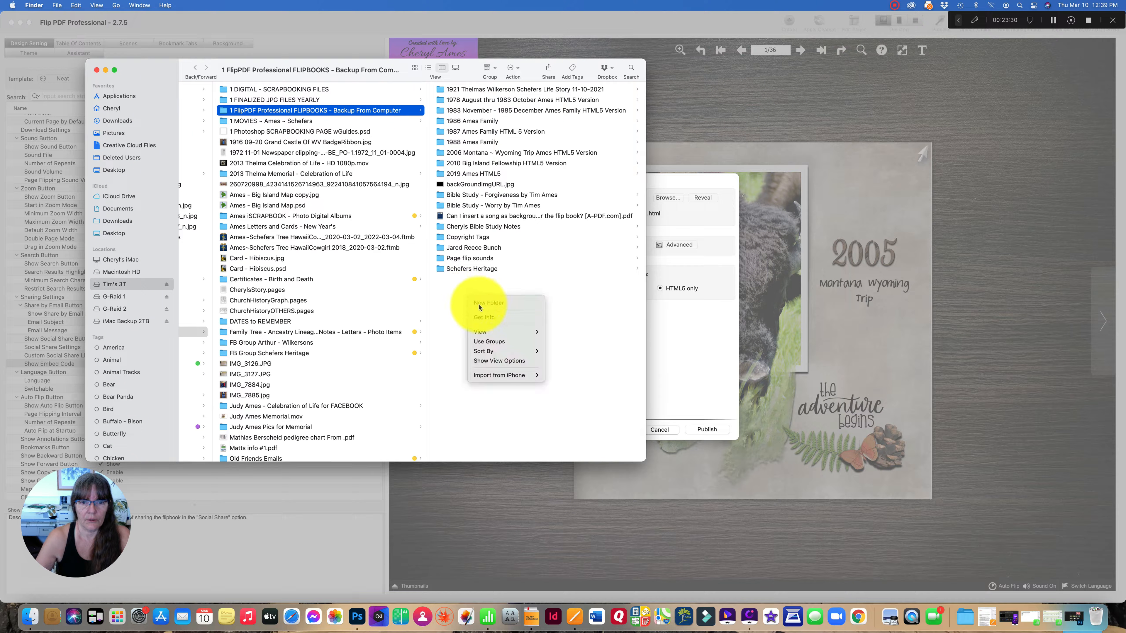
{"action": "left_click", "coordinate": [479, 305]}
{"action": "type", "text": "2005"}
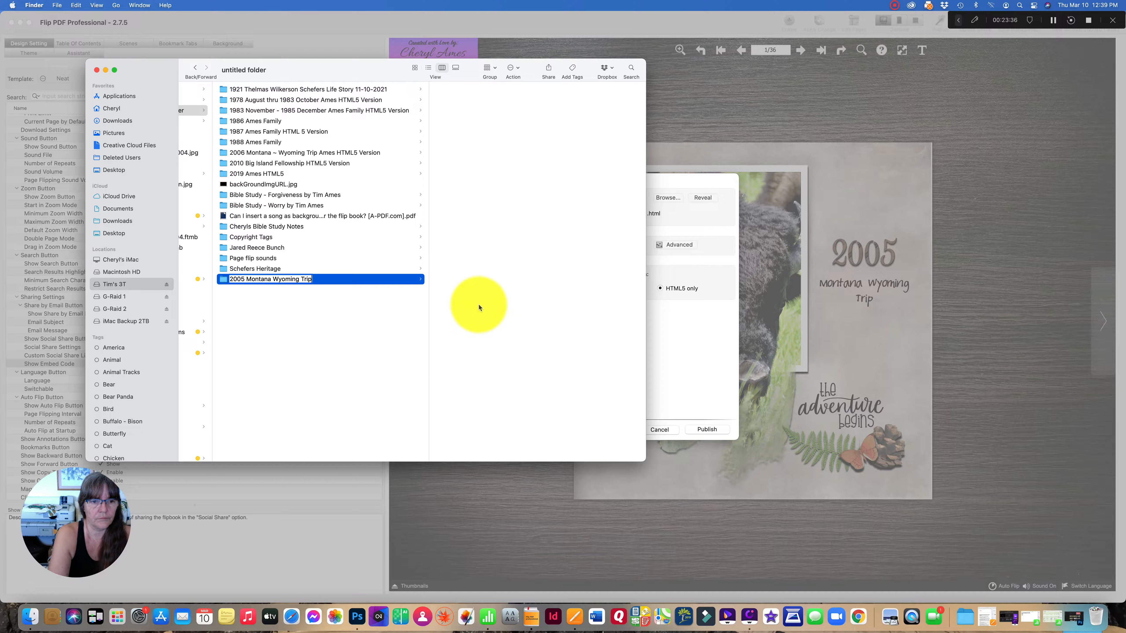
{"action": "type", "text": " Montana Wyoming Trip"}
{"action": "key", "text": "Return"}
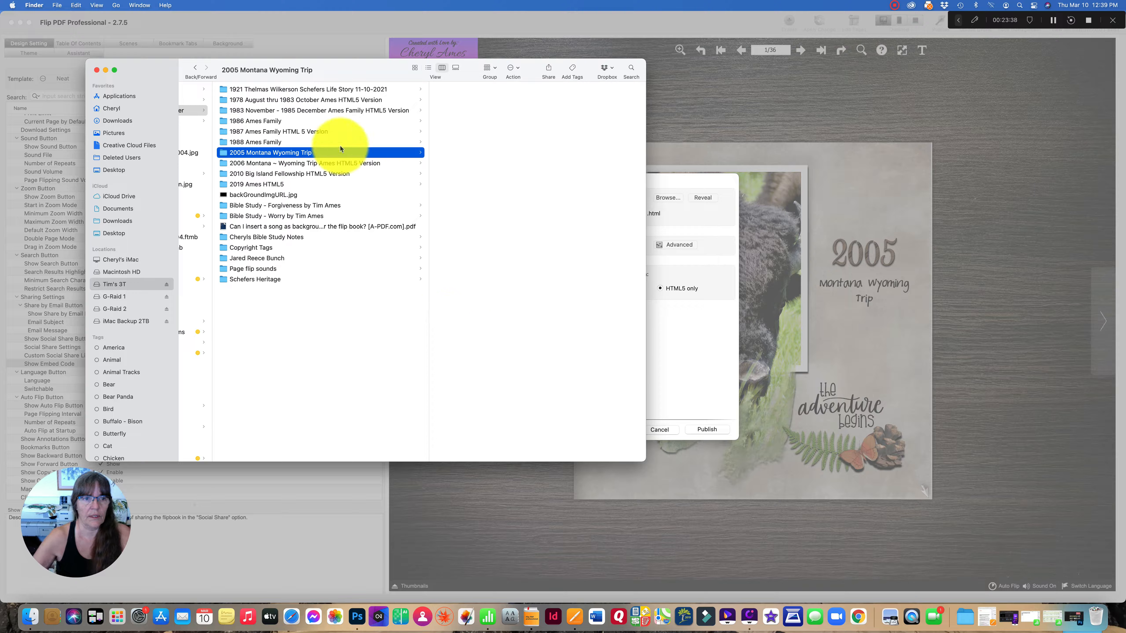
{"action": "left_click", "coordinate": [96, 70]}
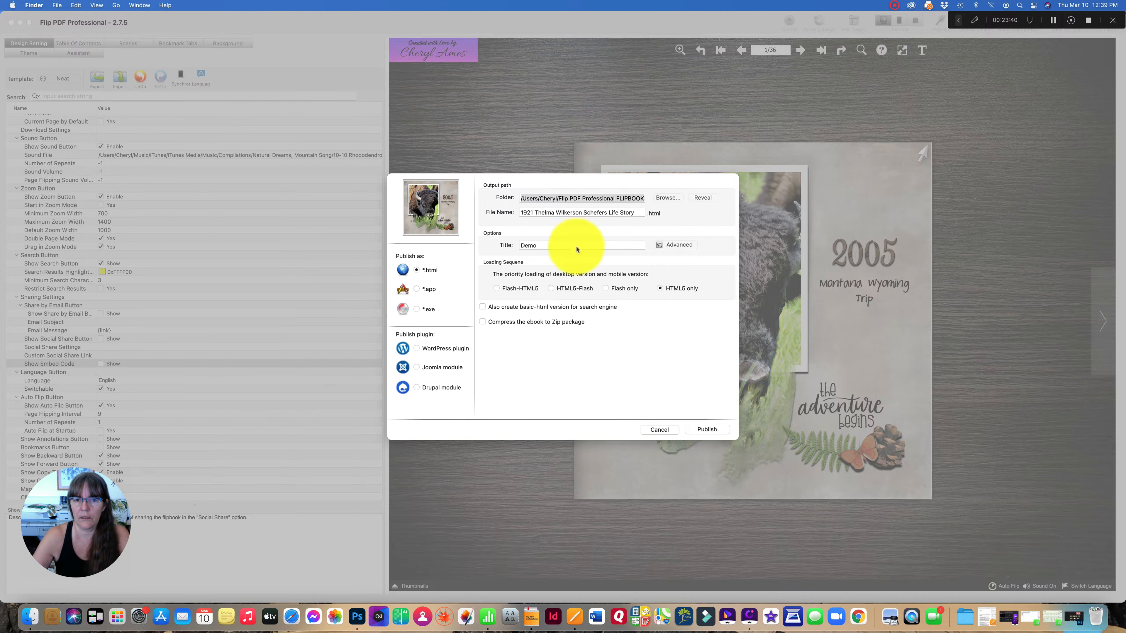
- Set the publish output folder to 2005 Montana Wyoming Trip in the flipbooks backup folder on the external 3T drive
{"action": "left_click", "coordinate": [659, 199]}
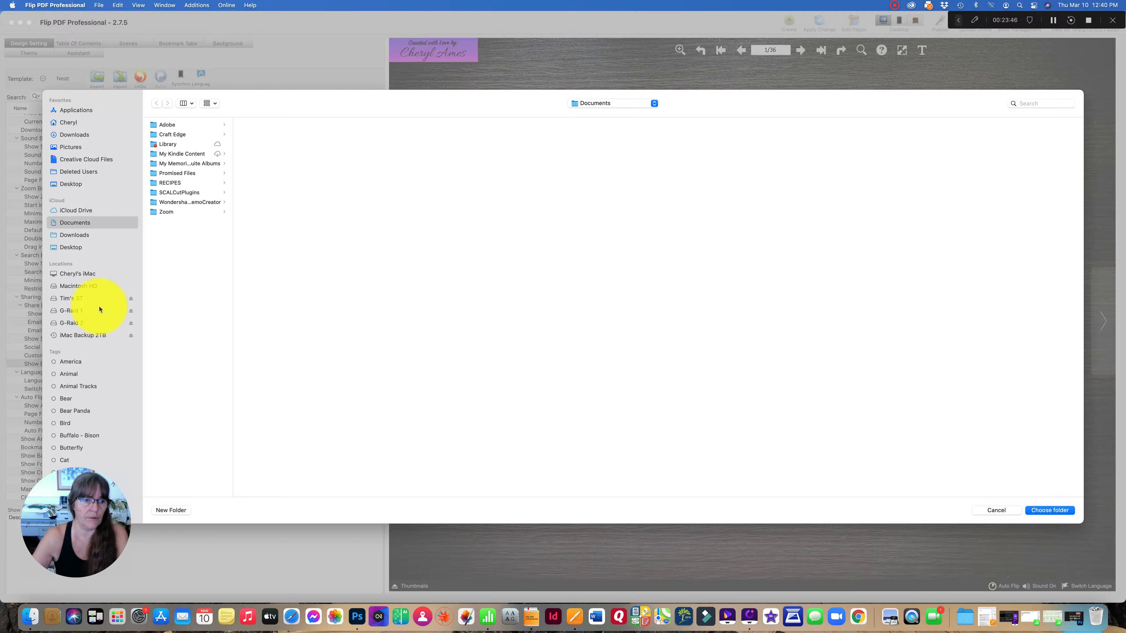
{"action": "left_click", "coordinate": [88, 300]}
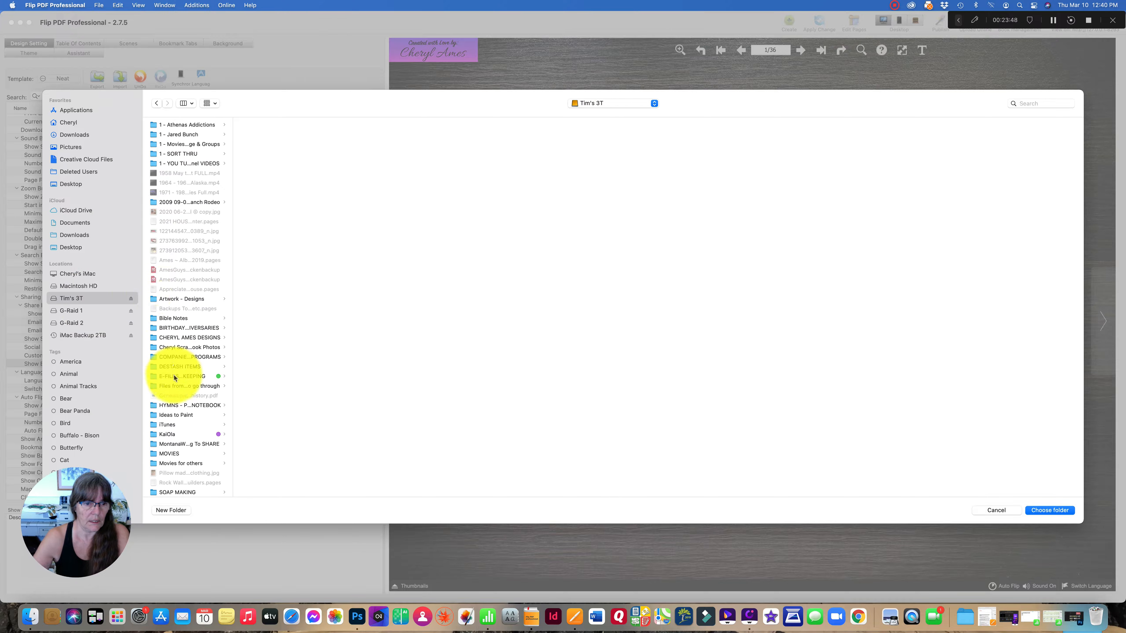
{"action": "left_click", "coordinate": [180, 347]}
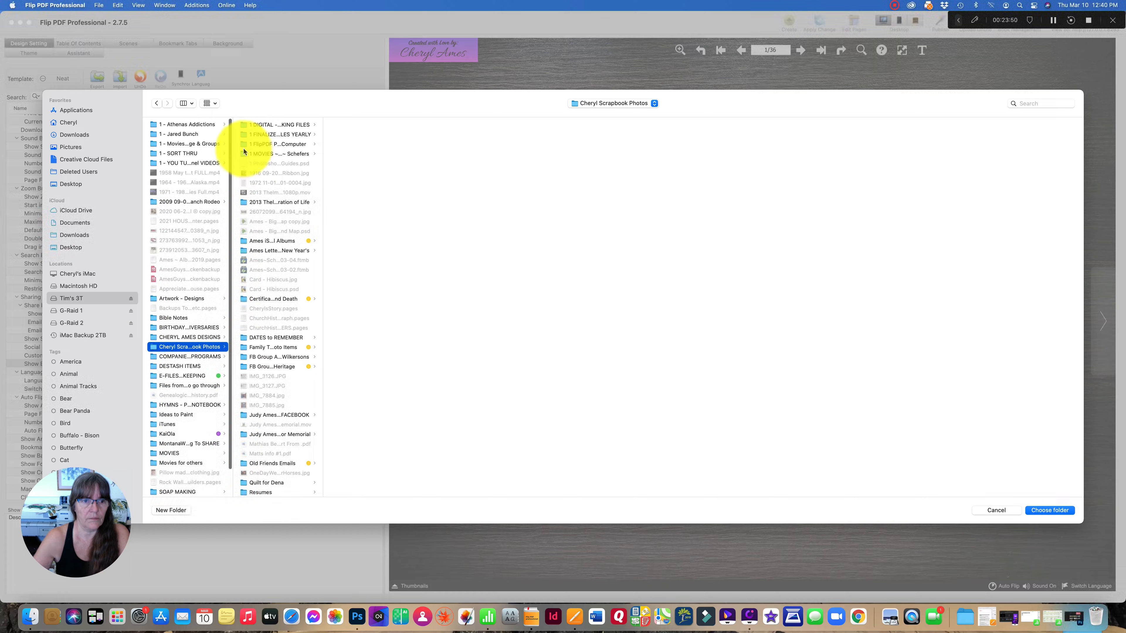
{"action": "left_click", "coordinate": [261, 144]}
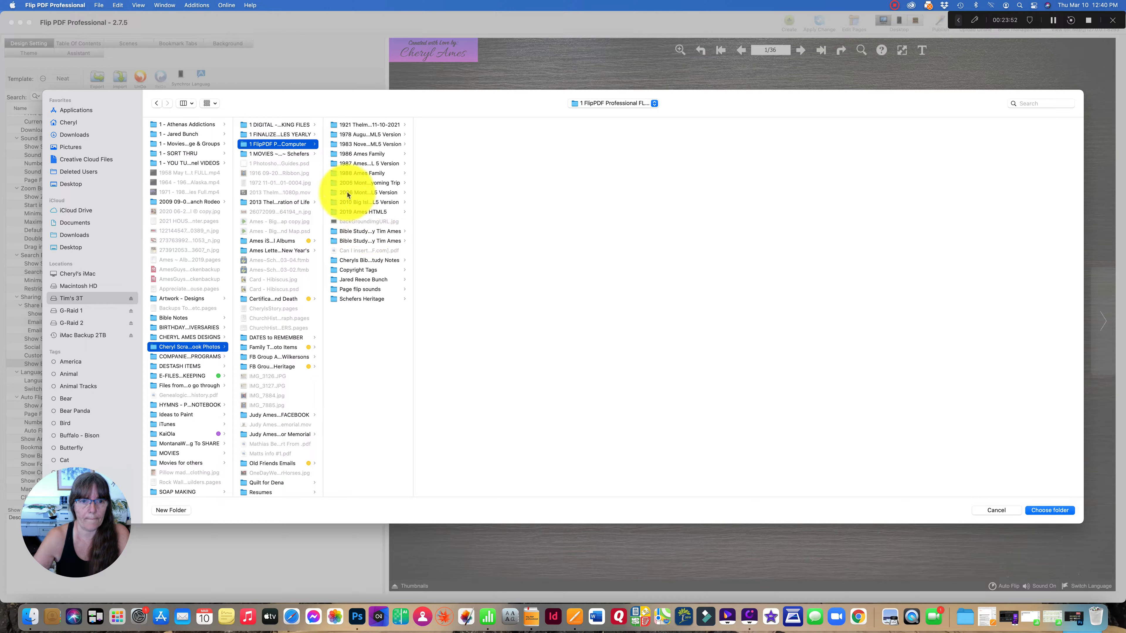
{"action": "left_click", "coordinate": [404, 185]}
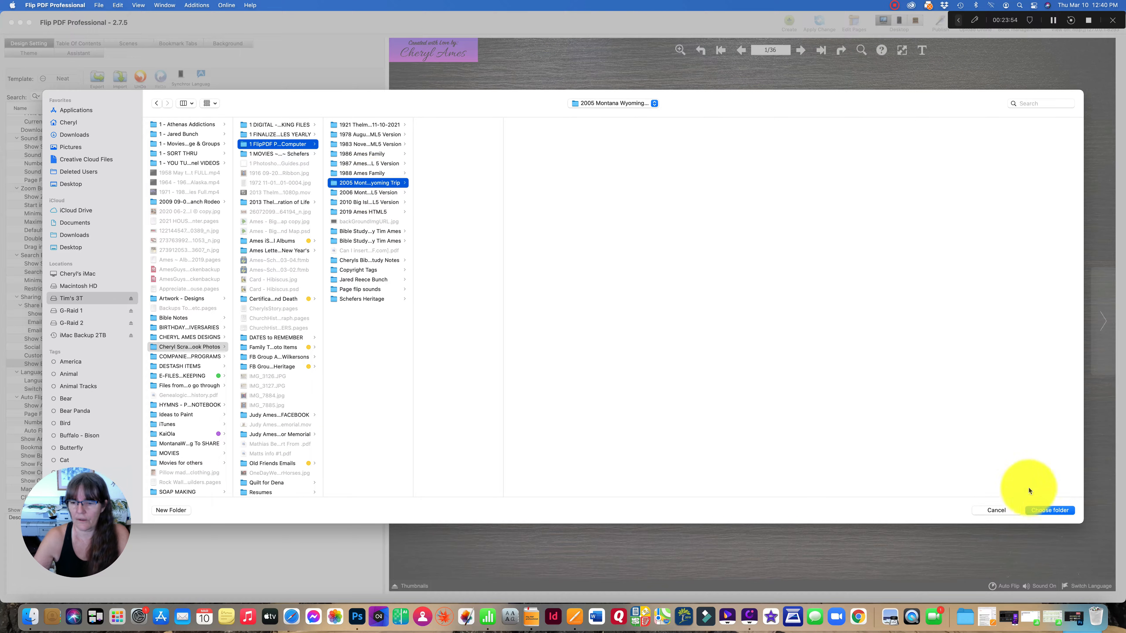
{"action": "left_click", "coordinate": [1049, 510]}
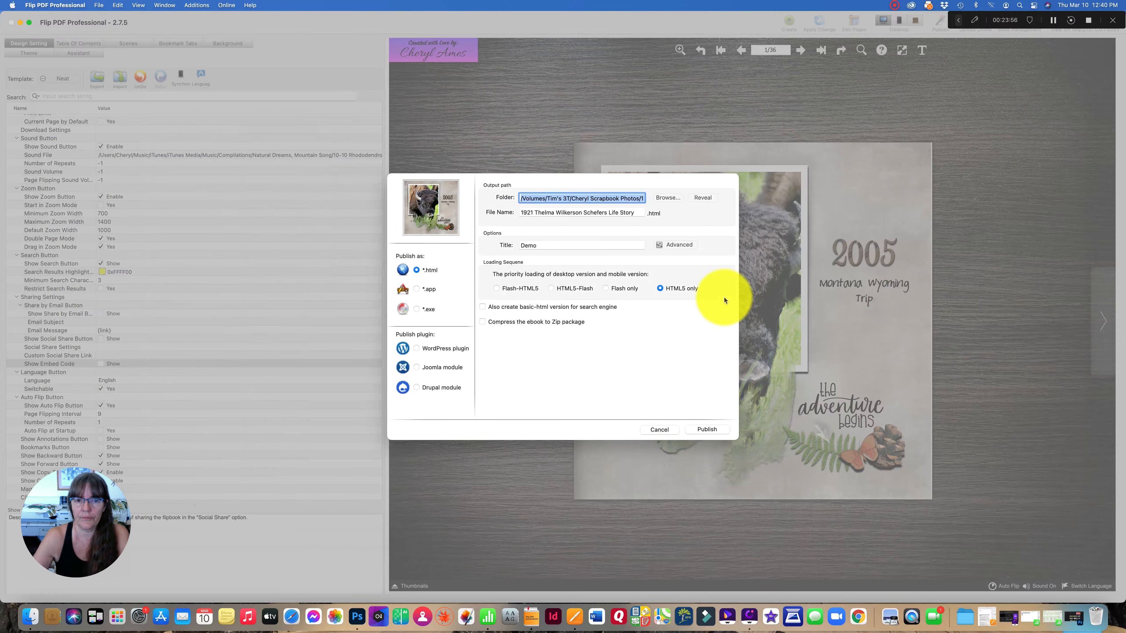
- Set the published file's name to 2005 Montana Wyoming Trip
{"action": "key", "text": "Tab"}
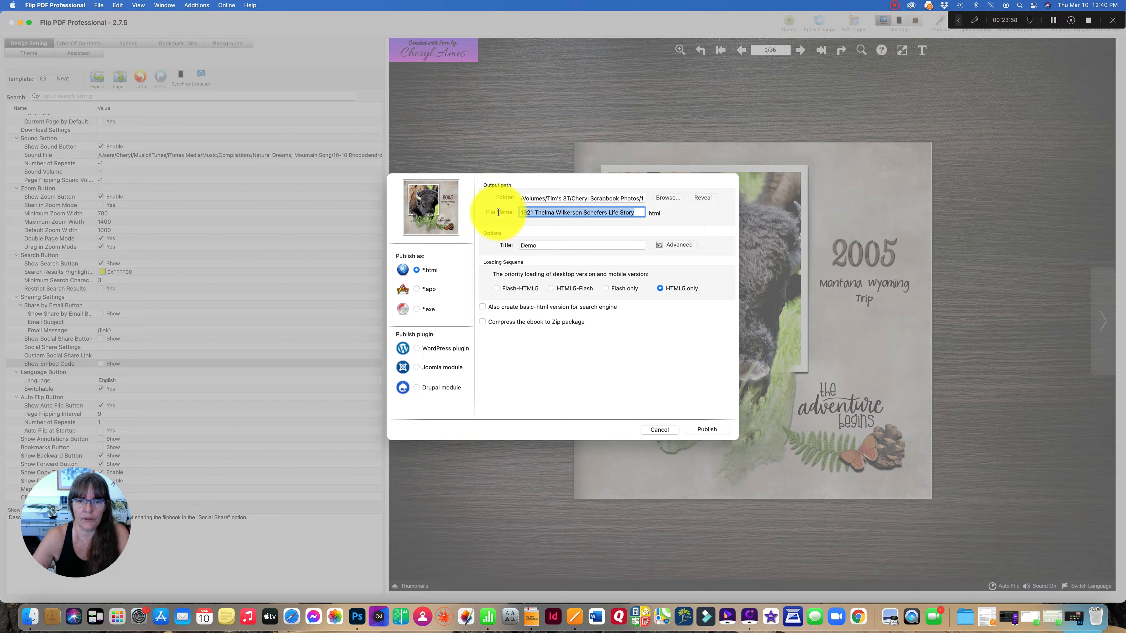
{"action": "type", "text": "2005"}
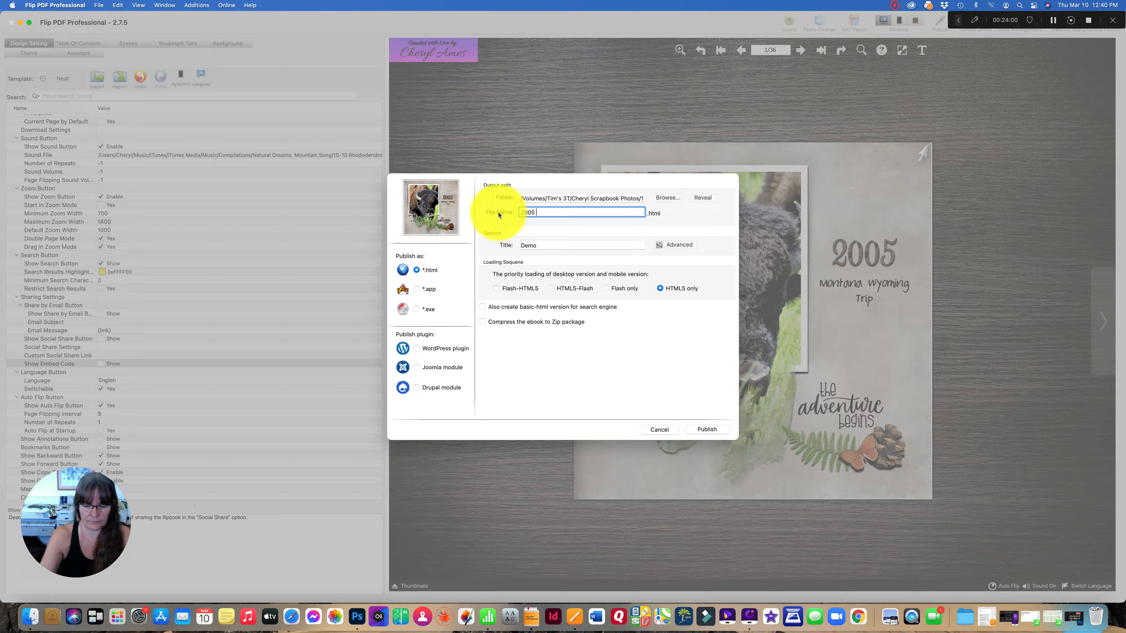
{"action": "type", "text": " Montana"}
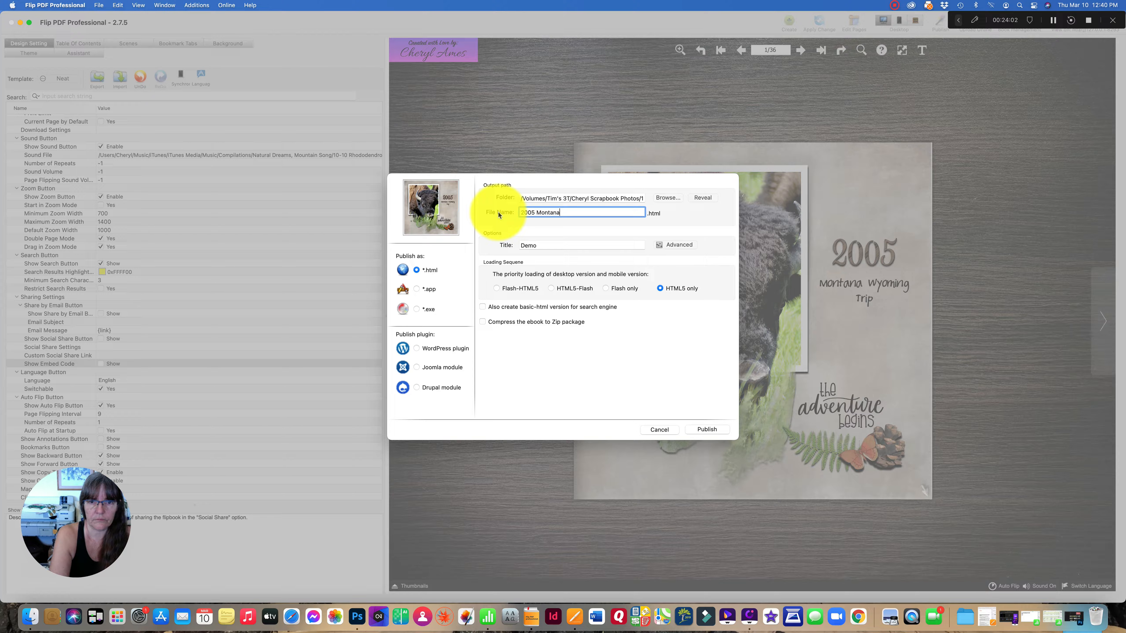
{"action": "type", "text": " Wyoming Trip"}
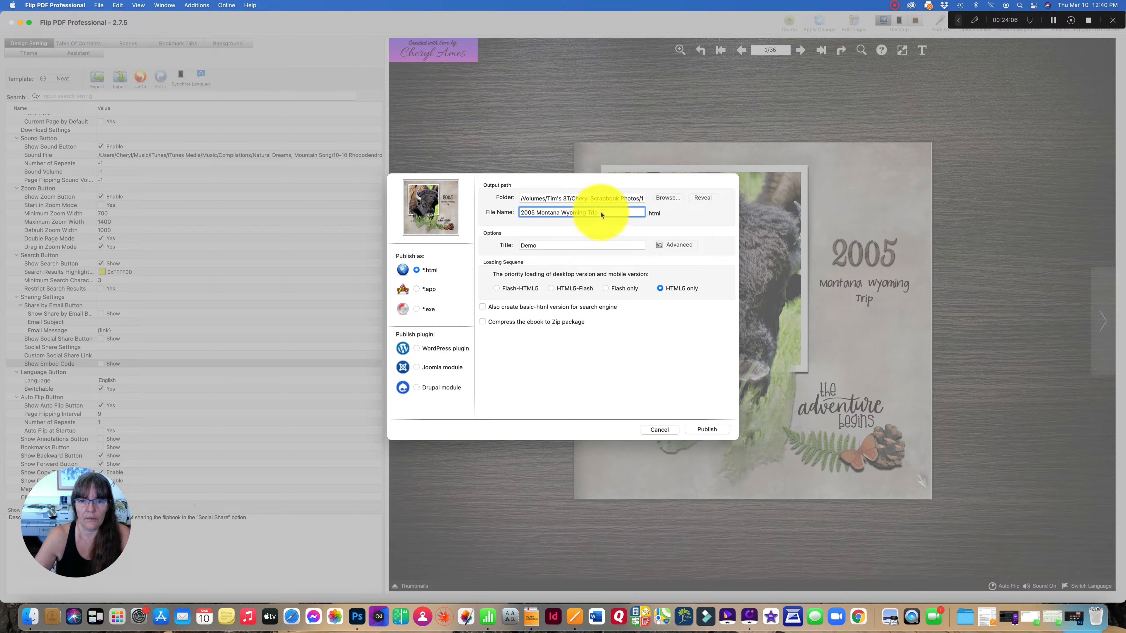
- Reuse the file name 2005 Montana Wyoming Trip as the book's title and publish the flipbook as HTML
{"action": "left_click_drag", "start_coordinate": [601, 212], "coordinate": [516, 214]}
{"action": "key", "text": "super+c"}
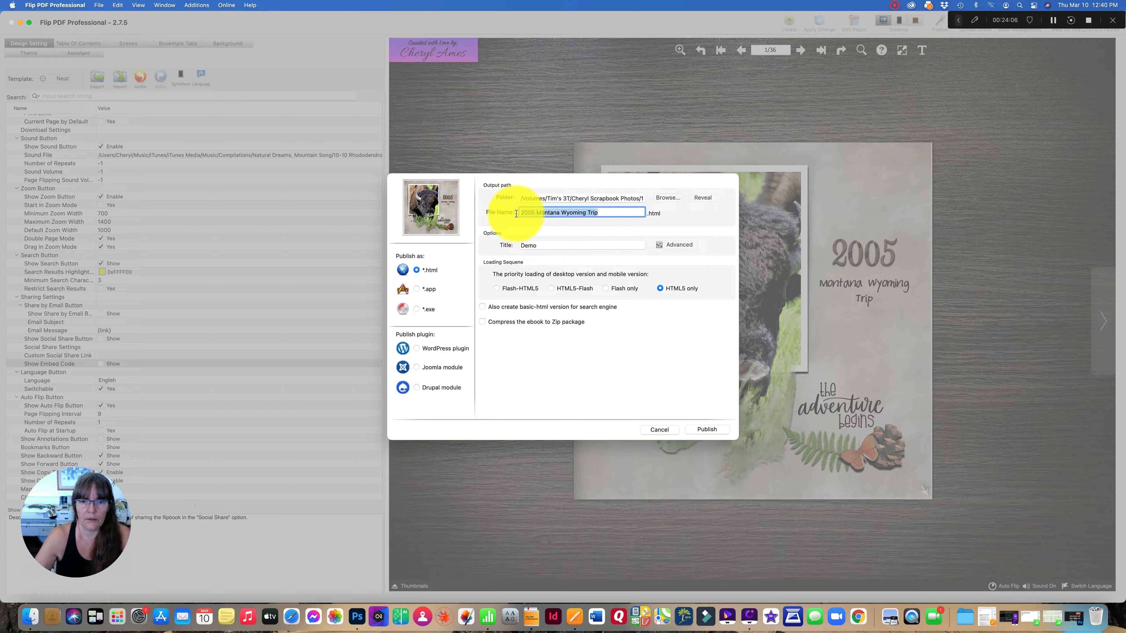
{"action": "left_click", "coordinate": [535, 246]}
{"action": "key", "text": "super+v"}
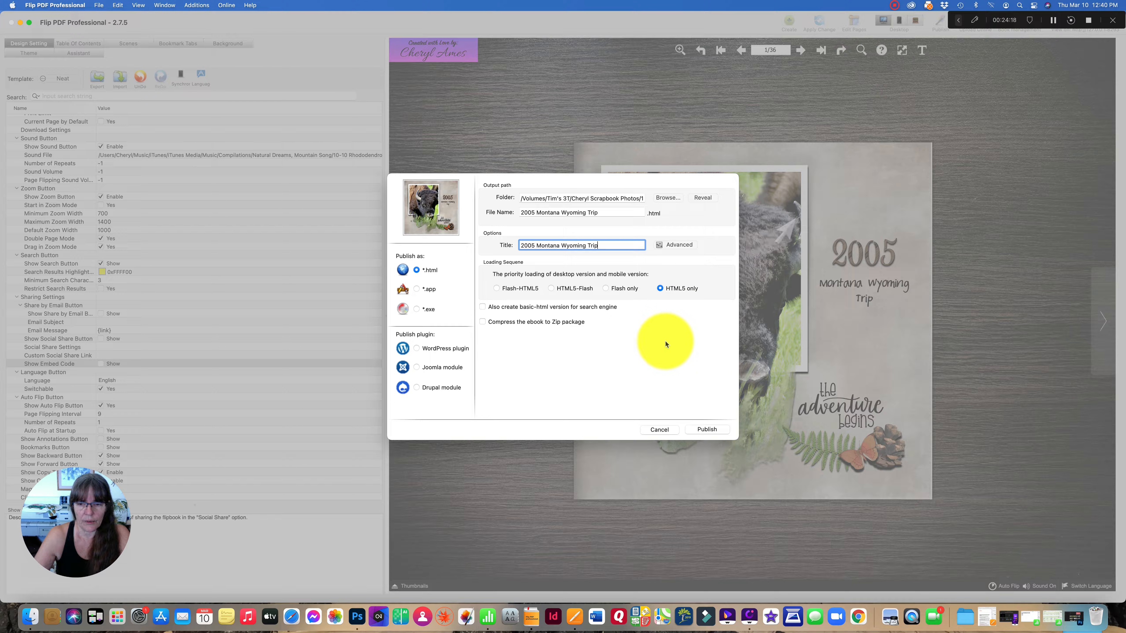
{"action": "left_click", "coordinate": [704, 429]}
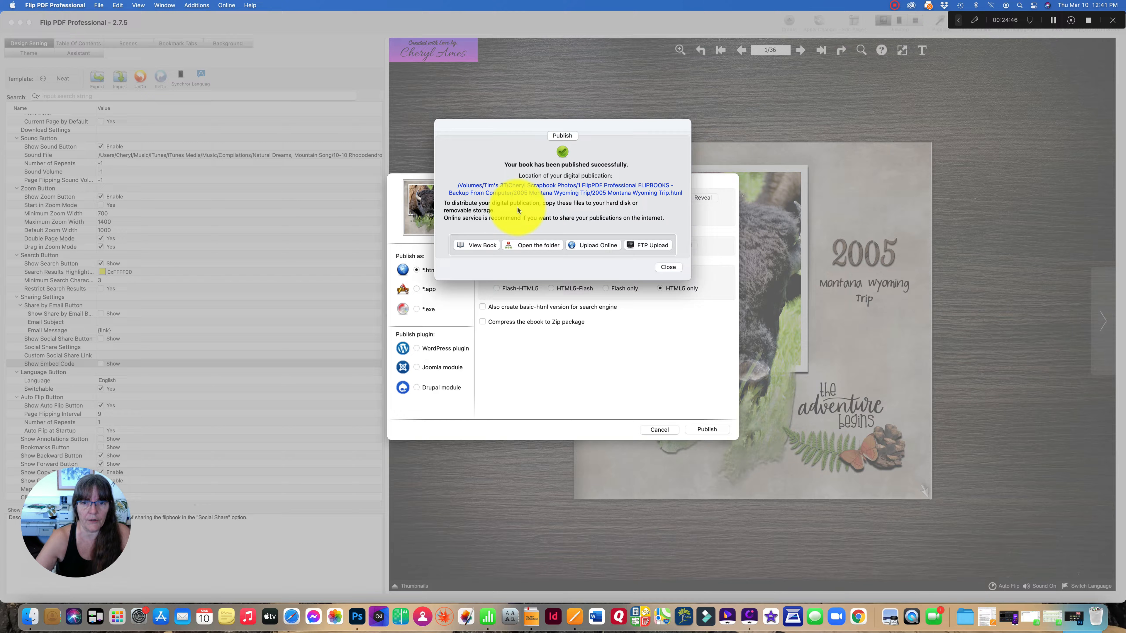
- Upload the published book online in the HTML5 only format under the title 2005 Montana Wyoming Trip and copy its book link
{"action": "left_click", "coordinate": [595, 246]}
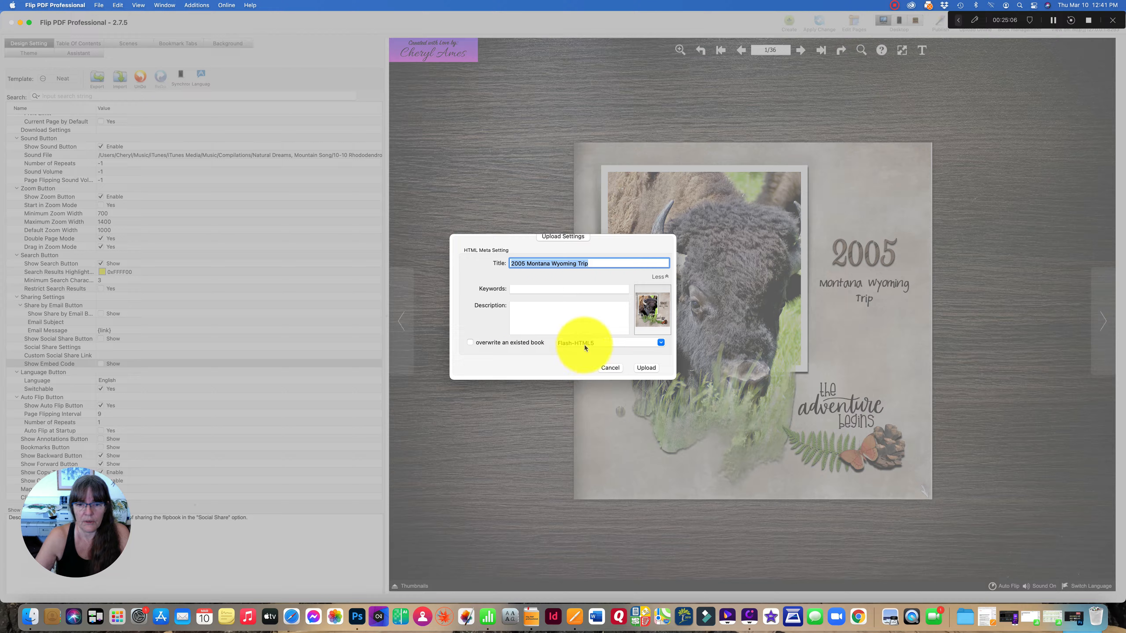
{"action": "left_click", "coordinate": [660, 343]}
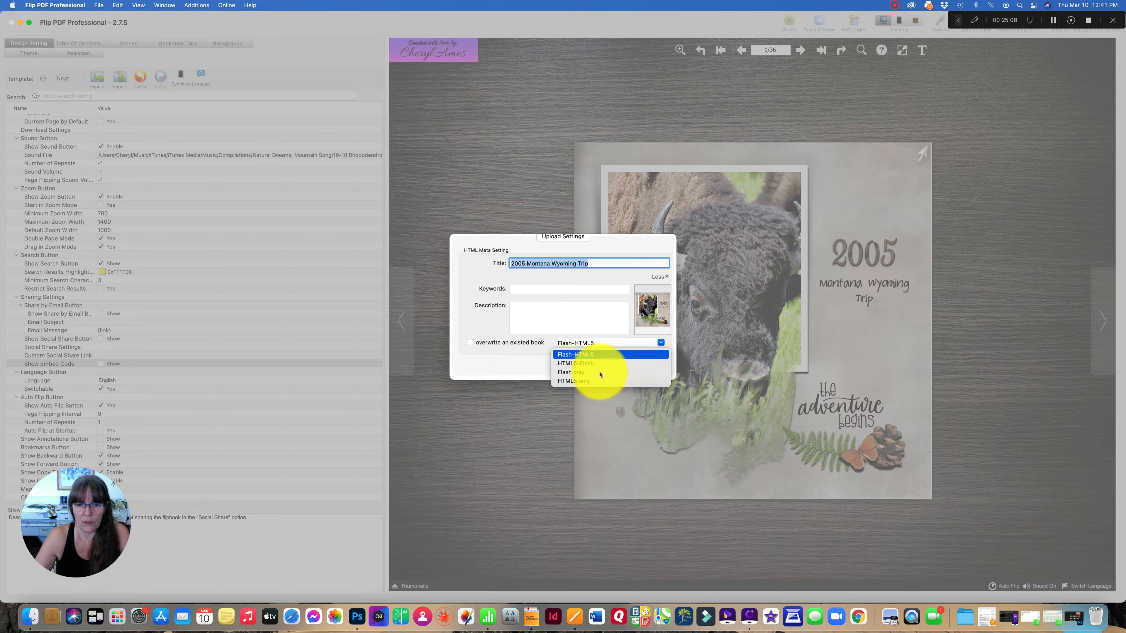
{"action": "left_click", "coordinate": [571, 382]}
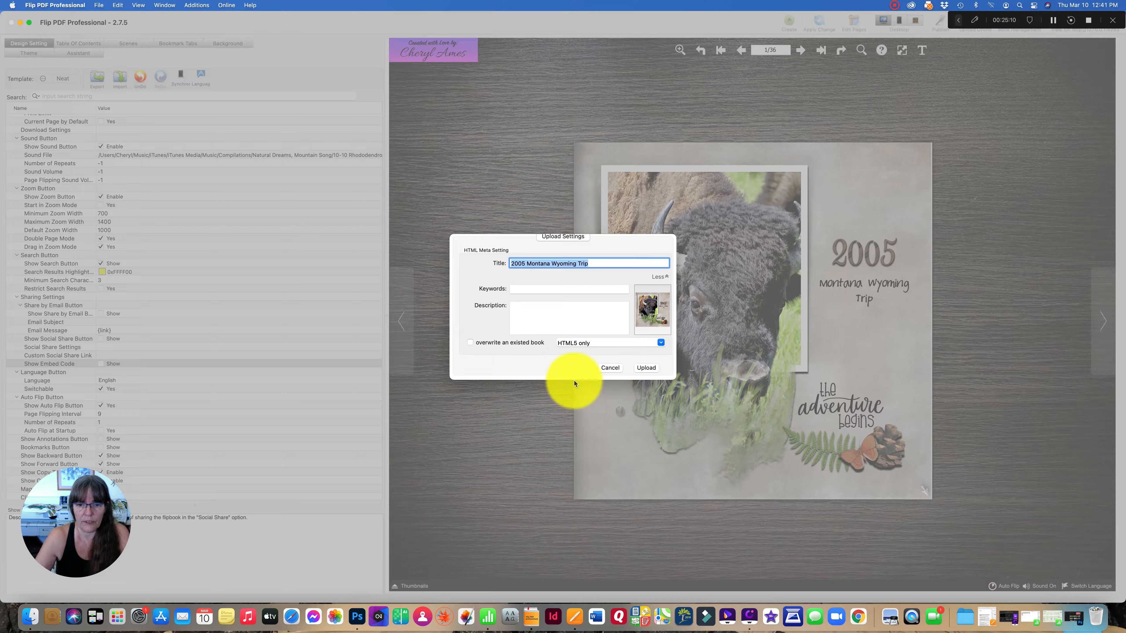
{"action": "left_click", "coordinate": [646, 367]}
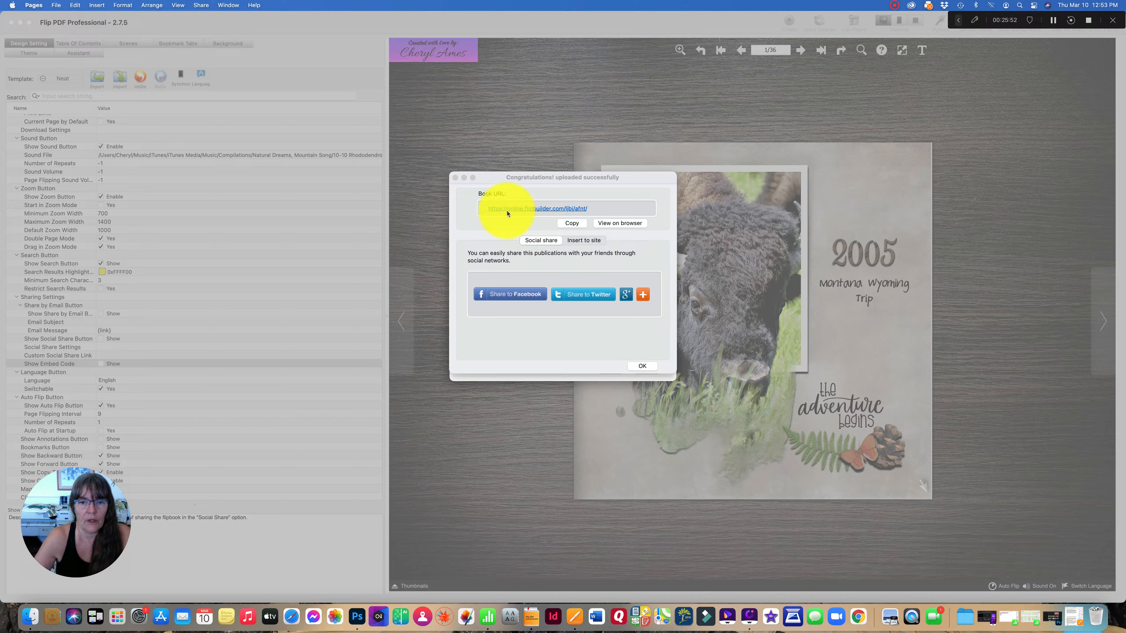
{"action": "left_click", "coordinate": [573, 224]}
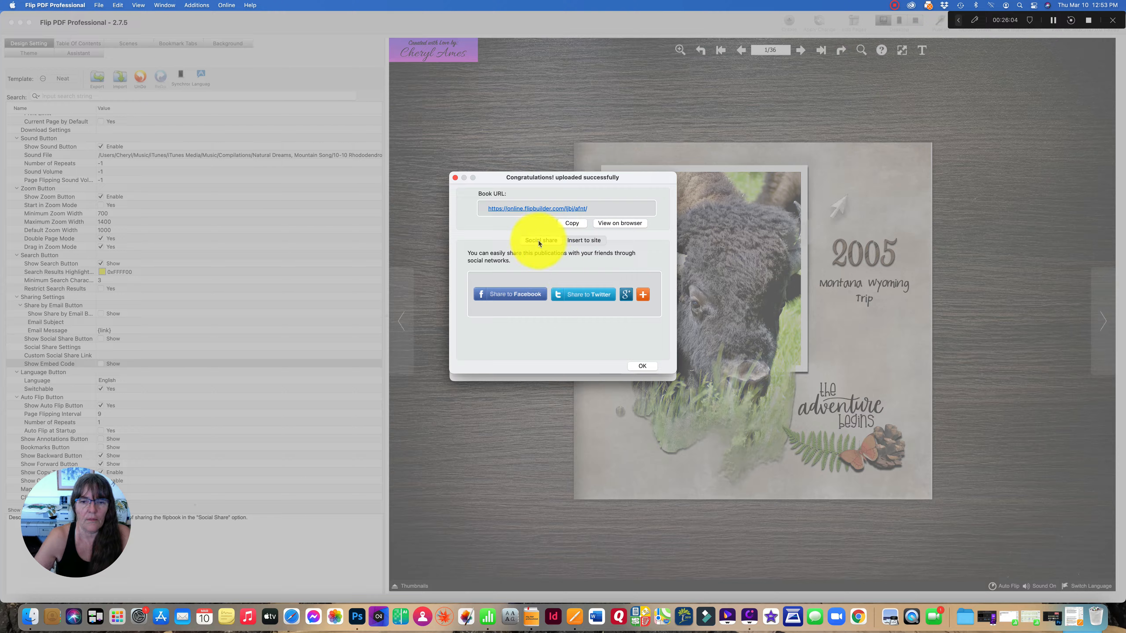
- Share the uploaded book to Facebook with the message "Please Enjoy my Online Flipbook ~ 2005 Montana Wyoming Trip!"
{"action": "left_click", "coordinate": [506, 297]}
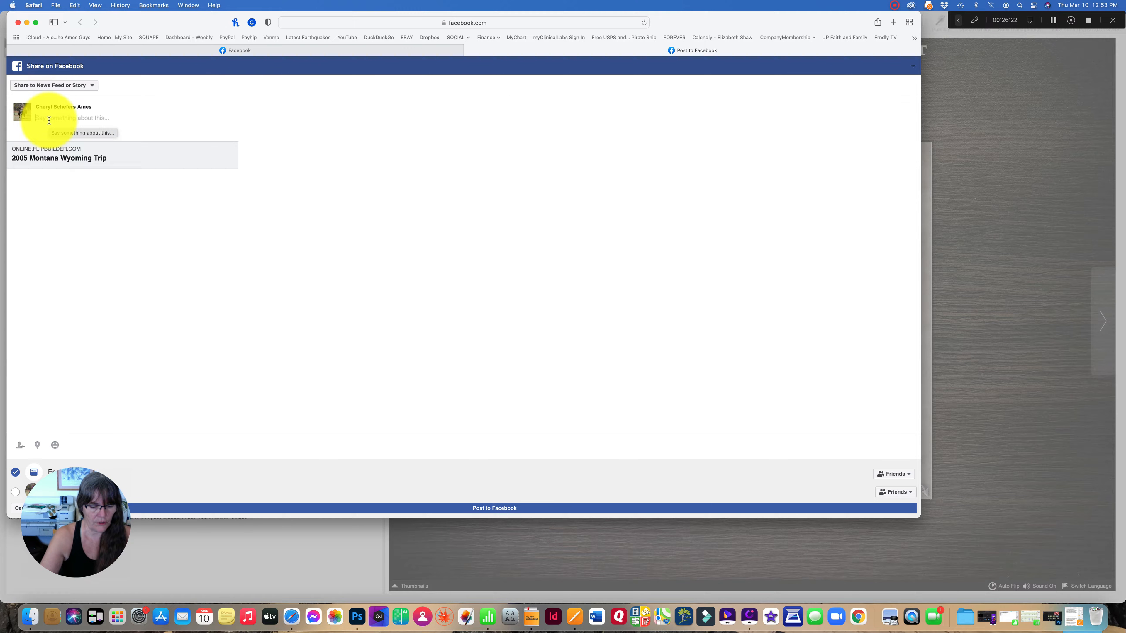
{"action": "type", "text": "2005 Montana Wyoming Trip"}
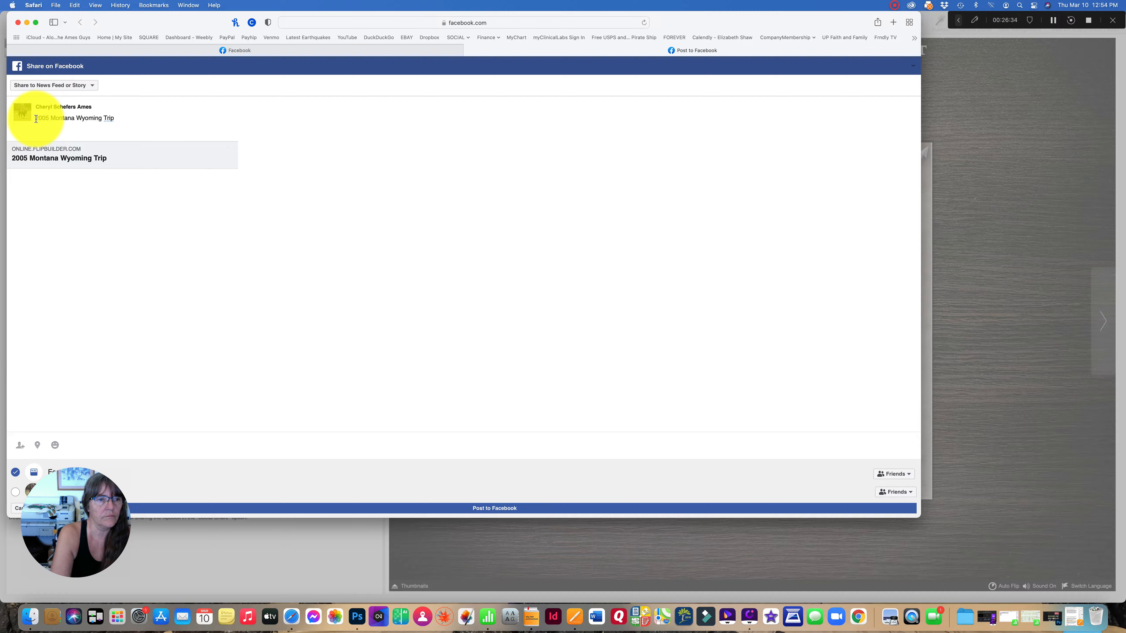
{"action": "type", "text": "Elea"}
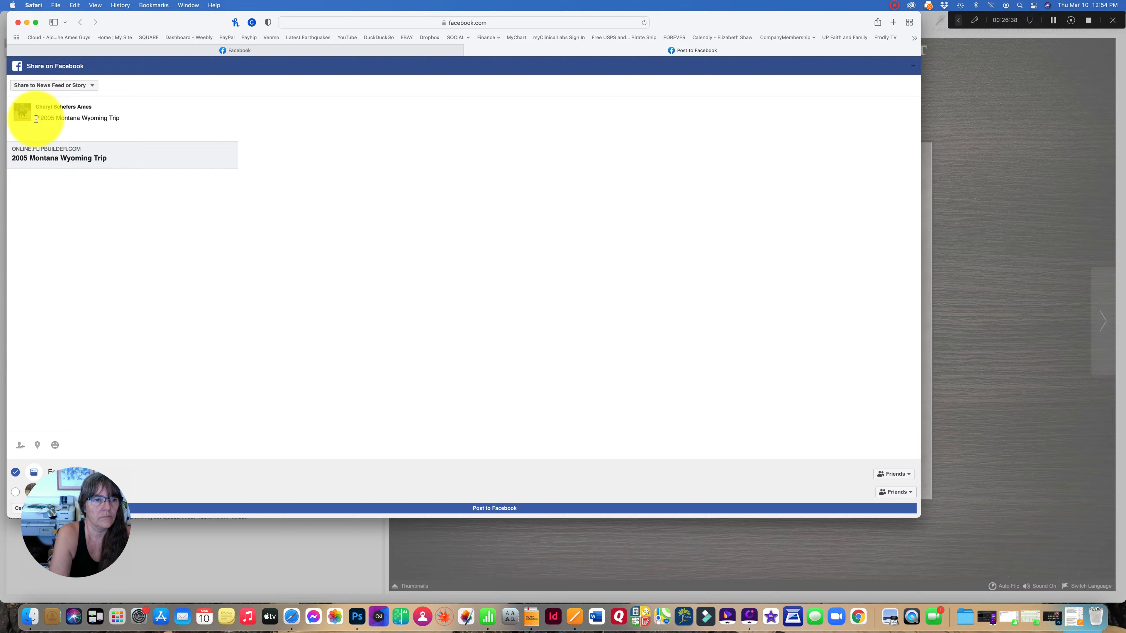
{"action": "type", "text": "se Enjoy my tr"}
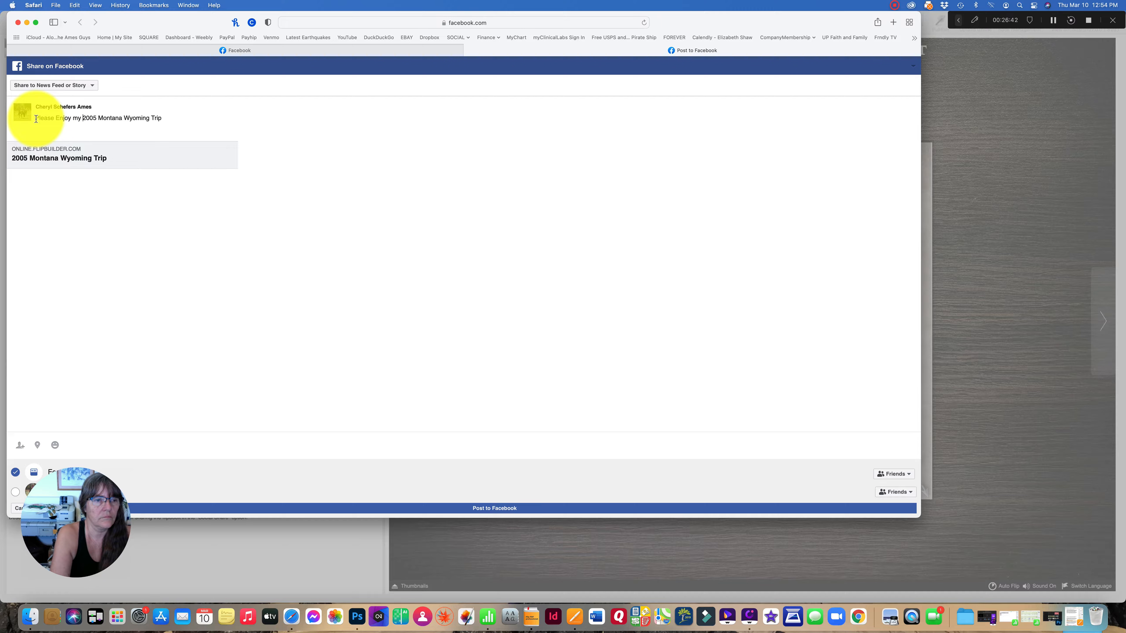
{"action": "key", "text": "BackSpace"}
{"action": "key", "text": "BackSpace"}
{"action": "key", "text": "BackSpace"}
{"action": "key", "text": "BackSpace"}
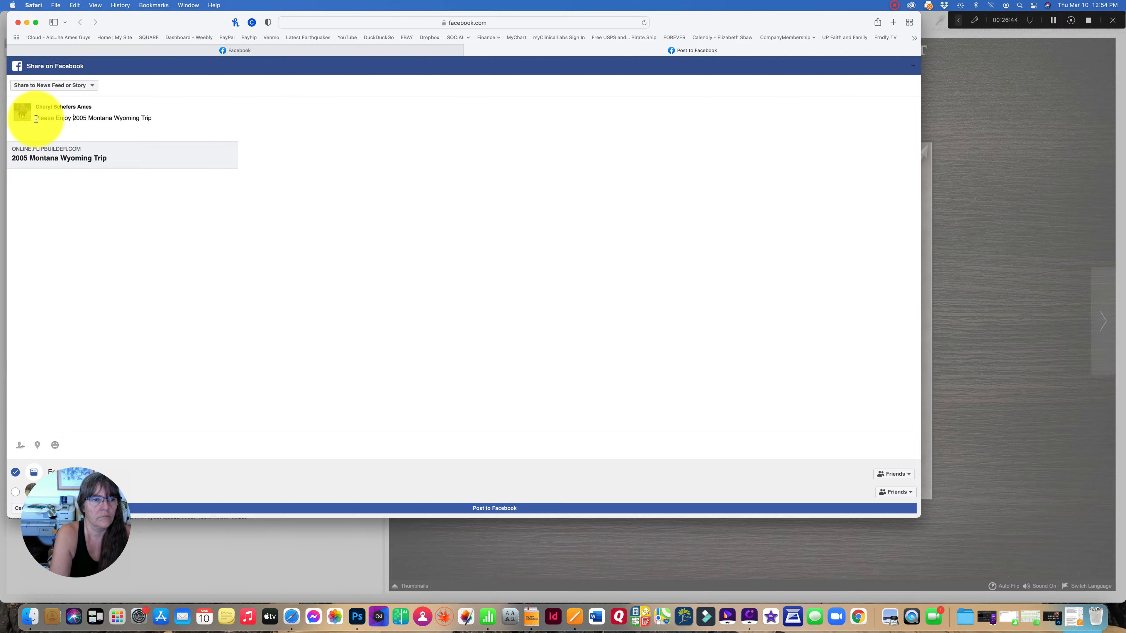
{"action": "type", "text": "y Online Fl"}
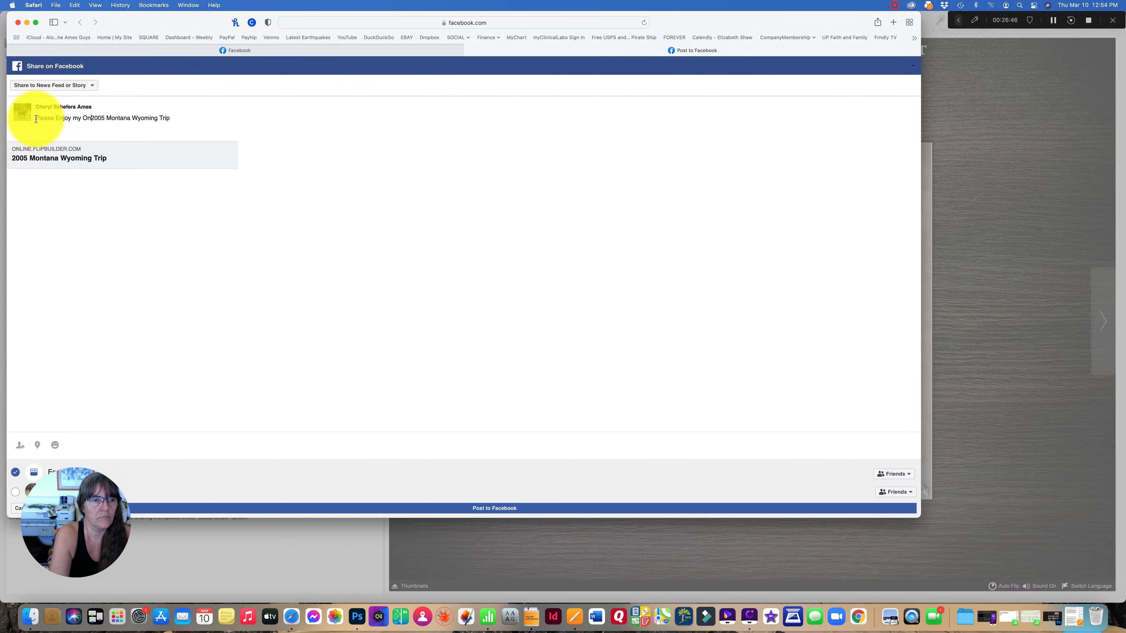
{"action": "type", "text": "ipbook "}
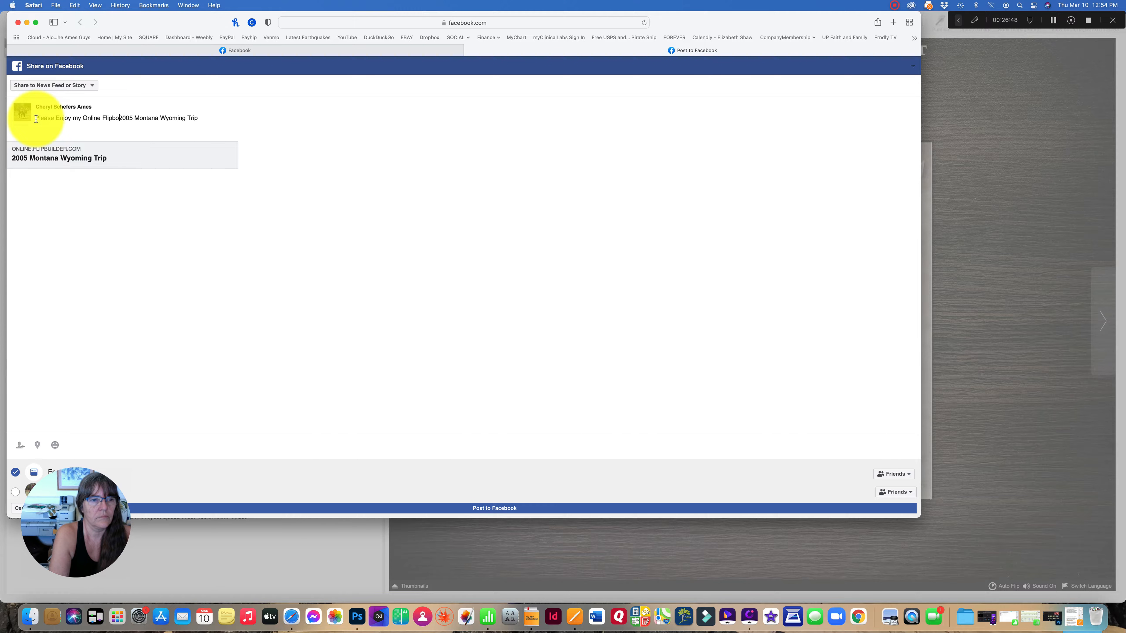
{"action": "type", "text": "~"}
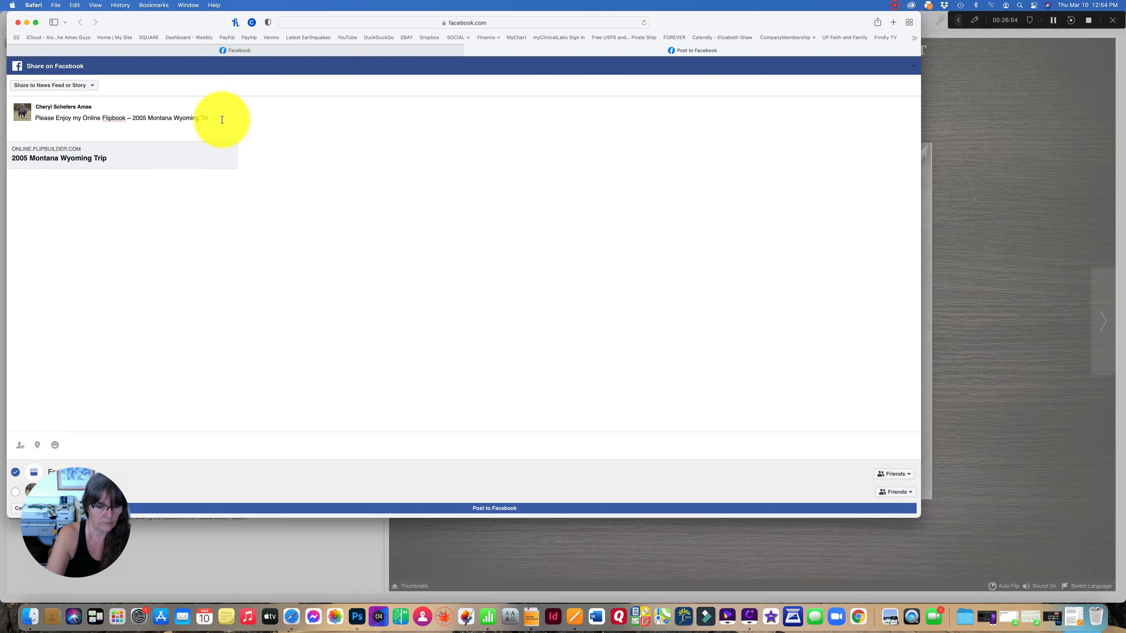
- Add "Please would love to know your thoughts on it when you get done viewing :)" below, post it, and dismiss the browser and upload confirmation
{"action": "key", "text": "Return"}
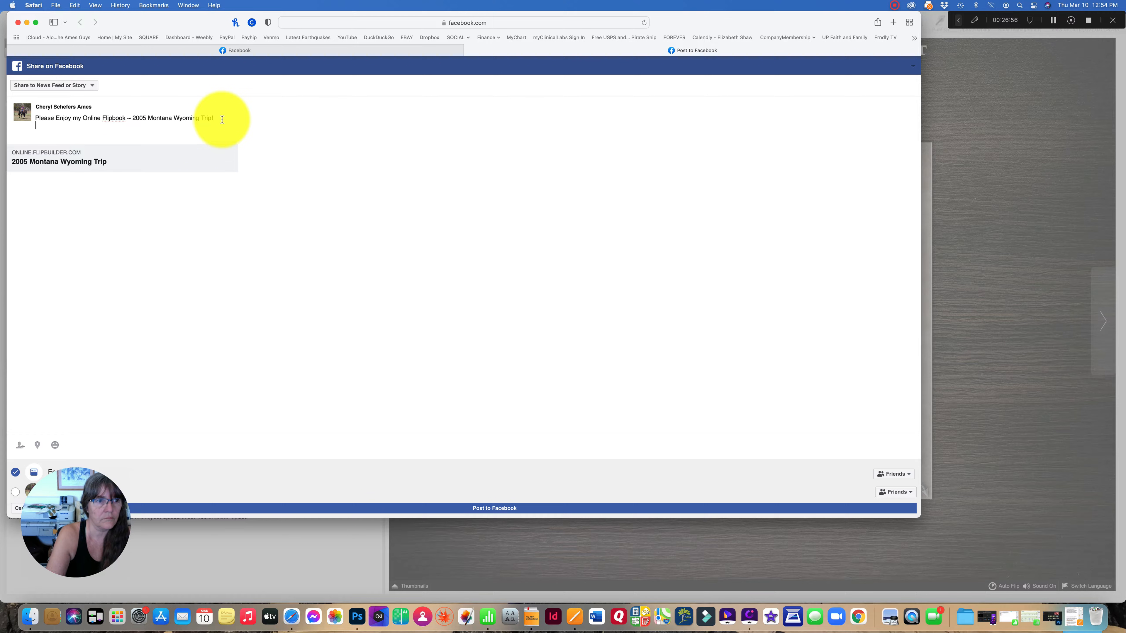
{"action": "type", "text": "Plea"}
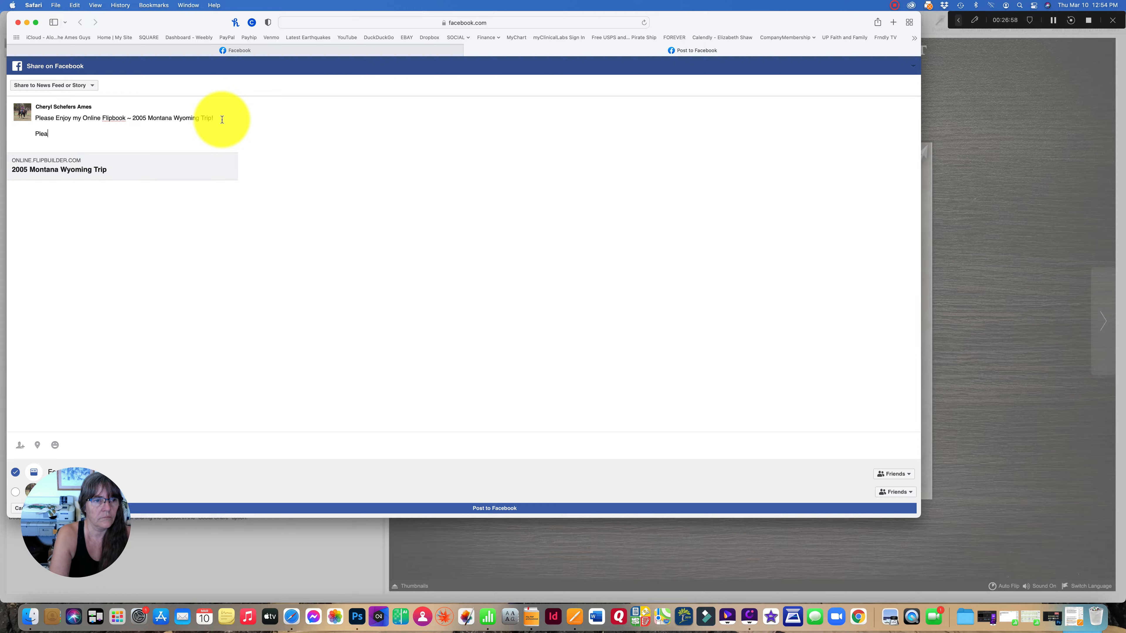
{"action": "type", "text": "se would love to know your thoughts on it when you get done viewing :)"}
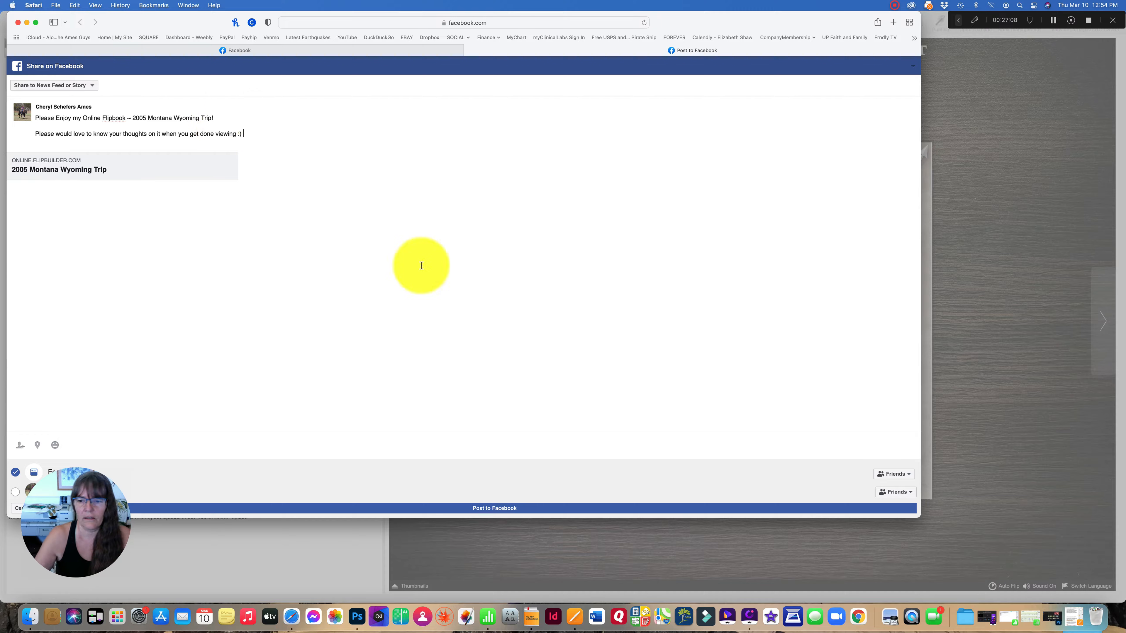
{"action": "left_click", "coordinate": [523, 508]}
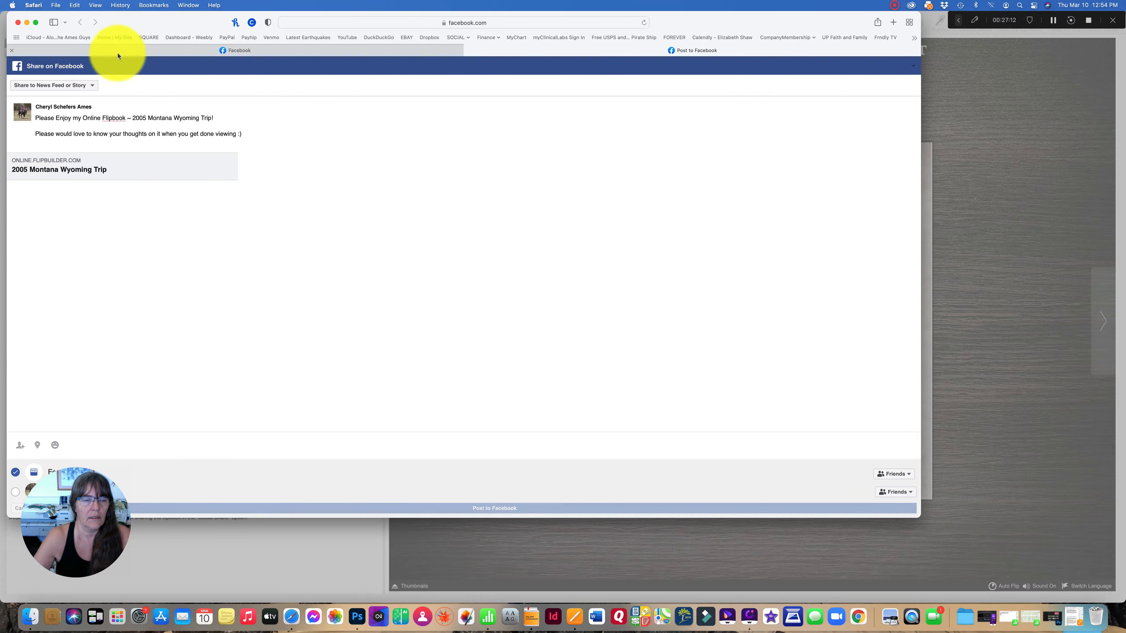
{"action": "mouse_move", "coordinate": [119, 56]}
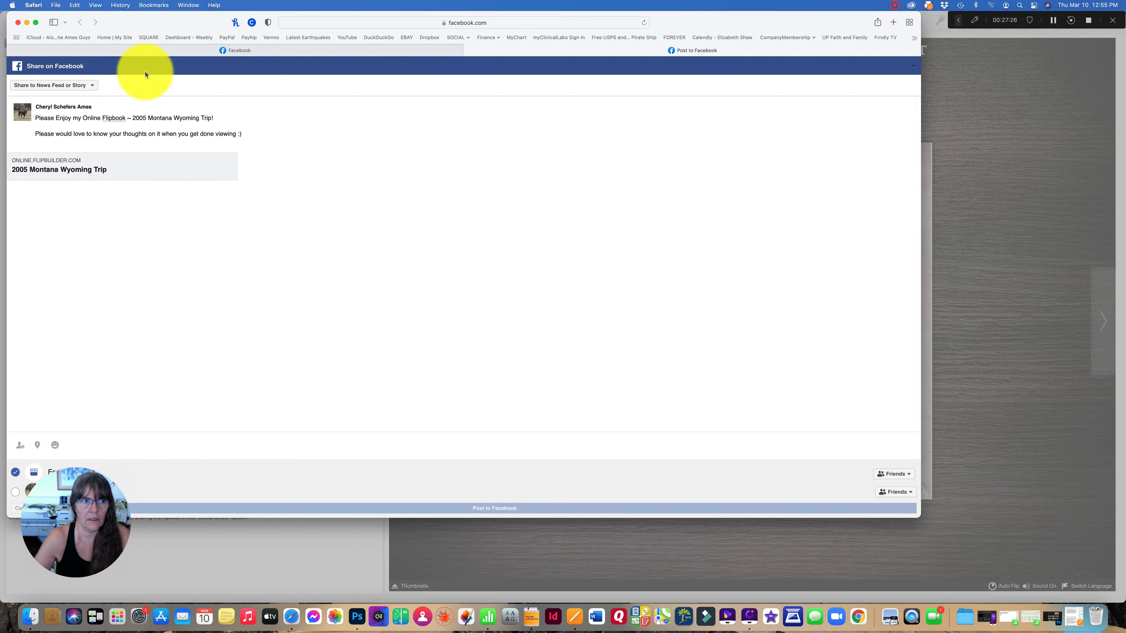
{"action": "left_click", "coordinate": [27, 23]}
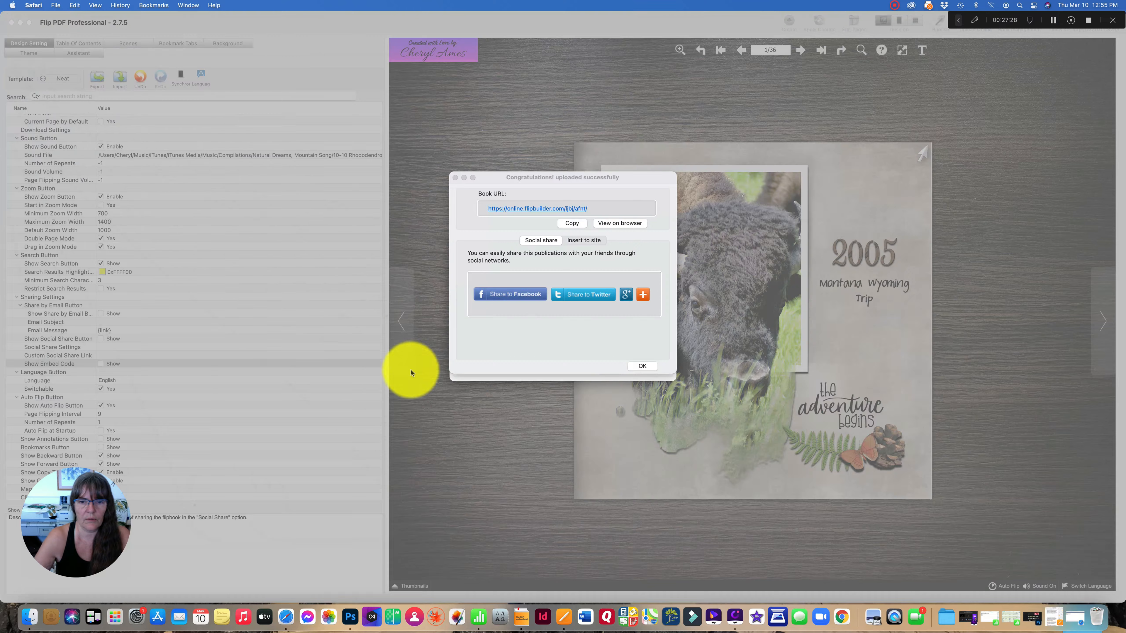
{"action": "left_click", "coordinate": [641, 366]}
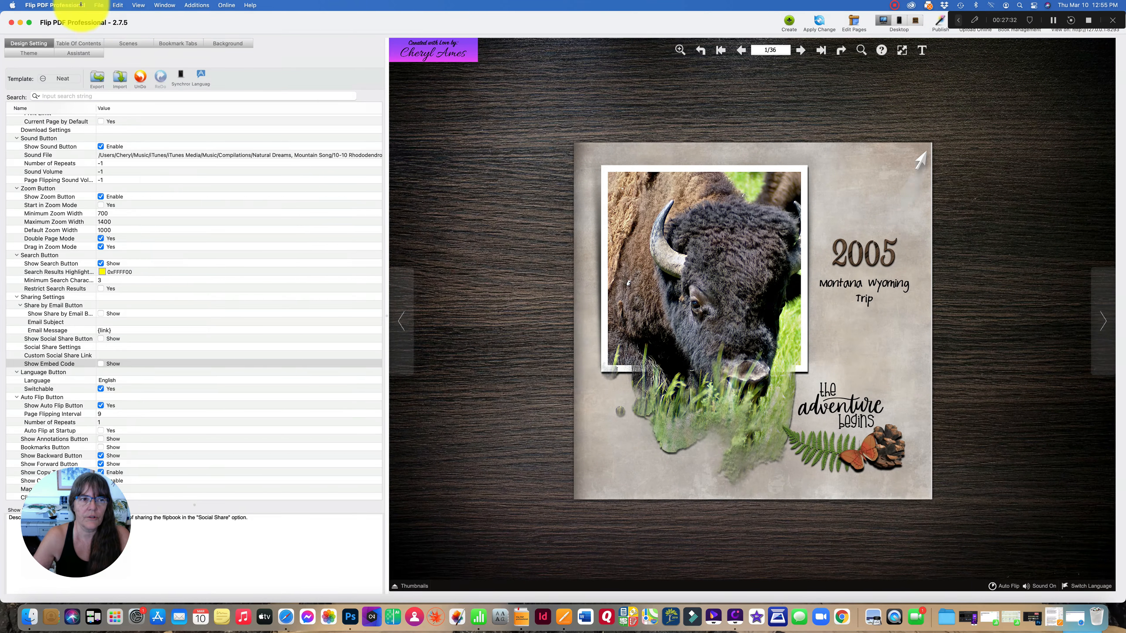
- Save the flipbook project in the 2005 Montana Wyoming Trip folder inside the flipbooks backup folder on the external 3T drive
{"action": "left_click", "coordinate": [98, 6]}
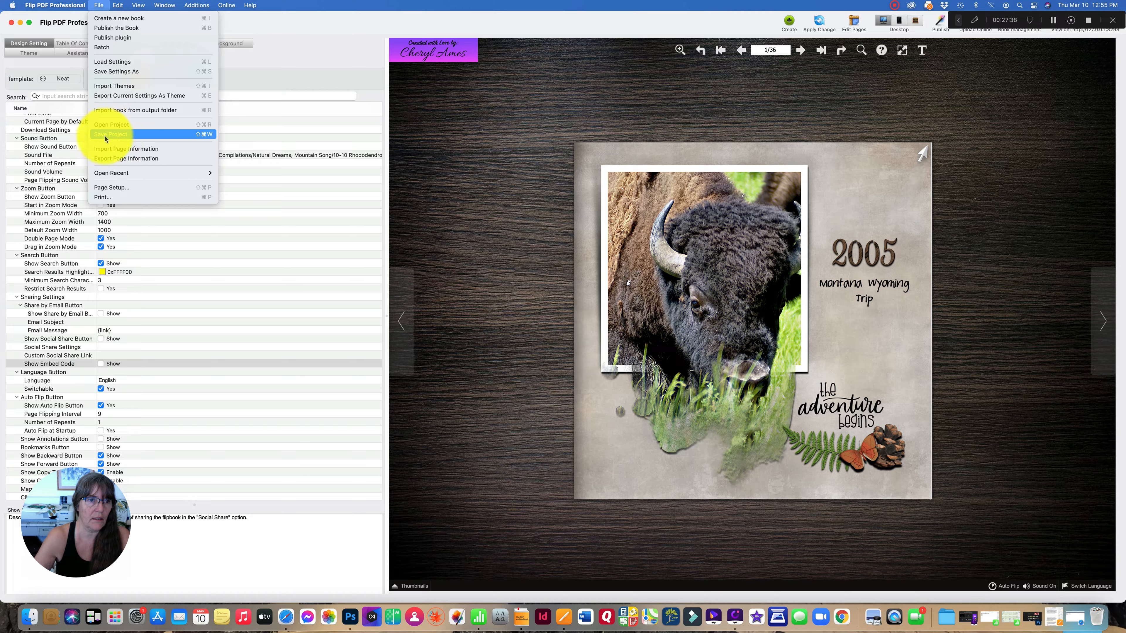
{"action": "left_click", "coordinate": [111, 134]}
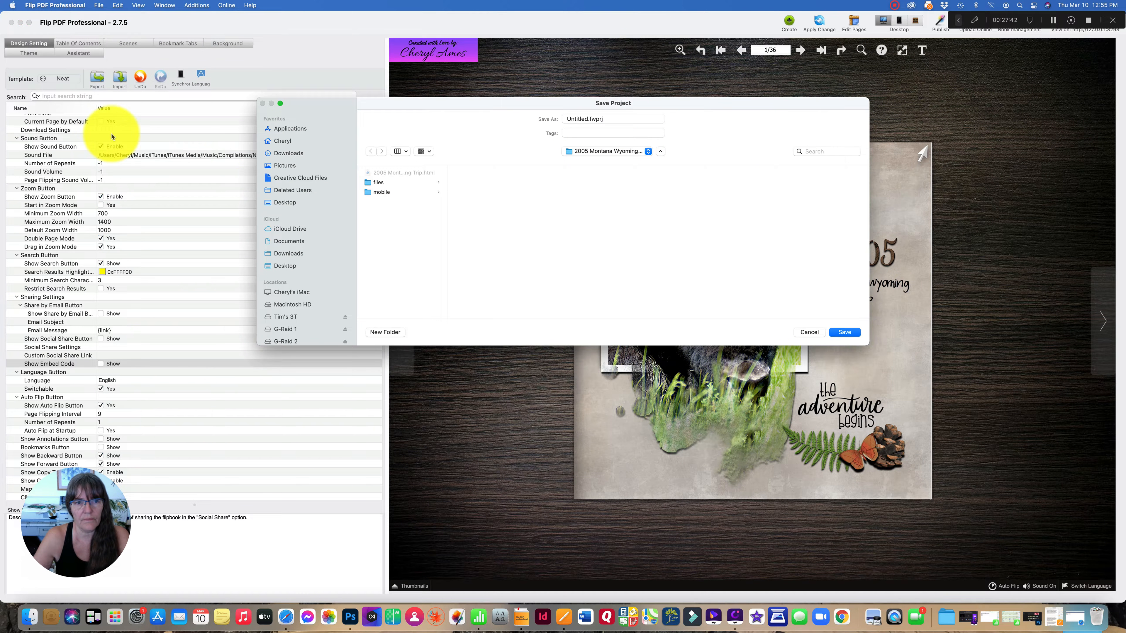
{"action": "left_click", "coordinate": [286, 316]}
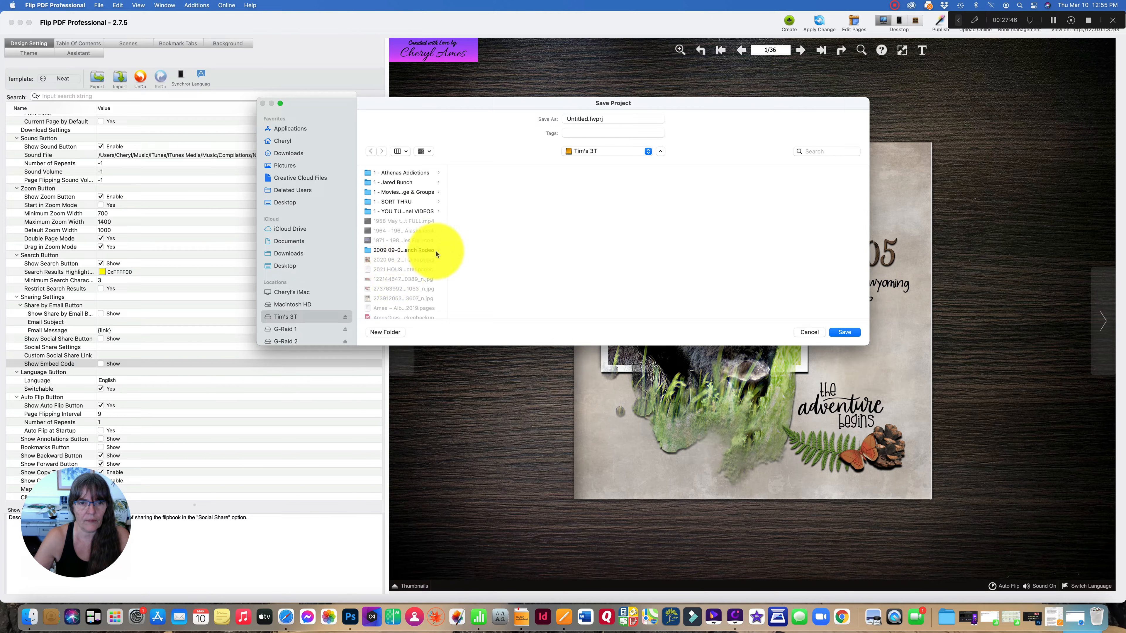
{"action": "left_click_drag", "start_coordinate": [446, 255], "coordinate": [494, 260]}
{"action": "scroll", "coordinate": [410, 298], "scroll_direction": "down", "scroll_amount": 5}
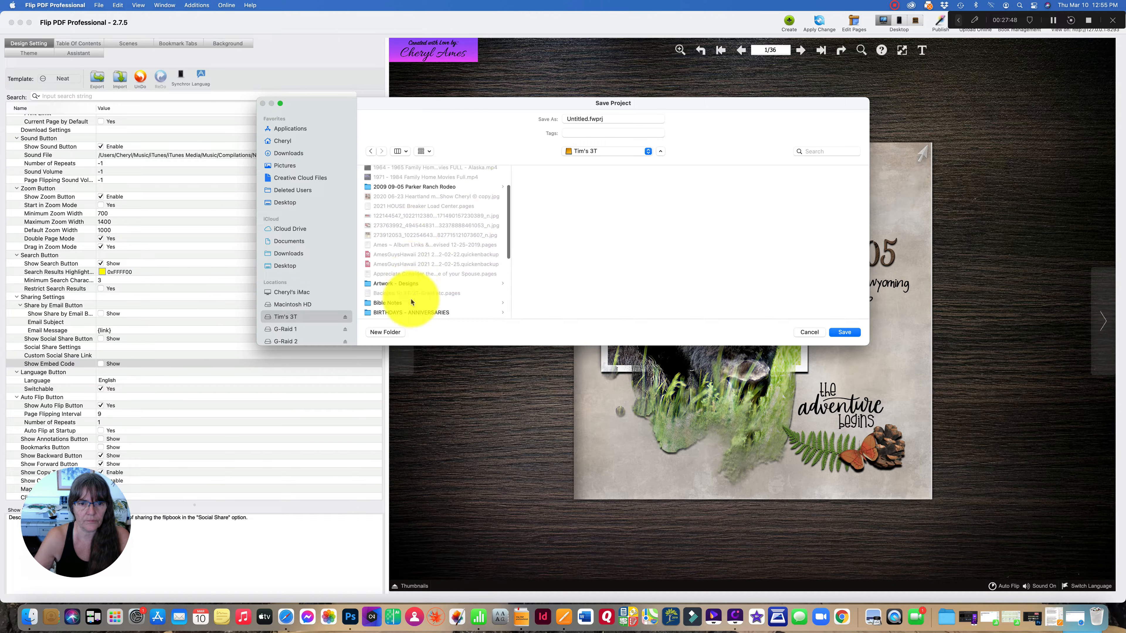
{"action": "left_click", "coordinate": [412, 273]}
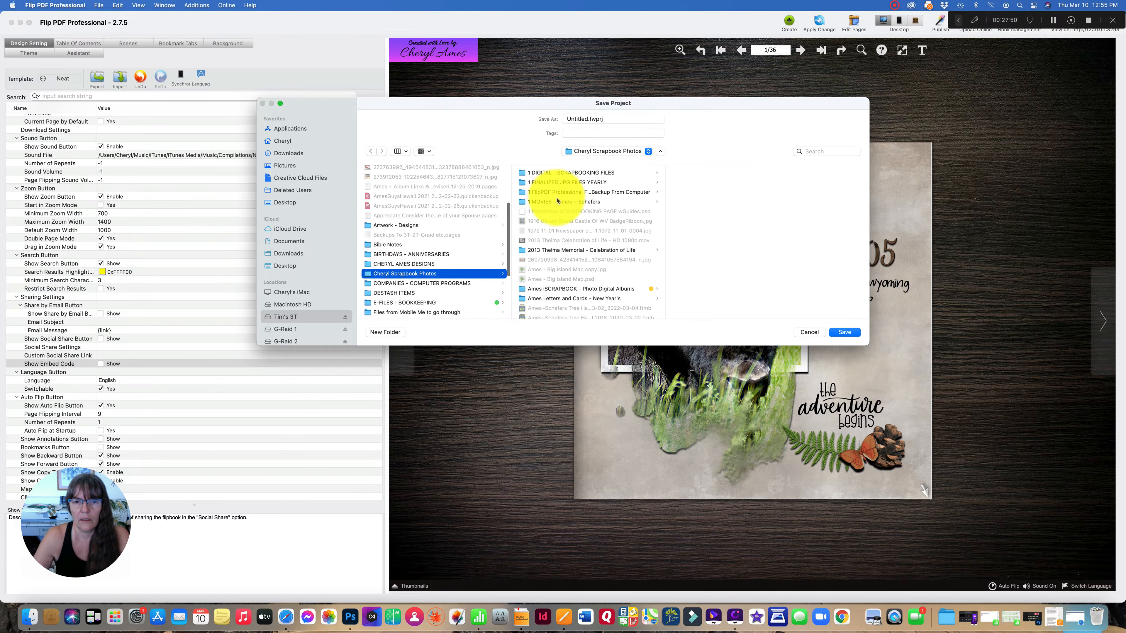
{"action": "left_click", "coordinate": [594, 192]}
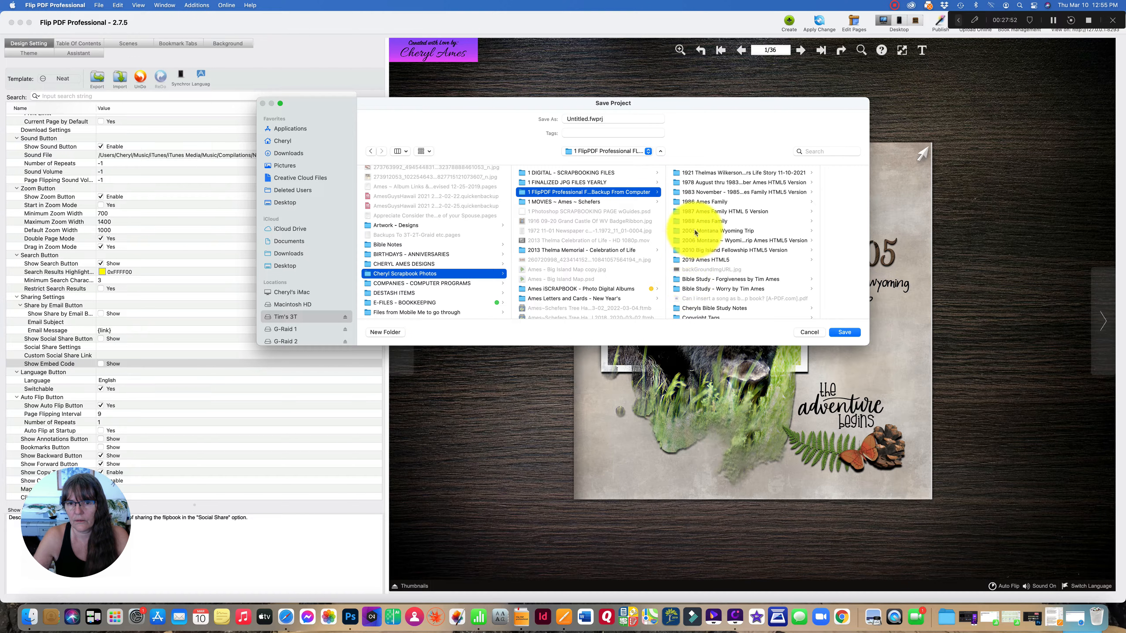
{"action": "left_click", "coordinate": [692, 231]}
{"action": "left_click", "coordinate": [839, 333]}
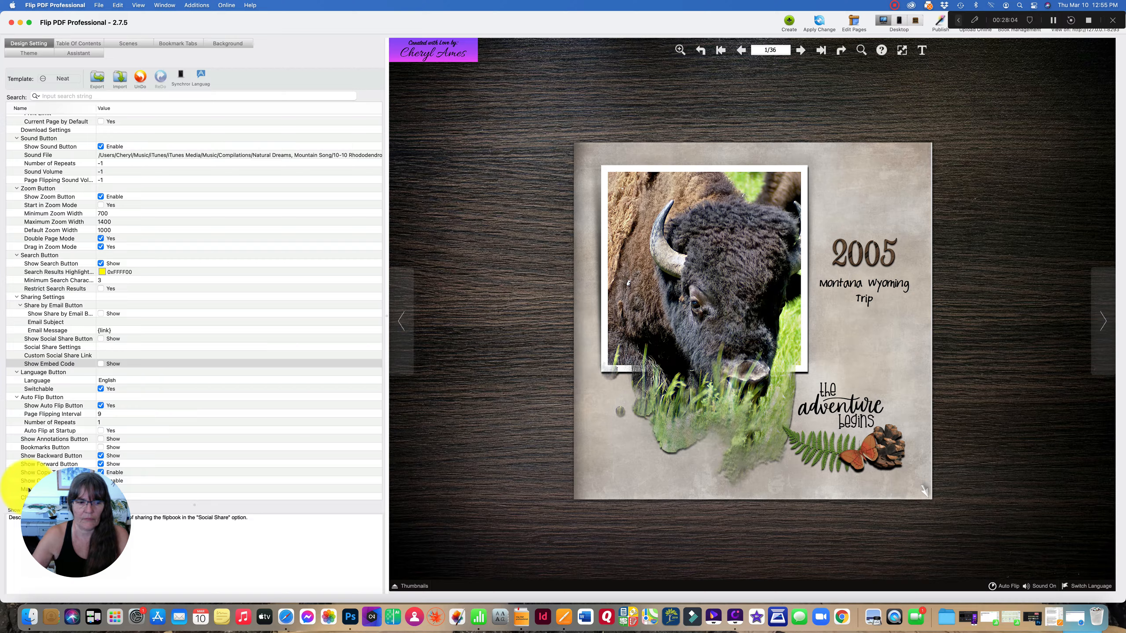
- Examine the 2005 Montana Wyoming Trip folder on the external 3T drive in Finder, including its files and mobile subfolders
{"action": "left_click", "coordinate": [32, 619]}
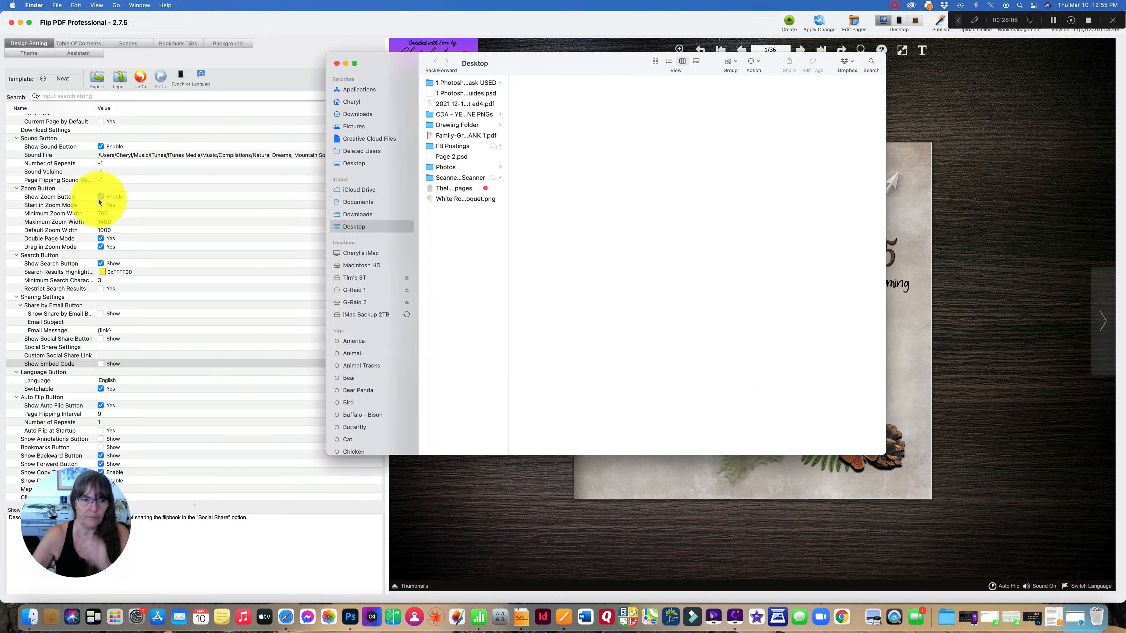
{"action": "left_click", "coordinate": [368, 278]}
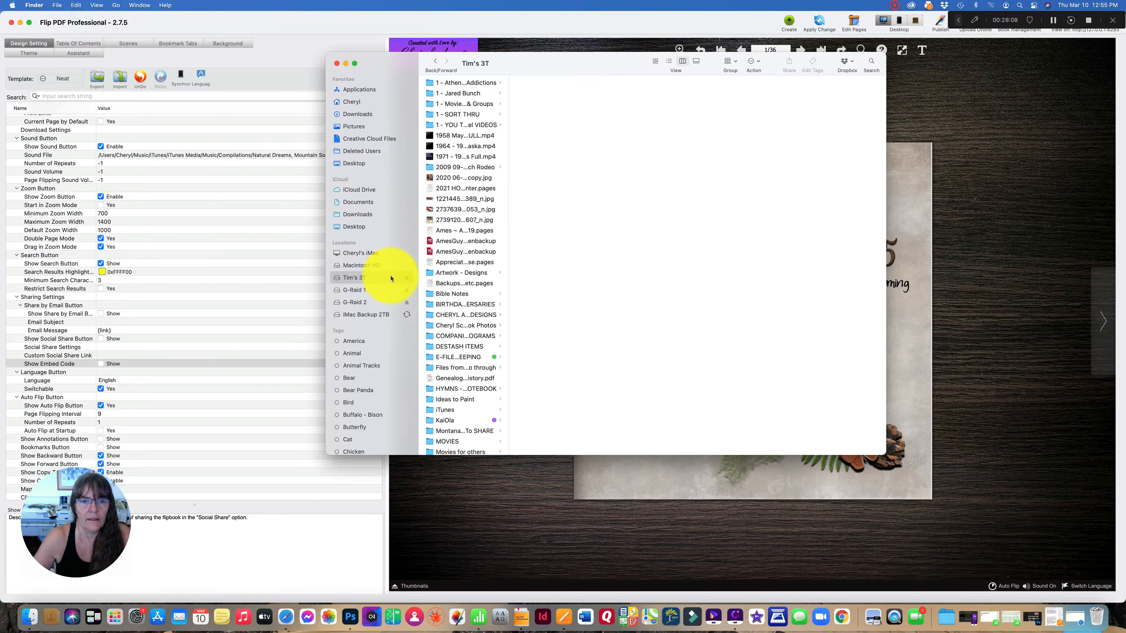
{"action": "left_click", "coordinate": [477, 325]}
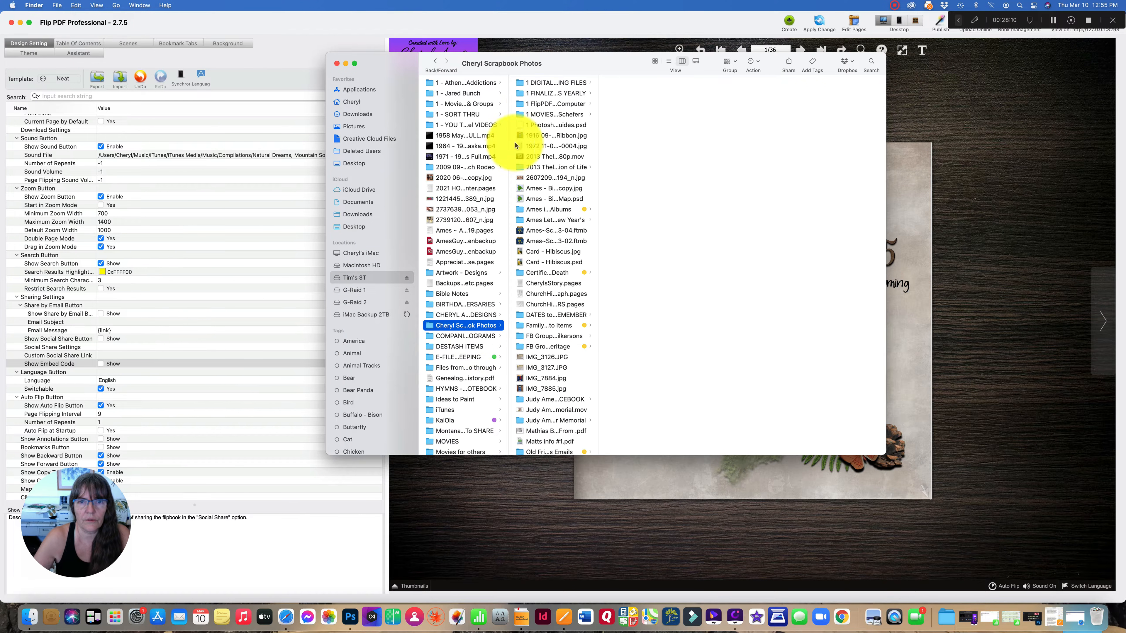
{"action": "left_click", "coordinate": [536, 103]}
{"action": "left_click", "coordinate": [642, 146]}
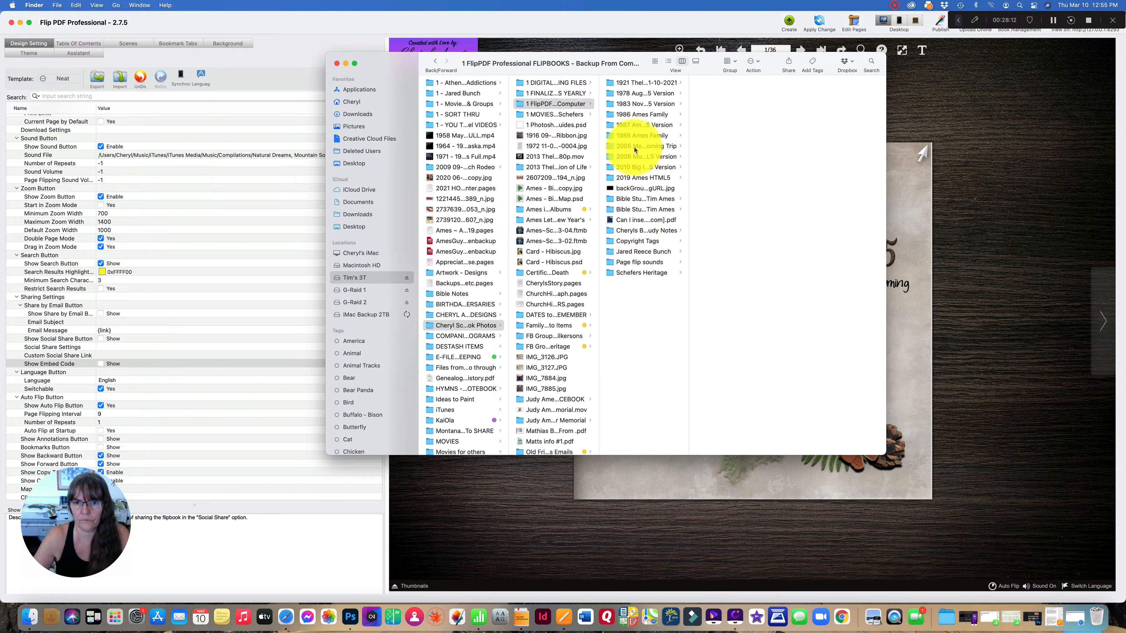
{"action": "left_click_drag", "start_coordinate": [779, 118], "coordinate": [864, 118]}
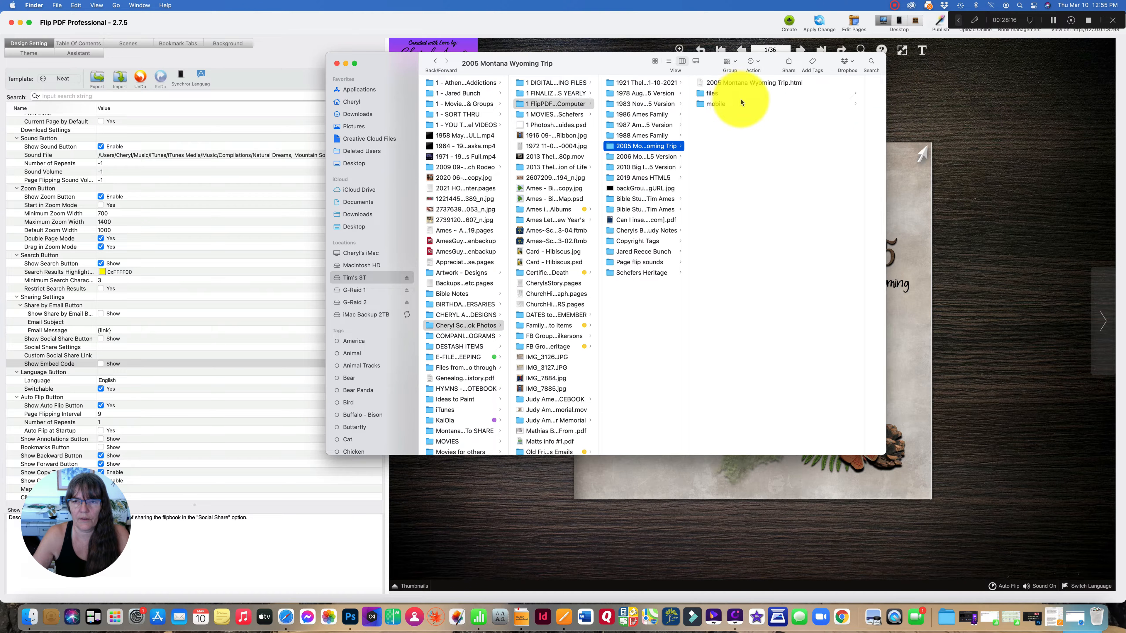
{"action": "left_click_drag", "start_coordinate": [580, 71], "coordinate": [427, 83]}
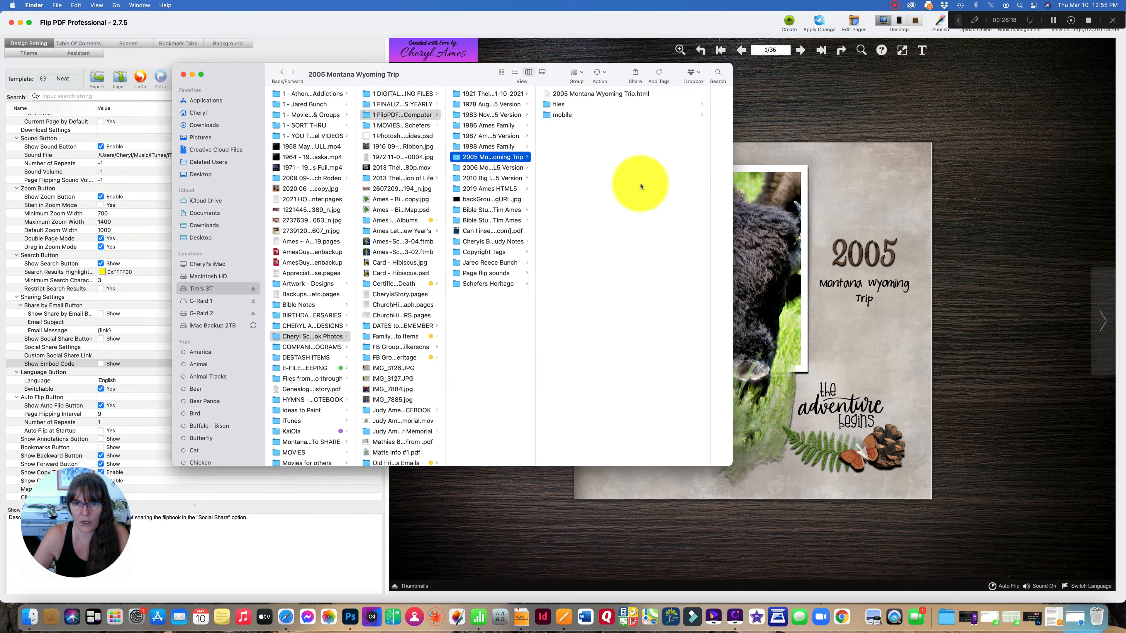
{"action": "left_click", "coordinate": [566, 105]}
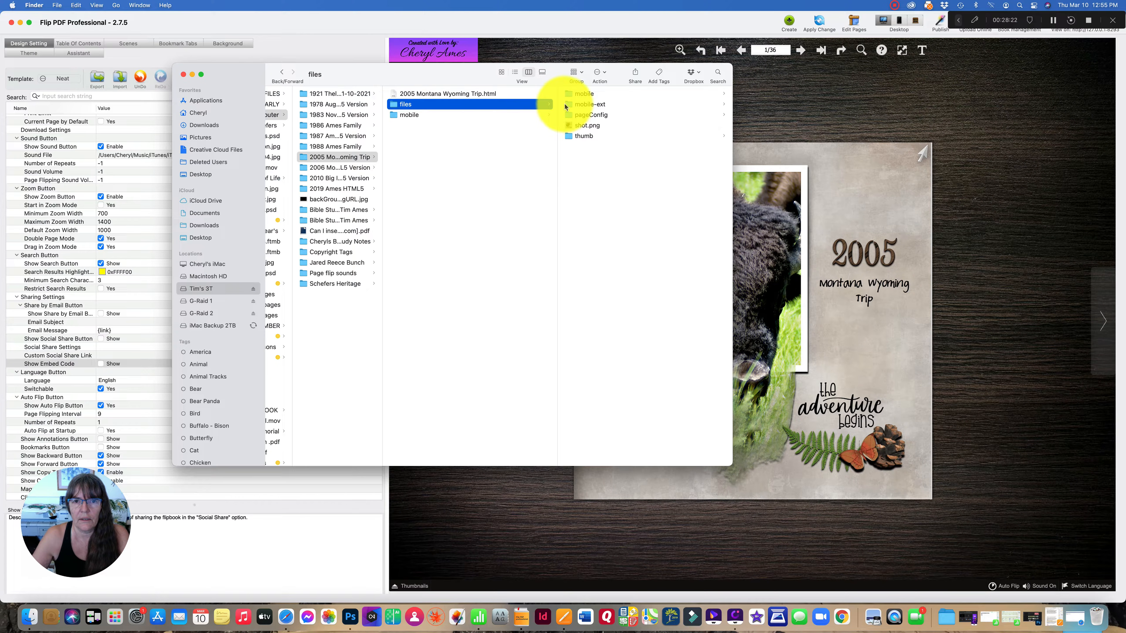
{"action": "left_click", "coordinate": [461, 115]}
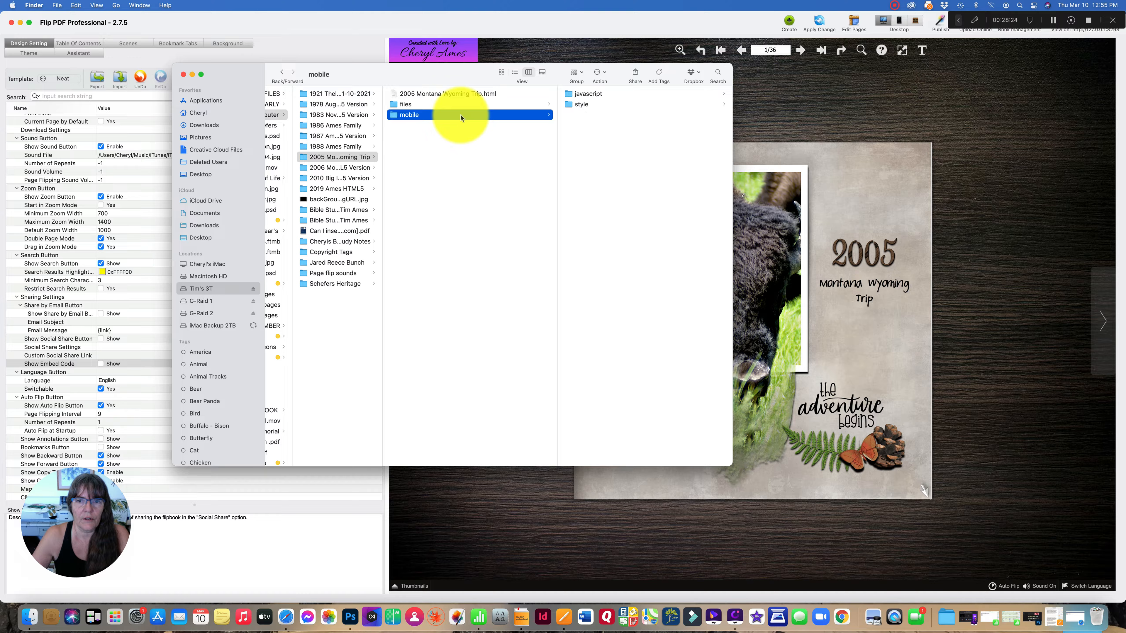
- Check the contents of the published book's files folder and close the Finder window
{"action": "left_click", "coordinate": [416, 105]}
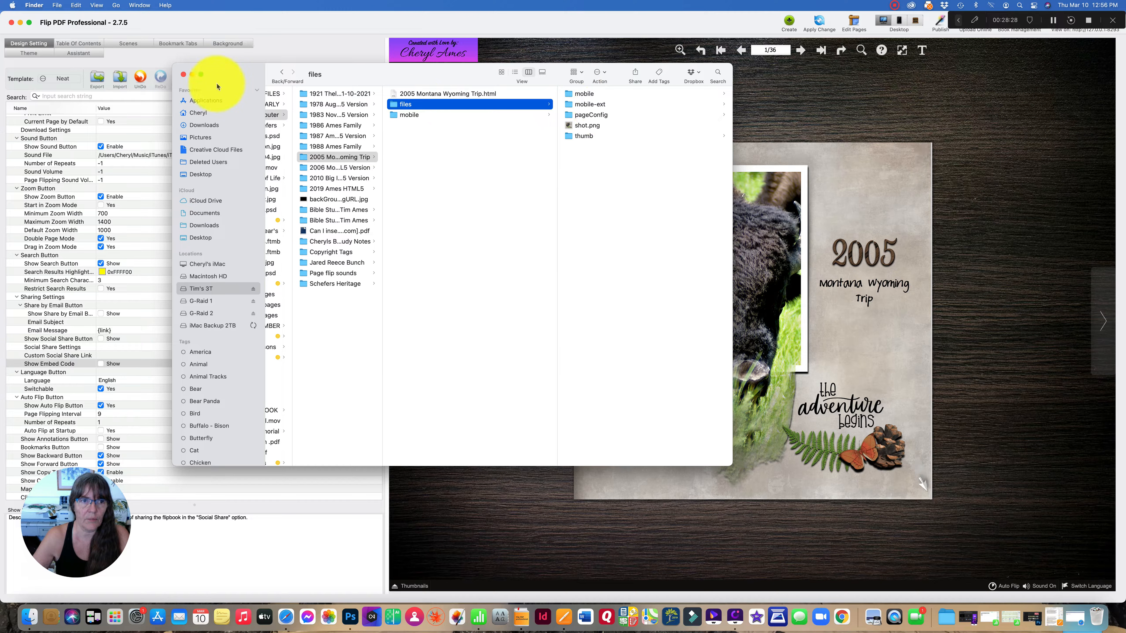
{"action": "left_click", "coordinate": [183, 74]}
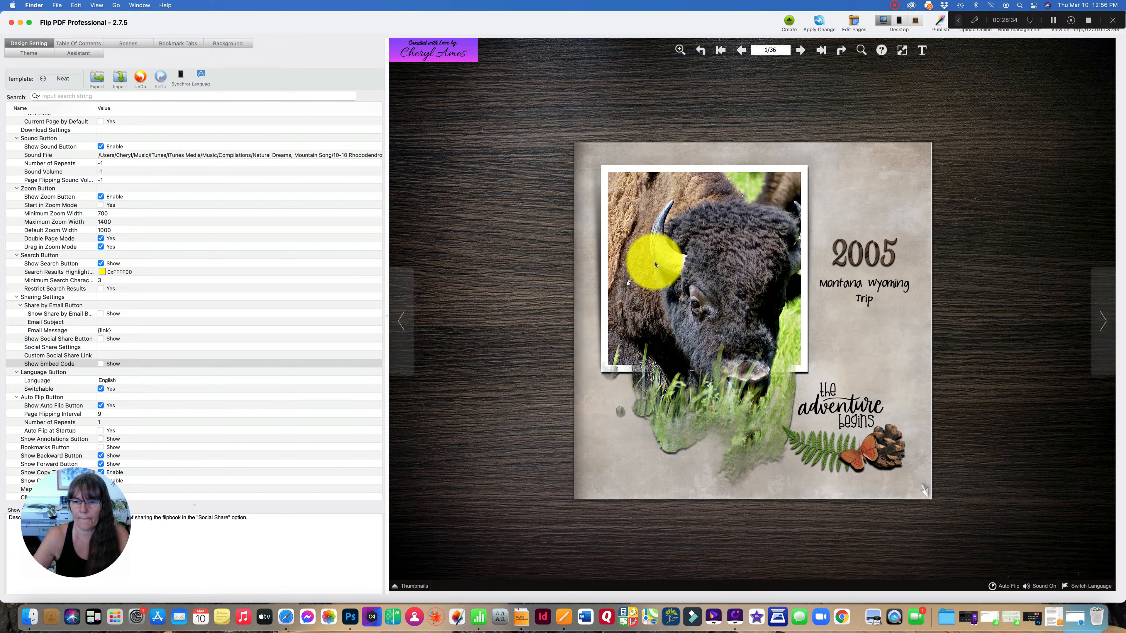
{"action": "left_click", "coordinate": [286, 616]}
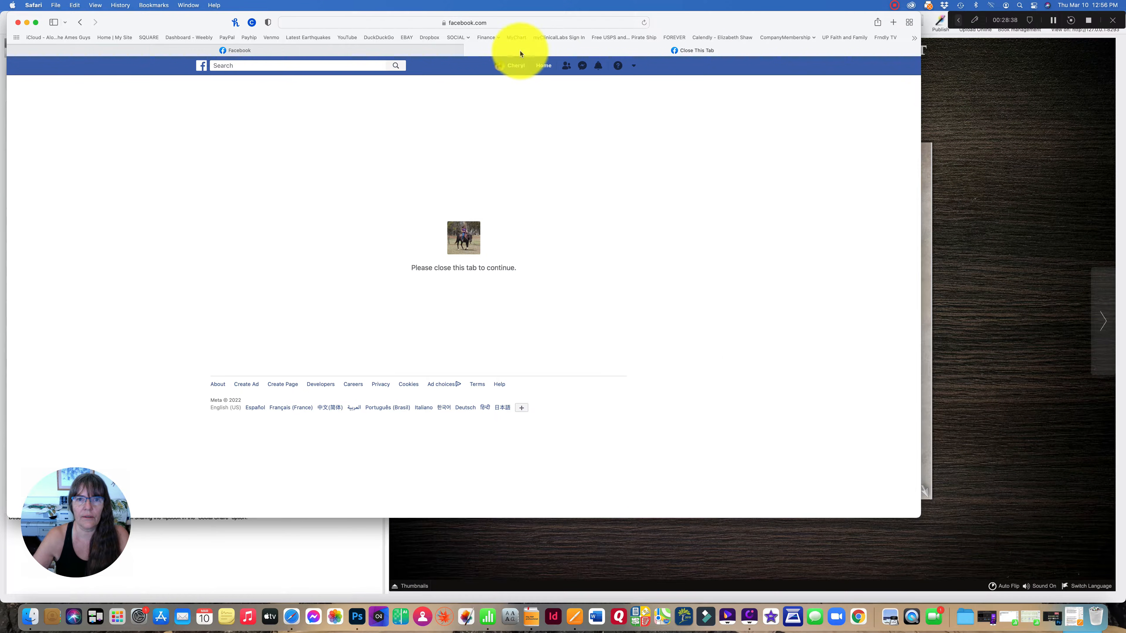
{"action": "left_click", "coordinate": [469, 50]}
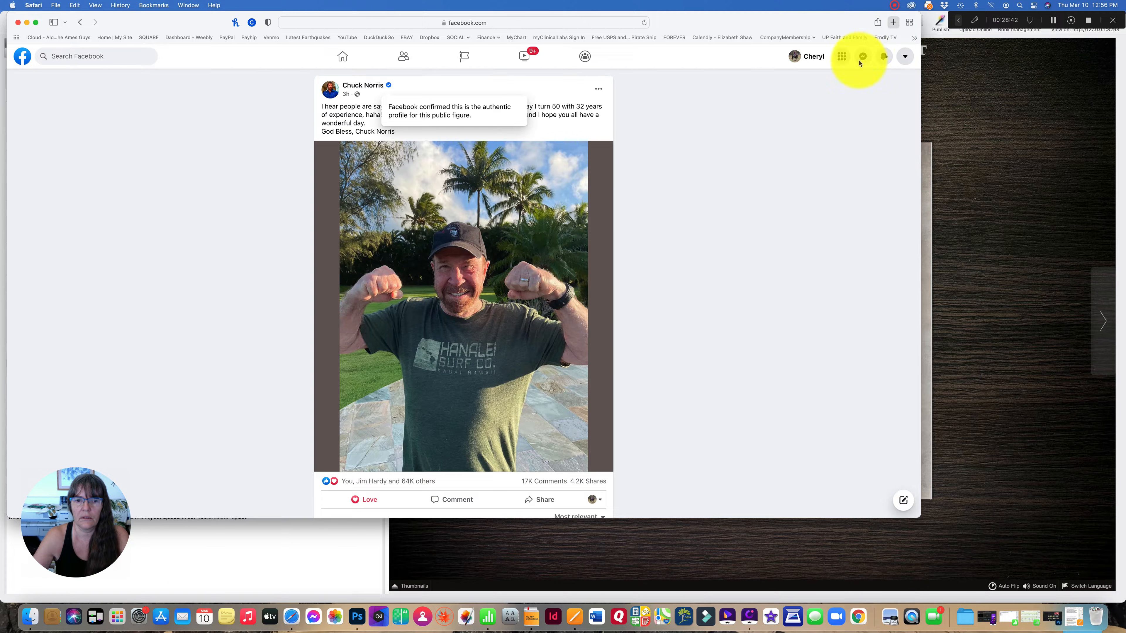
{"action": "key", "text": "super+t"}
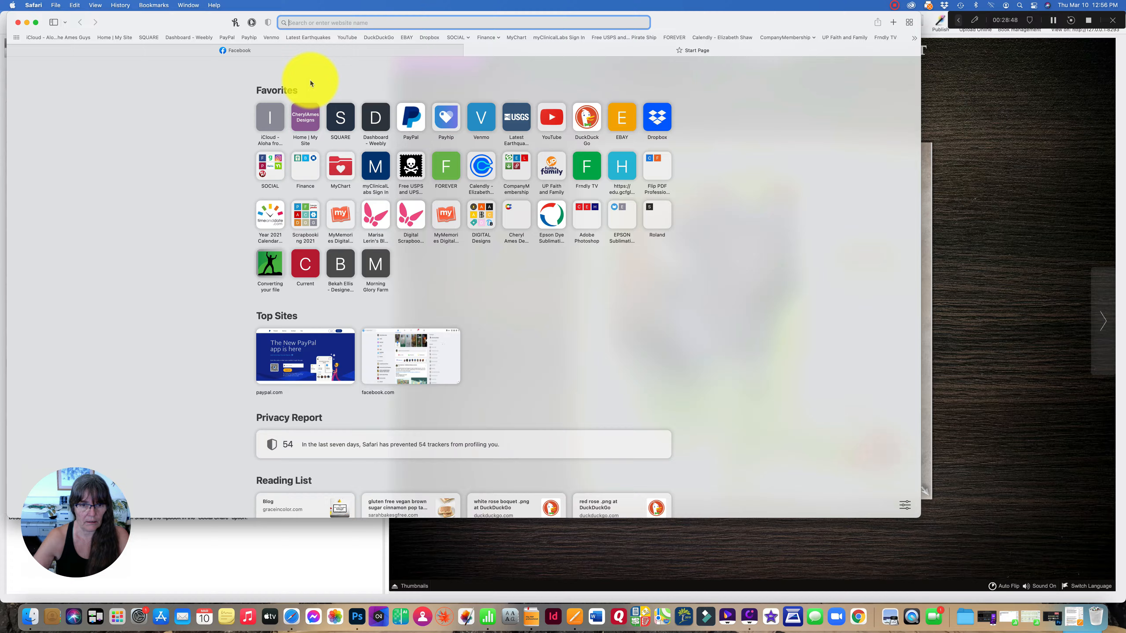
{"action": "type", "text": "https://online.flipbuilder.com/ljbj/afnt/"}
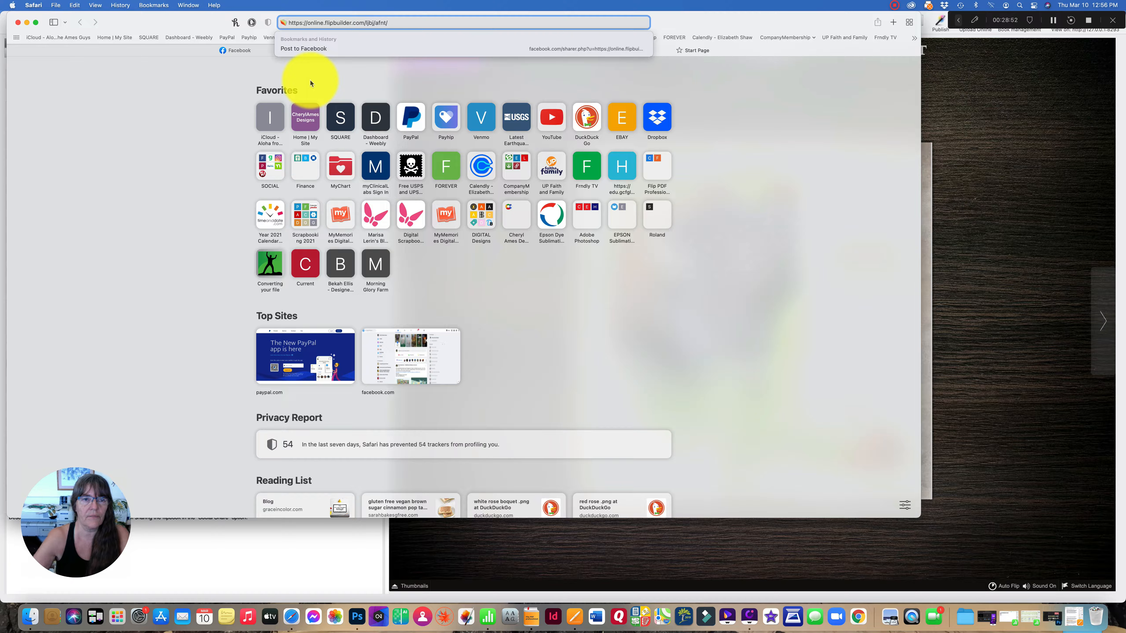
{"action": "key", "text": "Return"}
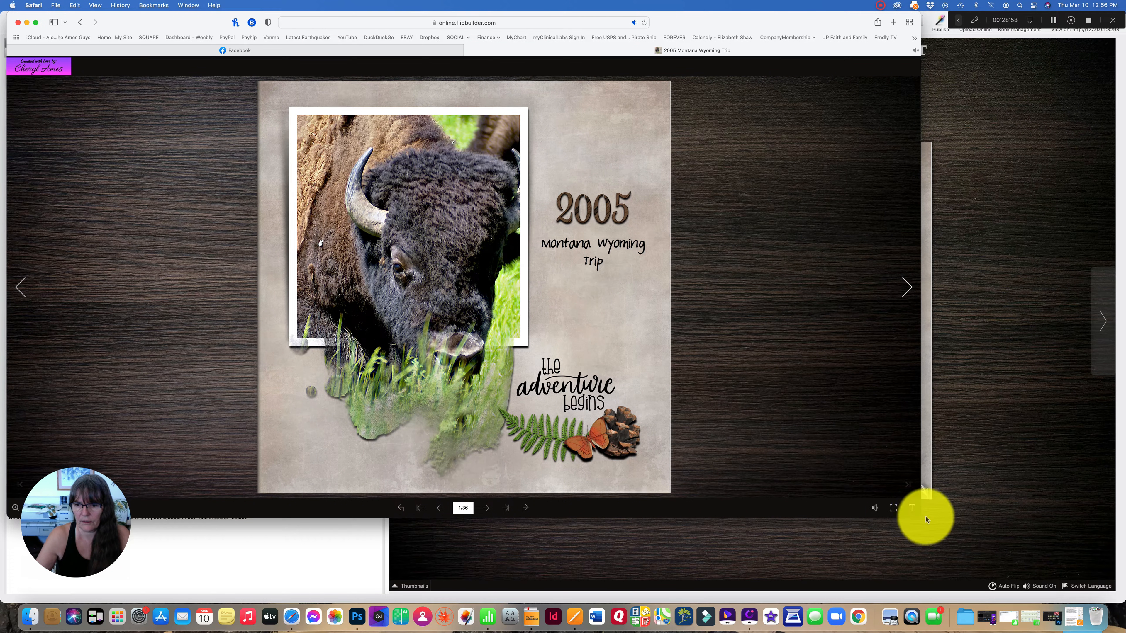
- Enlarge the browser window, lower the sound volume, page through the online flipbook to pages 8-9, and minimize the browser
{"action": "left_click_drag", "start_coordinate": [914, 515], "coordinate": [982, 569]}
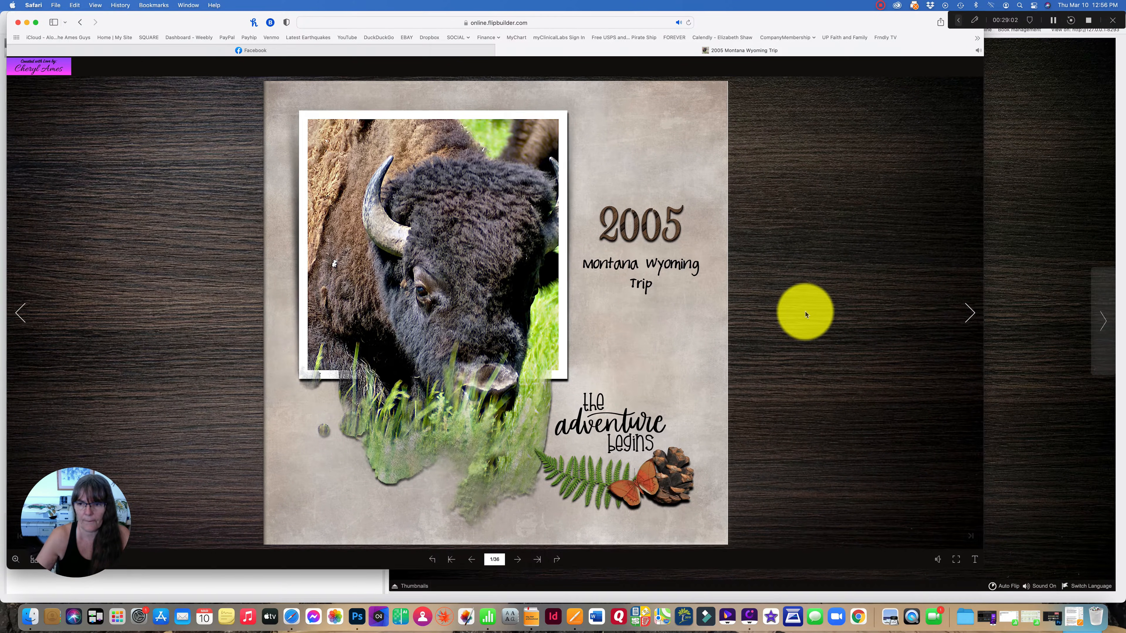
{"action": "key", "text": "XF86AudioLowerVolume"}
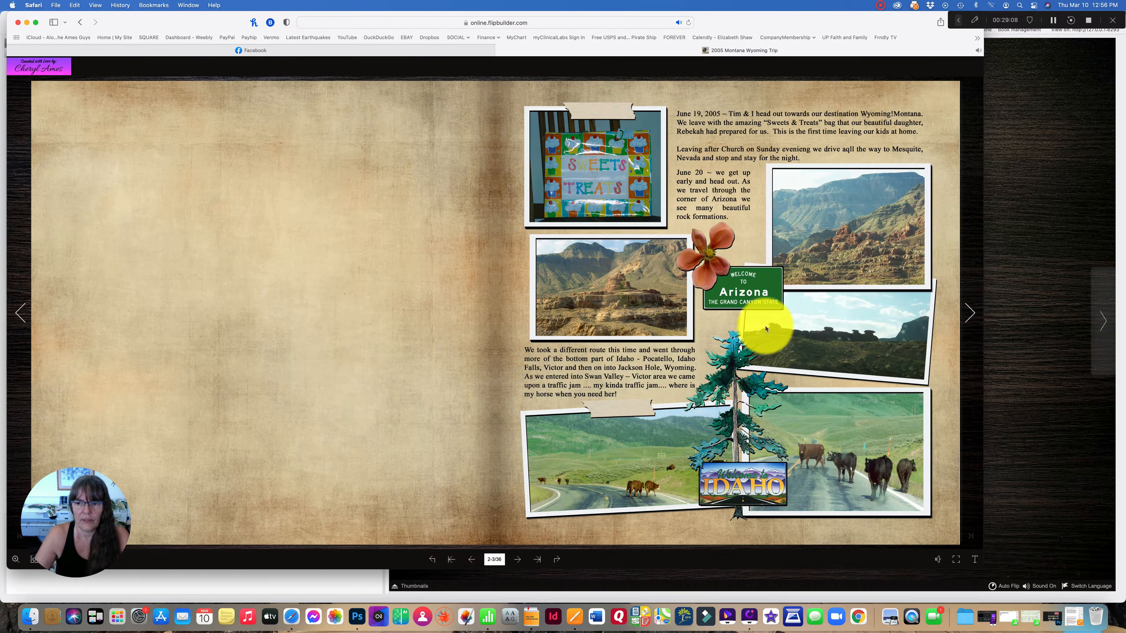
{"action": "left_click", "coordinate": [969, 315]}
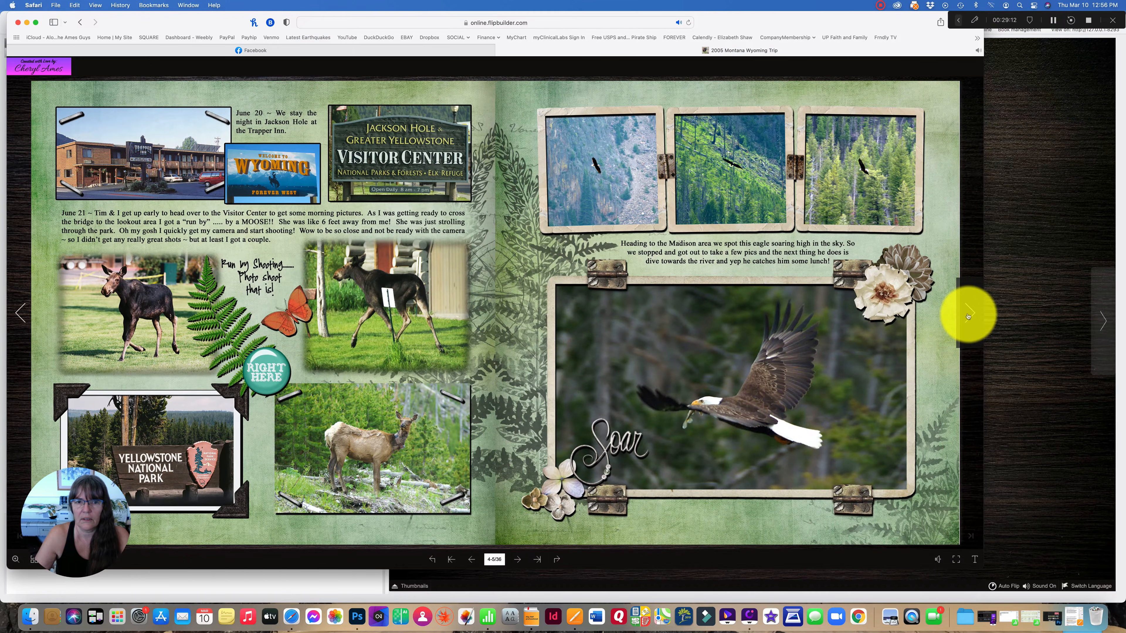
{"action": "left_click", "coordinate": [969, 315]}
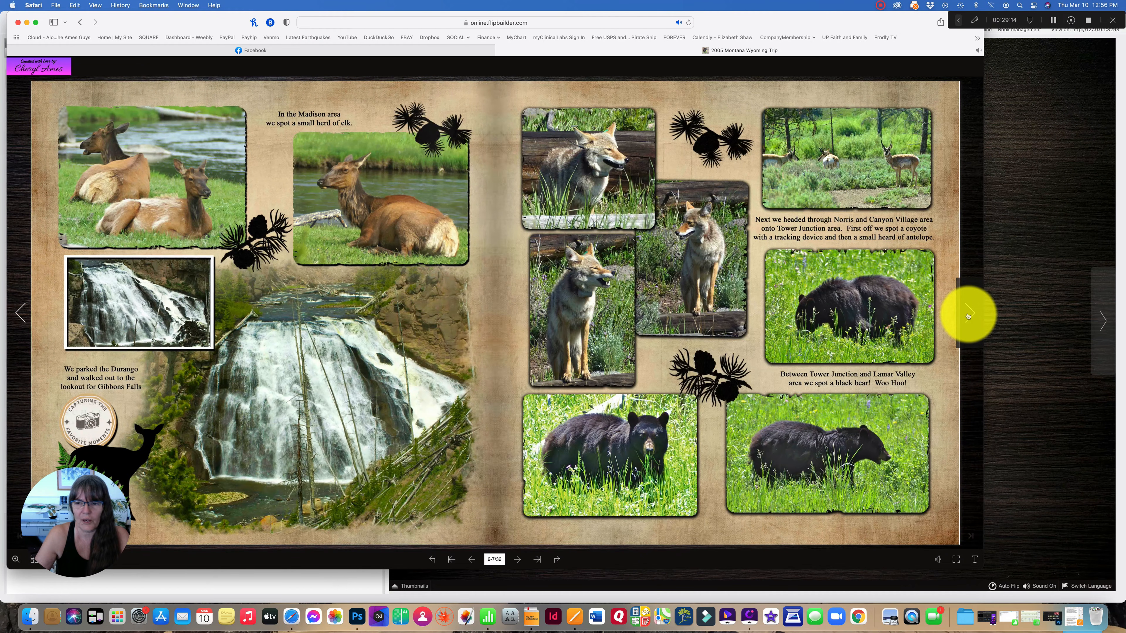
{"action": "left_click", "coordinate": [969, 315]}
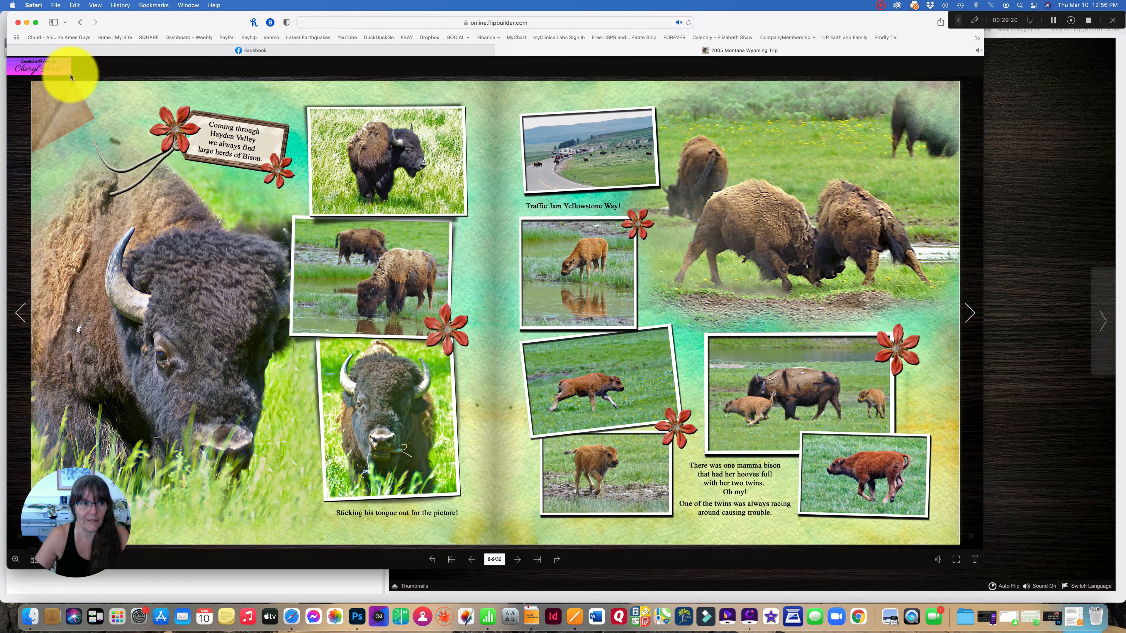
{"action": "left_click", "coordinate": [27, 22]}
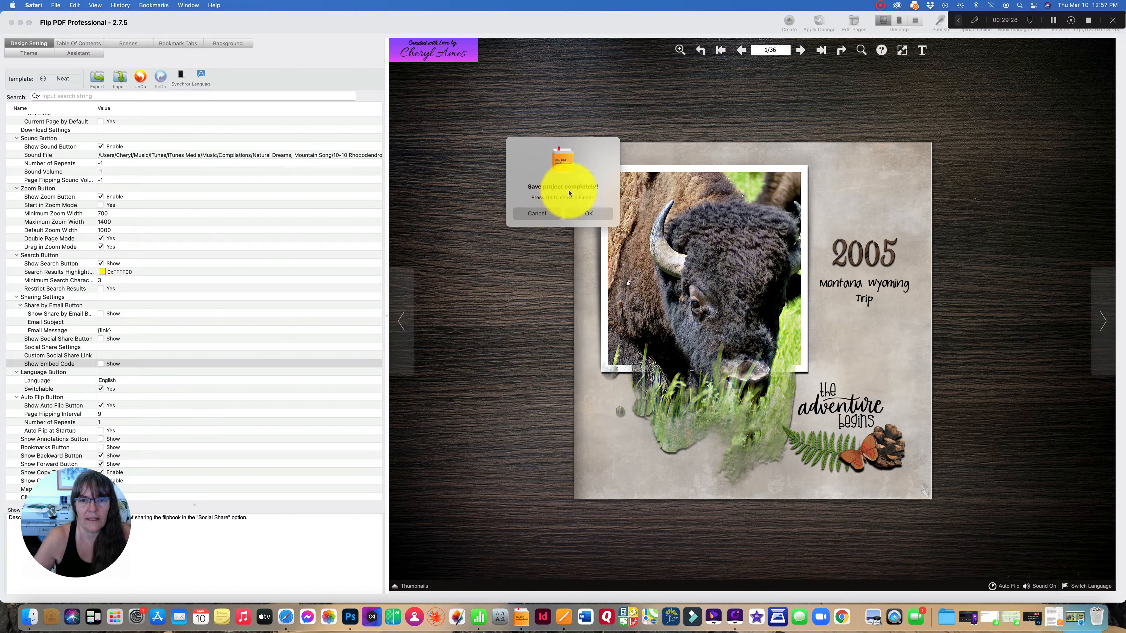
- Accept the project save confirmation, view the saved project file in the 2005 Montana Wyoming Trip folder, and close that folder window
{"action": "left_click", "coordinate": [588, 213]}
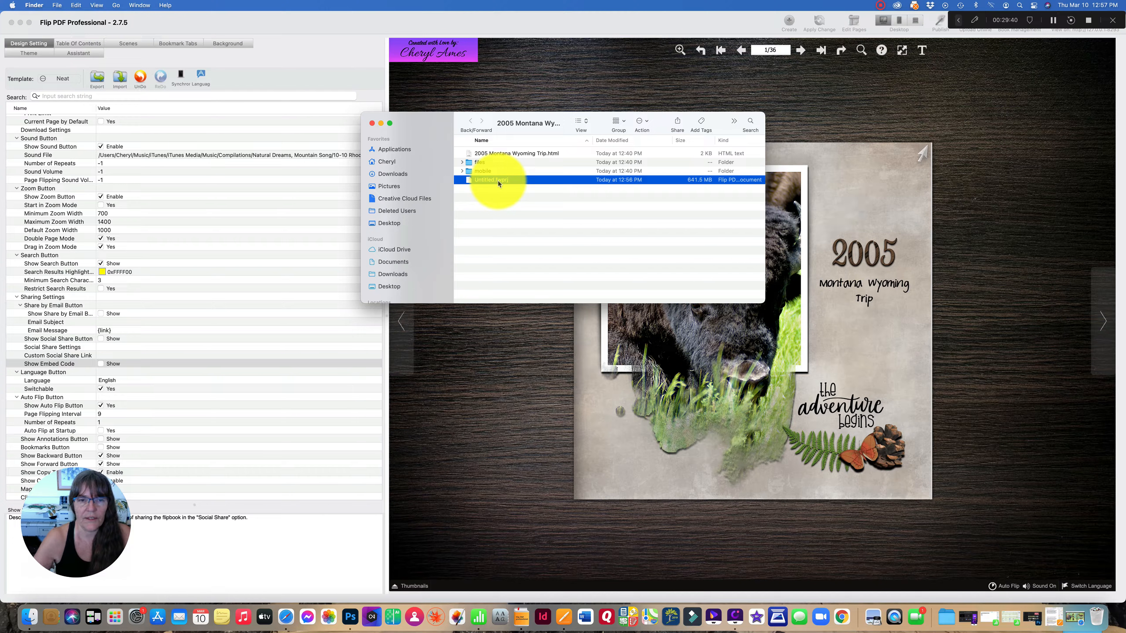
{"action": "left_click", "coordinate": [371, 122]}
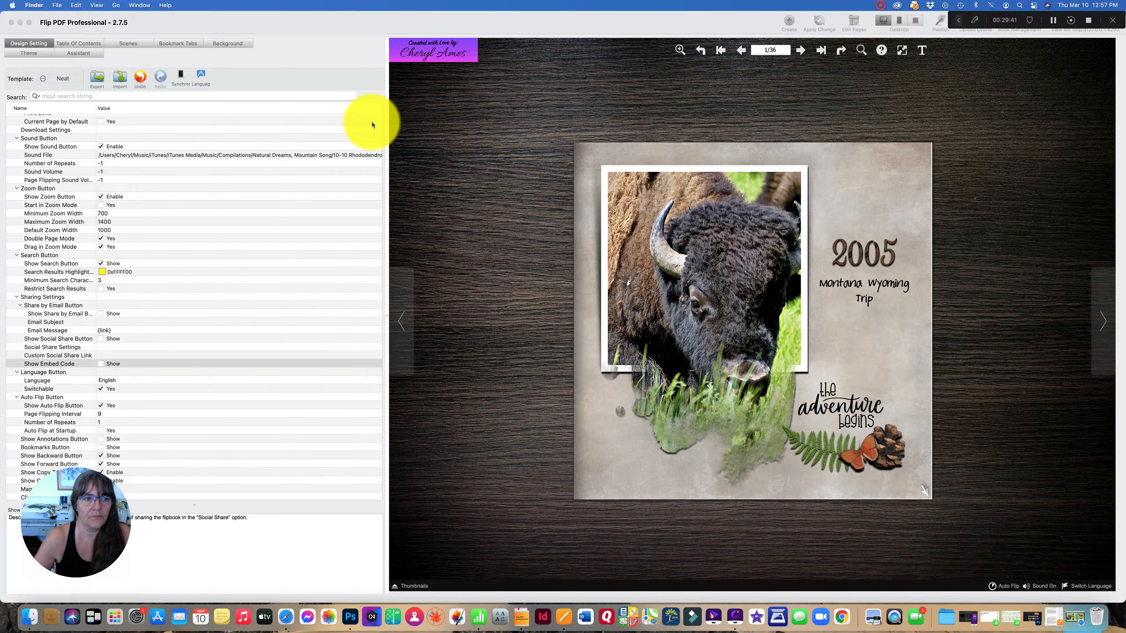
- Return to Flip PDF Professional and quit it
{"action": "left_click", "coordinate": [35, 23]}
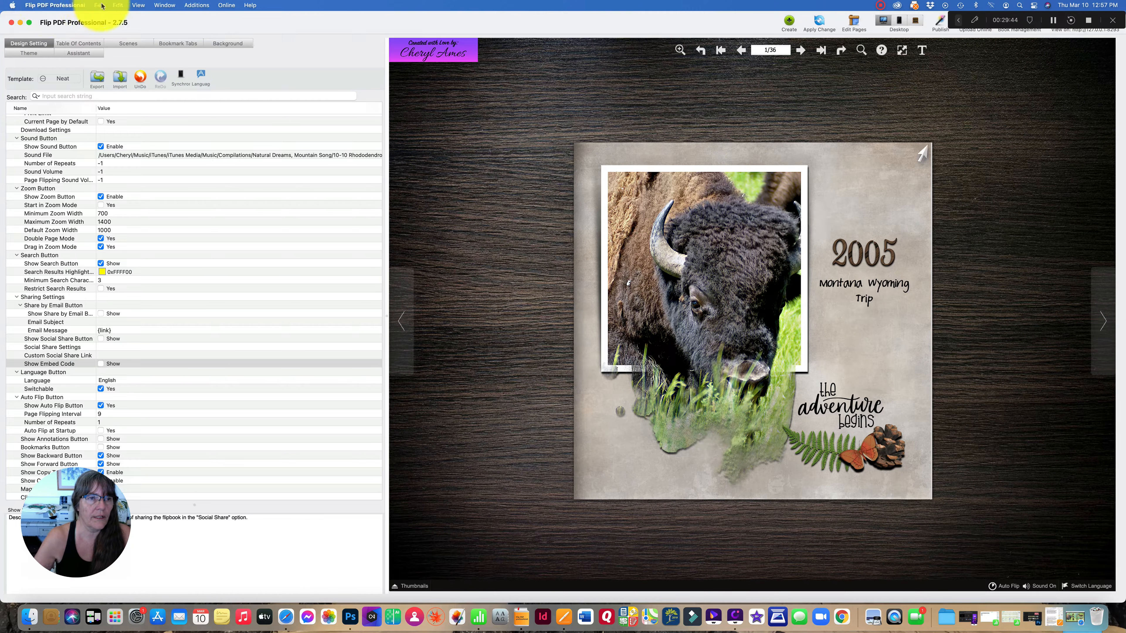
{"action": "left_click", "coordinate": [55, 5]}
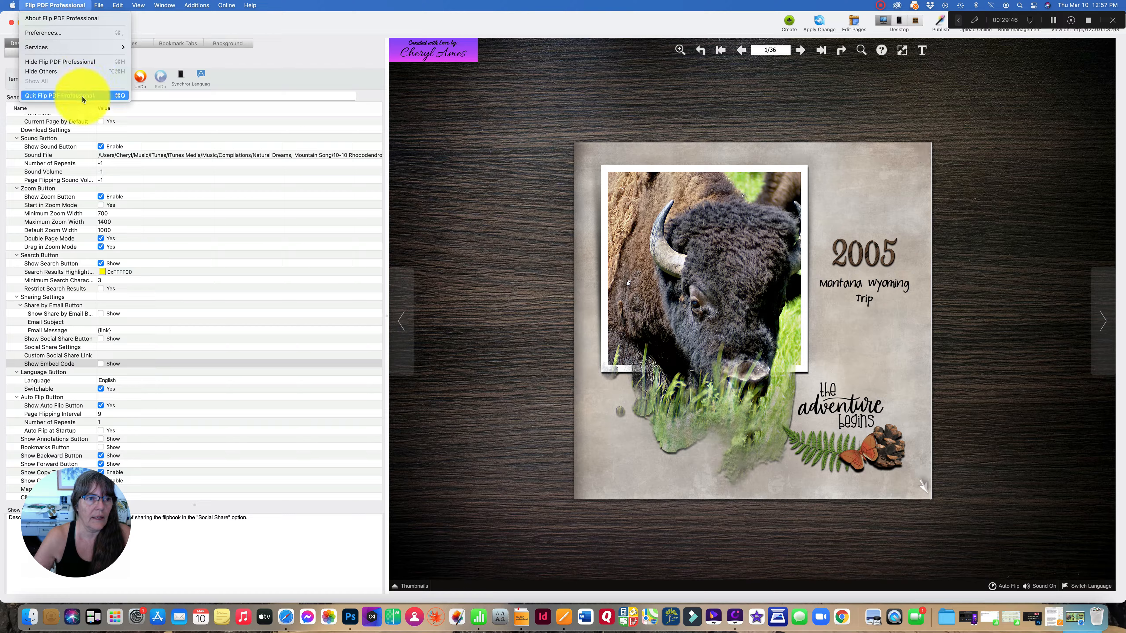
{"action": "left_click", "coordinate": [82, 96]}
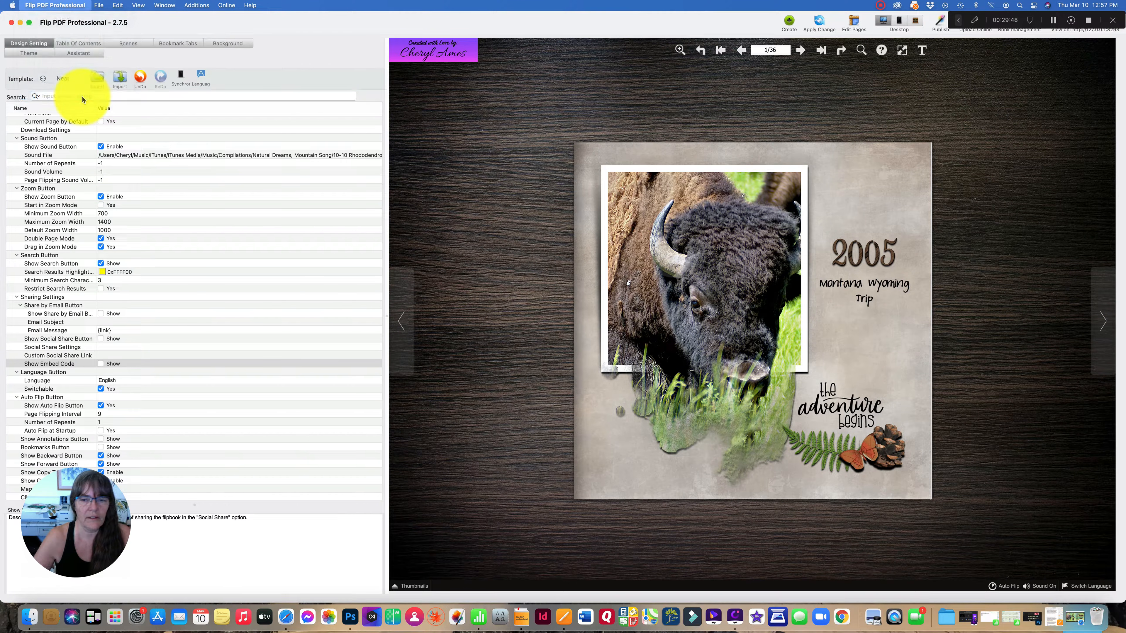